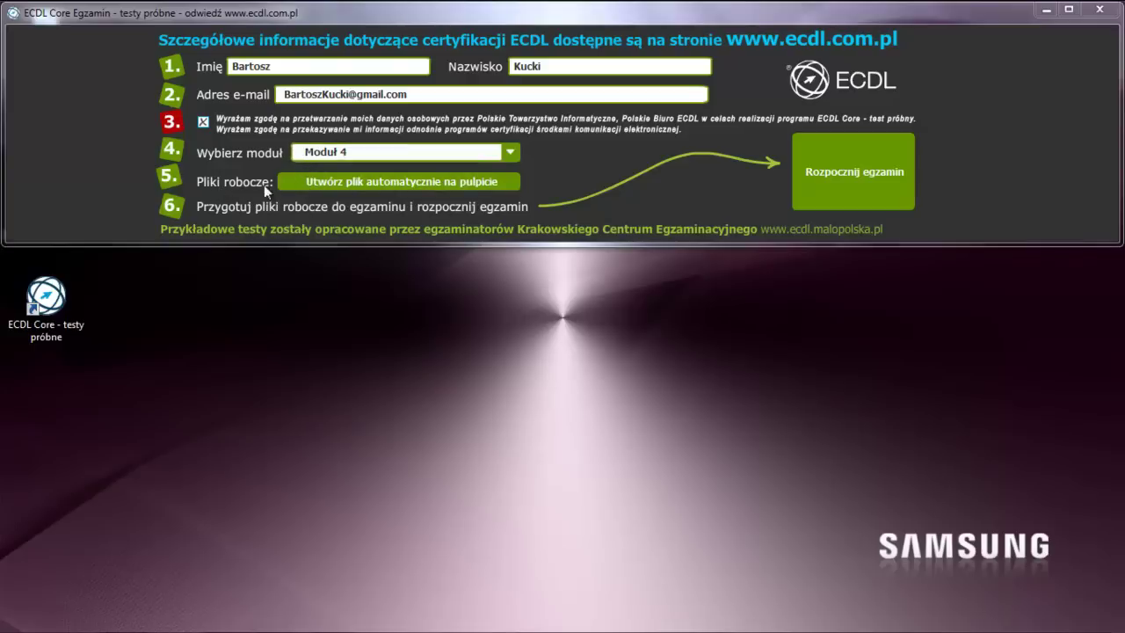
# - Create the Module 4 working files on the desktop and extract the archive into its own folder
pyautogui.click(340, 184)
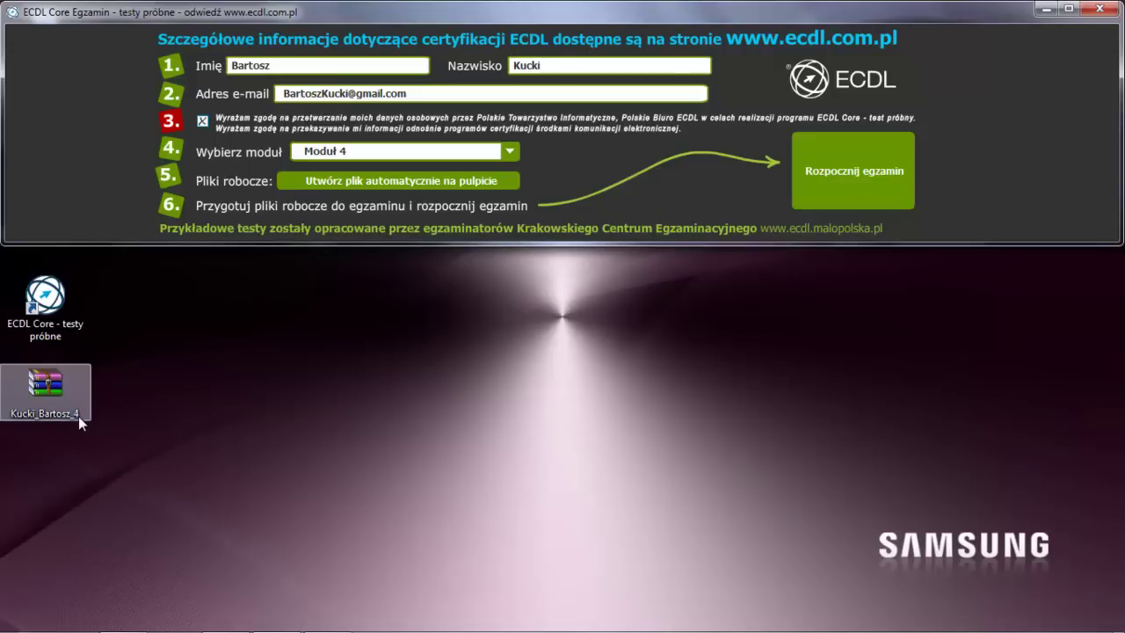
pyautogui.rightClick(50, 387)
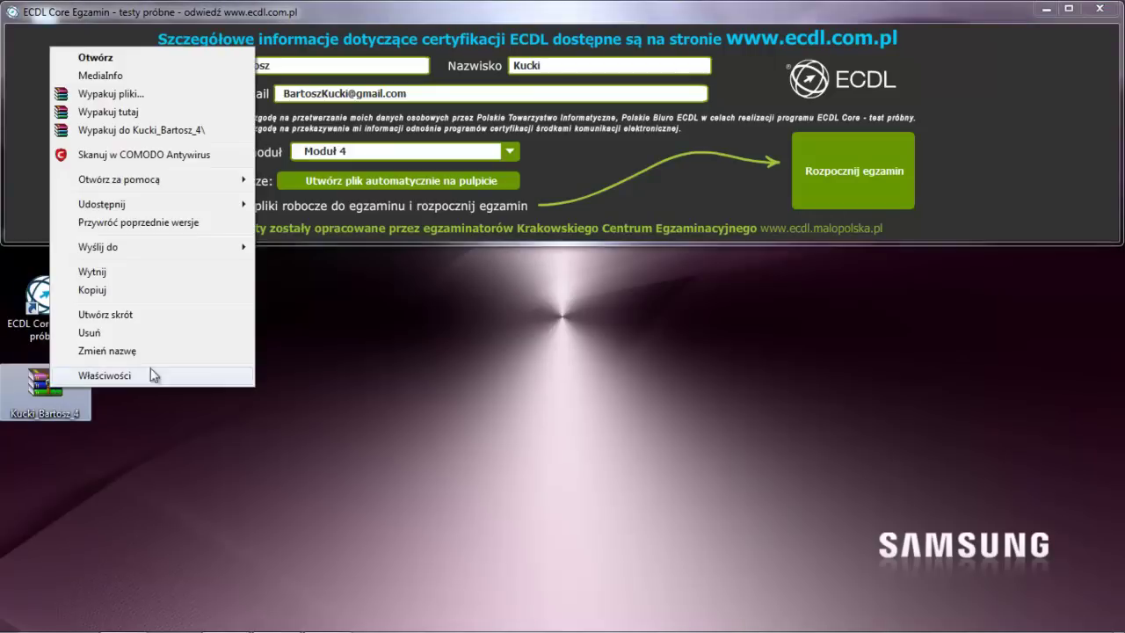
pyautogui.click(132, 131)
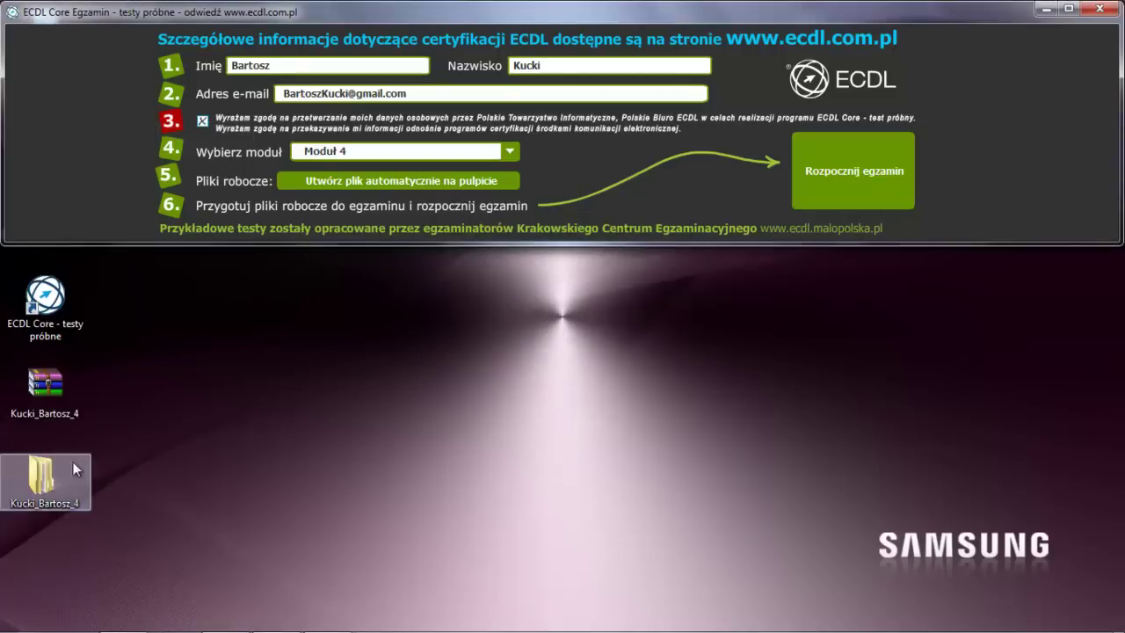
# - Browse into the extracted dysk_roboczy_m4 folder, then close the Explorer window
pyautogui.click(46, 475)
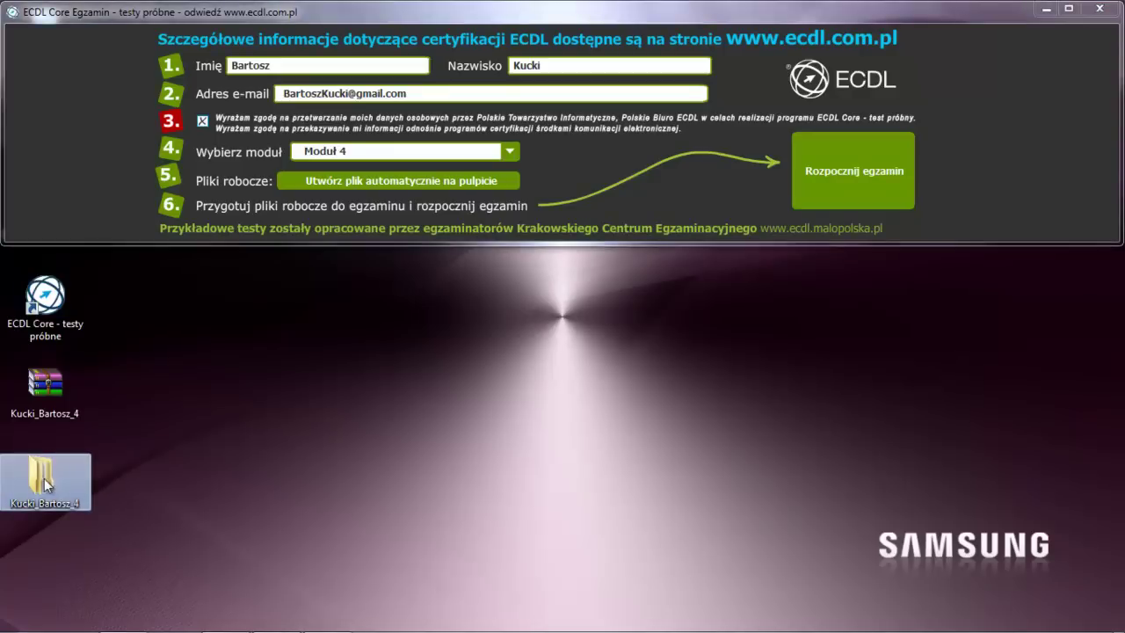
pyautogui.doubleClick(50, 479)
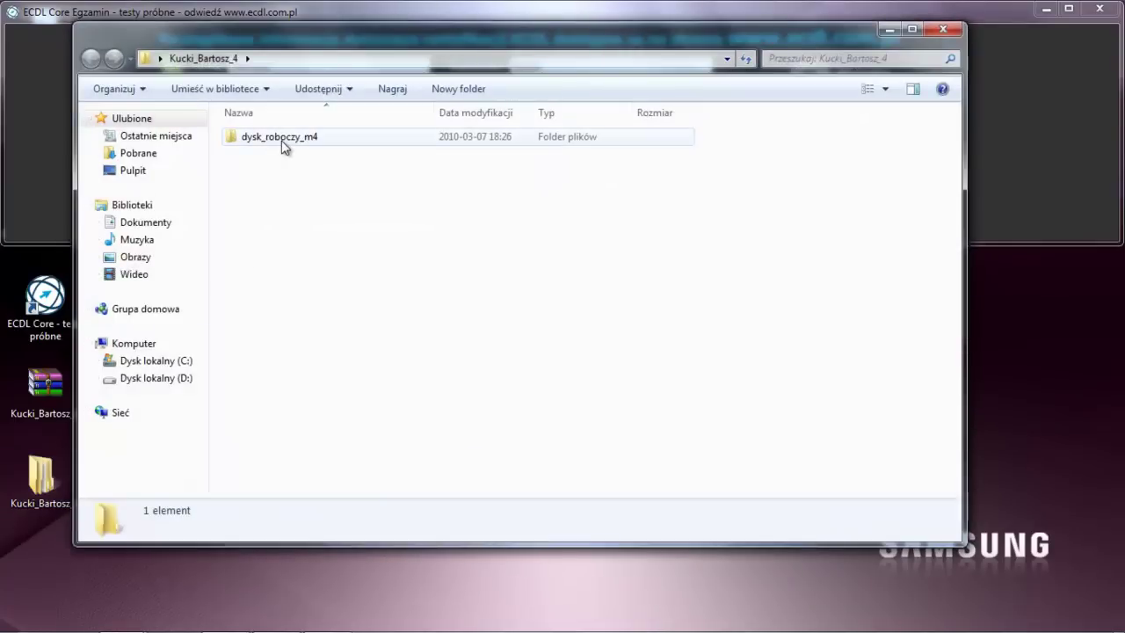
pyautogui.doubleClick(297, 141)
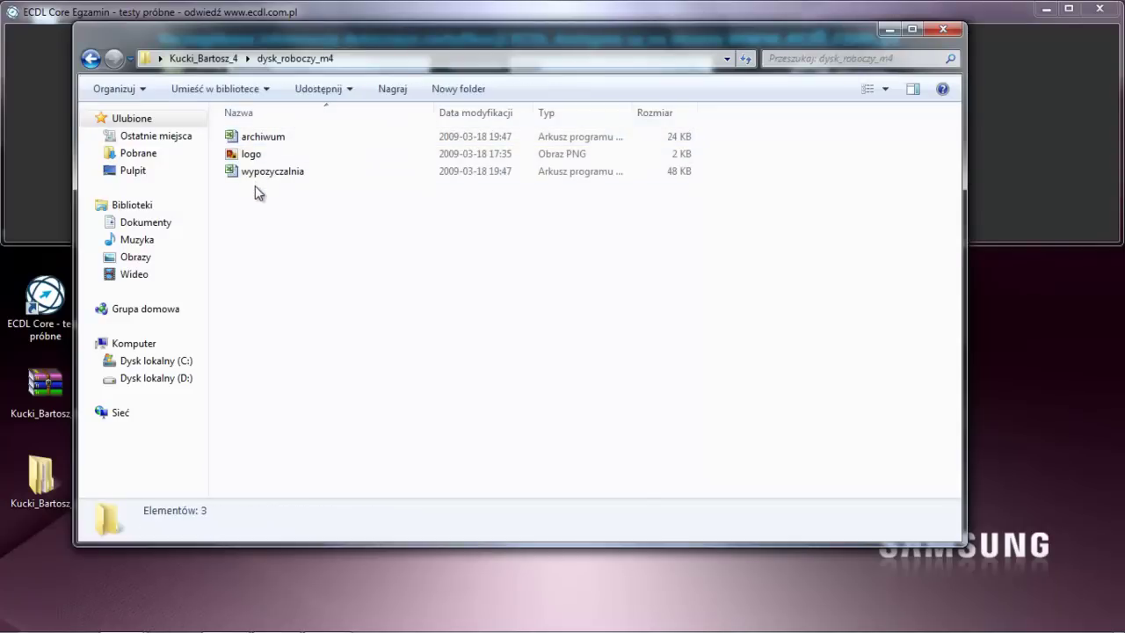
pyautogui.click(943, 29)
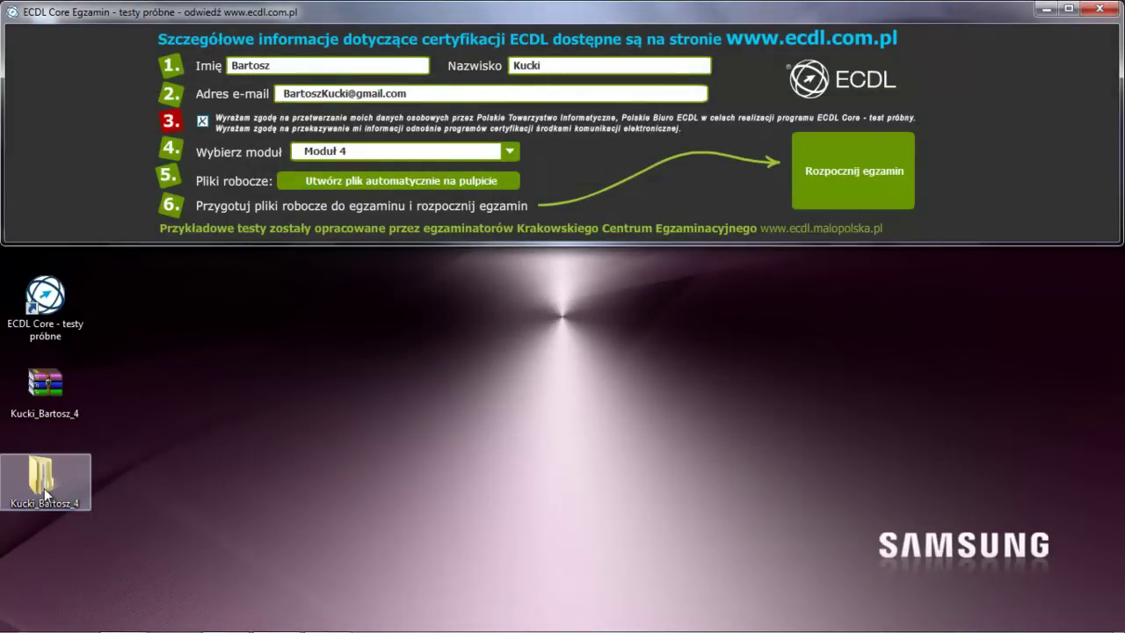
# - Start the Module 4 exam and confirm with TAK
pyautogui.click(874, 180)
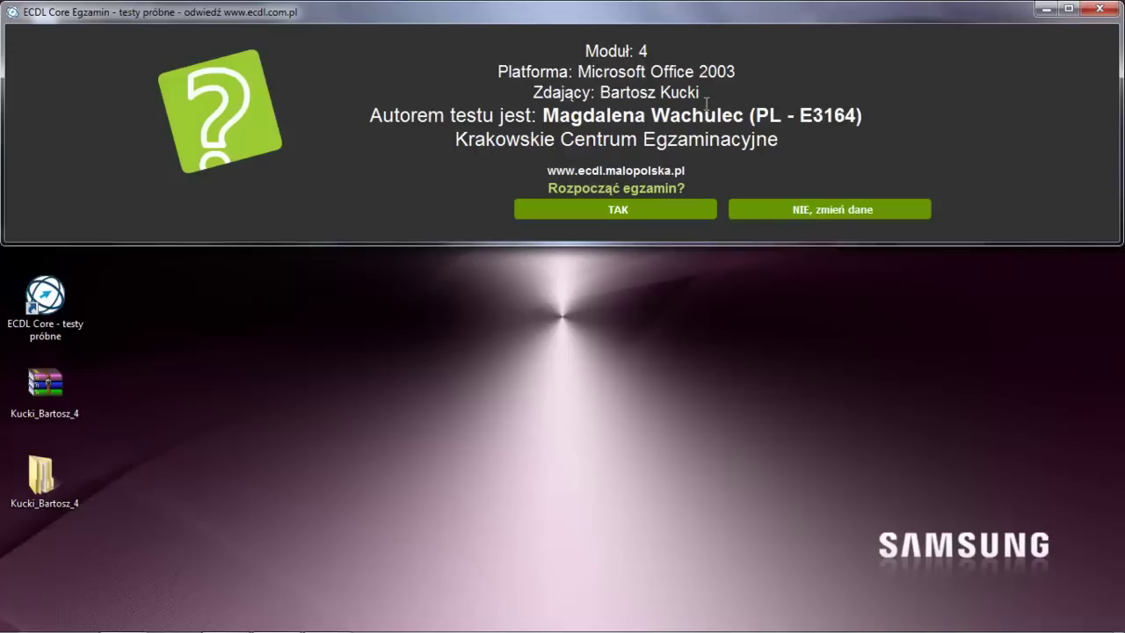
pyautogui.click(623, 211)
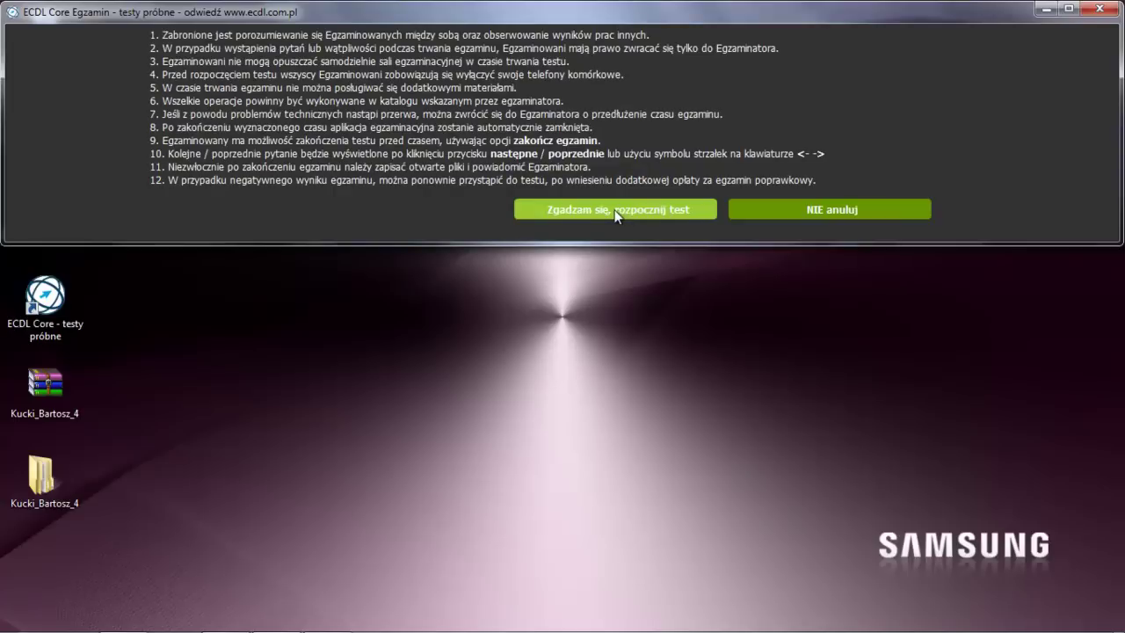
# - Accept the exam rules and enlarge the question text with A+
pyautogui.click(600, 215)
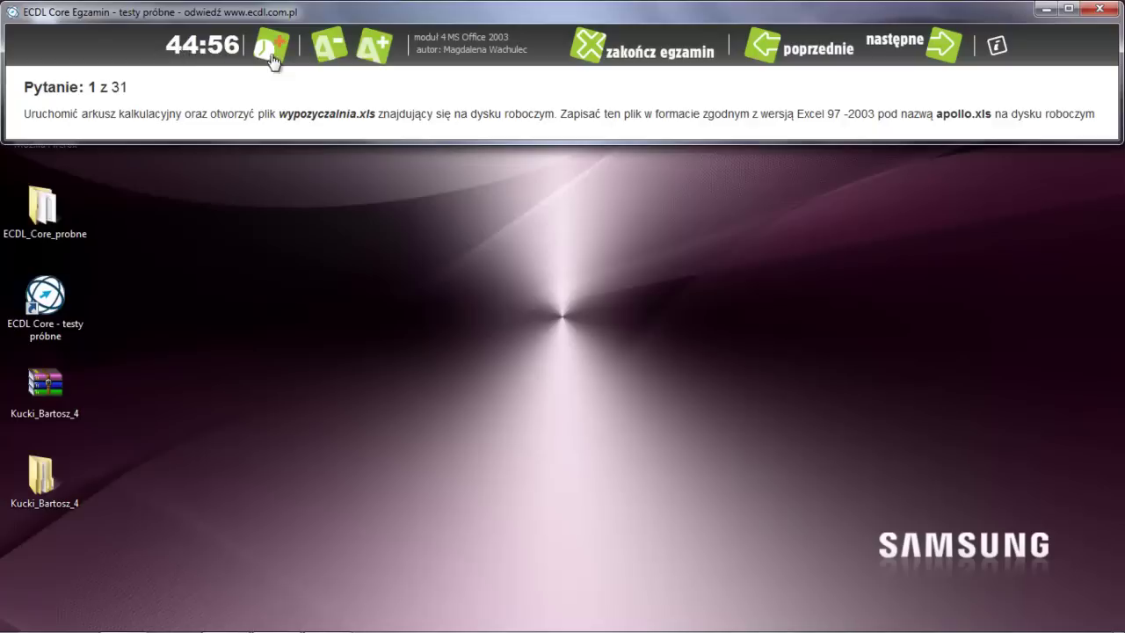
pyautogui.click(371, 53)
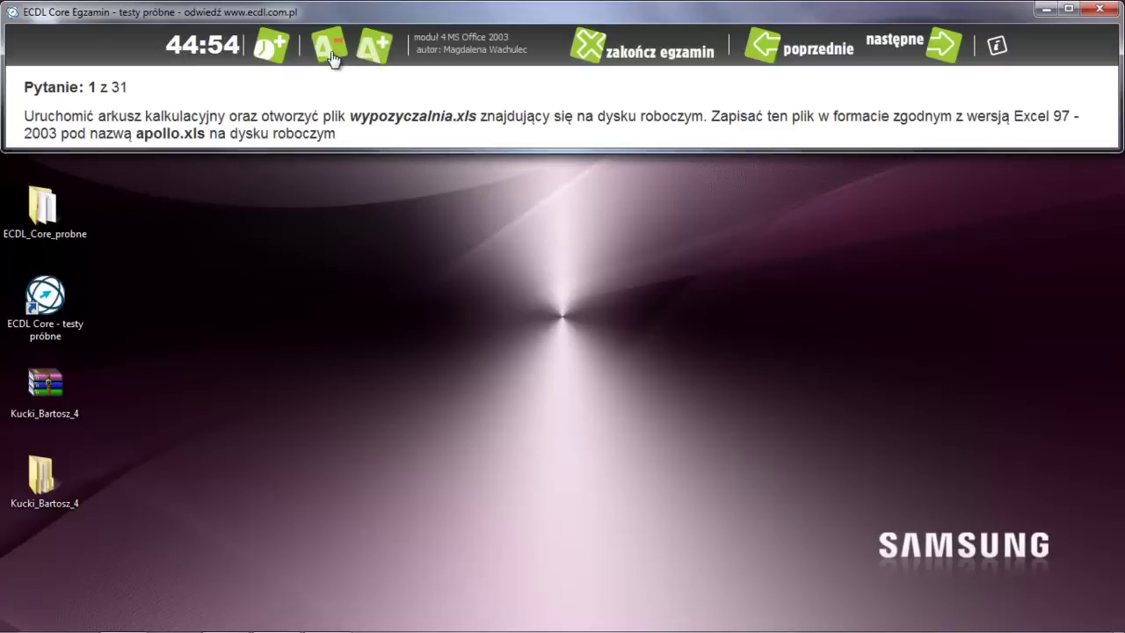
pyautogui.click(332, 58)
pyautogui.click(377, 59)
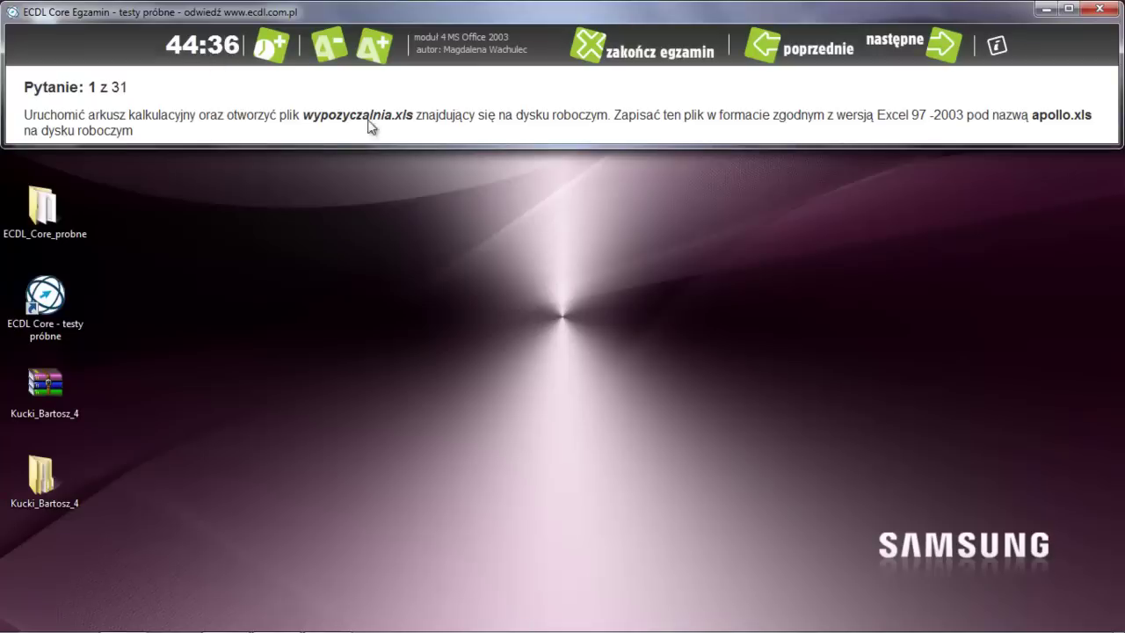
# - Cancel ending the exam, return to question 1, and move the exam window to the top
pyautogui.click(598, 60)
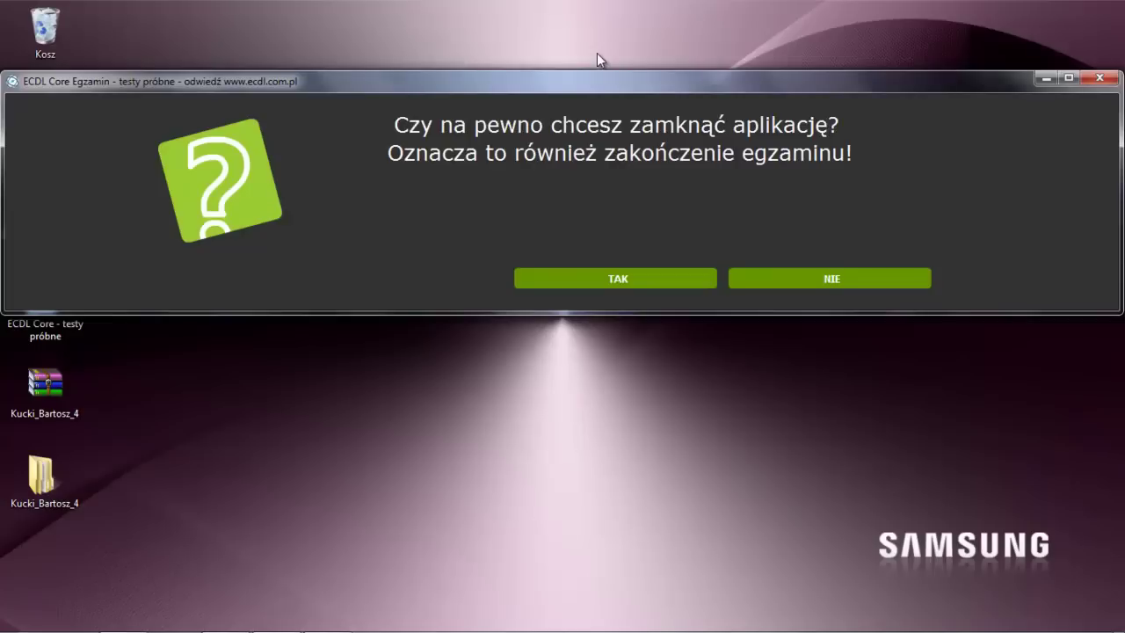
pyautogui.click(827, 277)
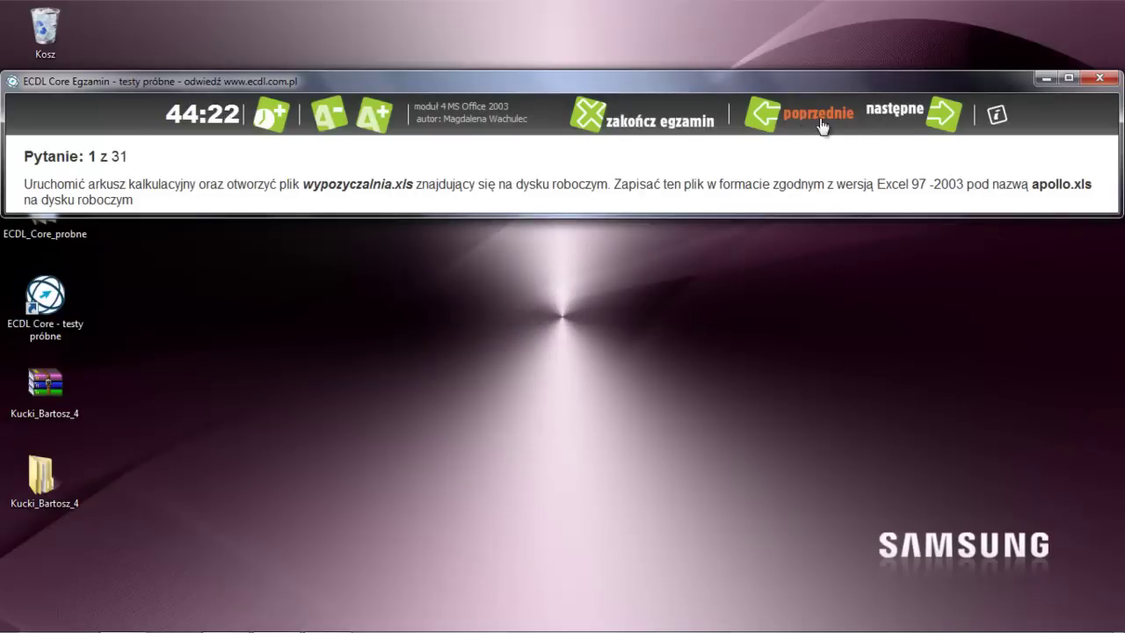
pyautogui.click(908, 123)
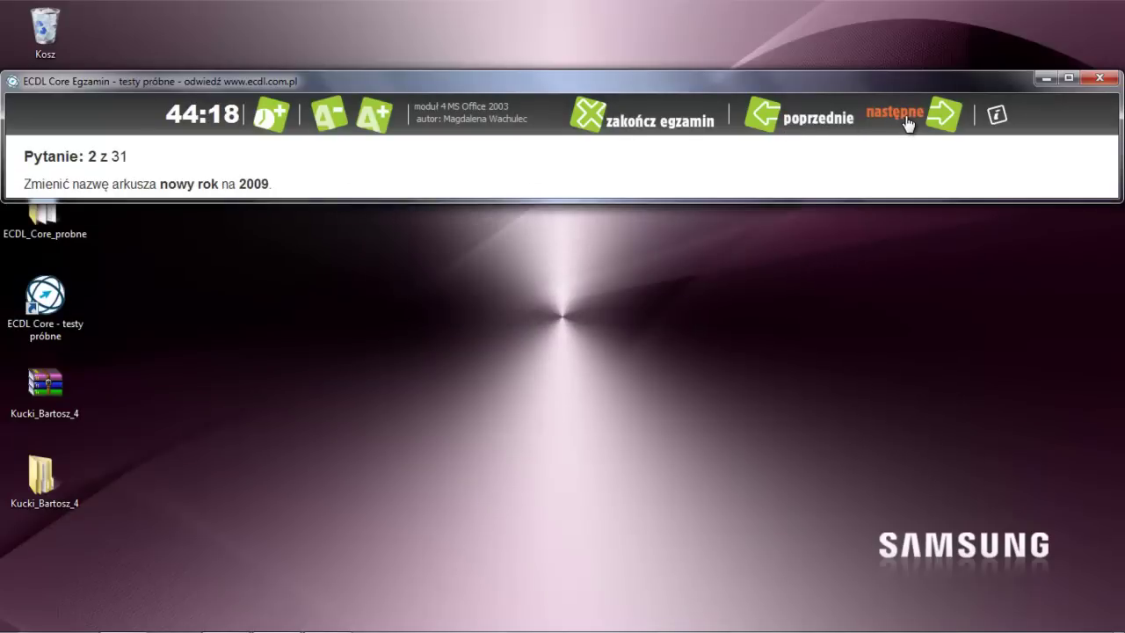
pyautogui.click(826, 121)
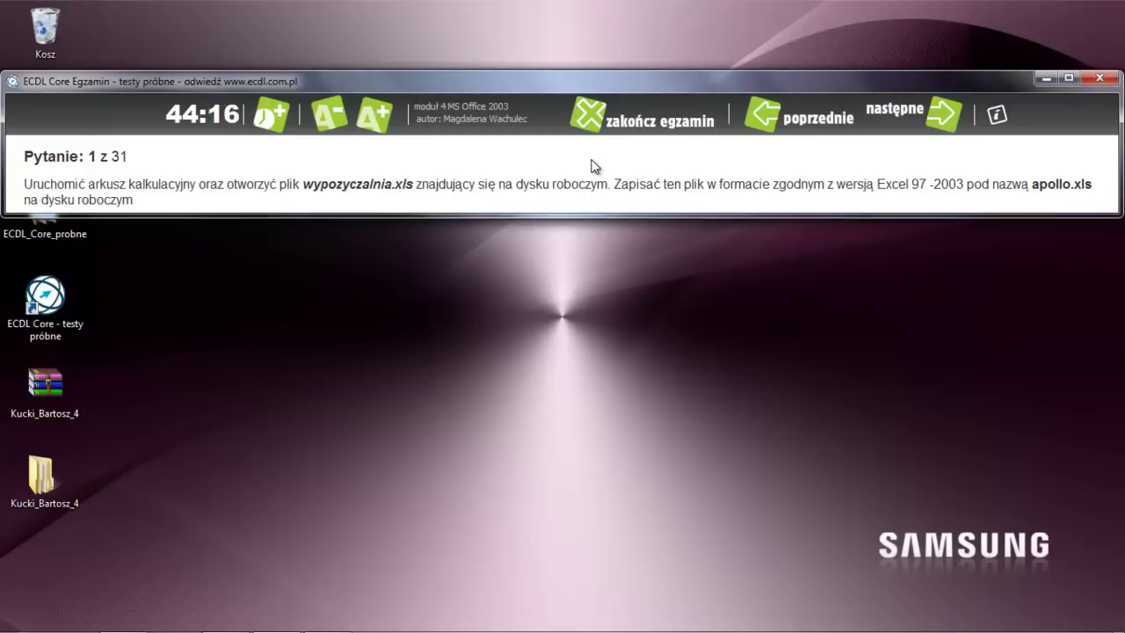
pyautogui.moveTo(584, 67); pyautogui.dragTo(585, 19)
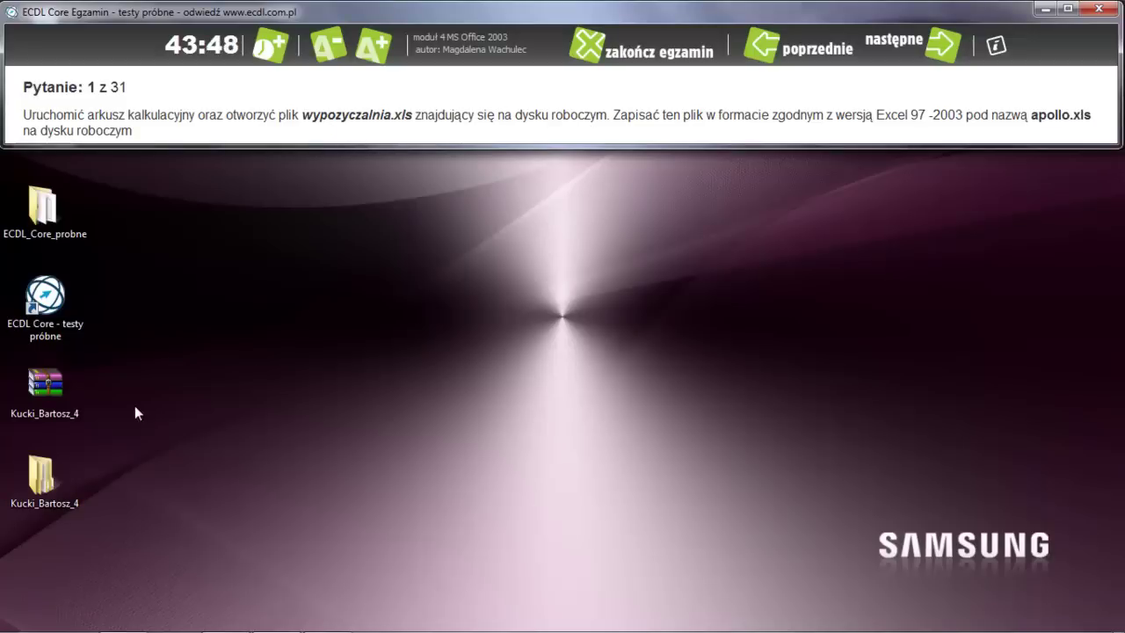
# - Open wypozyczalnia.xls from the dysk_roboczy_m4 folder in Excel and minimize Explorer
pyautogui.doubleClick(42, 477)
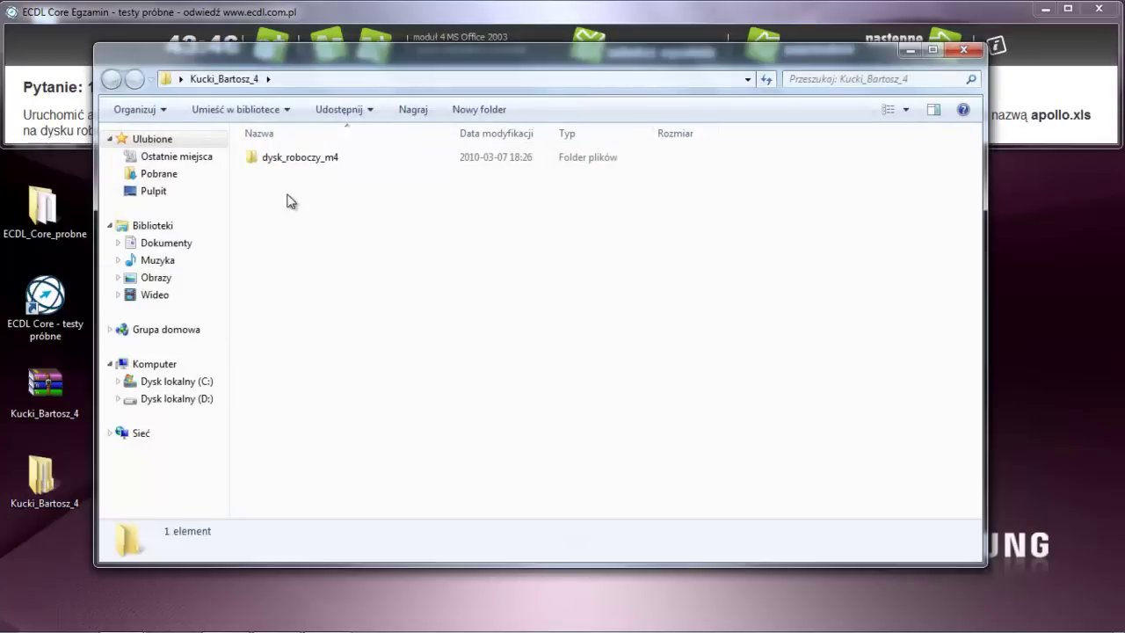
pyautogui.doubleClick(293, 158)
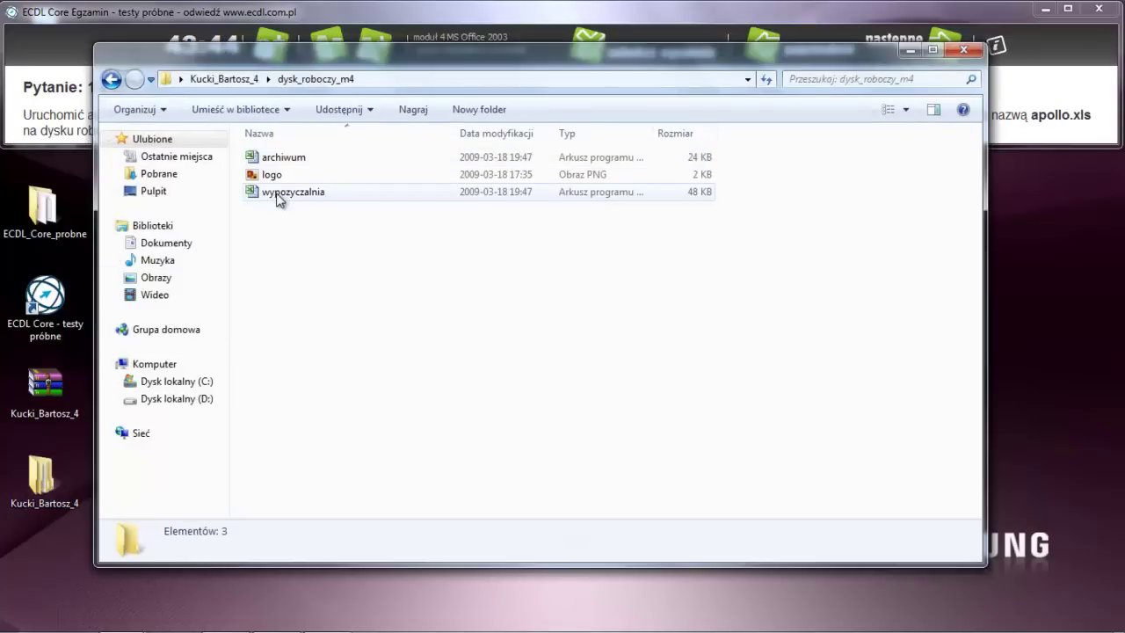
pyautogui.doubleClick(251, 193)
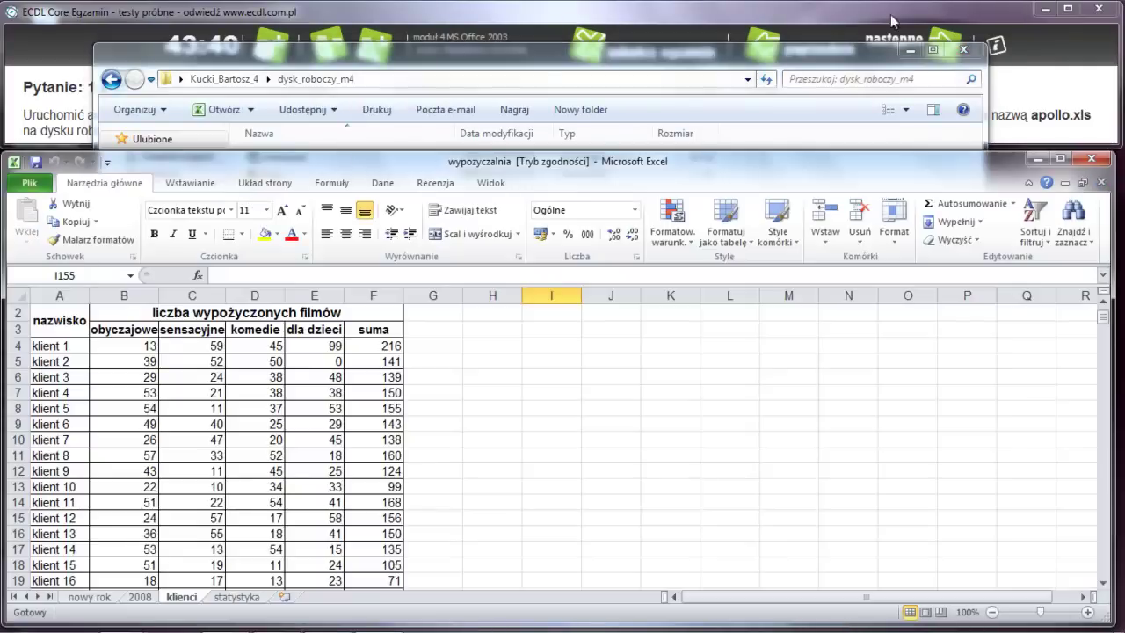
pyautogui.click(911, 50)
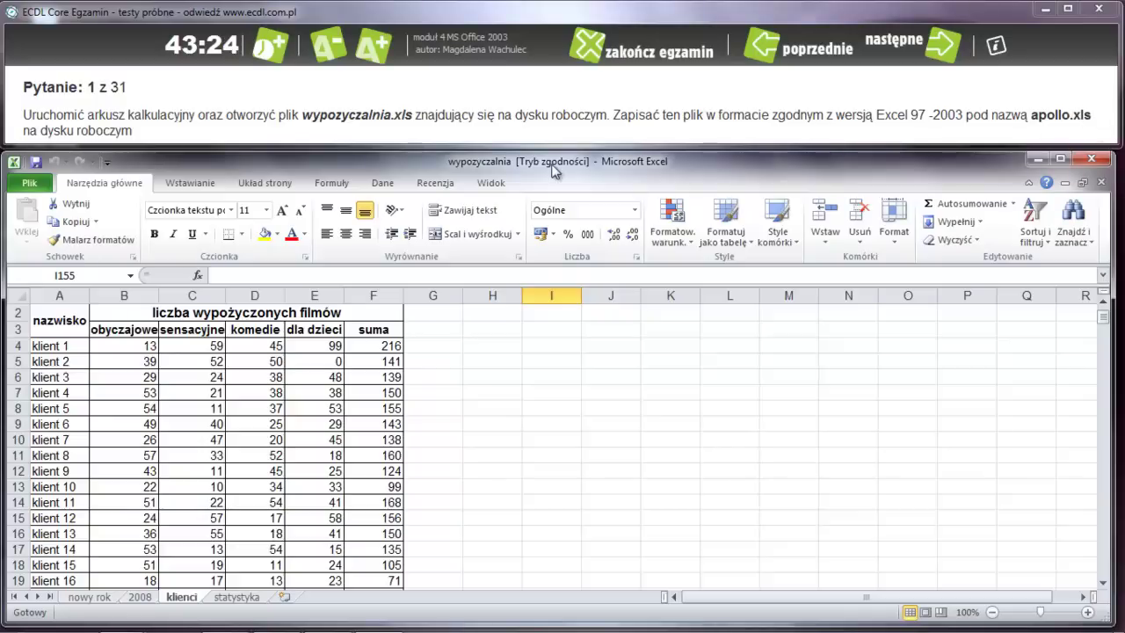
# - Save the workbook as apollo in Excel 97–2003 format, accepting the compatibility check
pyautogui.click(31, 182)
pyautogui.click(55, 232)
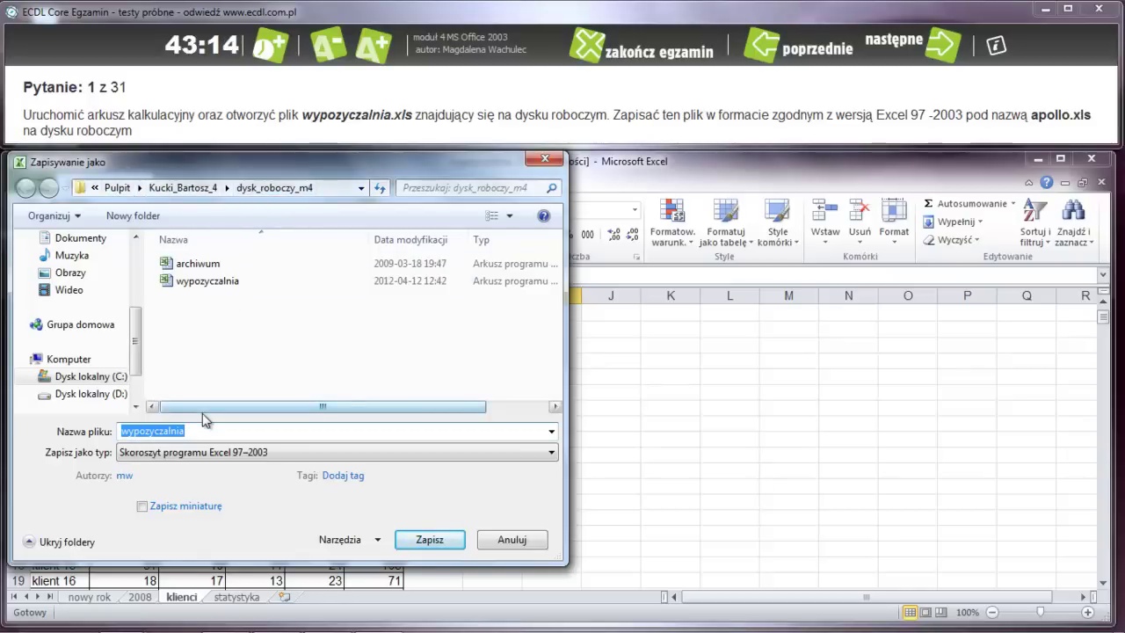
pyautogui.write('apollo')
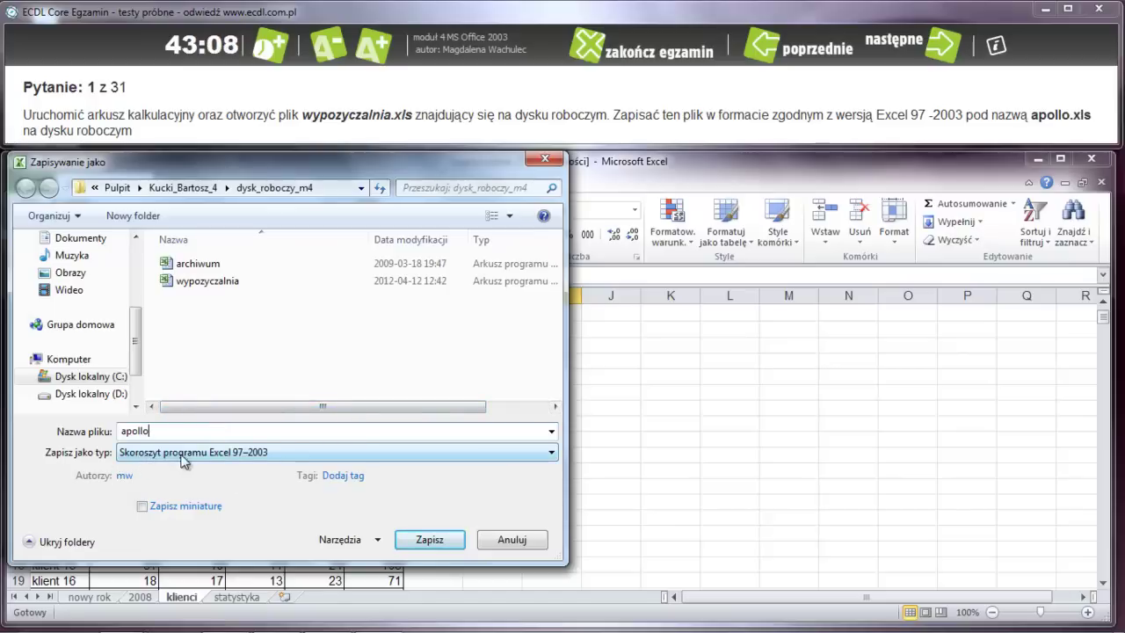
pyautogui.click(550, 453)
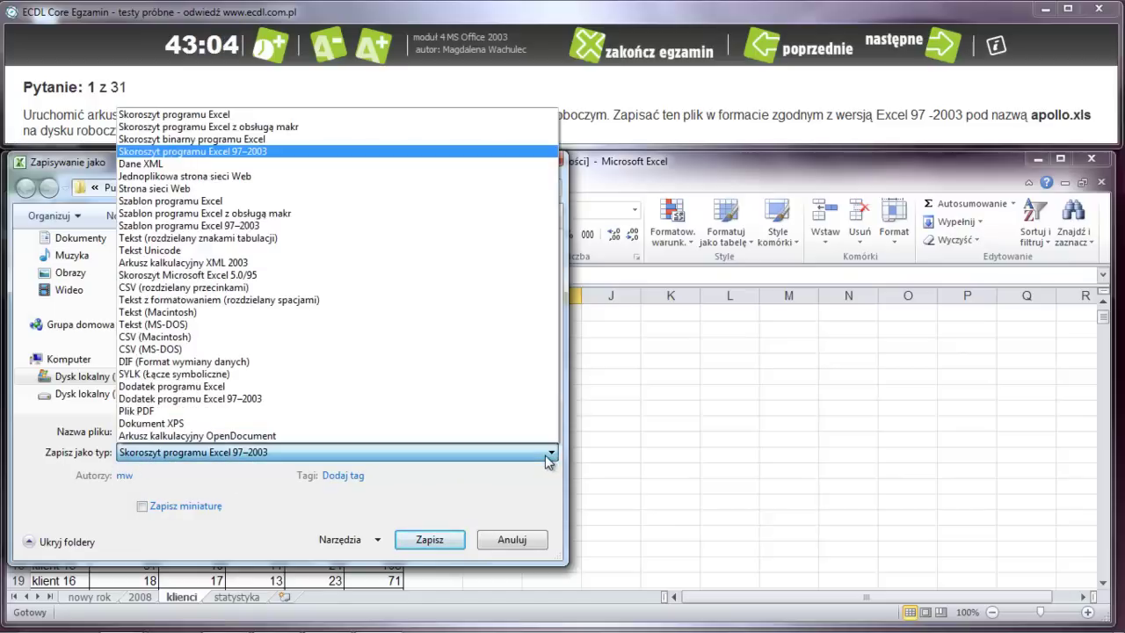
pyautogui.click(262, 153)
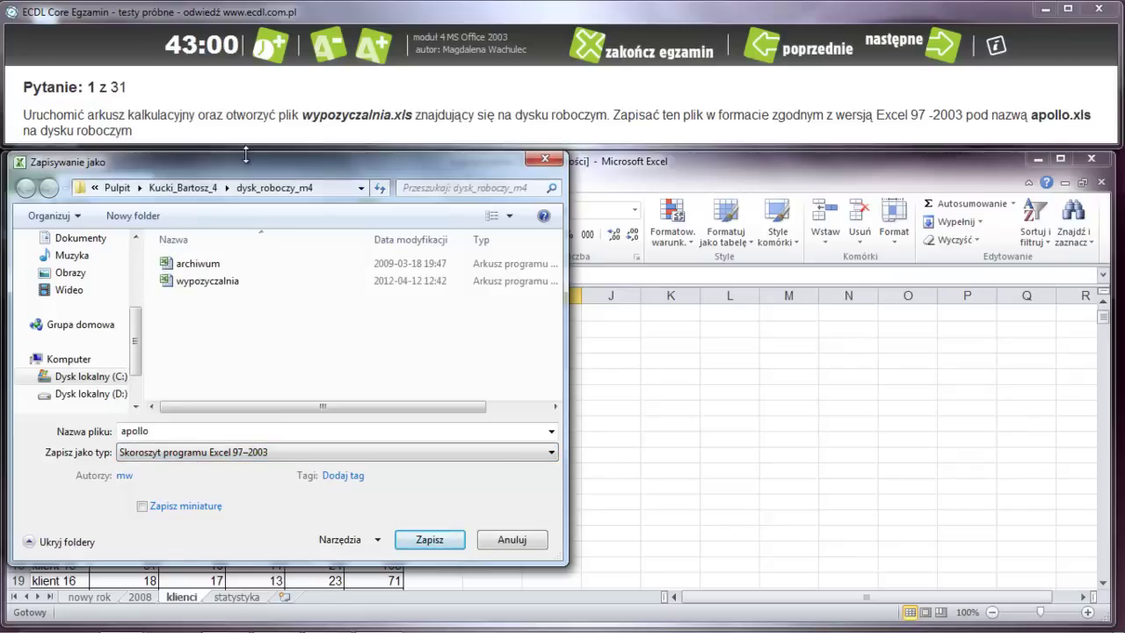
pyautogui.click(419, 540)
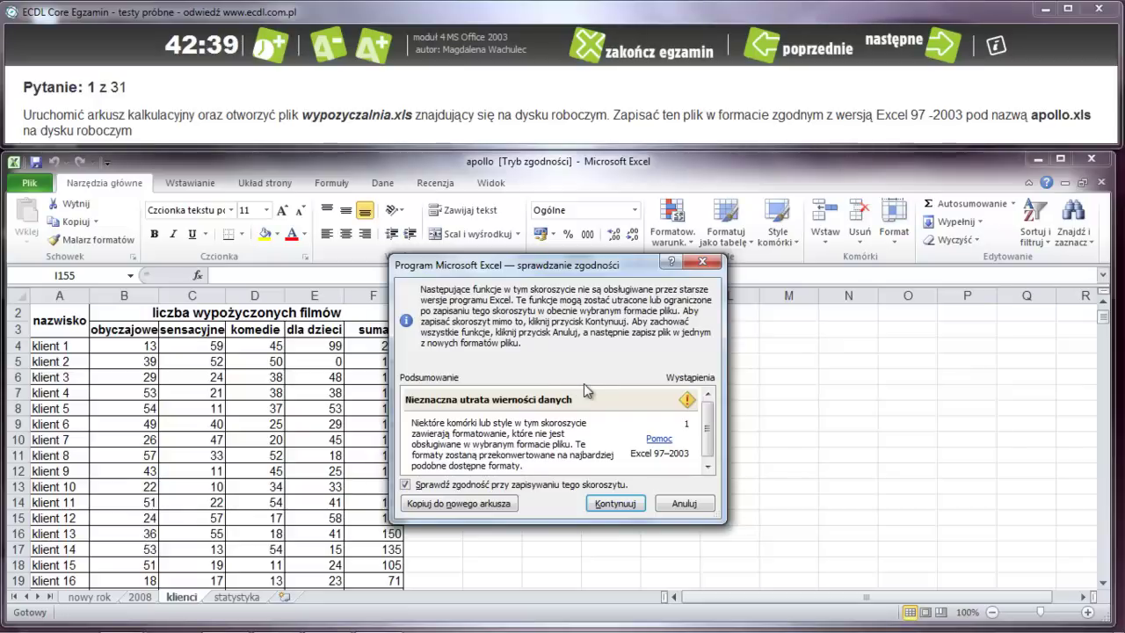
pyautogui.click(615, 504)
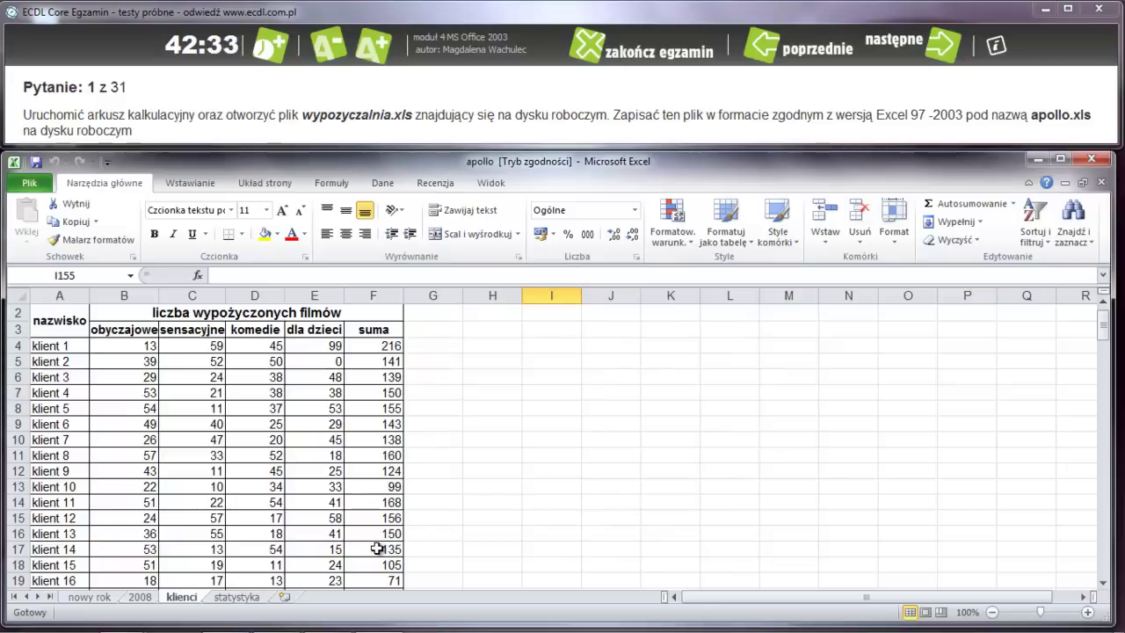
# - Minimize Excel and browse to the apollo file in dysk_roboczy_m4
pyautogui.click(1038, 162)
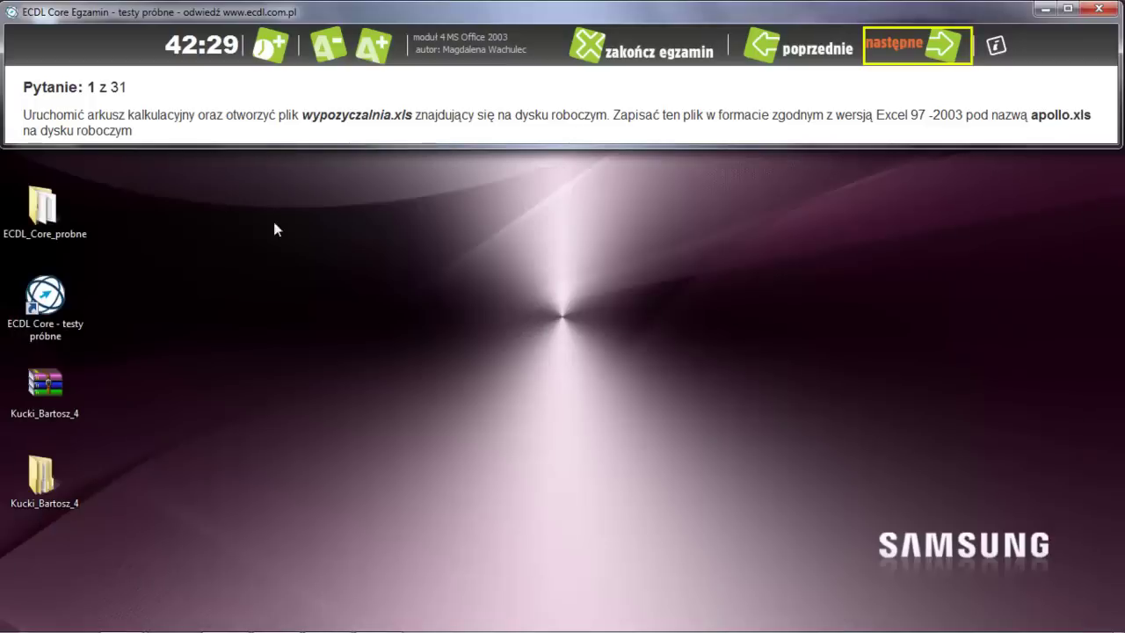
pyautogui.doubleClick(41, 478)
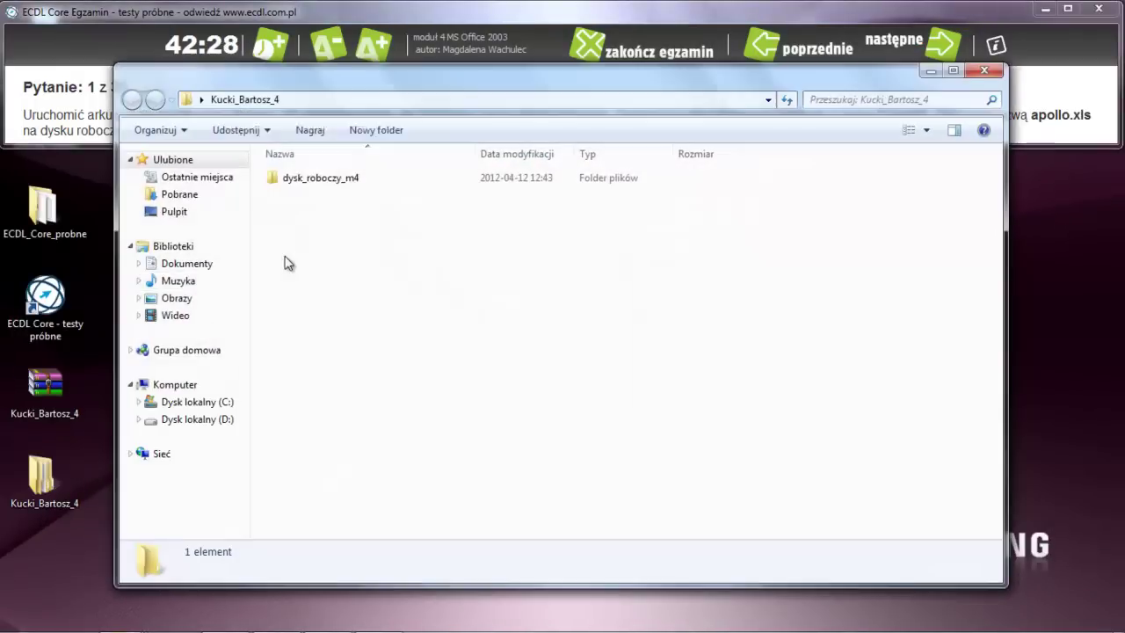
pyautogui.click(344, 180)
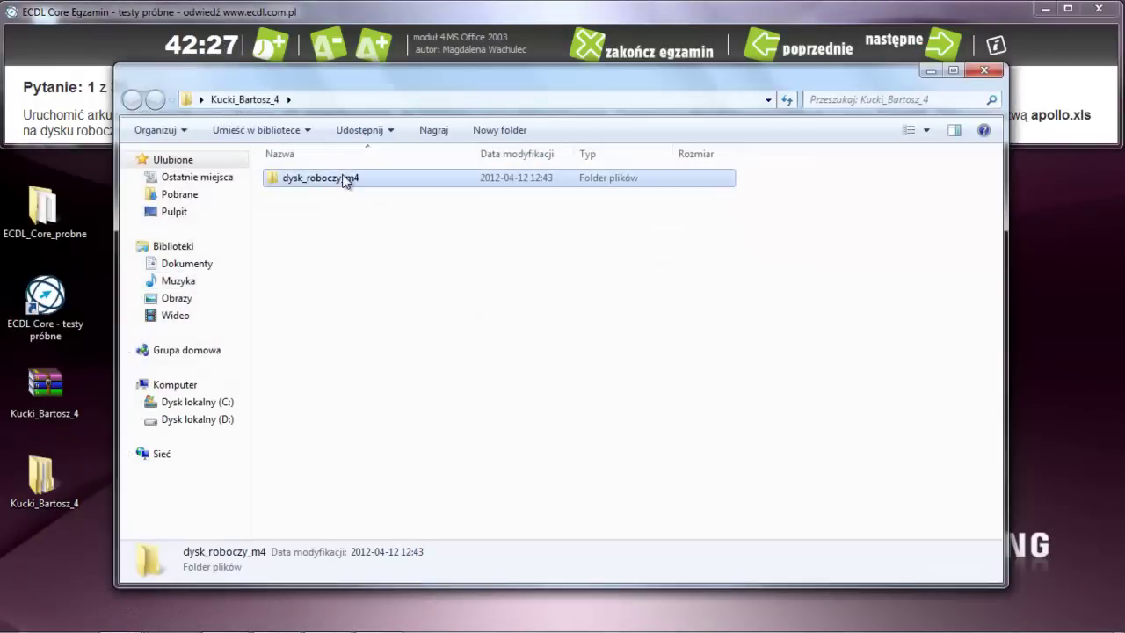
pyautogui.doubleClick(345, 181)
pyautogui.click(290, 181)
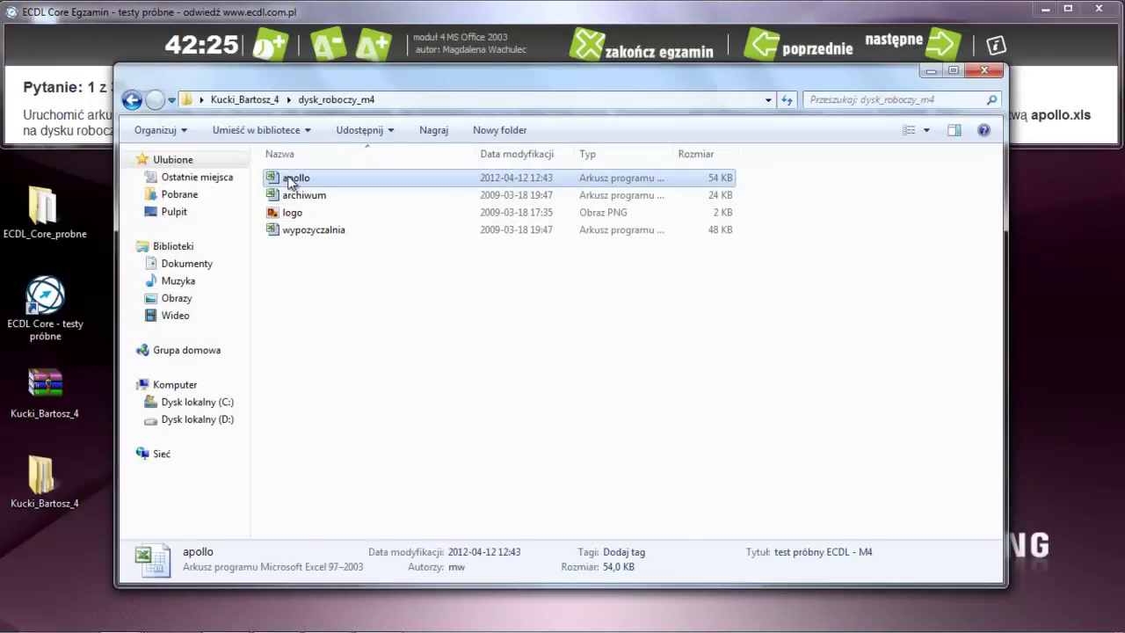
# - Check apollo's Properties to confirm it is an Excel 97–2003 xls file, then close them
pyautogui.rightClick(290, 182)
pyautogui.click(352, 557)
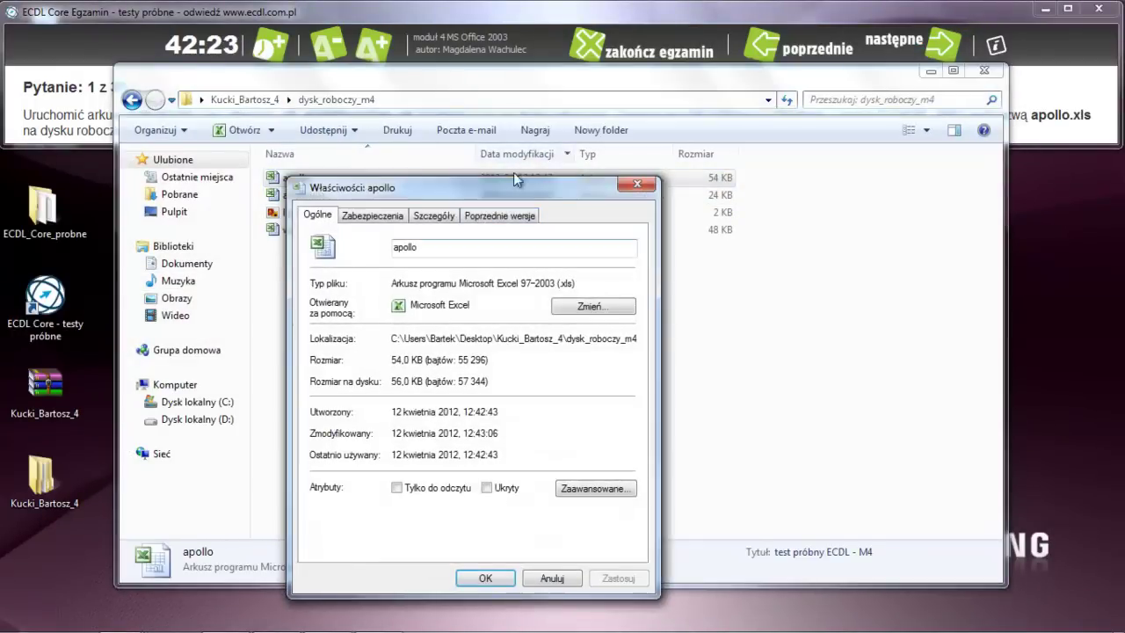
pyautogui.doubleClick(565, 283)
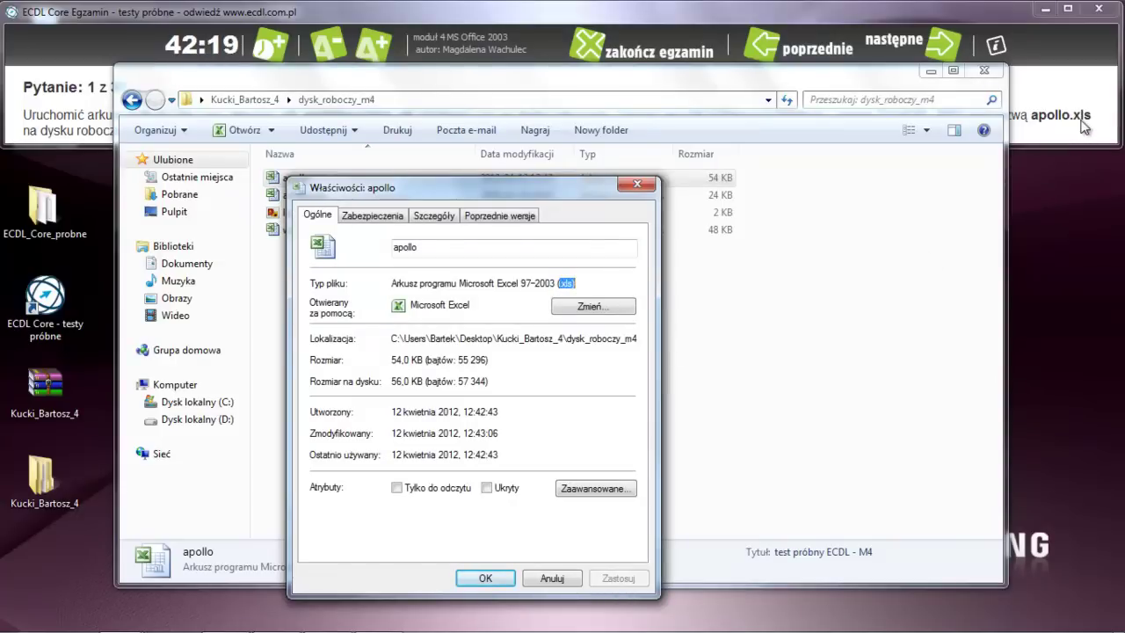
pyautogui.click(630, 184)
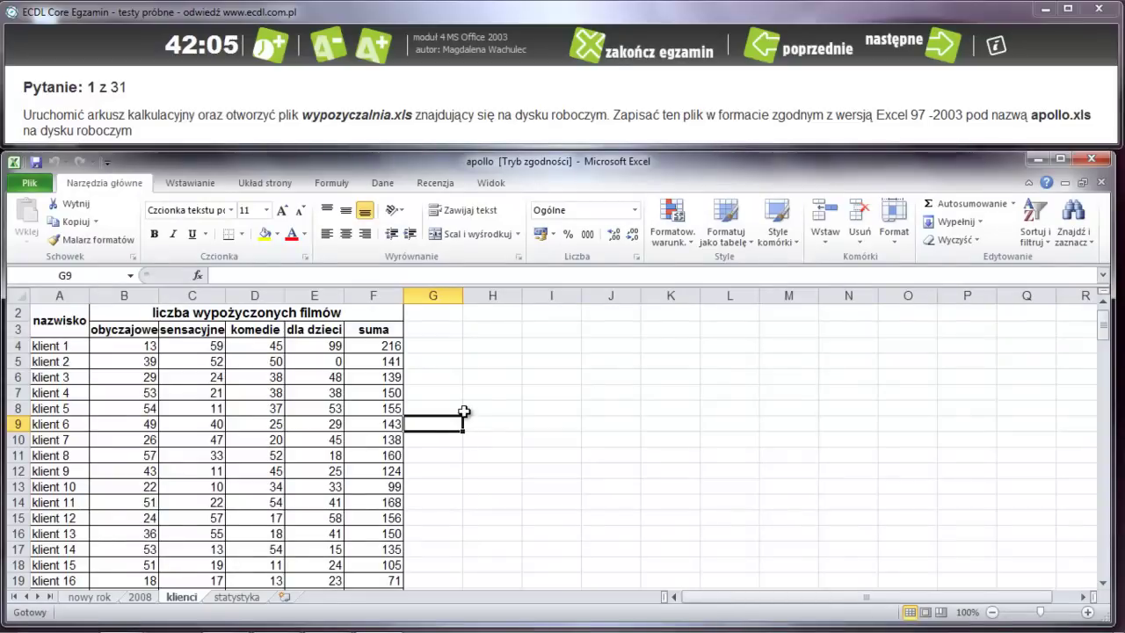
# - Go to question 2, rename the nowy rok tab to 2009, then continue to question 3
pyautogui.click(943, 45)
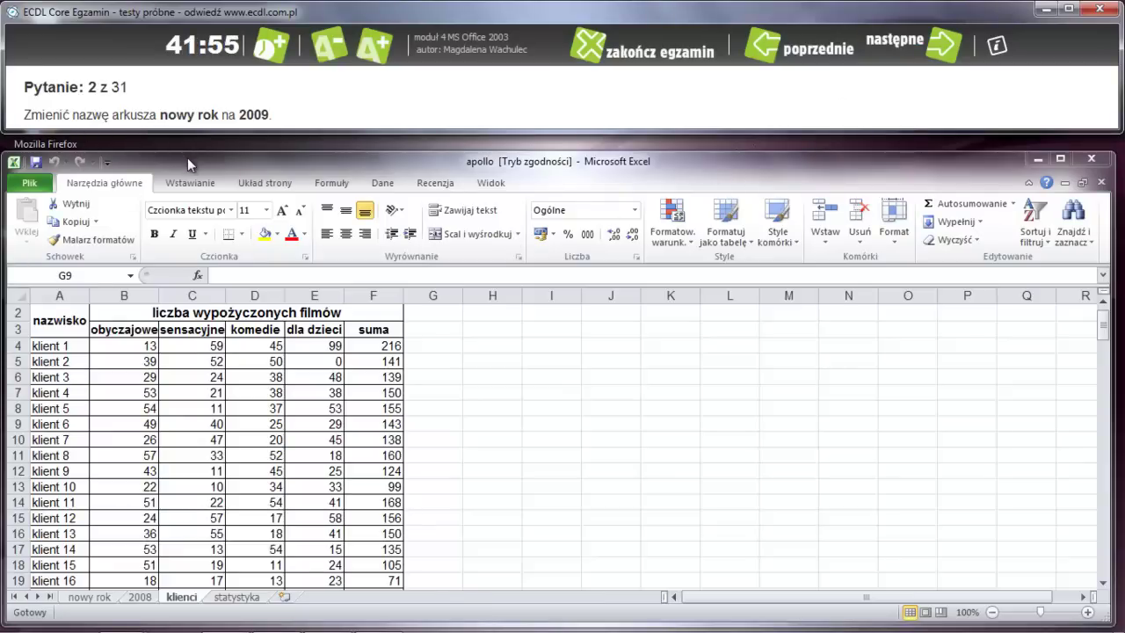
pyautogui.moveTo(187, 157); pyautogui.dragTo(188, 142)
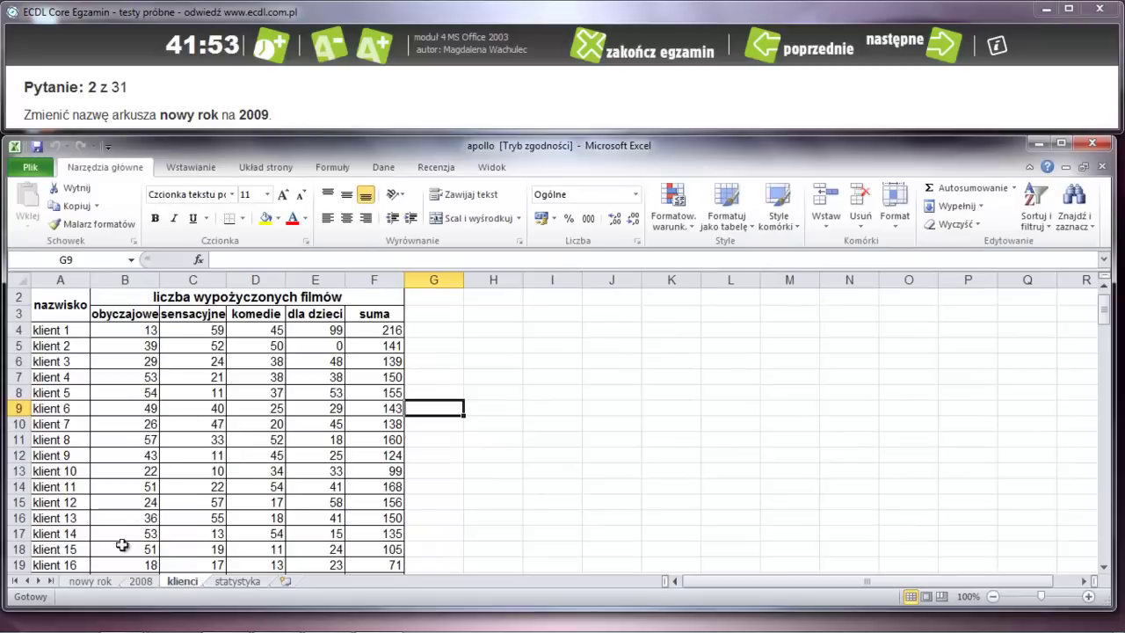
pyautogui.click(84, 582)
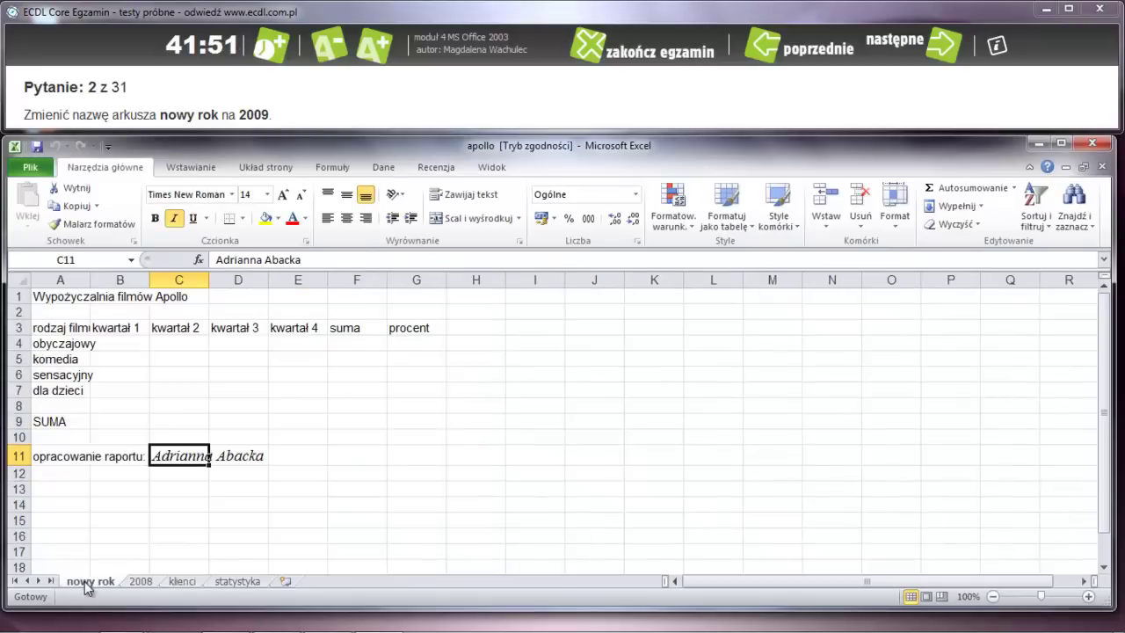
pyautogui.rightClick(84, 581)
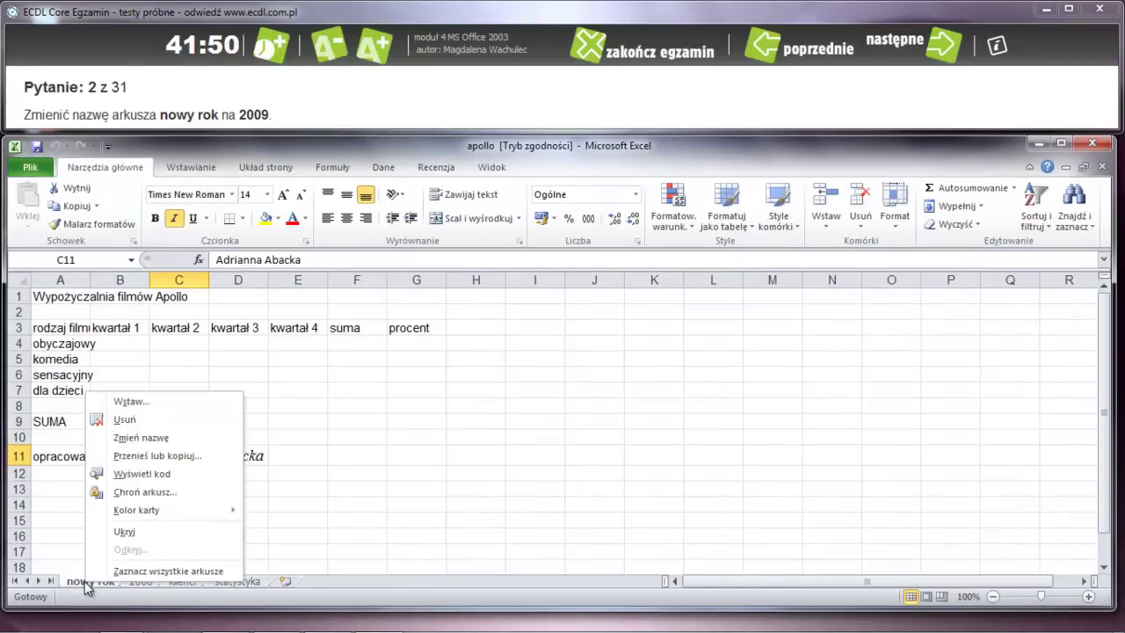
pyautogui.click(130, 438)
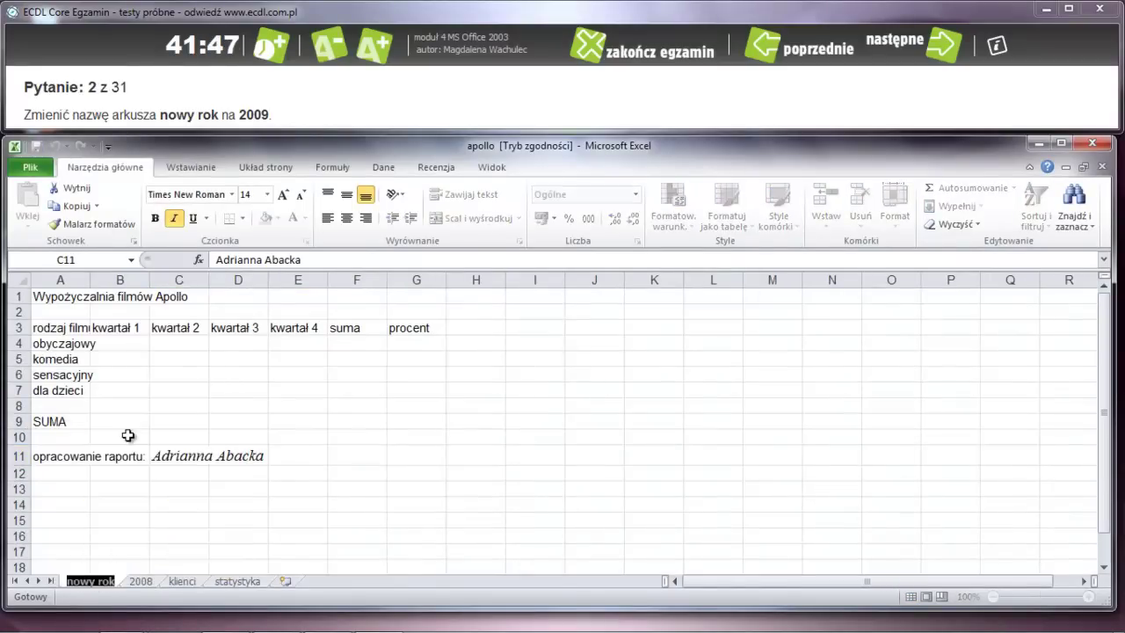
pyautogui.write('2009')
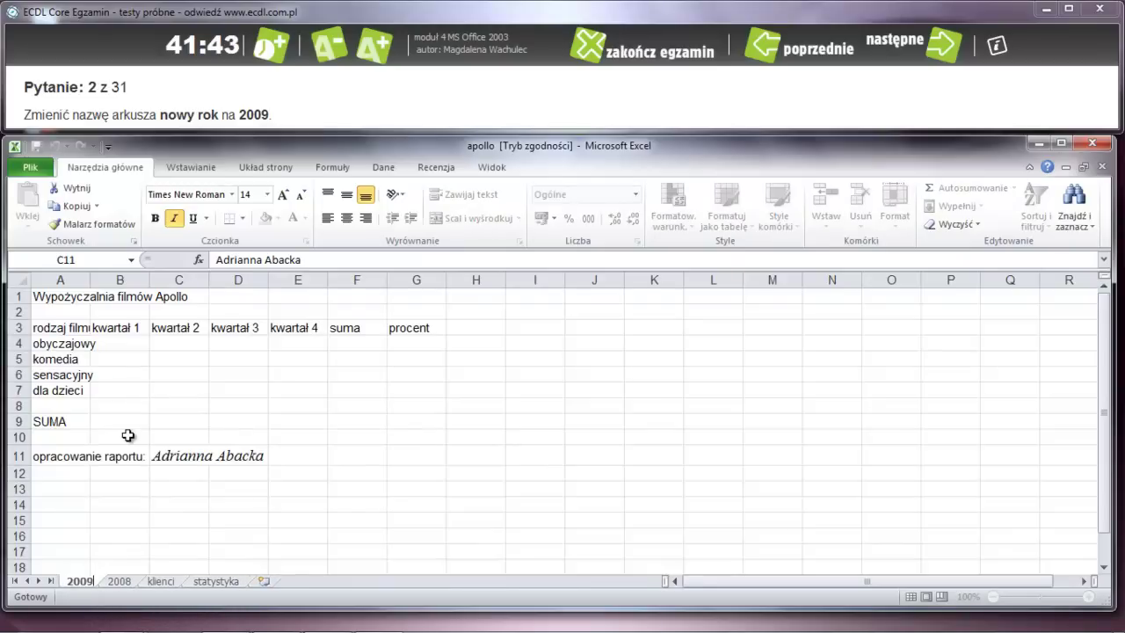
pyautogui.press('Return')
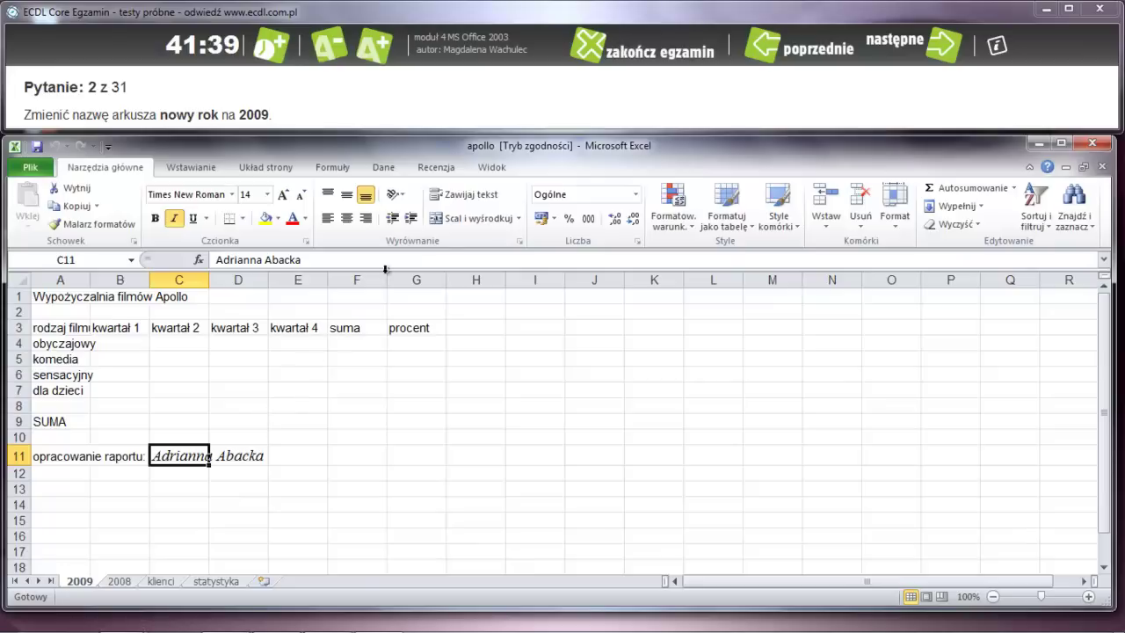
pyautogui.click(902, 62)
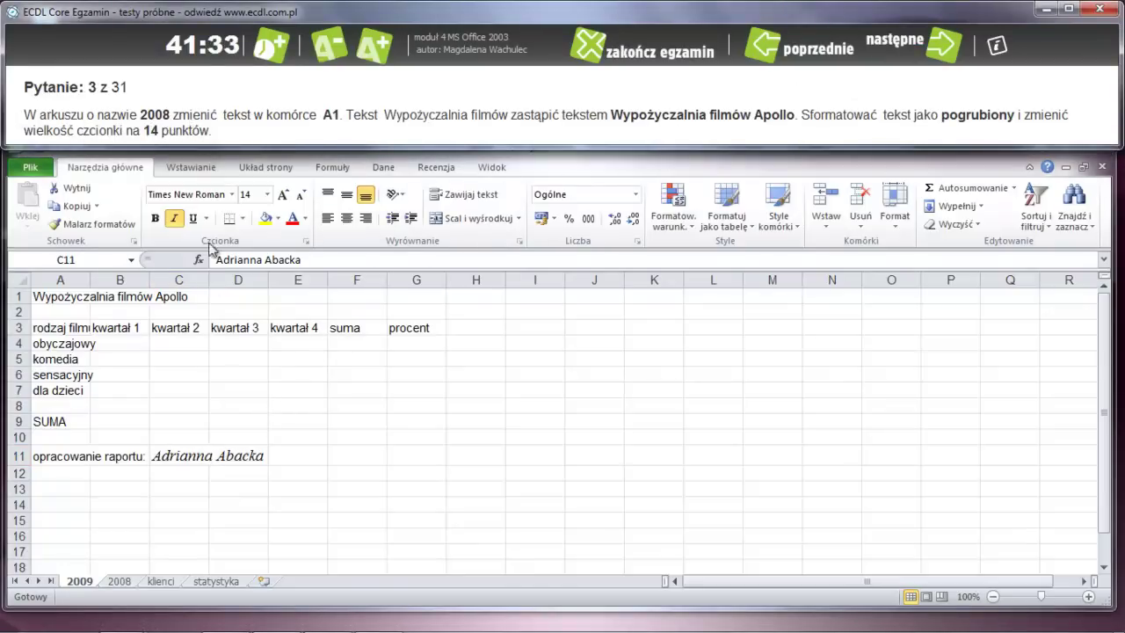
pyautogui.click(124, 582)
# - Extend A1 on sheet 2008 to read 'Wypożyczalnia filmów Apollo'
pyautogui.click(121, 581)
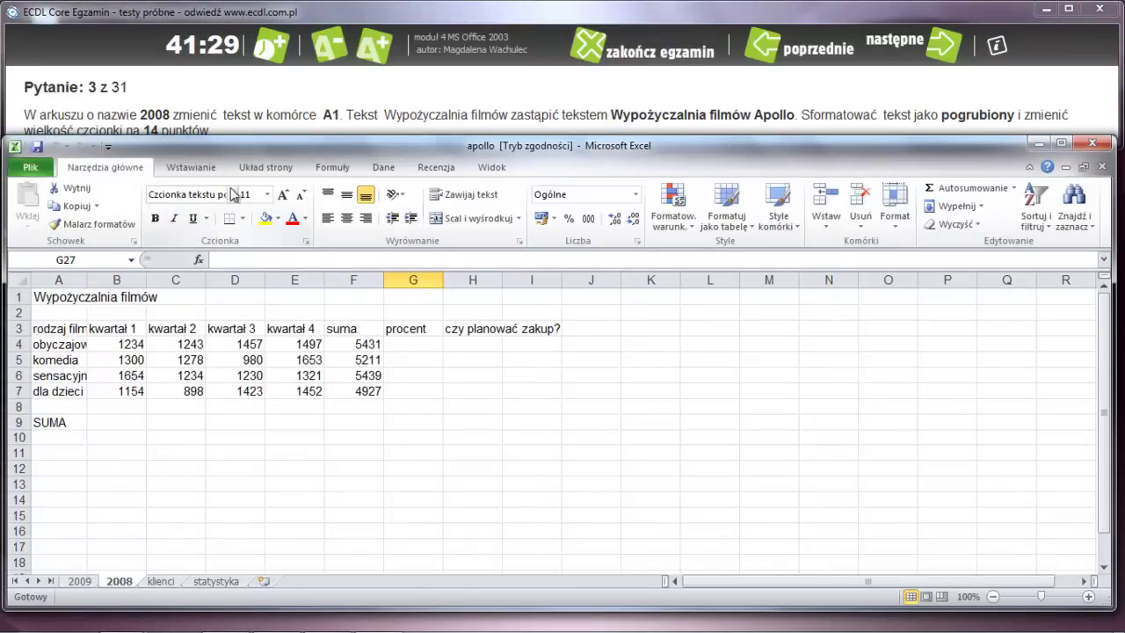
pyautogui.moveTo(245, 141); pyautogui.dragTo(245, 149)
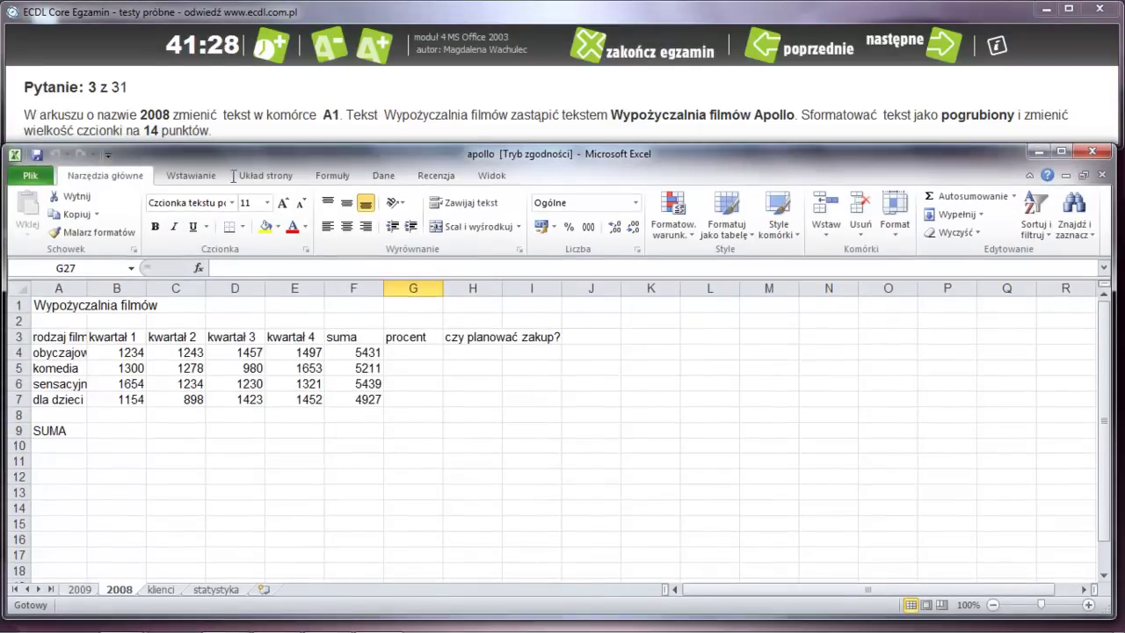
pyautogui.click(74, 310)
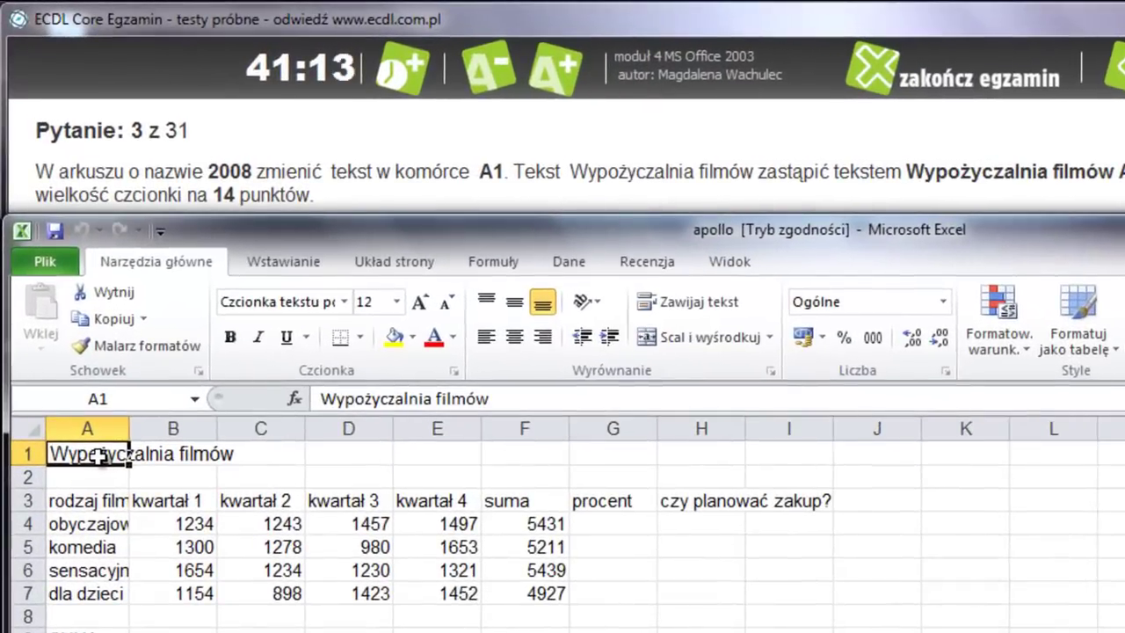
pyautogui.doubleClick(100, 454)
pyautogui.click(235, 453)
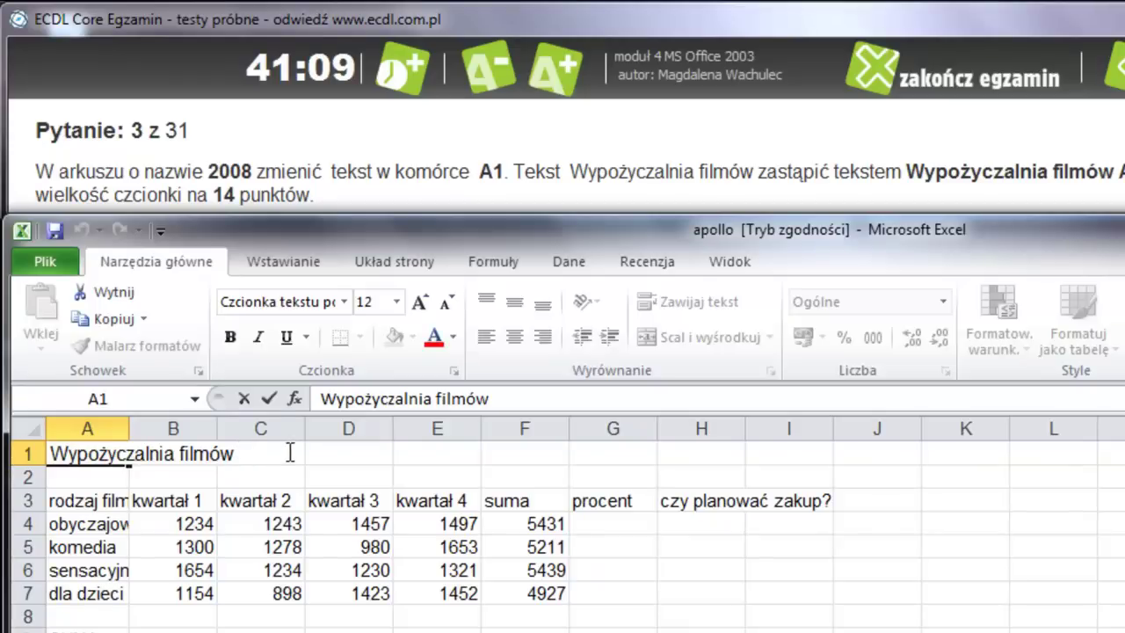
pyautogui.write('Apoll')
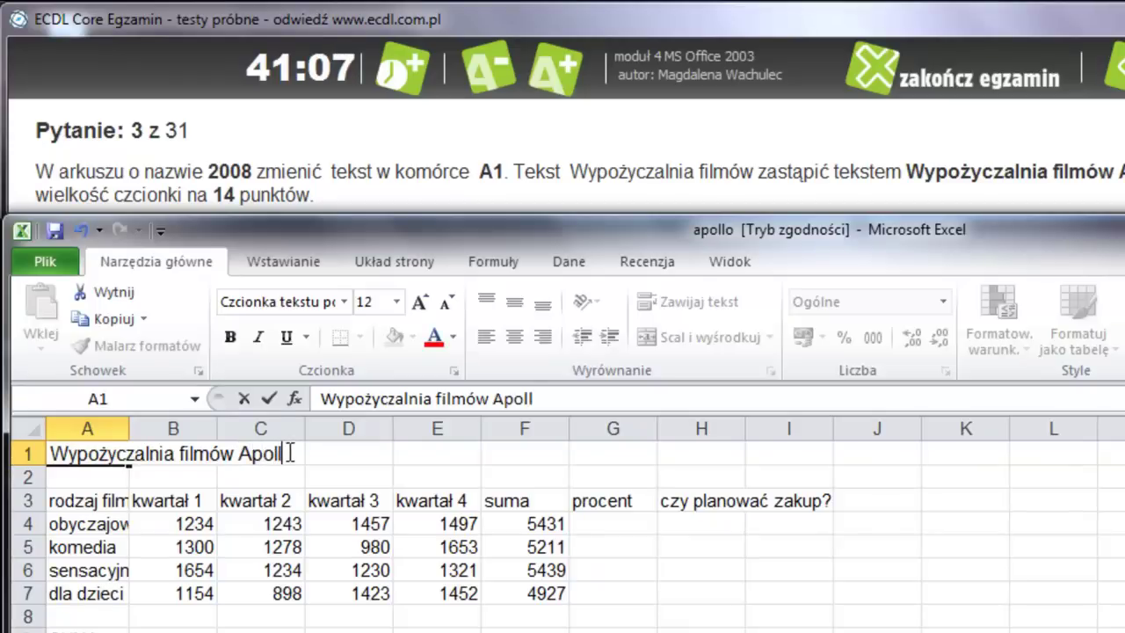
pyautogui.write('o')
pyautogui.press('Return')
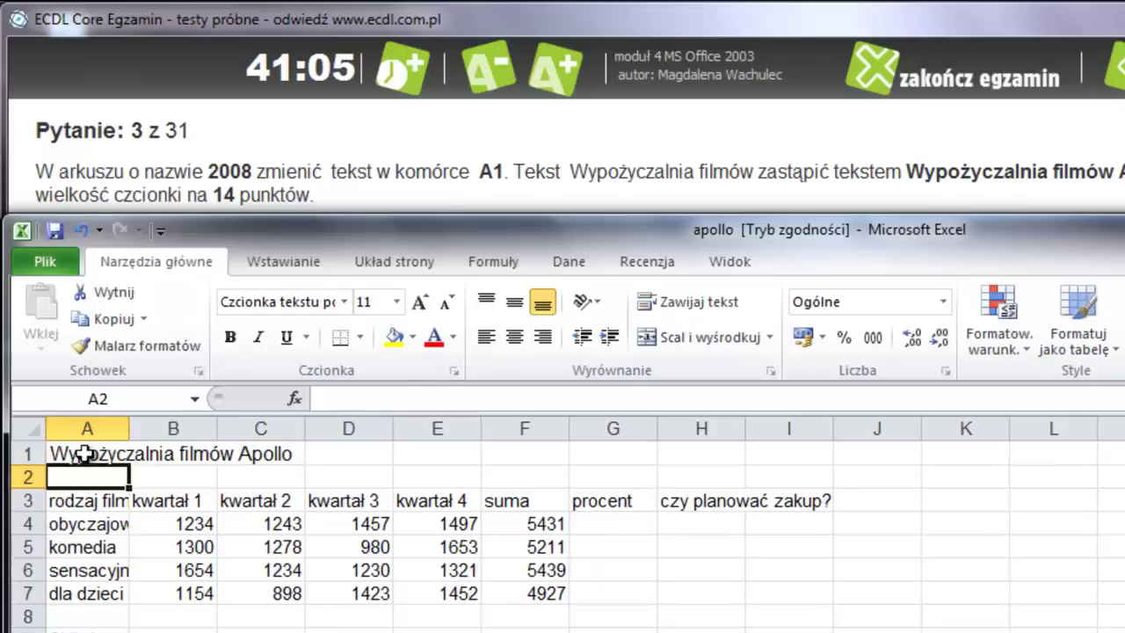
# - Make the A1 title bold and 14-point, then advance to question 4
pyautogui.click(92, 455)
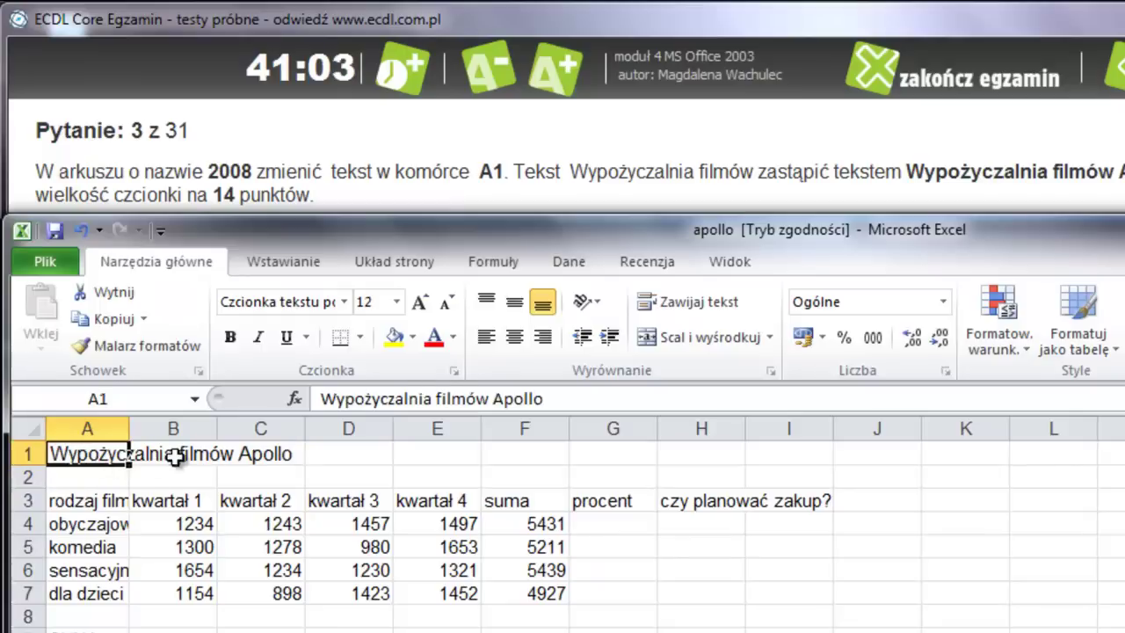
pyautogui.click(232, 338)
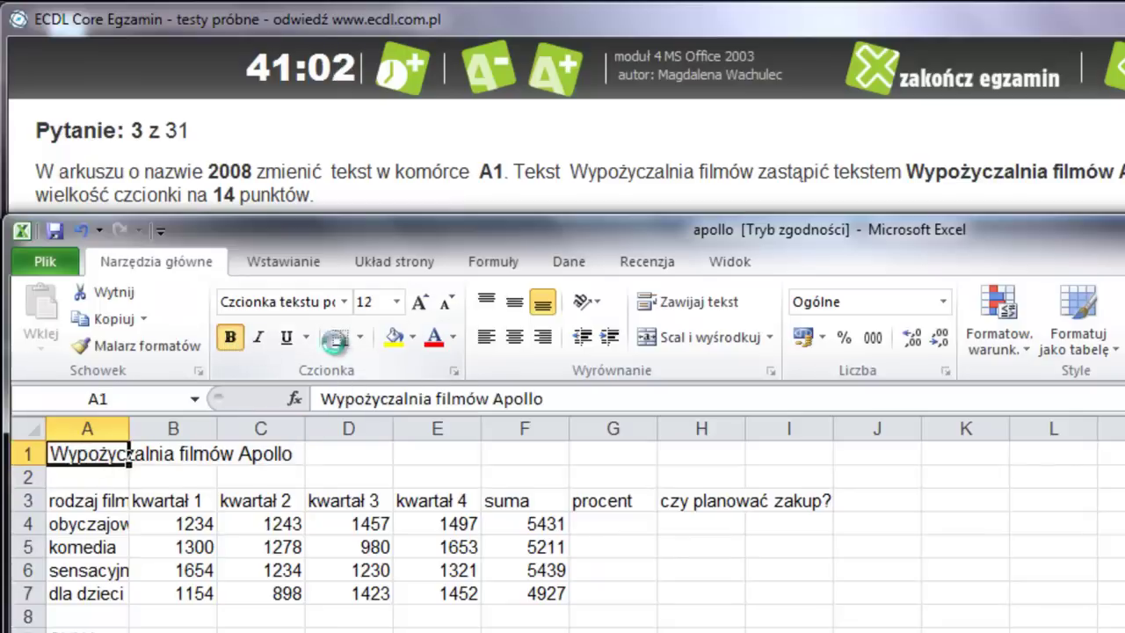
pyautogui.click(396, 302)
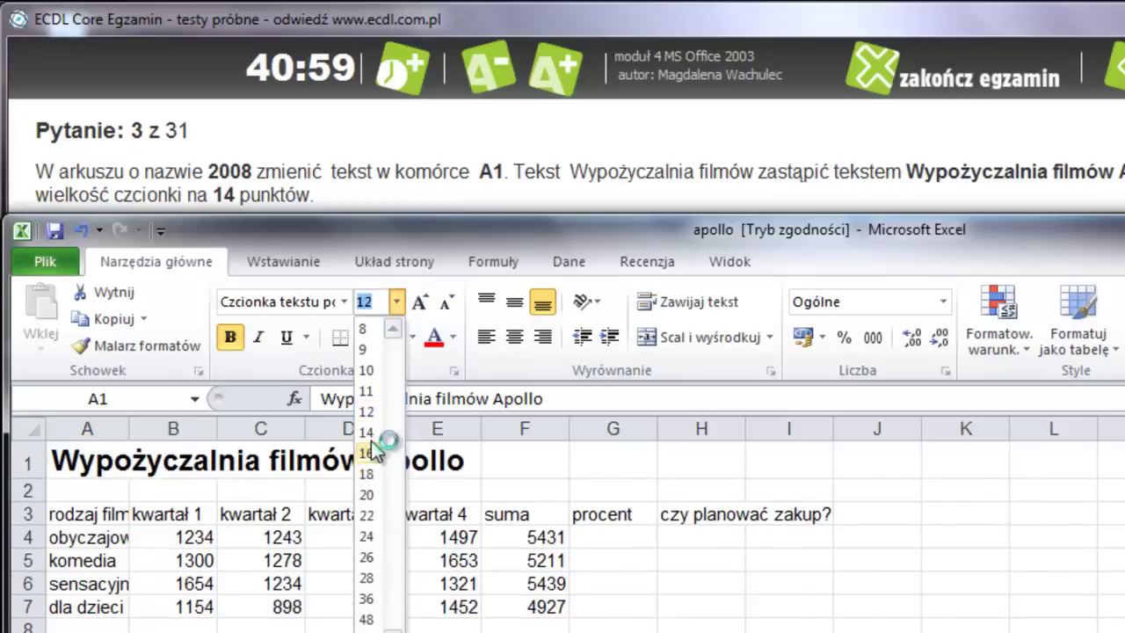
pyautogui.click(374, 432)
pyautogui.click(369, 479)
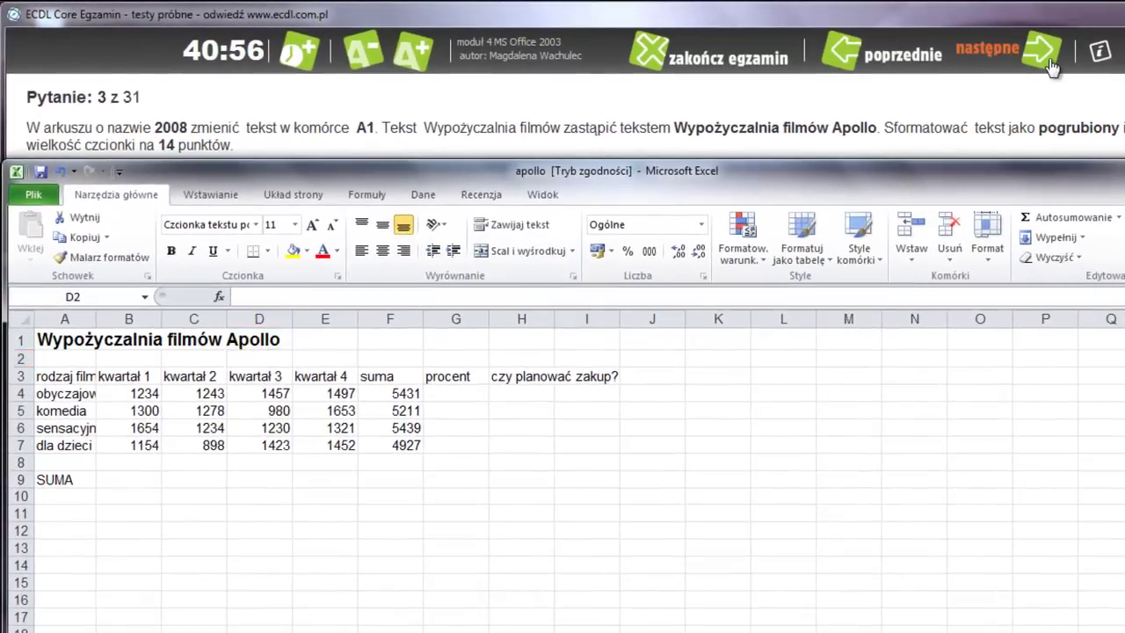
pyautogui.click(1050, 62)
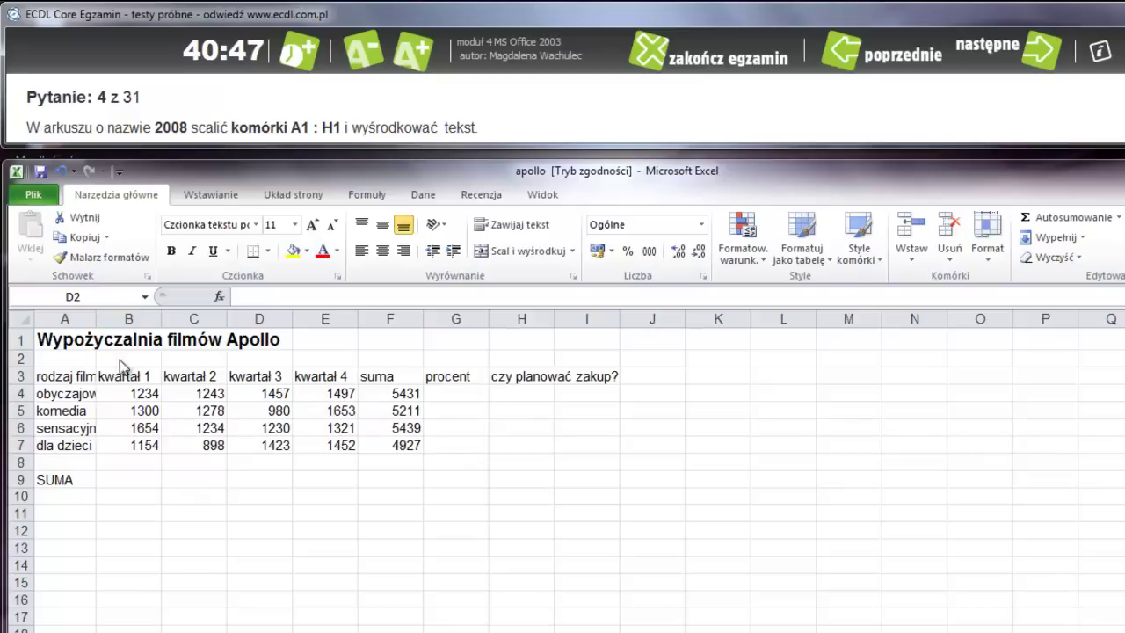
# - Merge and centre cells A1:H1 on sheet 2008 with Scal i wyśrodkuj
pyautogui.moveTo(51, 338); pyautogui.dragTo(522, 339)
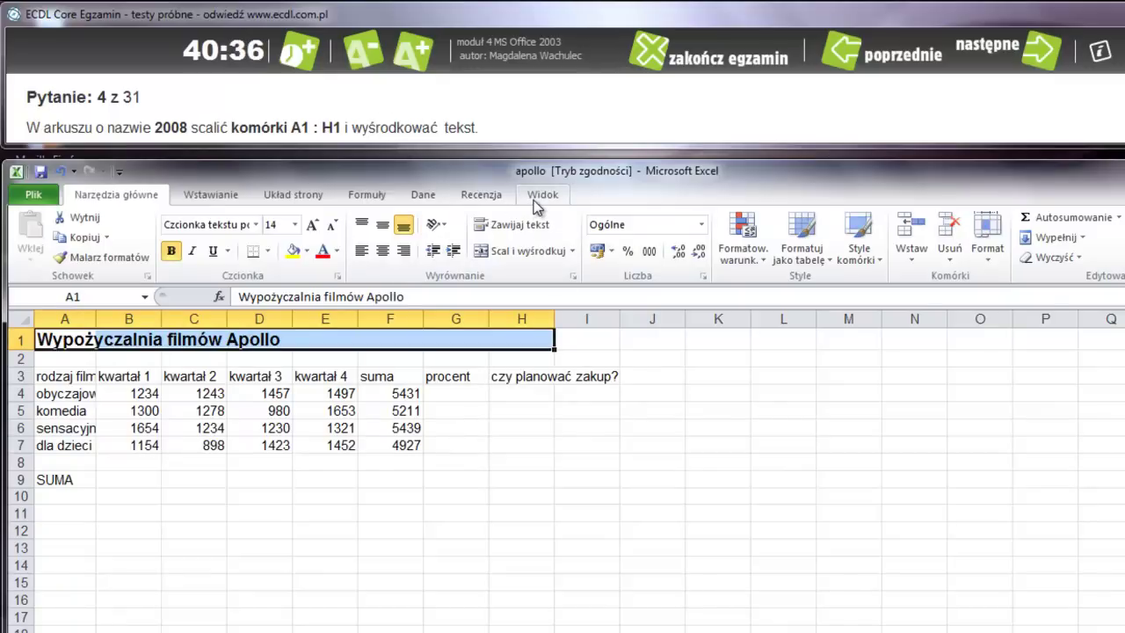
pyautogui.click(515, 253)
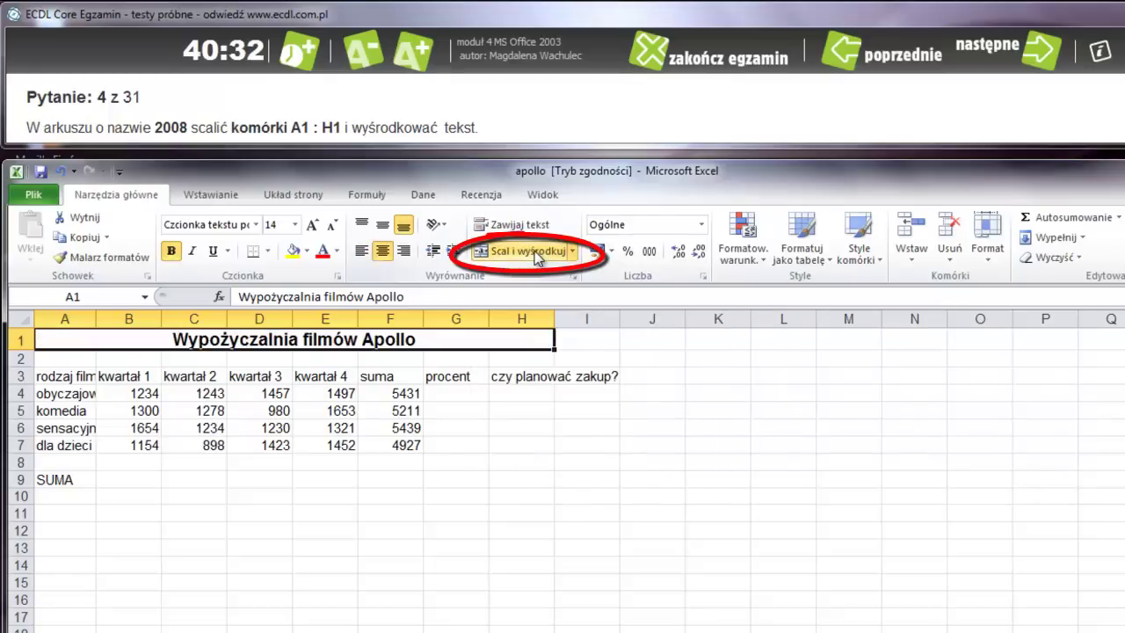
pyautogui.click(502, 360)
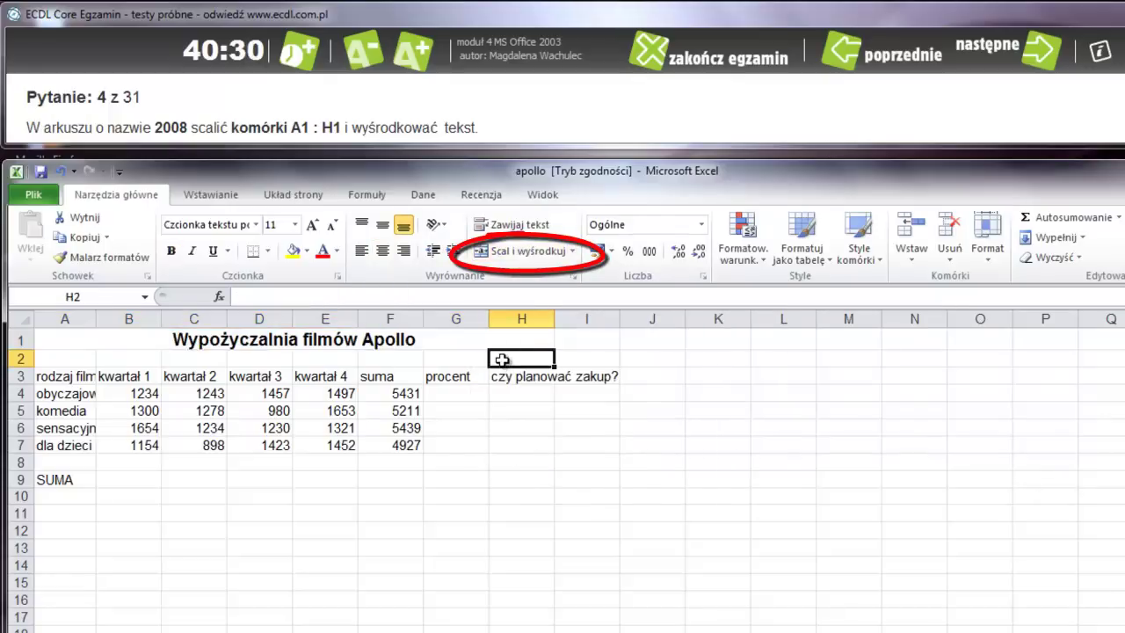
# - Advance to question 5 and turn on text wrapping in cell H3
pyautogui.click(1039, 55)
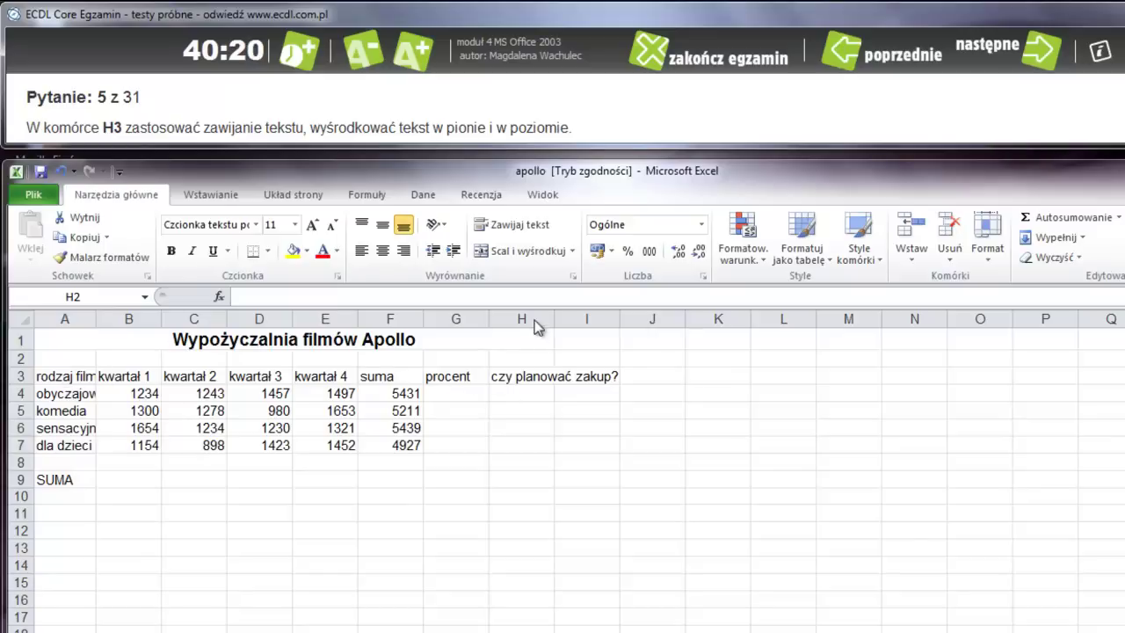
pyautogui.click(521, 429)
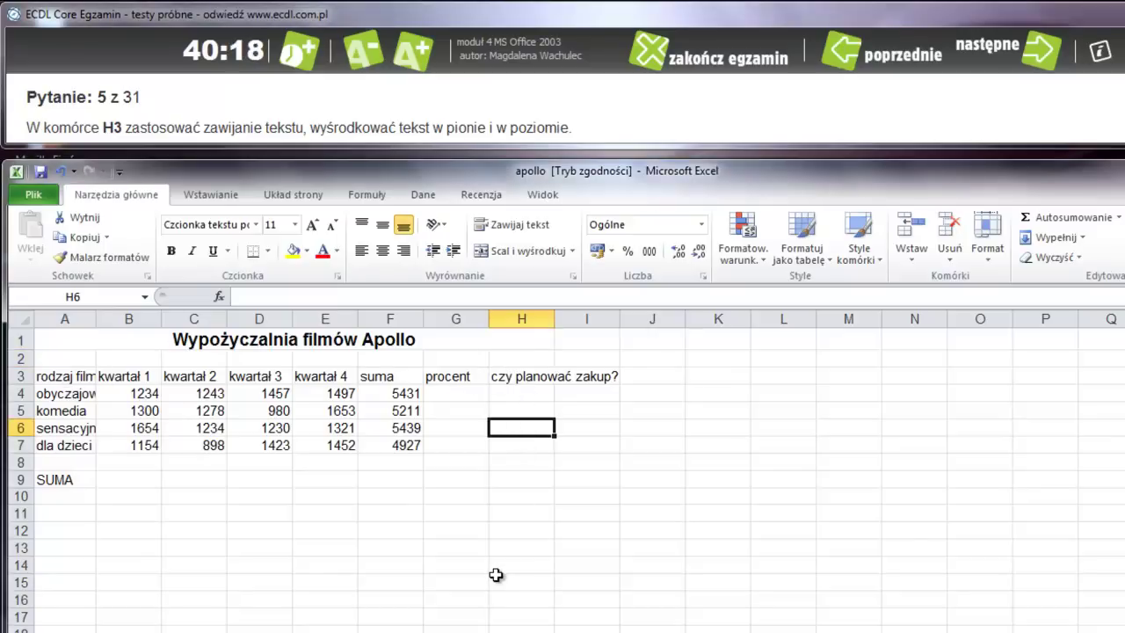
pyautogui.click(534, 395)
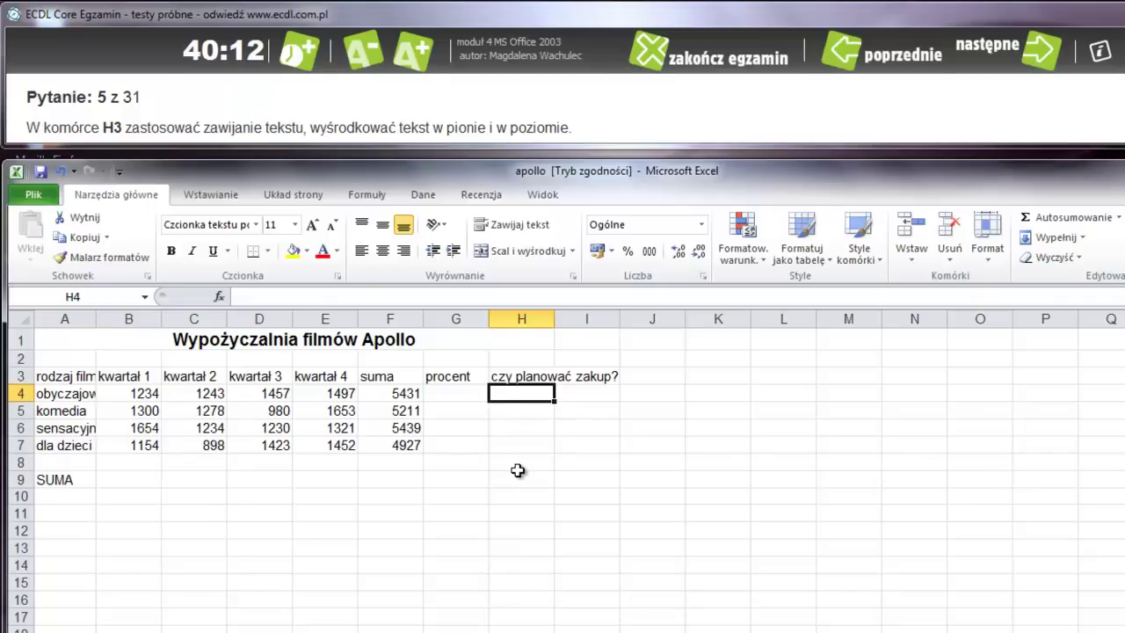
pyautogui.click(519, 378)
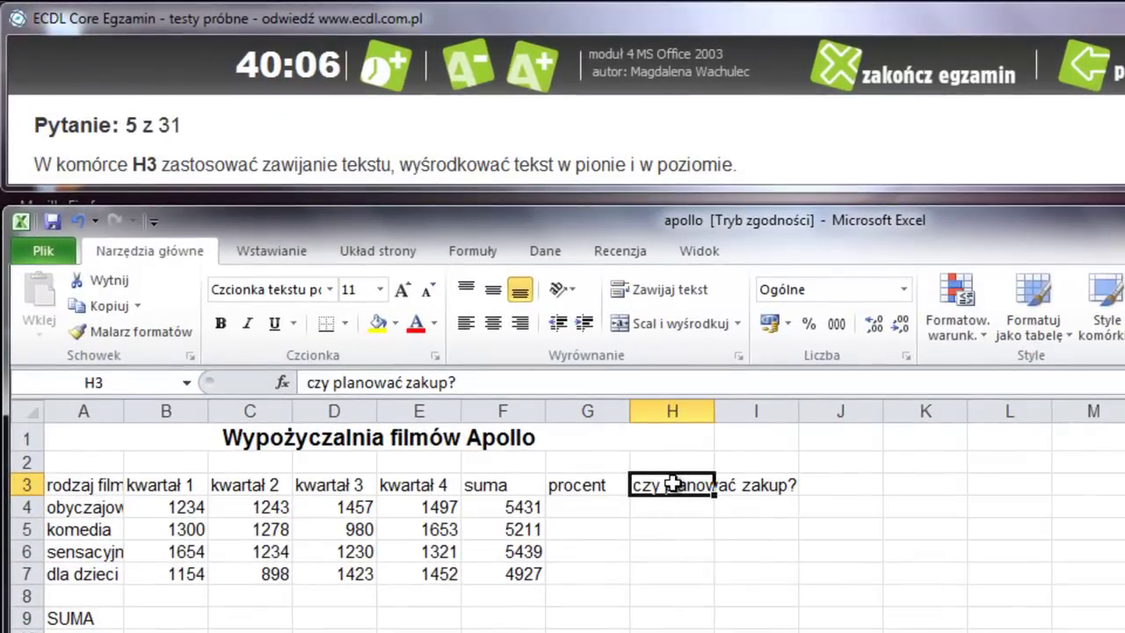
pyautogui.click(663, 297)
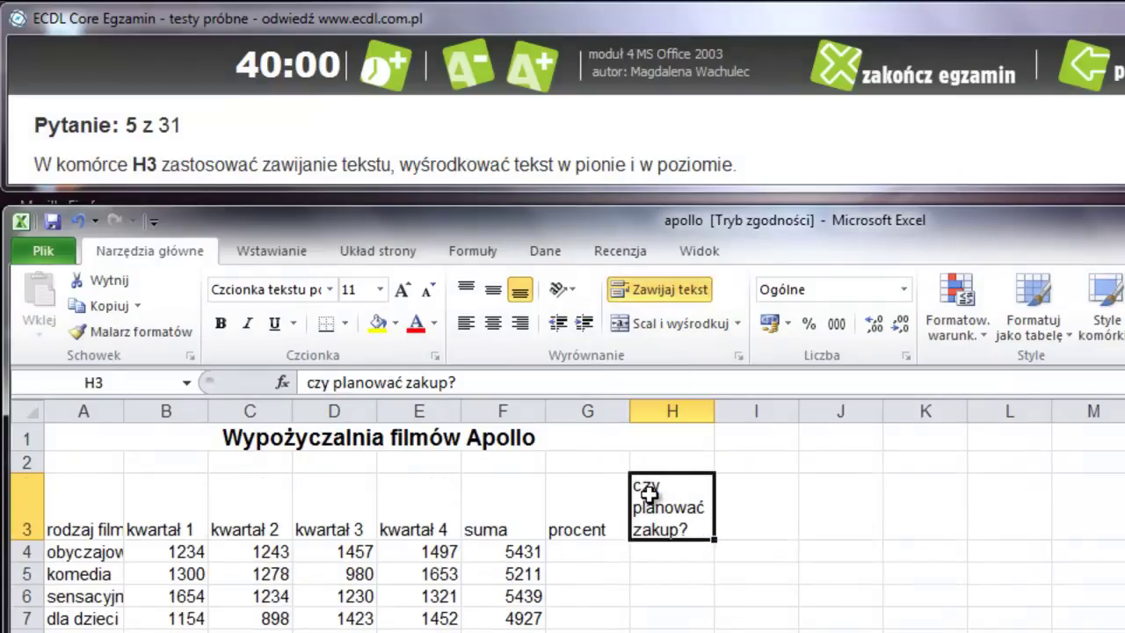
# - Centre H3's text vertically and horizontally, then advance to question 6
pyautogui.rightClick(671, 520)
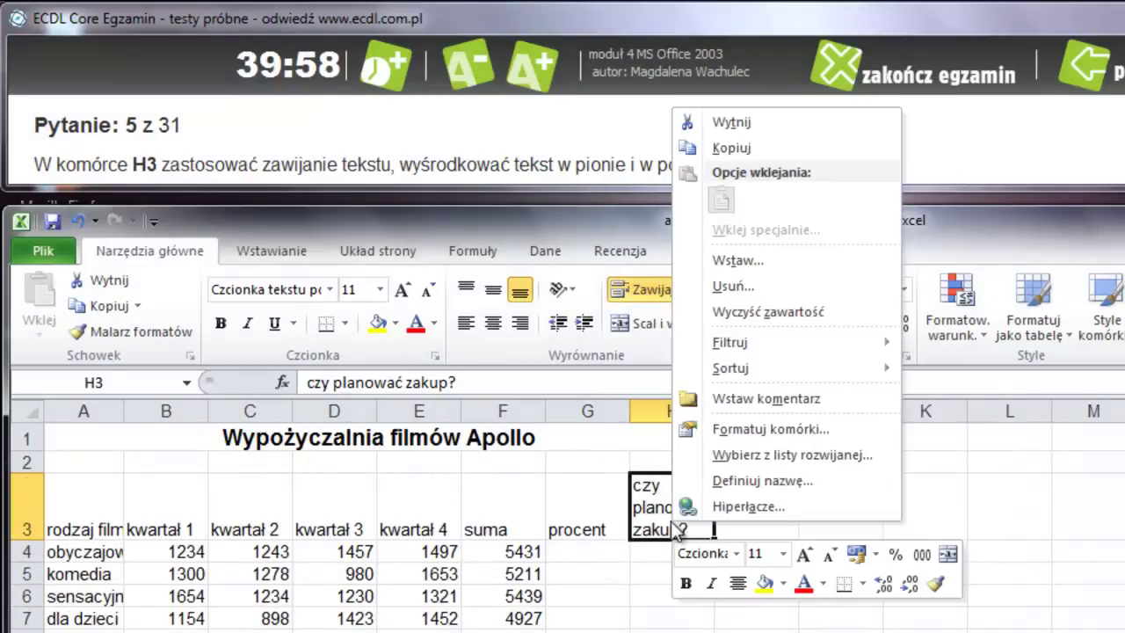
pyautogui.click(768, 430)
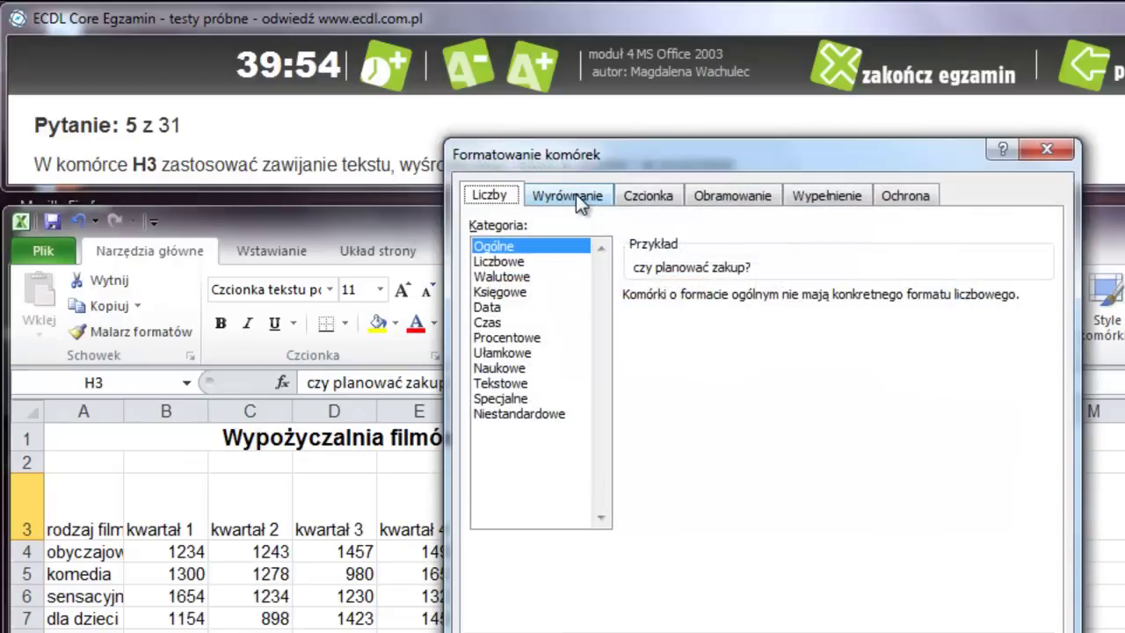
pyautogui.click(551, 195)
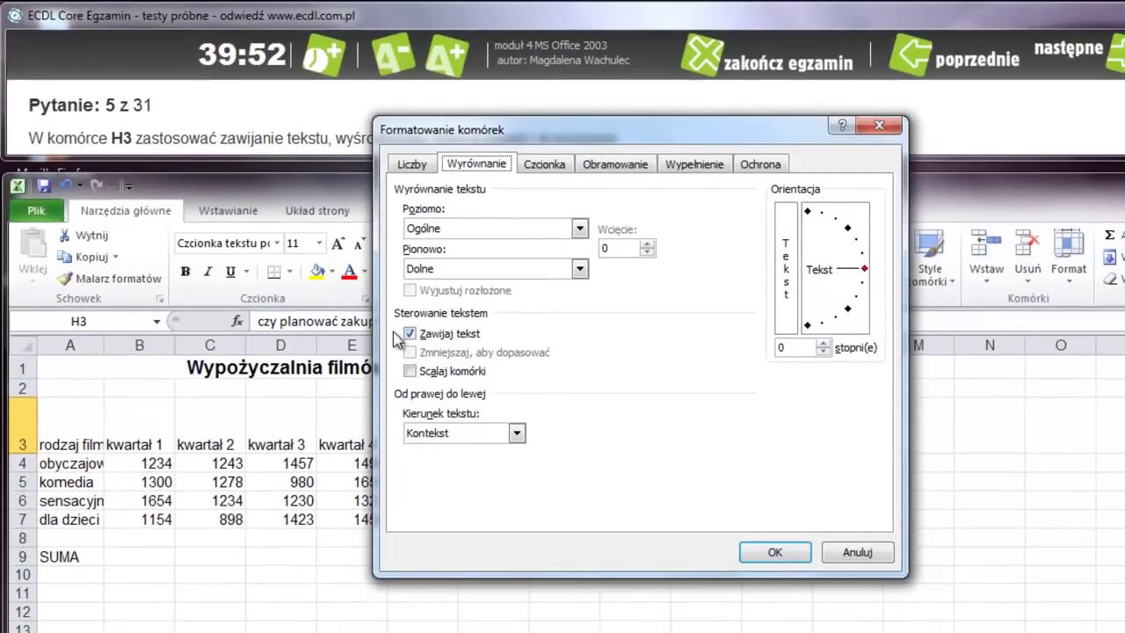
pyautogui.click(848, 554)
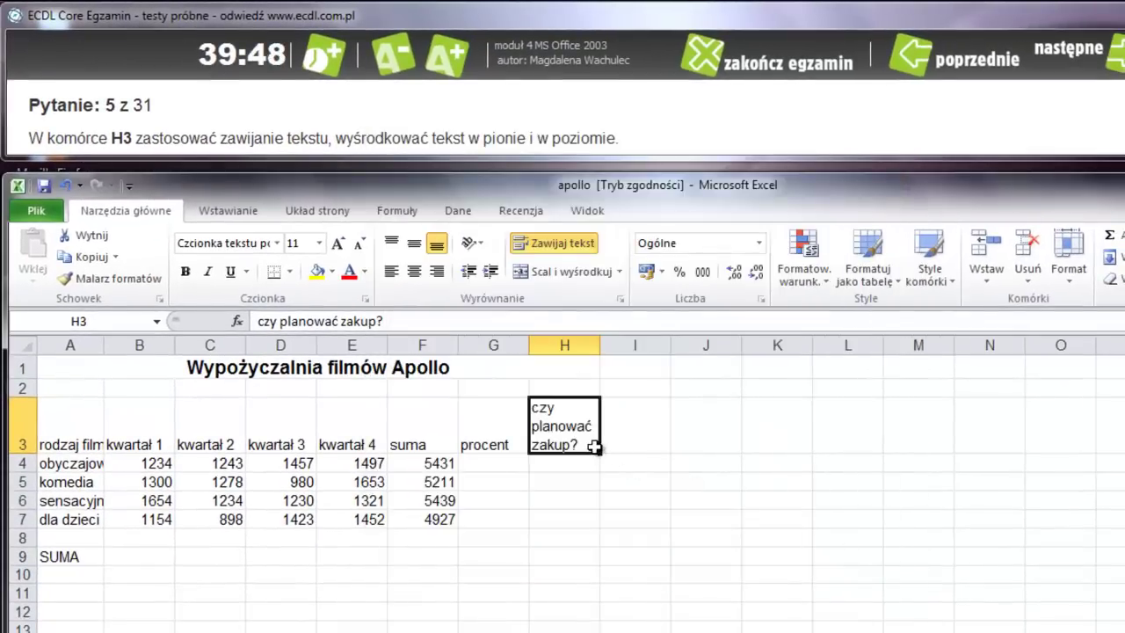
pyautogui.click(415, 245)
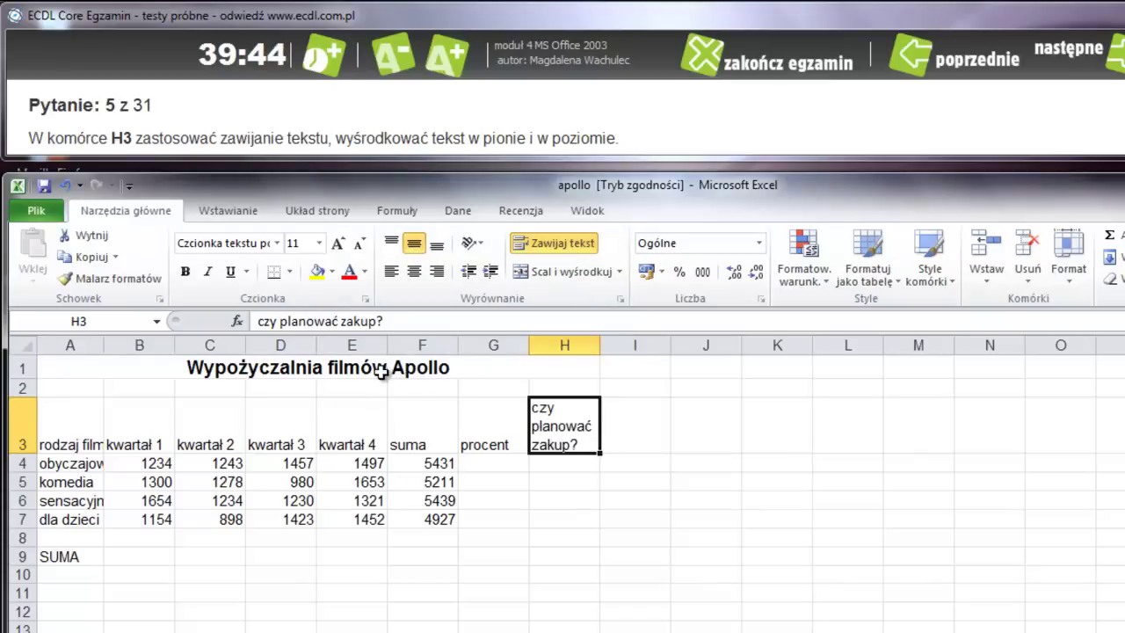
pyautogui.click(414, 271)
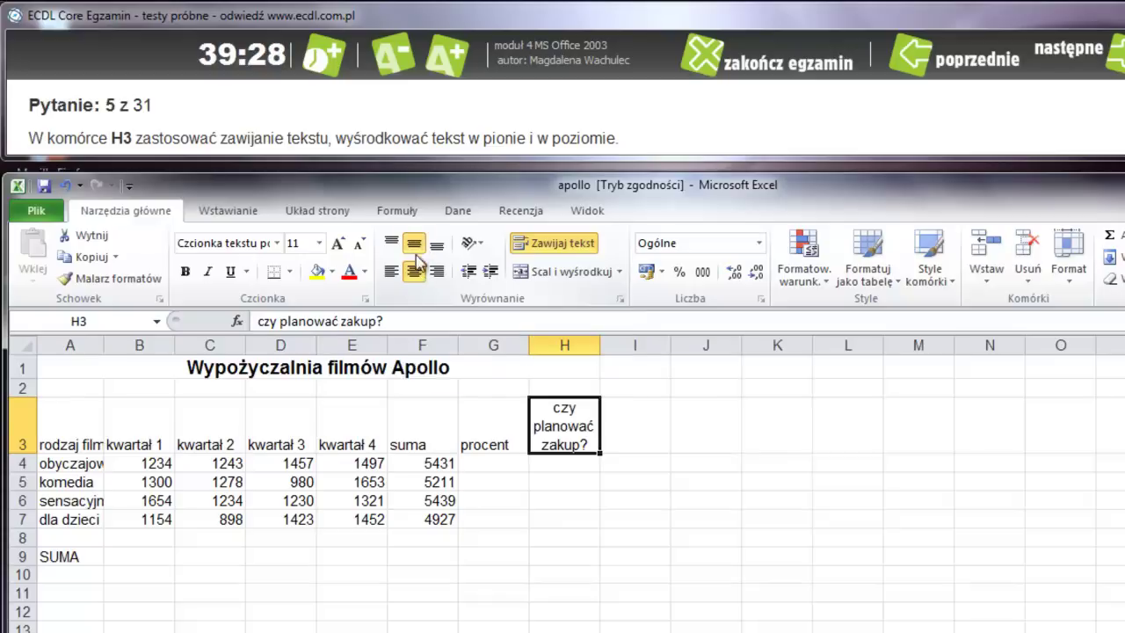
pyautogui.click(1114, 58)
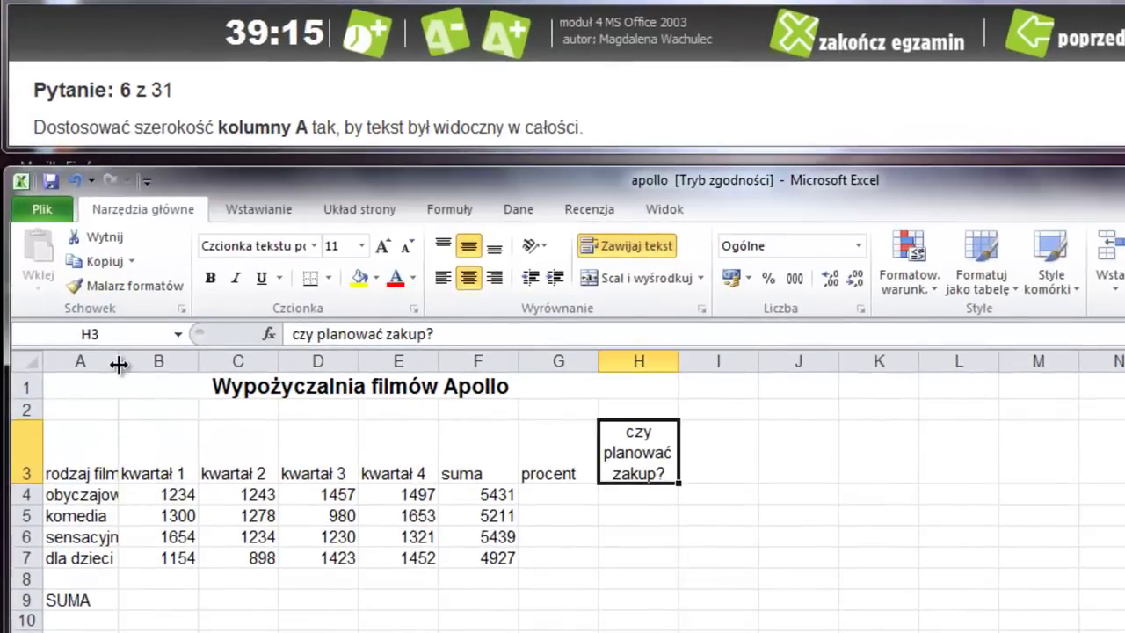
# - Auto-fit column A so every film-type name shows in full
pyautogui.moveTo(119, 364); pyautogui.dragTo(442, 372)
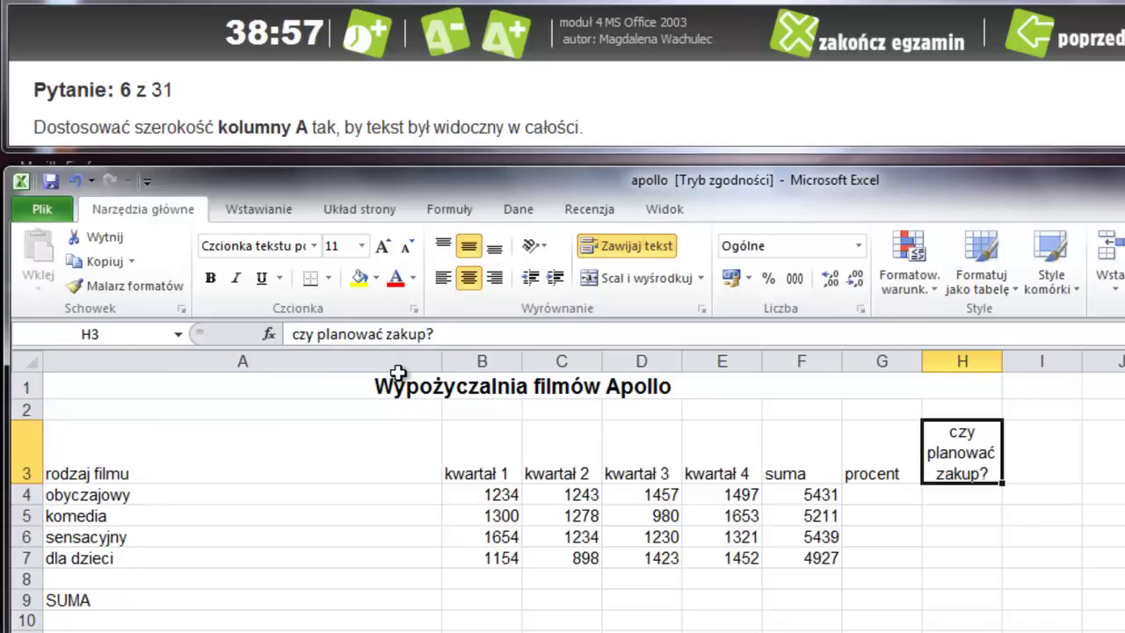
pyautogui.doubleClick(442, 364)
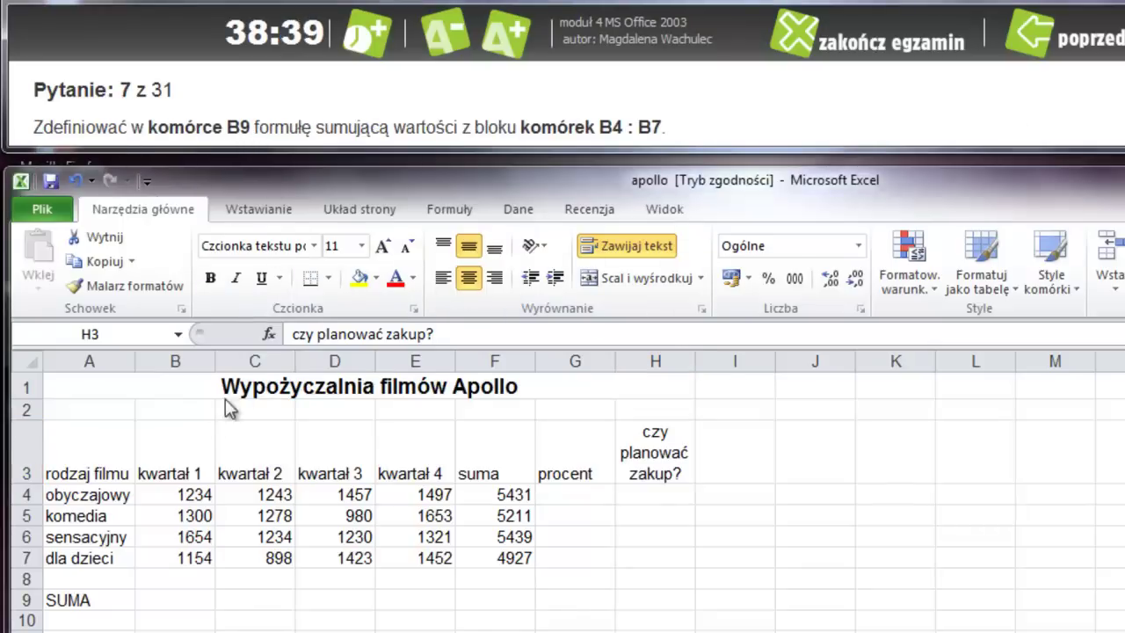
# - Put an AutoSum over B4:B7 in cell B9
pyautogui.click(167, 606)
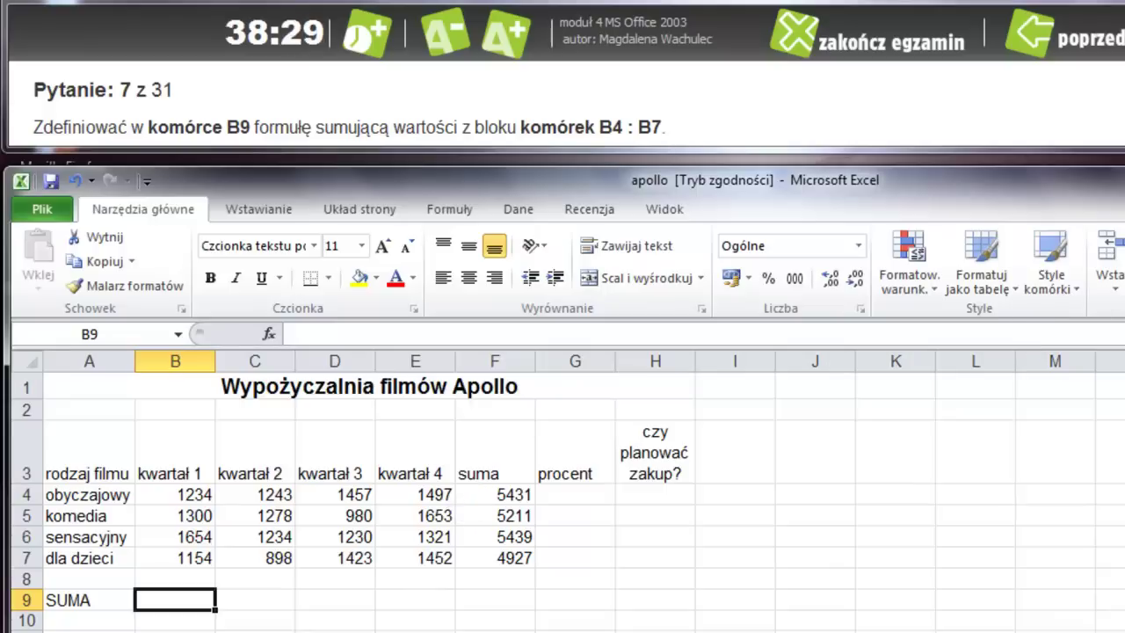
pyautogui.hotkey('alt', '=')
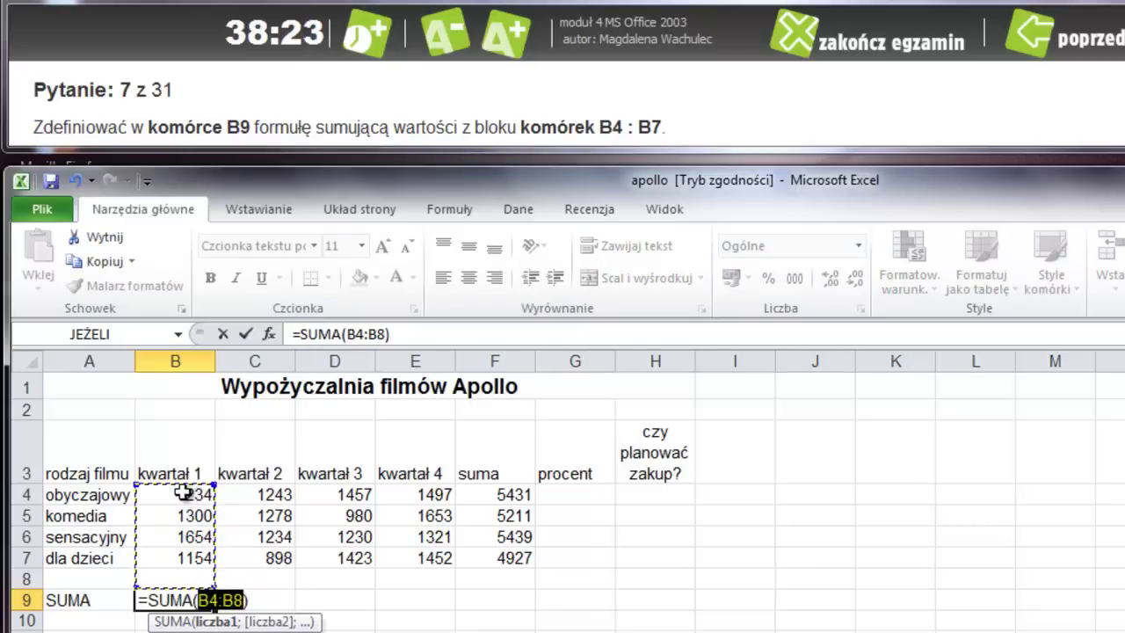
pyautogui.moveTo(189, 494); pyautogui.dragTo(175, 562)
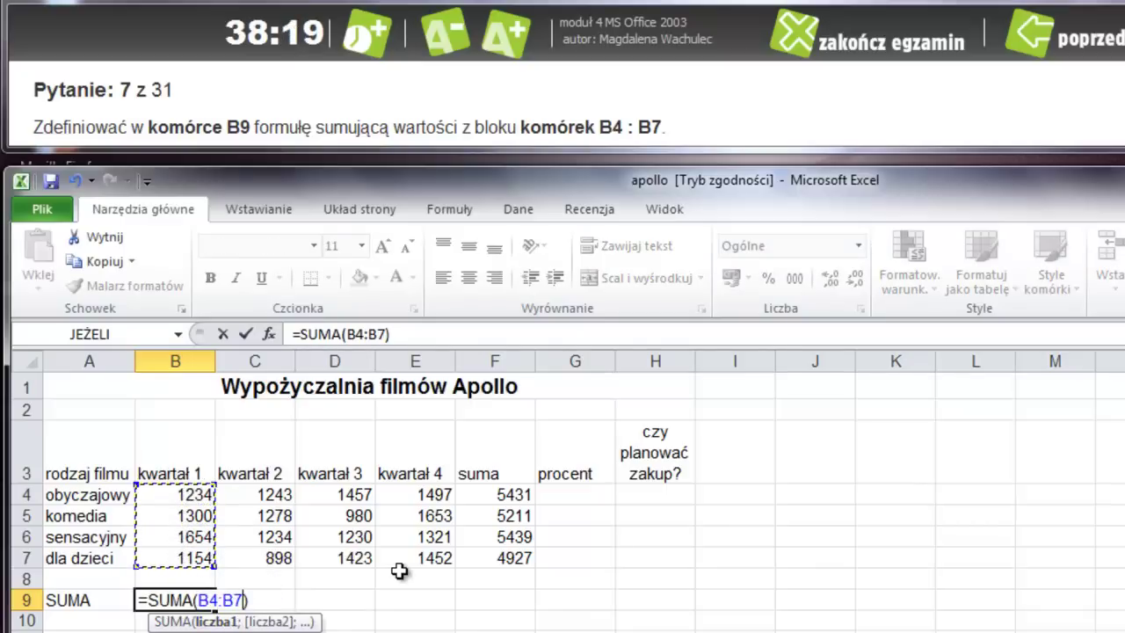
pyautogui.press('Return')
# - Replace B9 with the typed formula =suma(B4:B7), showing 5342, and go to question 8
pyautogui.click(194, 601)
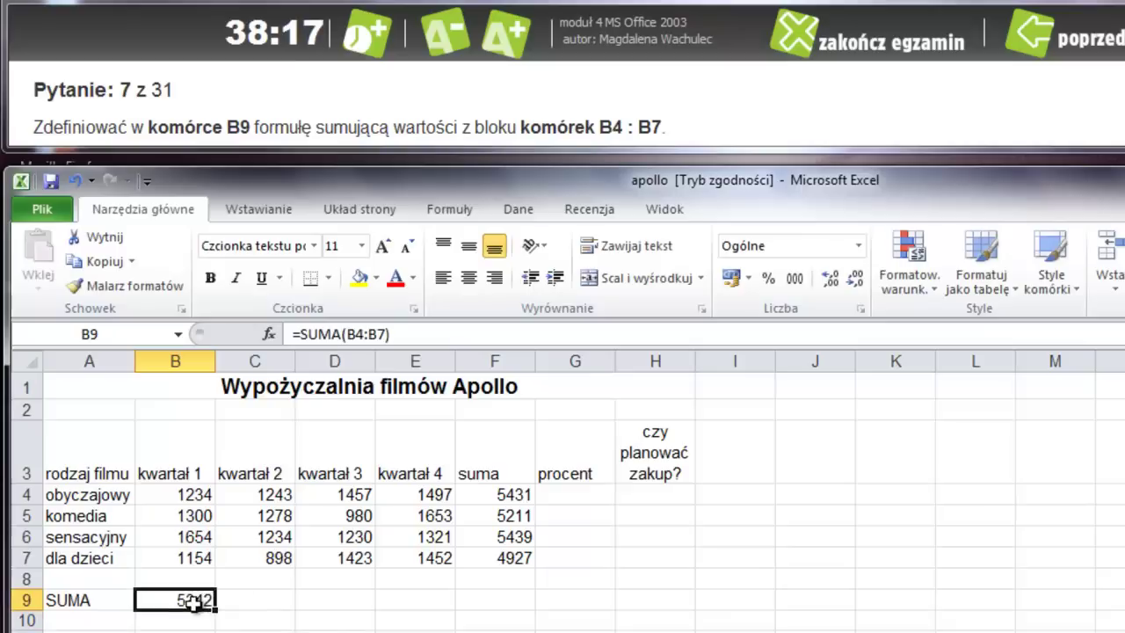
pyautogui.press('Delete')
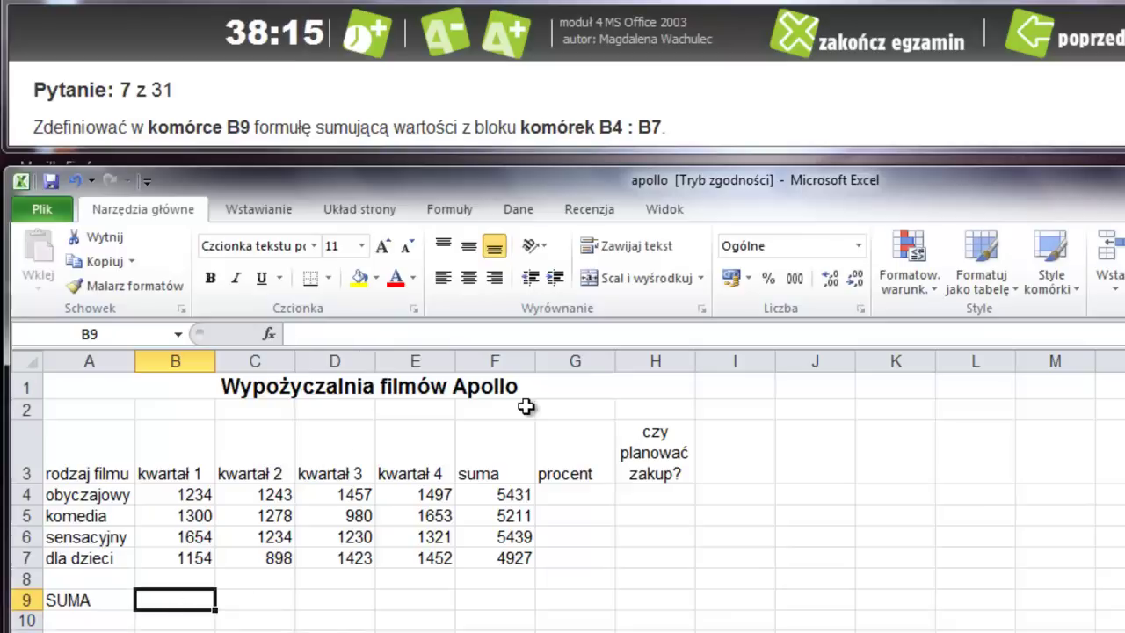
pyautogui.write('=')
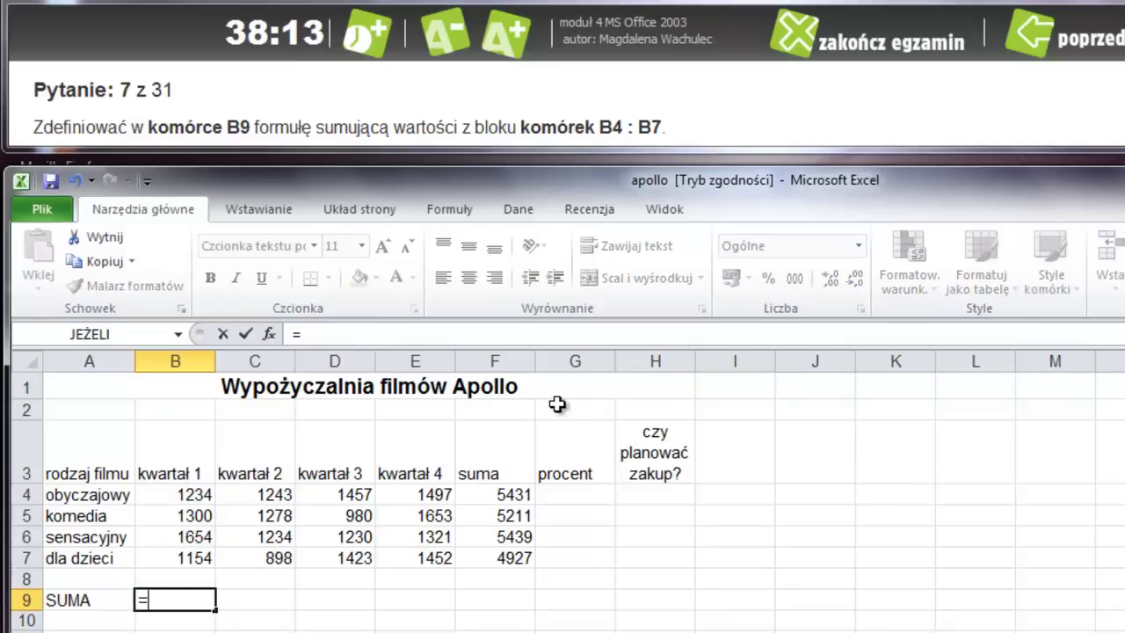
pyautogui.write('suma')
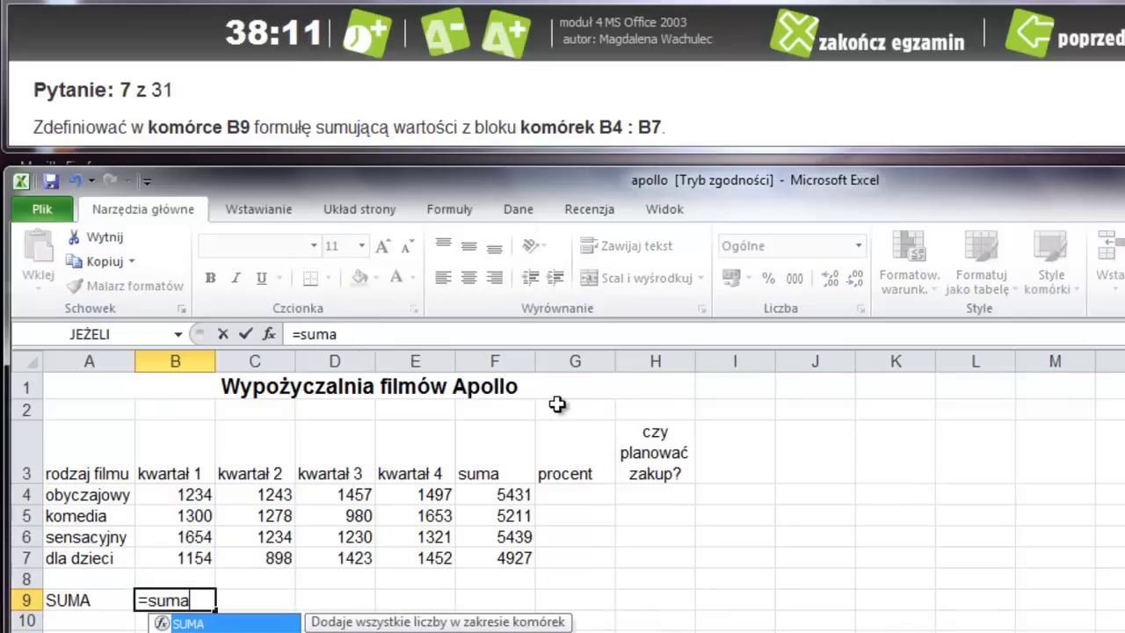
pyautogui.write('(')
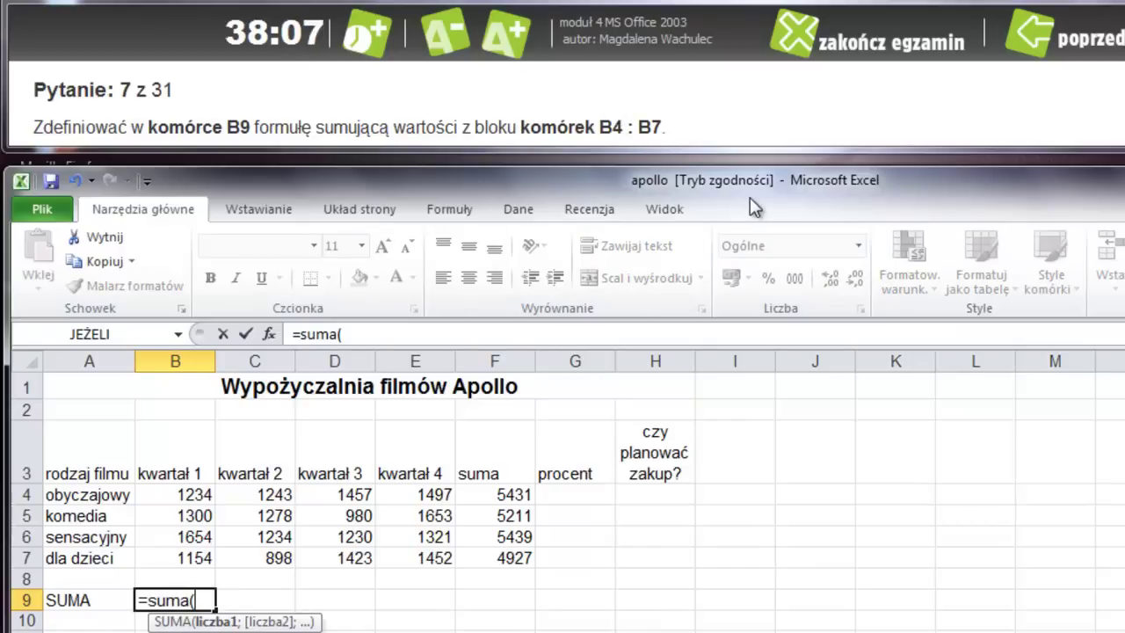
pyautogui.write('B')
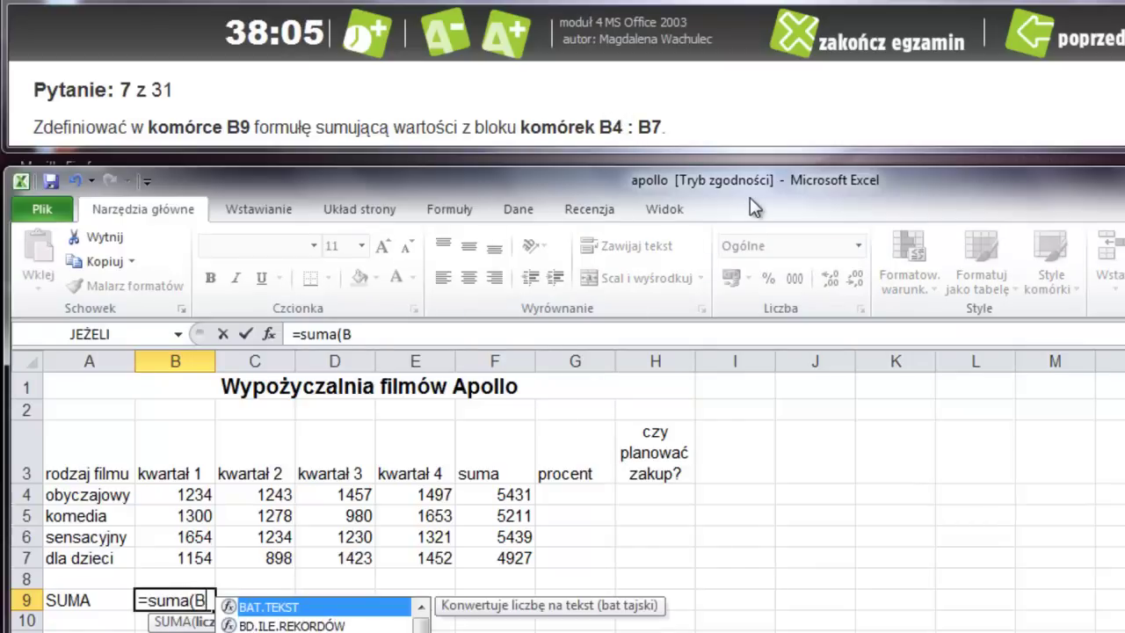
pyautogui.write('4:B')
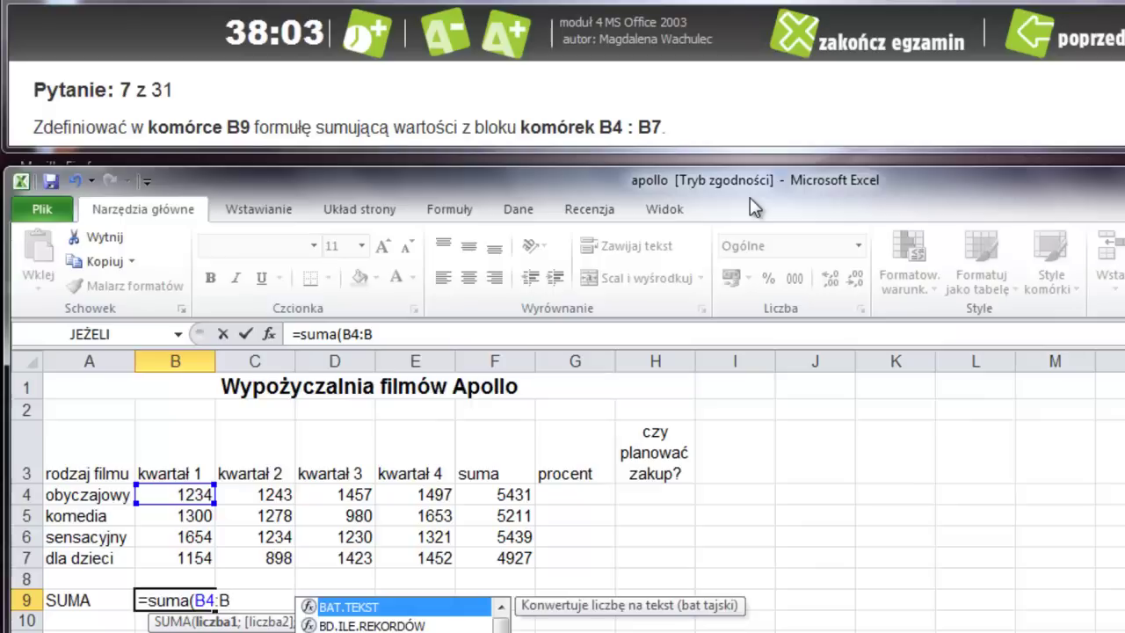
pyautogui.write('7')
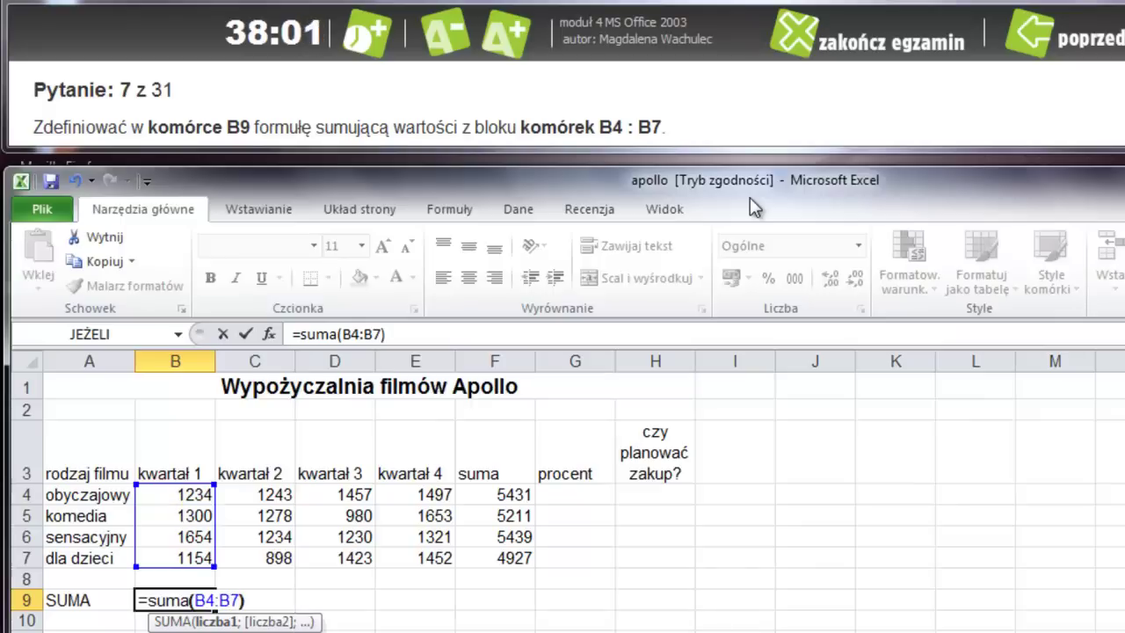
pyautogui.press('Return')
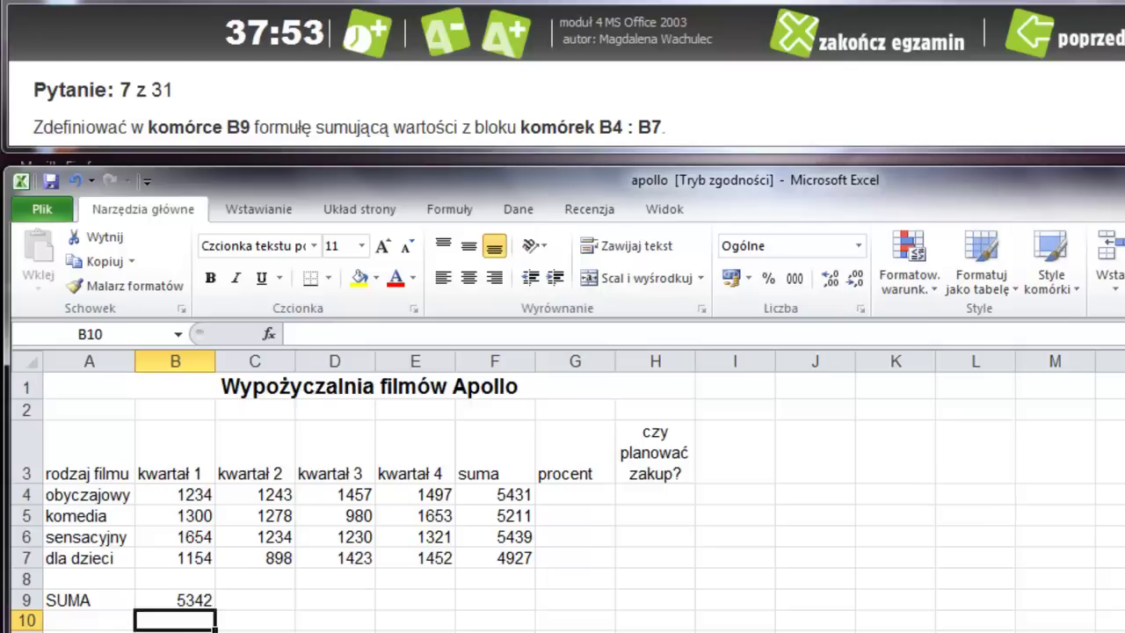
pyautogui.click(1123, 36)
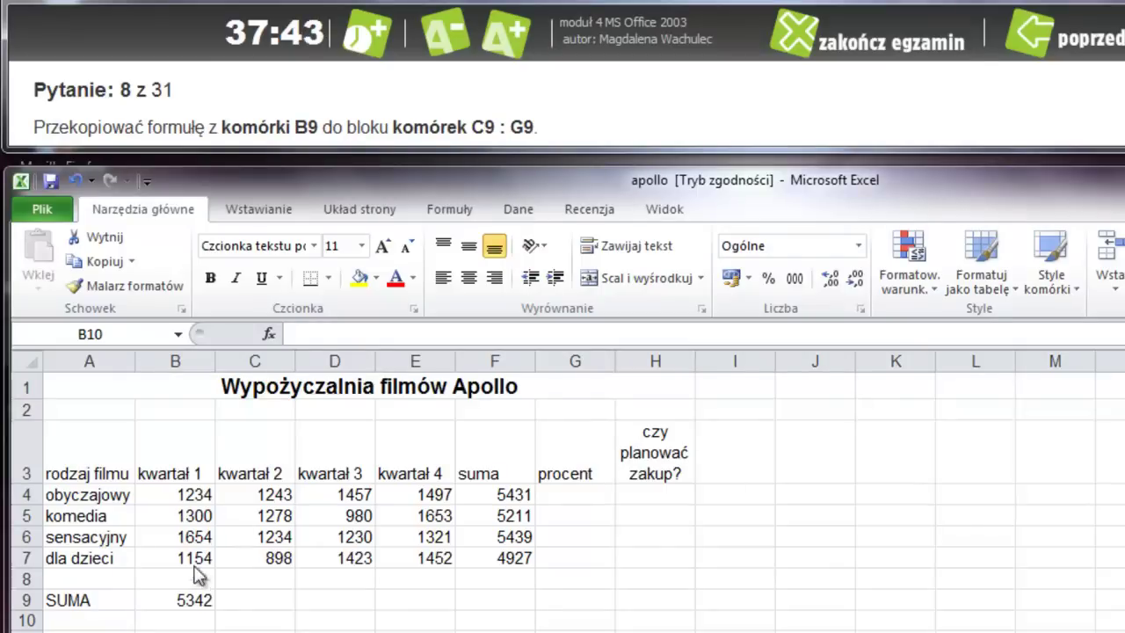
# - Fill the B9 sum across C9:G9, giving totals 4653, 5090, 5923, 21008 and 0, then continue
pyautogui.click(176, 603)
pyautogui.click(176, 599)
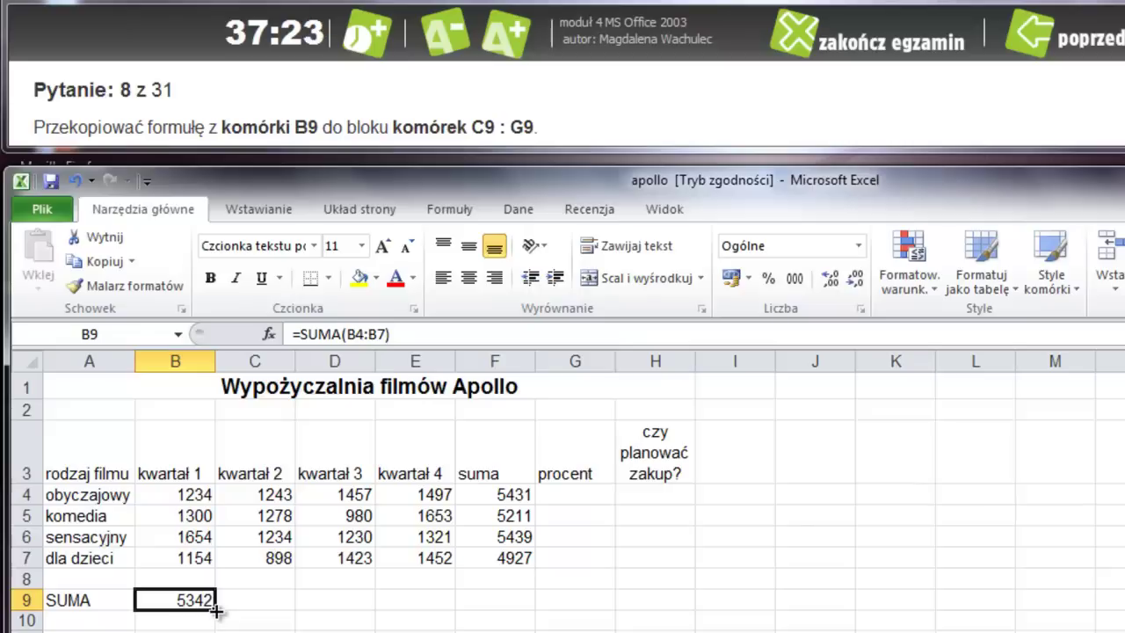
pyautogui.moveTo(217, 609); pyautogui.dragTo(545, 605)
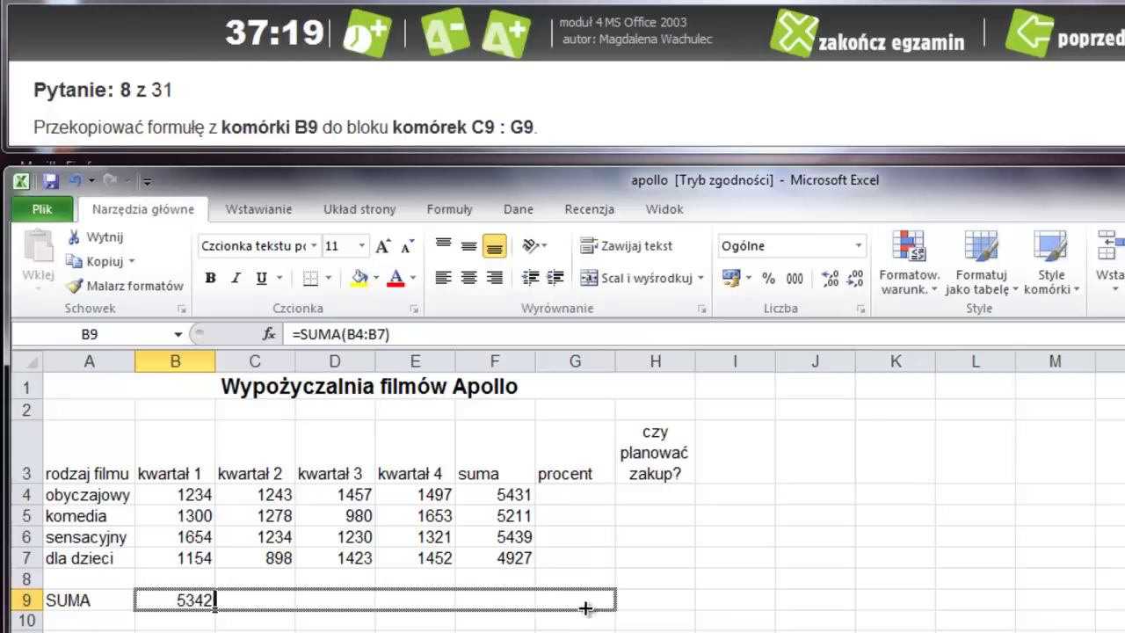
pyautogui.moveTo(544, 605); pyautogui.dragTo(597, 605)
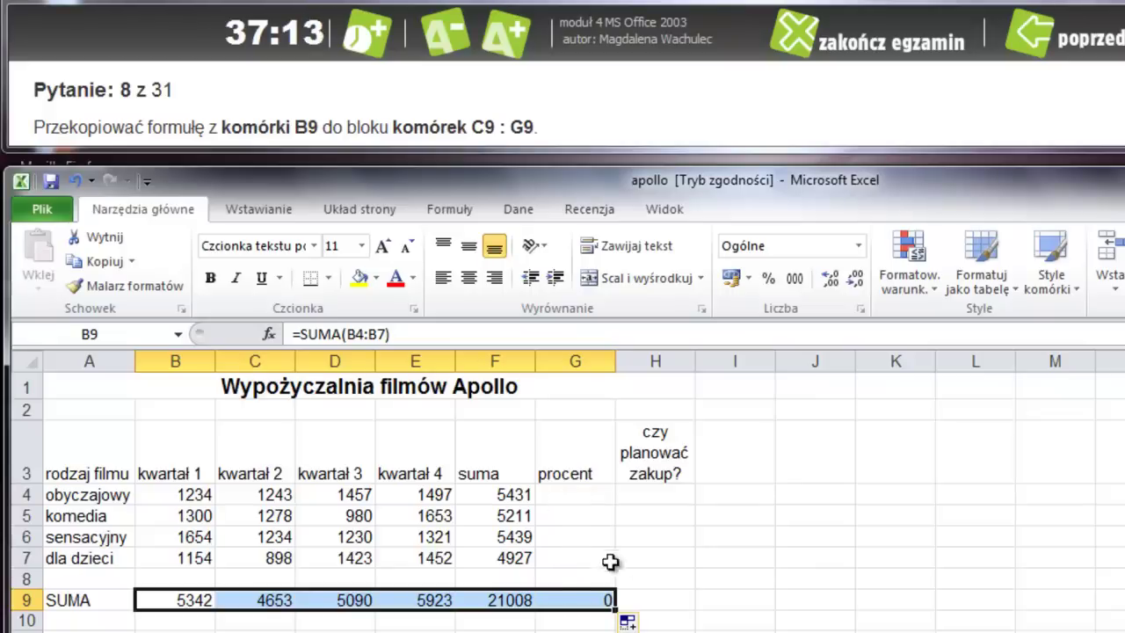
pyautogui.click(681, 578)
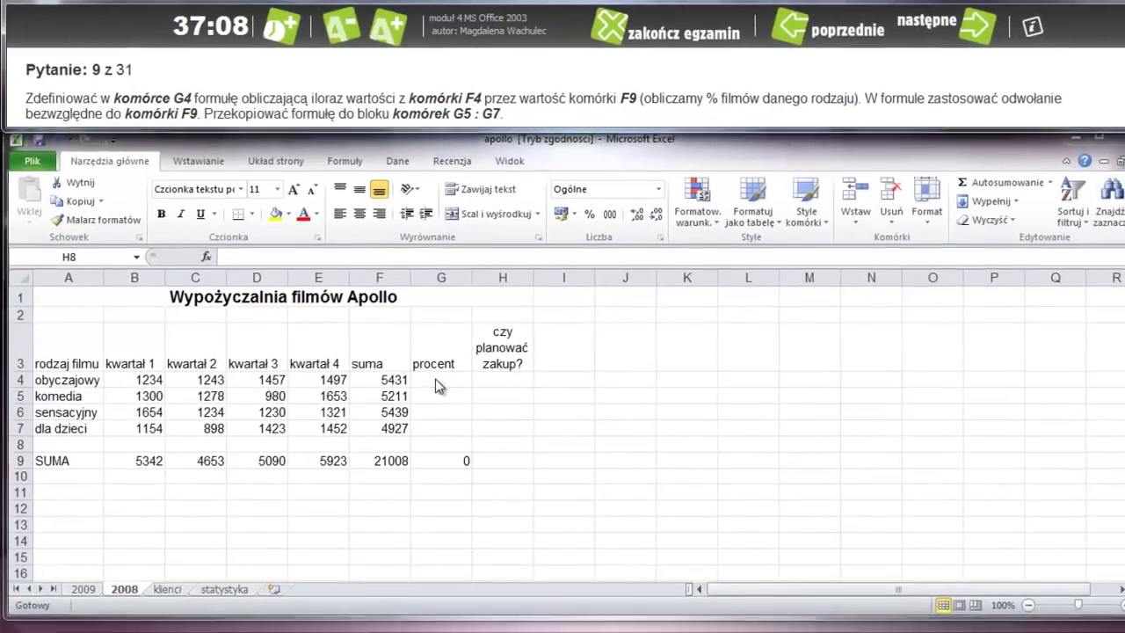
pyautogui.click(435, 379)
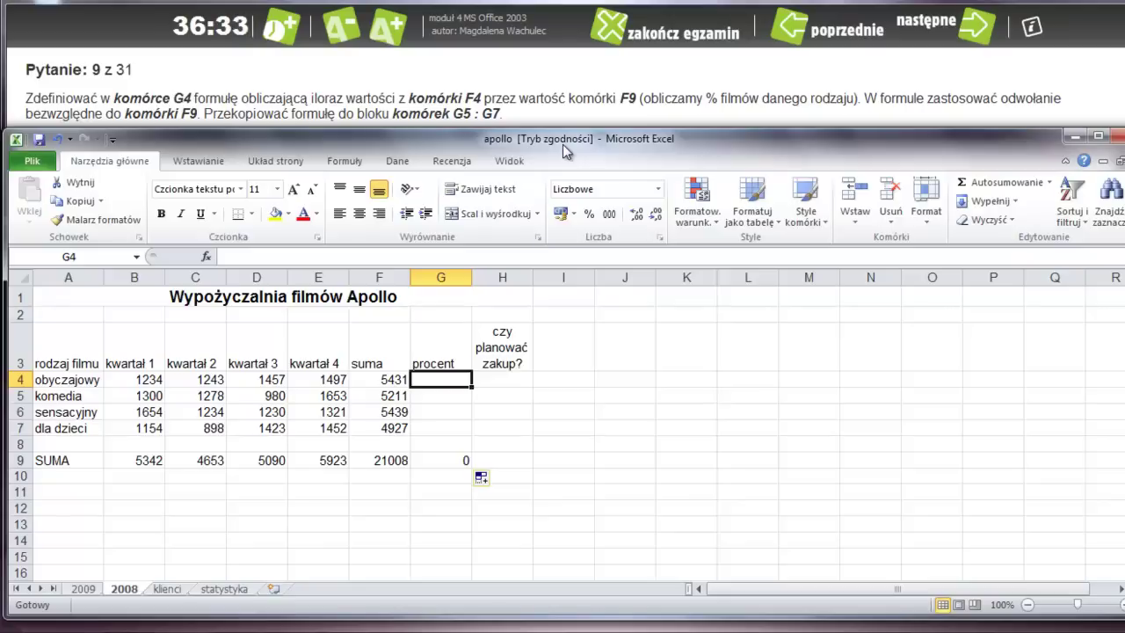
# - Enter =F4/$F$9 in G4 and fill it down to G7 (0,26, 0,25, 0,26, 0,23)
pyautogui.write('=')
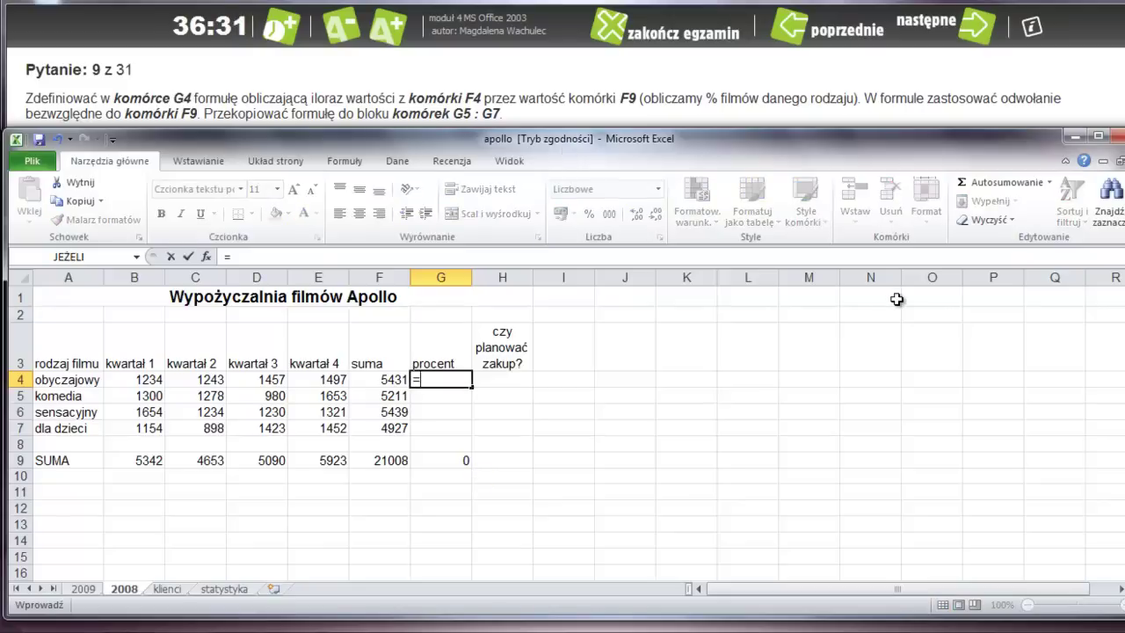
pyautogui.write('f4')
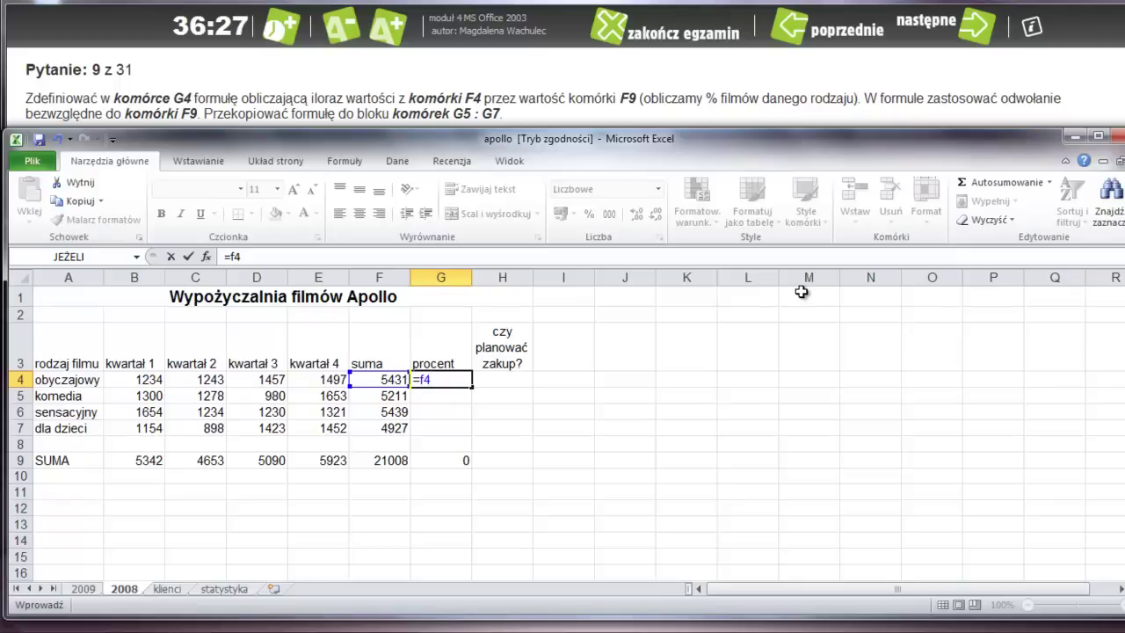
pyautogui.write('/f')
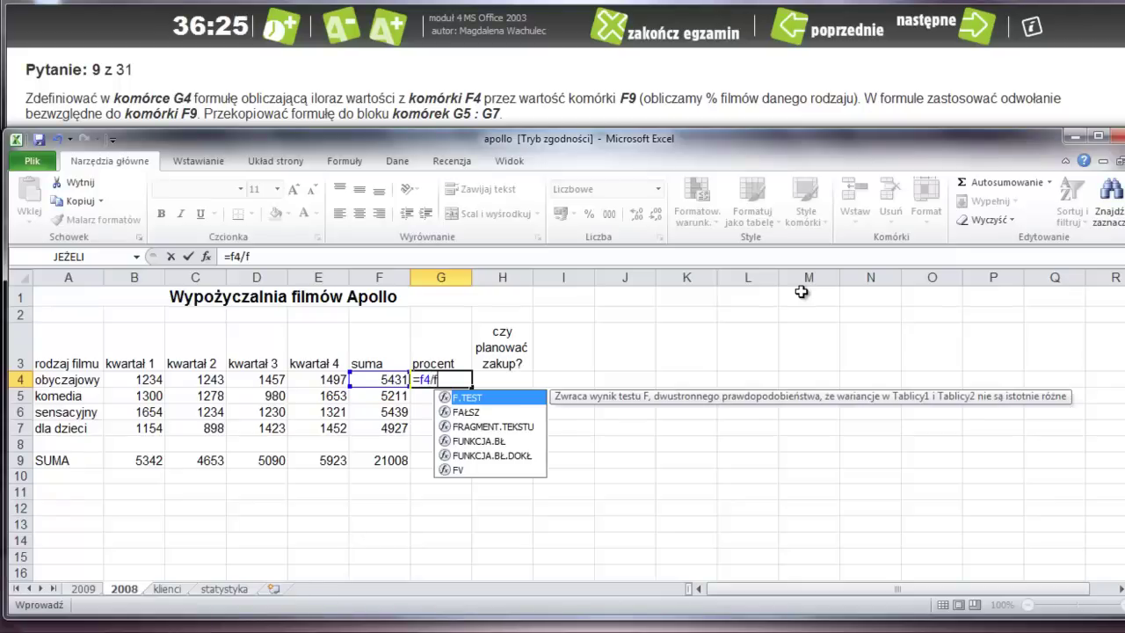
pyautogui.write('9')
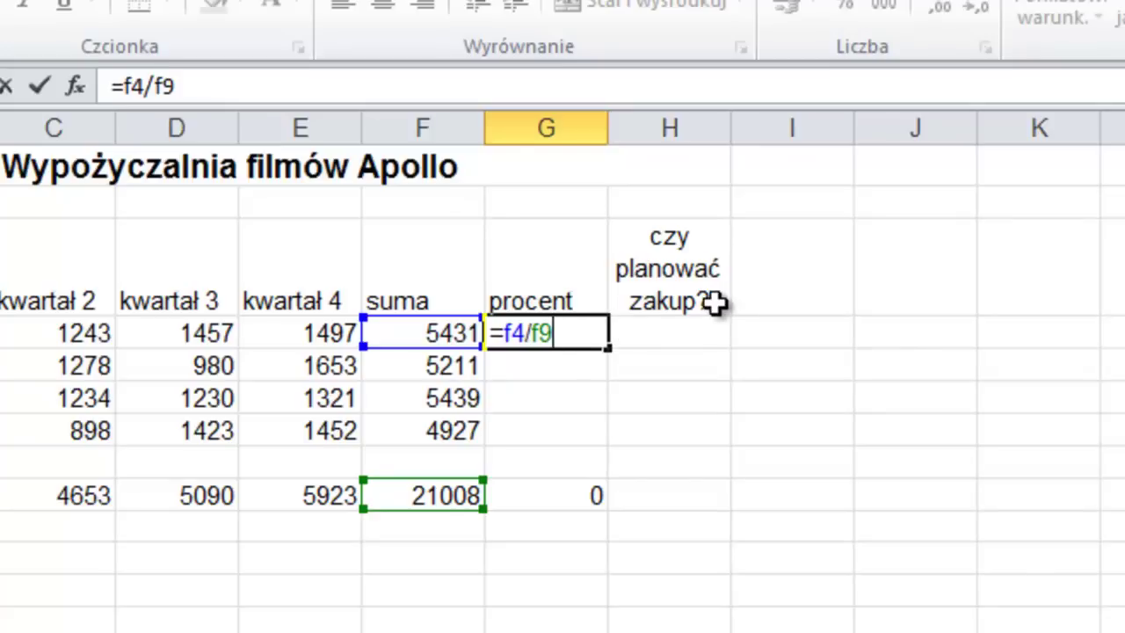
pyautogui.press('F4')
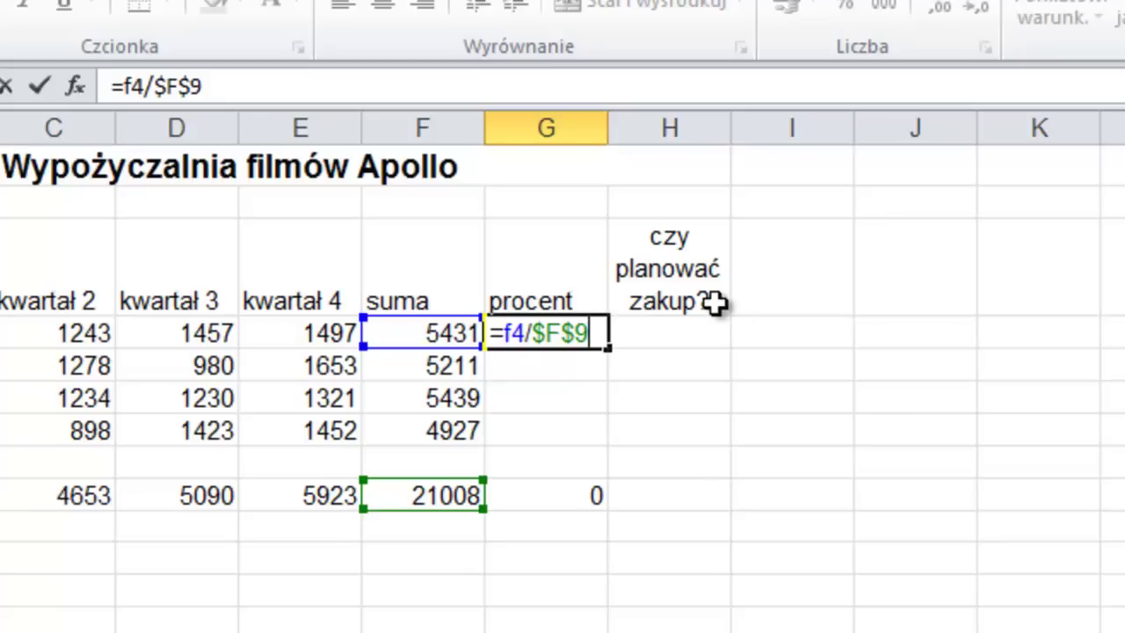
pyautogui.press('Return')
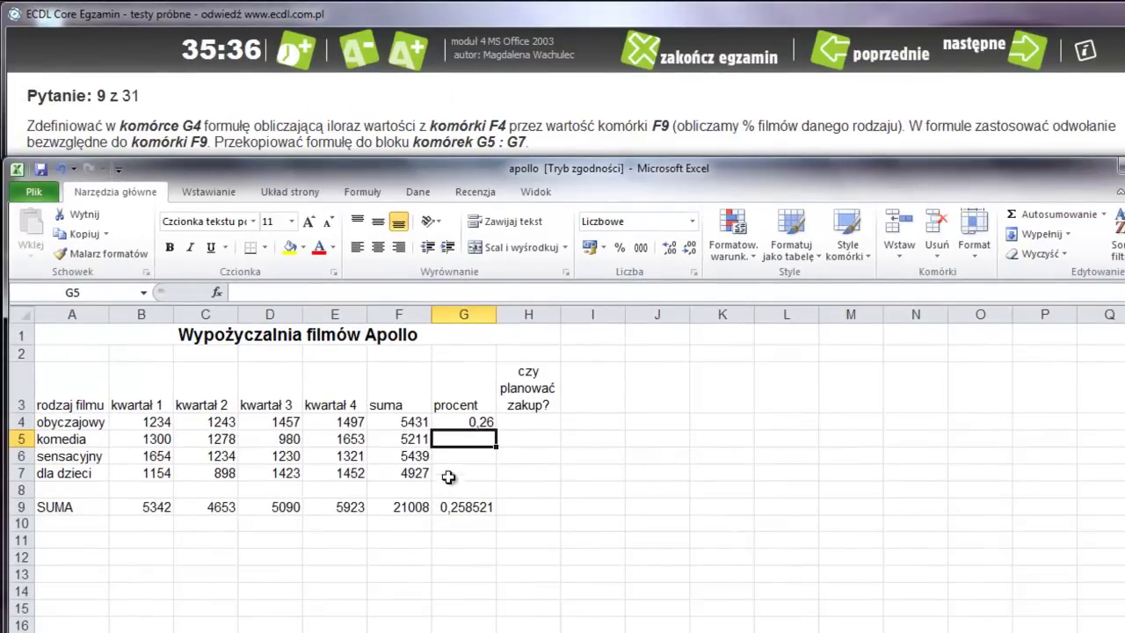
pyautogui.click(464, 424)
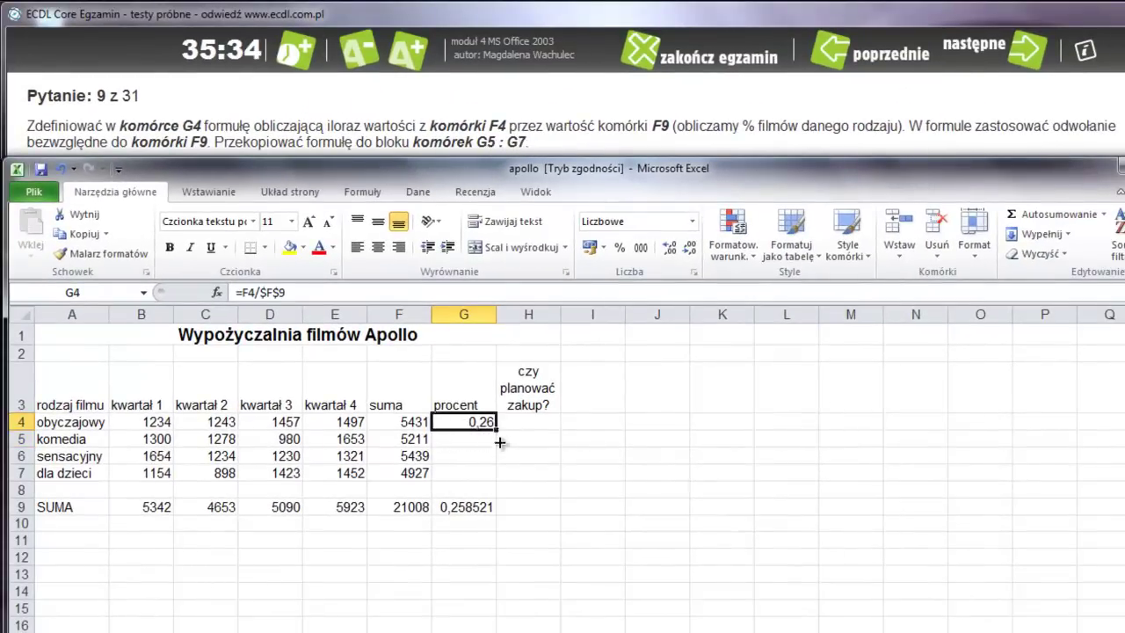
pyautogui.moveTo(496, 431); pyautogui.dragTo(499, 476)
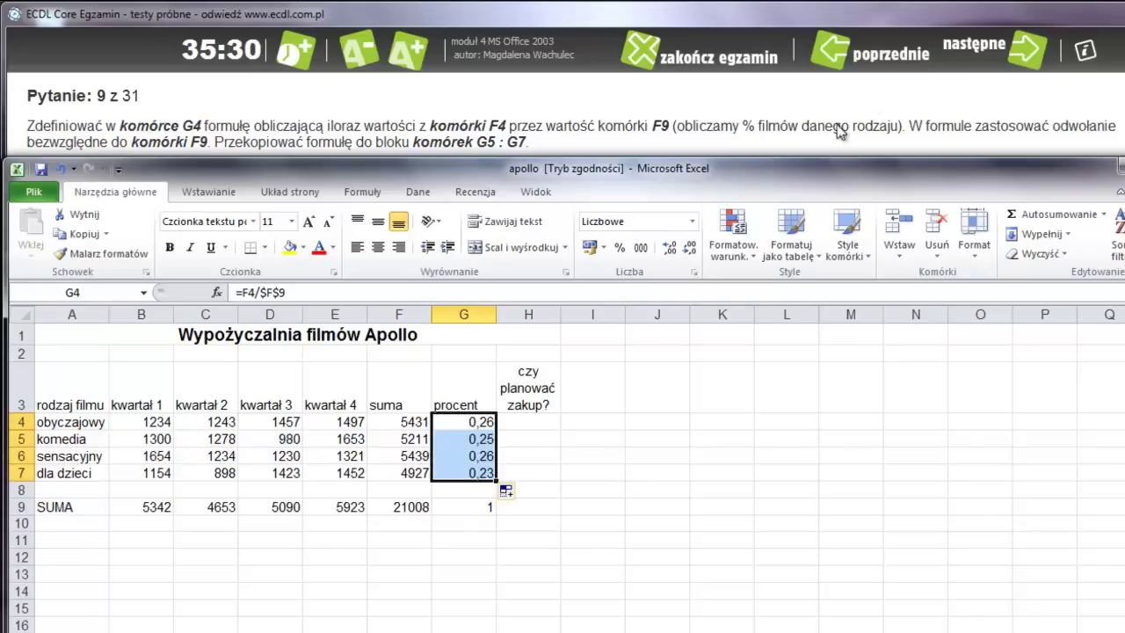
pyautogui.click(974, 56)
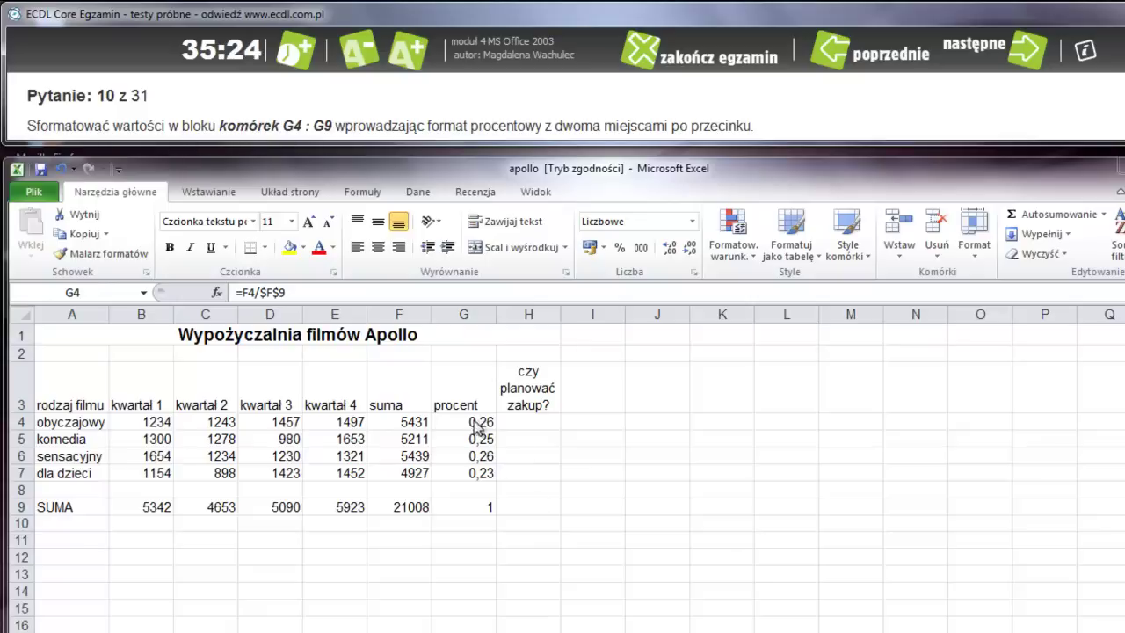
# - Format G4:G7 as Procentowe with two decimals (25,85%, 24,80%, 25,89%, 23,45%), then continue
pyautogui.moveTo(477, 422)
pyautogui.mouseDown()
pyautogui.moveTo(462, 460)
pyautogui.moveTo(470, 475)
pyautogui.mouseUp()
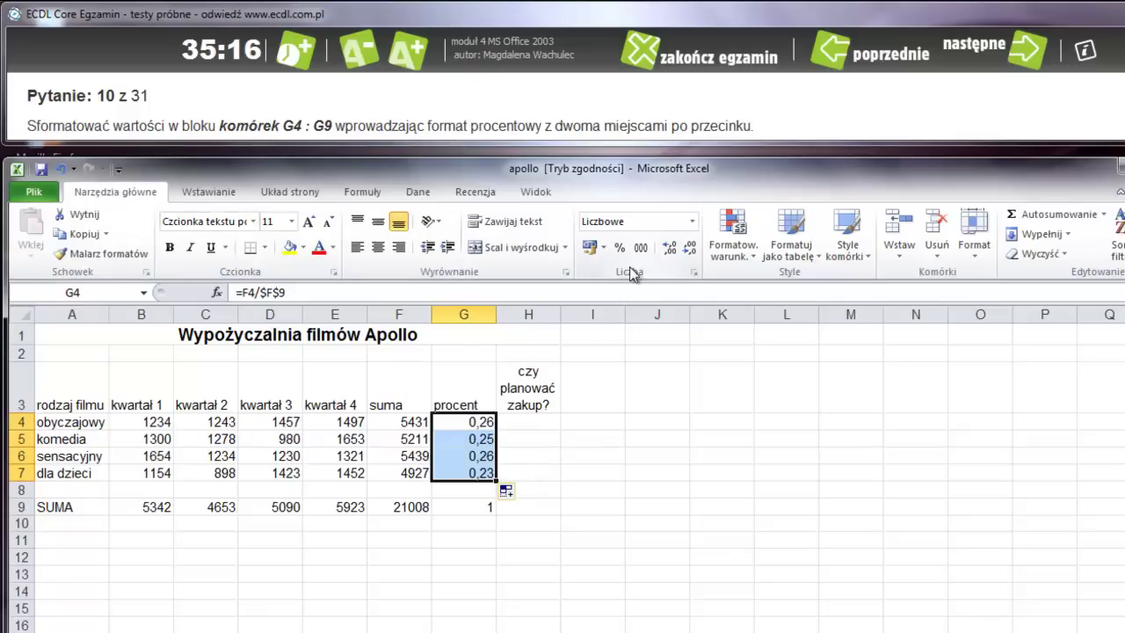
pyautogui.click(695, 227)
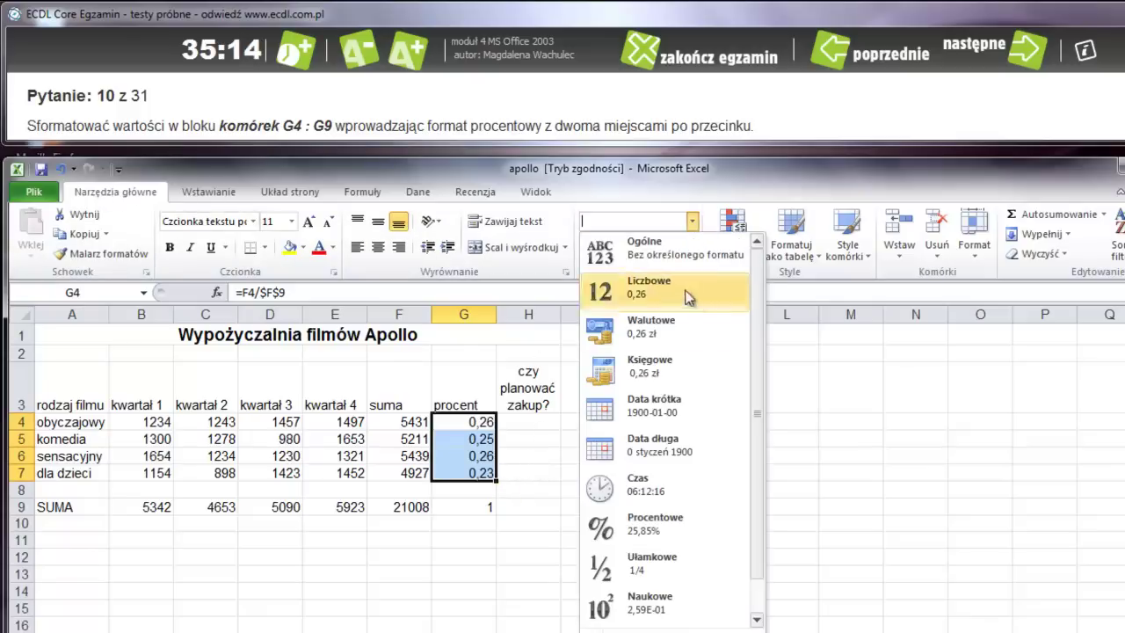
pyautogui.click(663, 523)
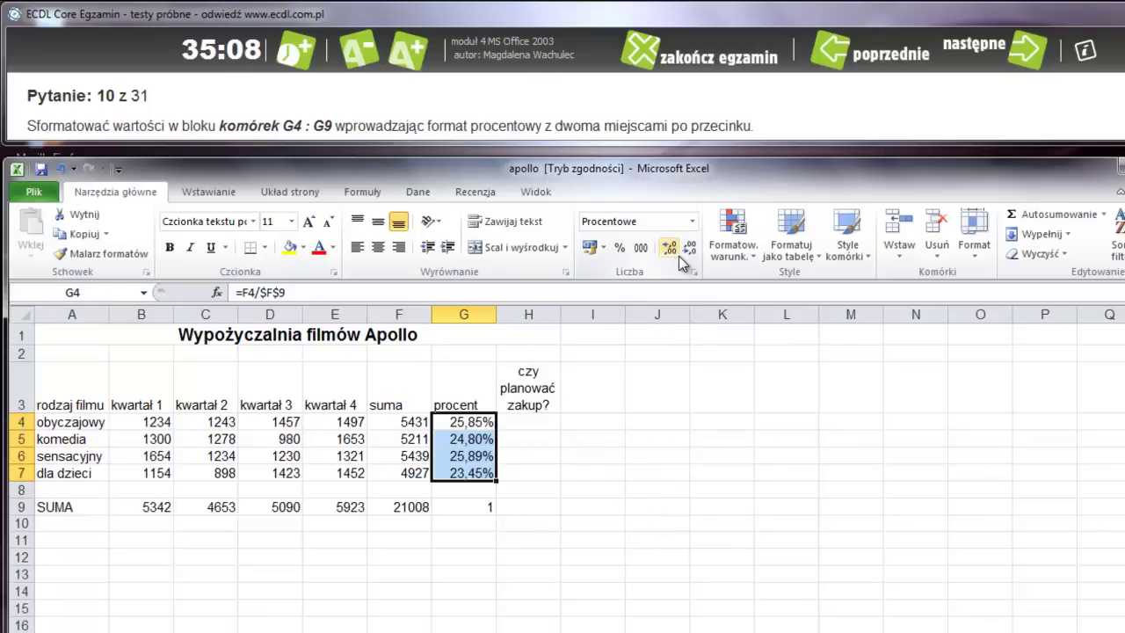
pyautogui.click(691, 251)
pyautogui.click(670, 250)
pyautogui.click(691, 251)
pyautogui.click(670, 249)
pyautogui.click(691, 251)
pyautogui.click(674, 249)
pyautogui.click(978, 55)
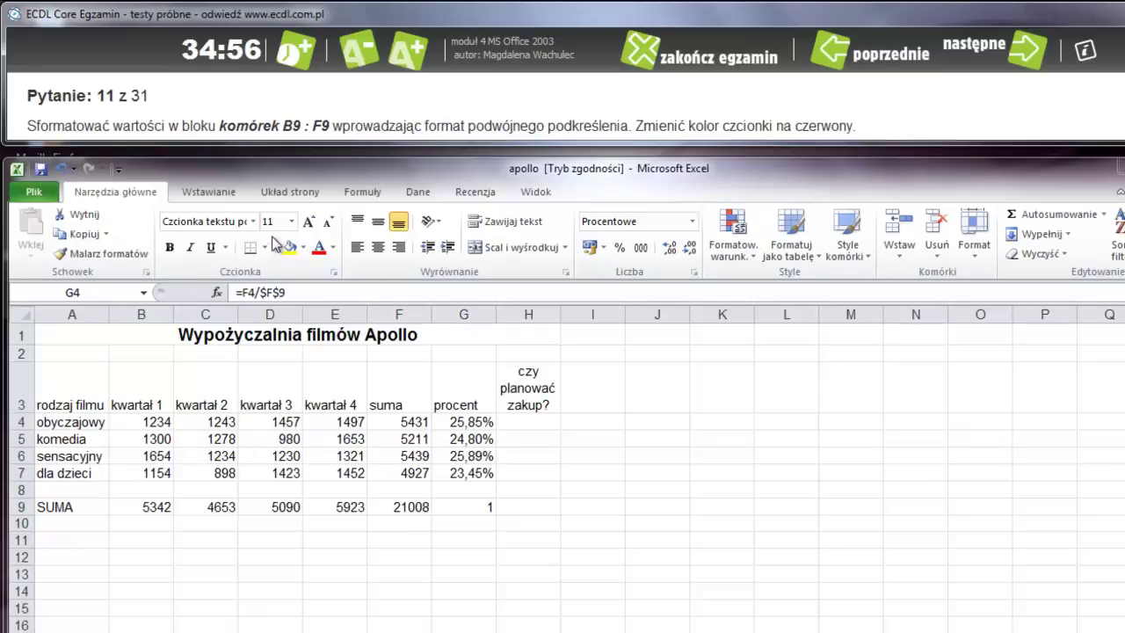
# - Give the B9:F9 totals a double underline and red font, then go to question 12
pyautogui.moveTo(145, 508)
pyautogui.mouseDown()
pyautogui.moveTo(384, 518)
pyautogui.moveTo(420, 506)
pyautogui.mouseUp()
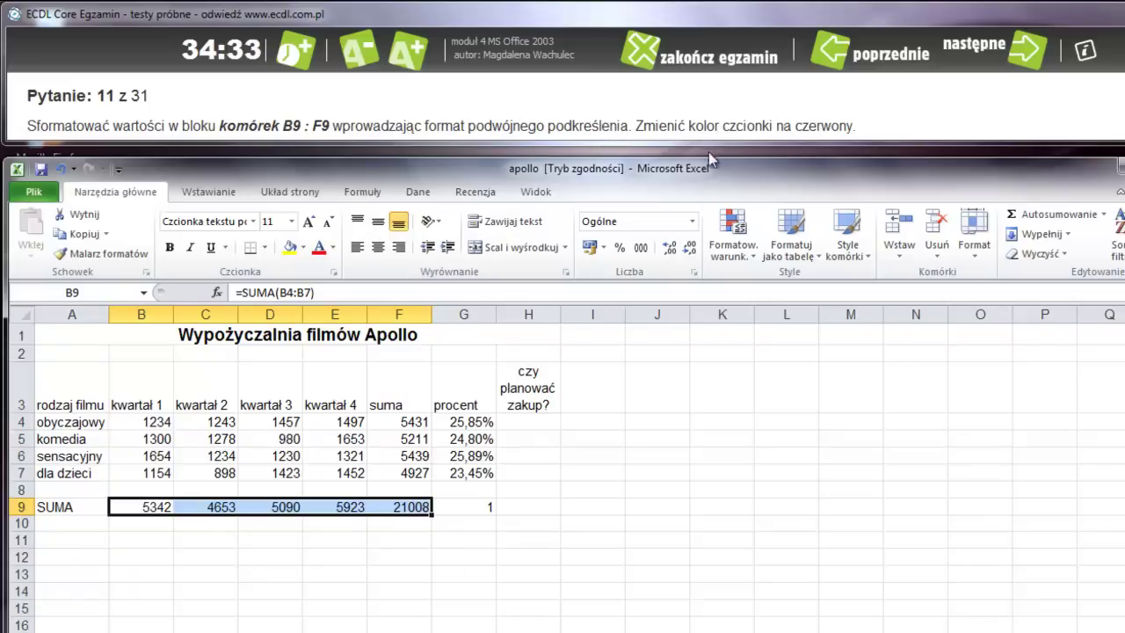
pyautogui.click(225, 248)
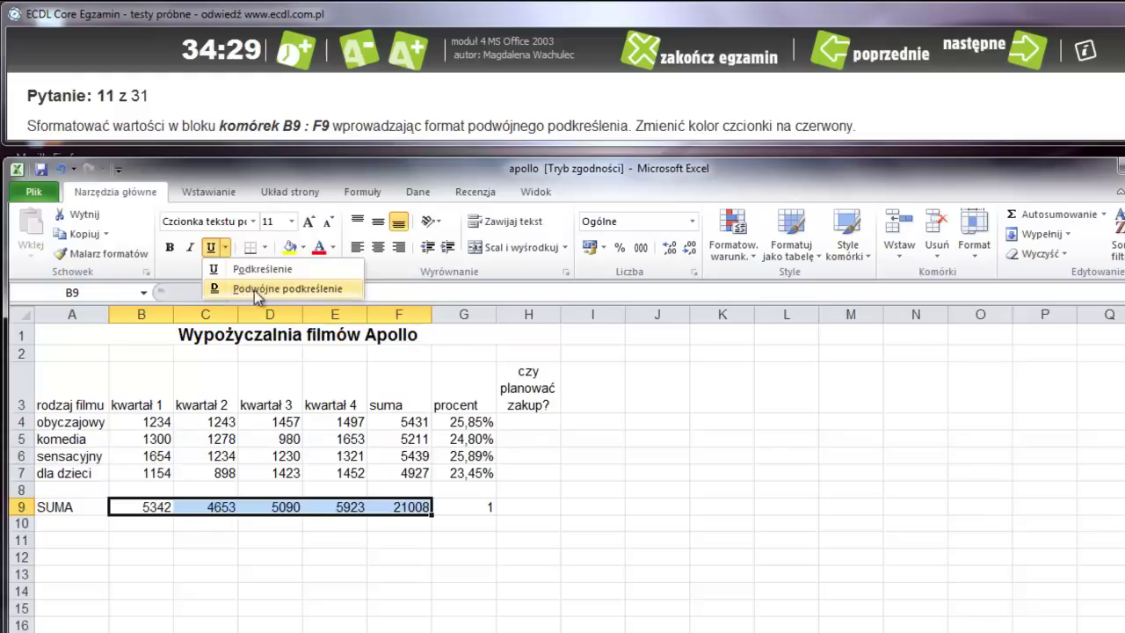
pyautogui.click(246, 289)
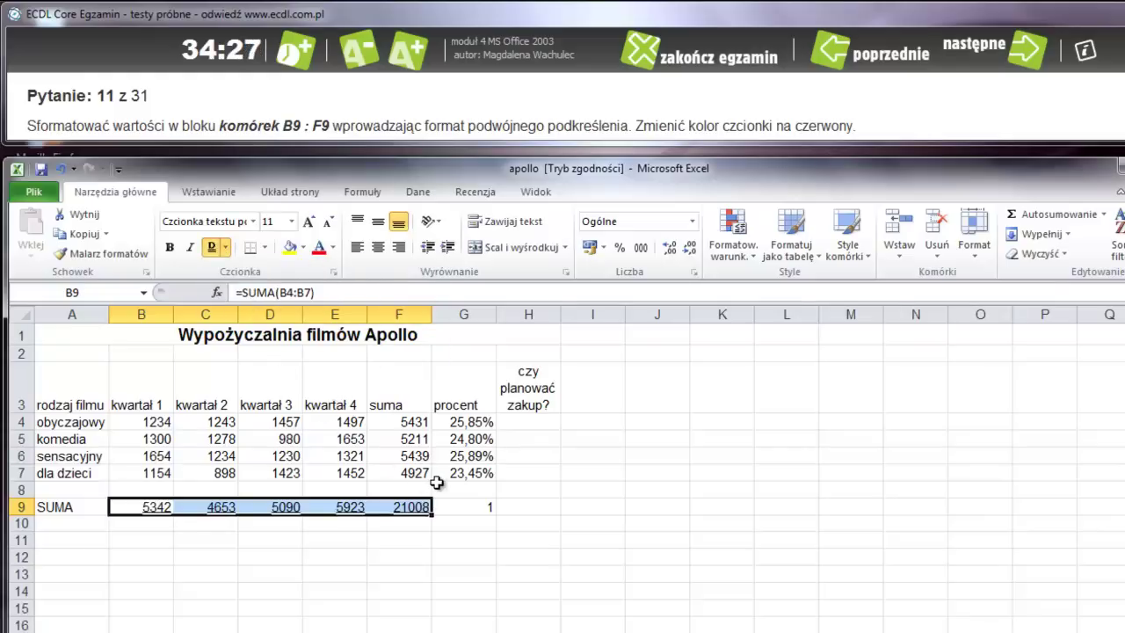
pyautogui.click(334, 247)
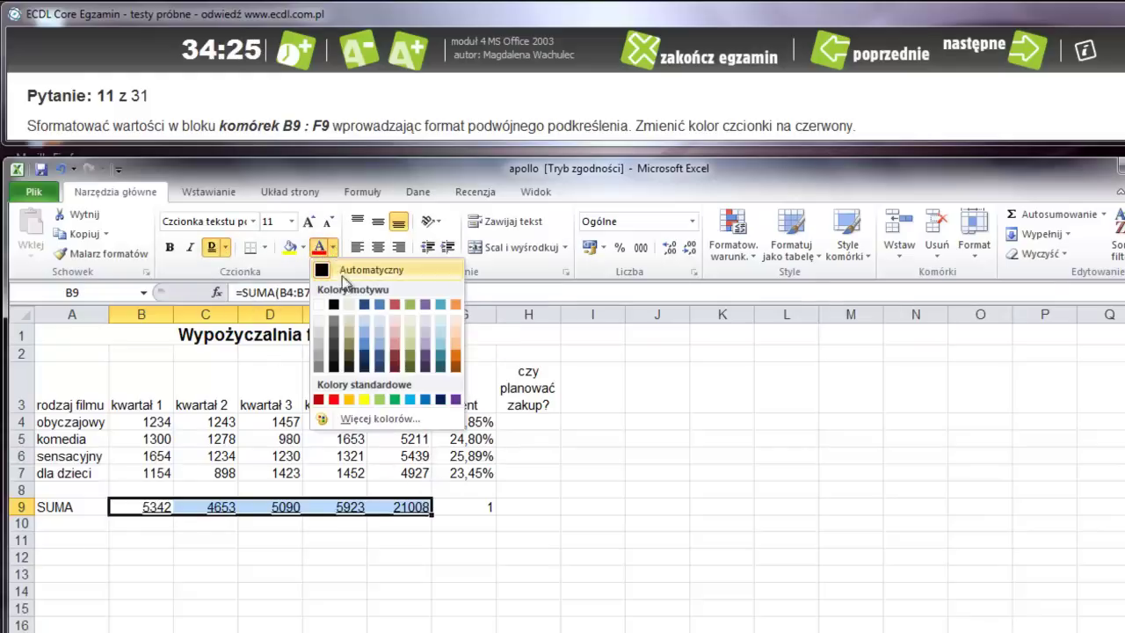
pyautogui.click(333, 400)
pyautogui.click(613, 535)
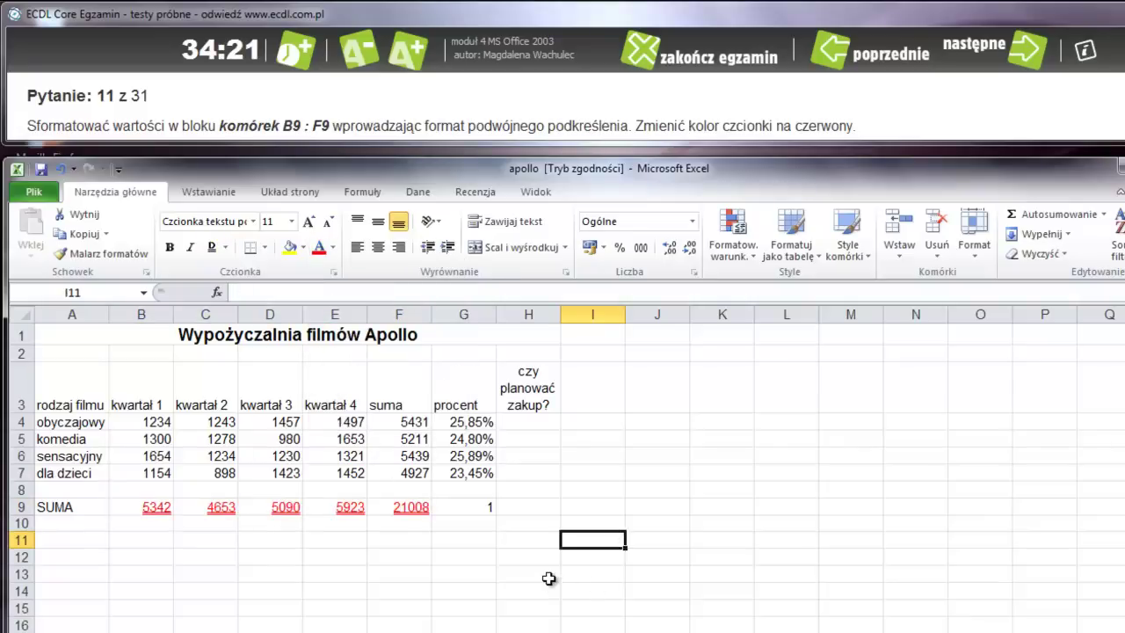
pyautogui.click(986, 61)
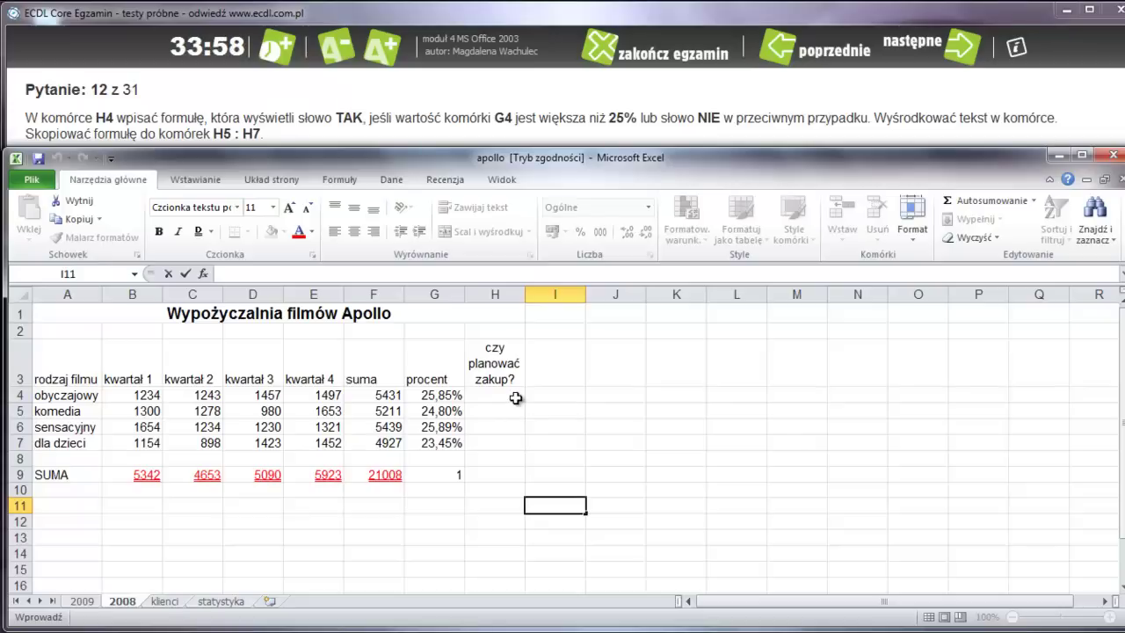
# - Enter =JEŻELI(G4>25%;"TAK";"NIE") in H4 so it displays TAK
pyautogui.click(515, 398)
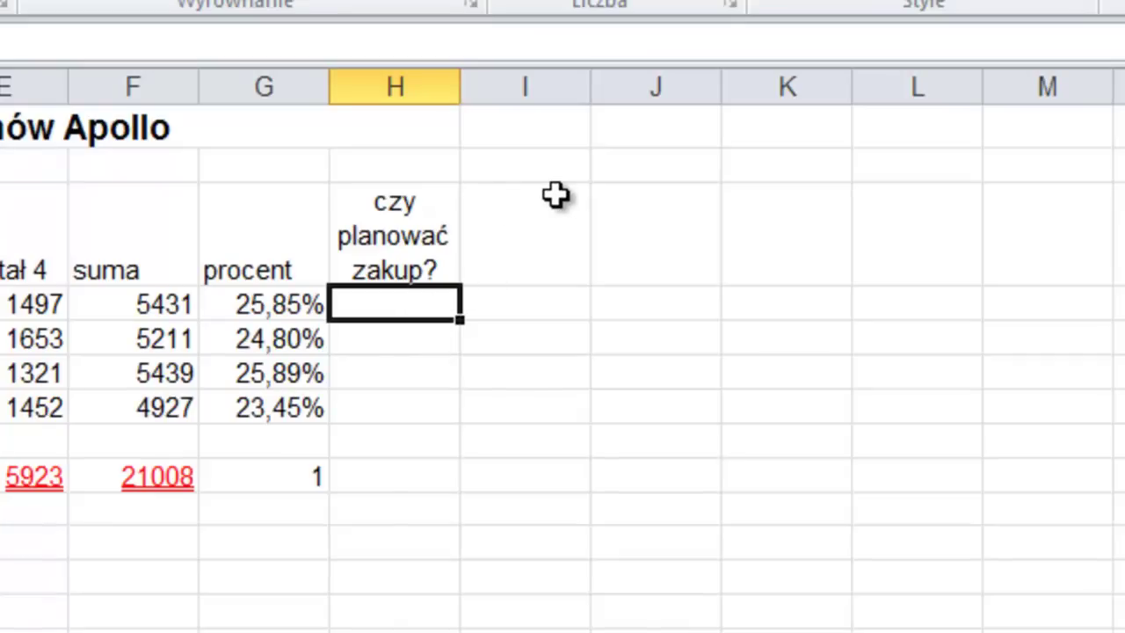
pyautogui.write('=')
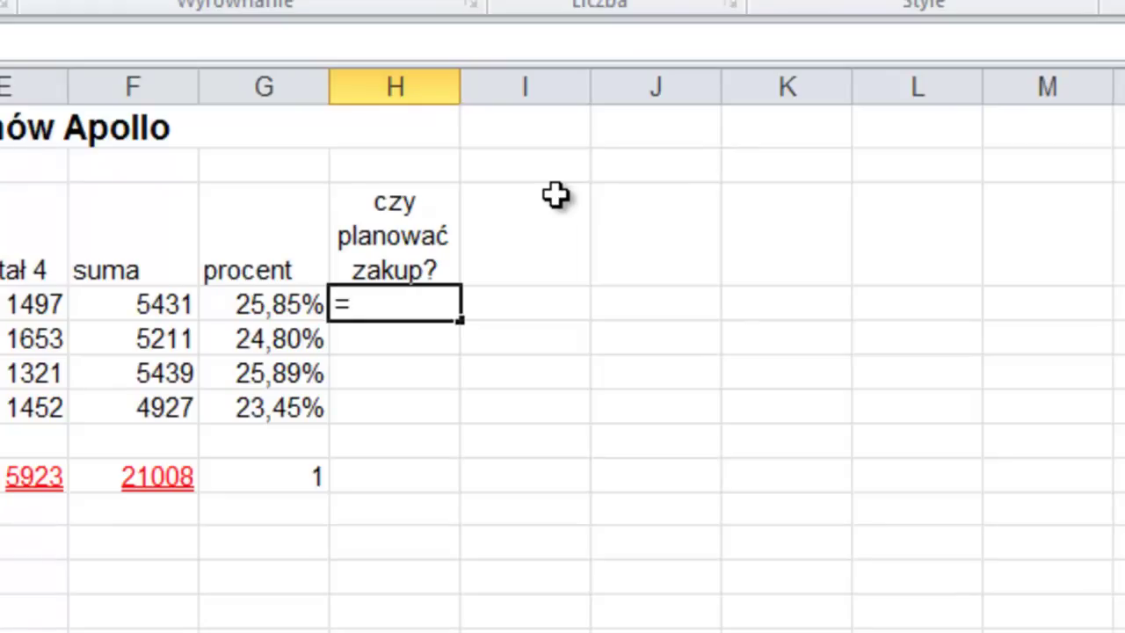
pyautogui.write('jeżeli')
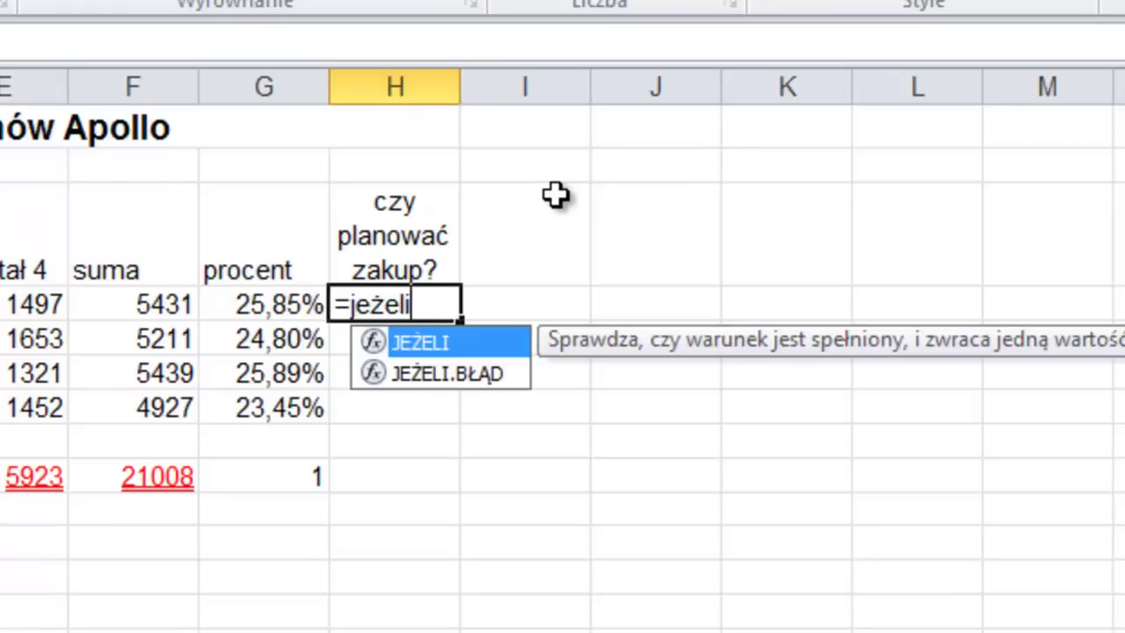
pyautogui.doubleClick(436, 339)
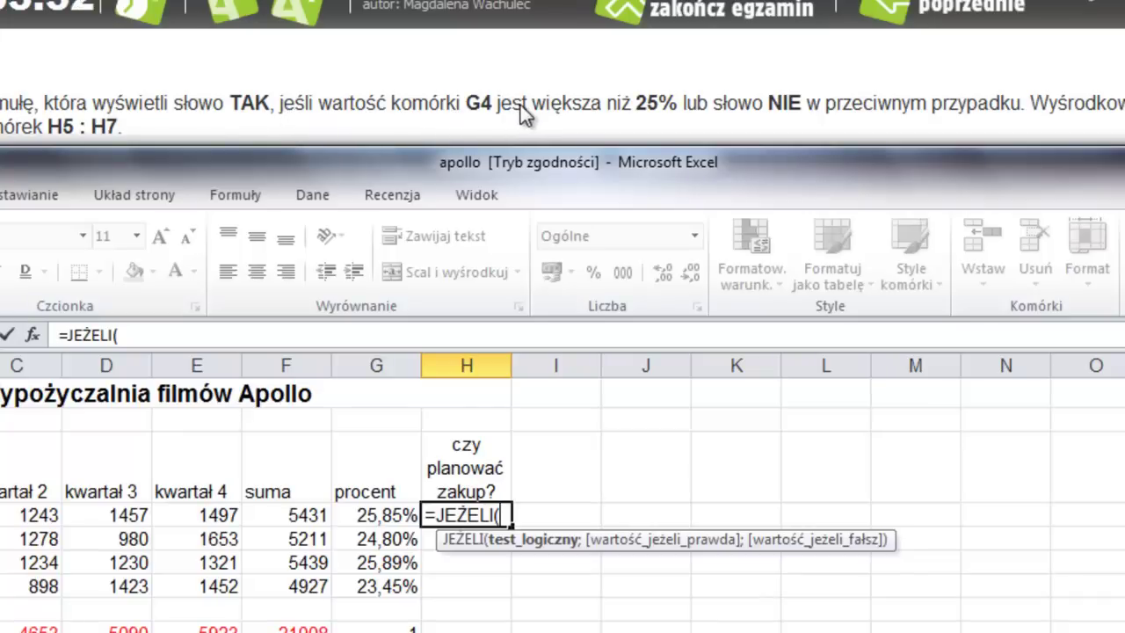
pyautogui.write('G4')
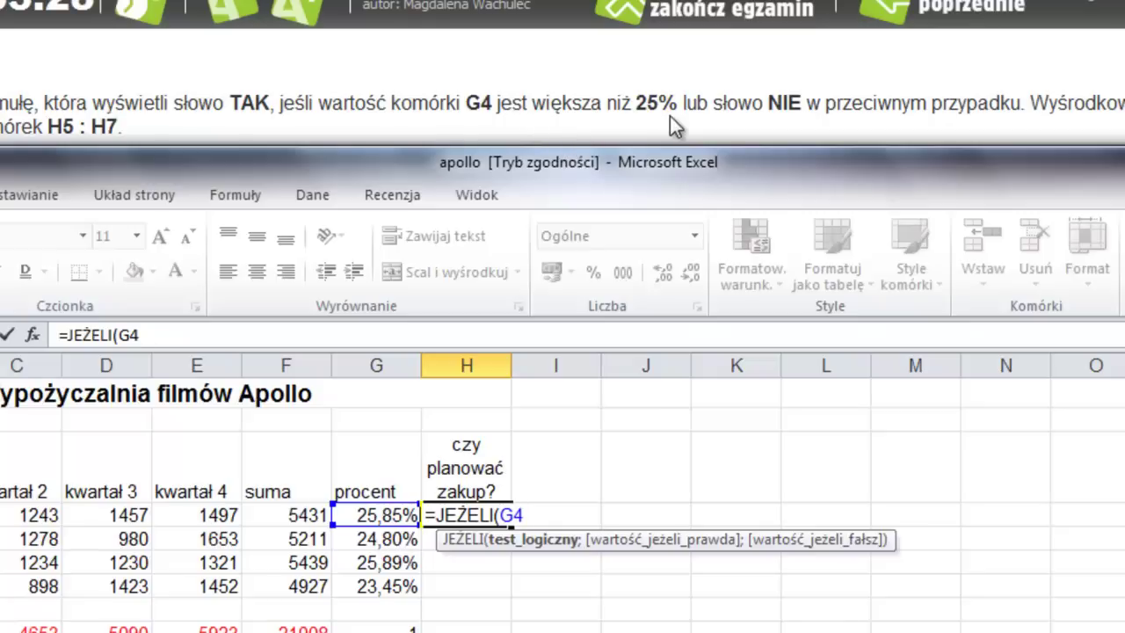
pyautogui.write('>25')
pyautogui.write('%')
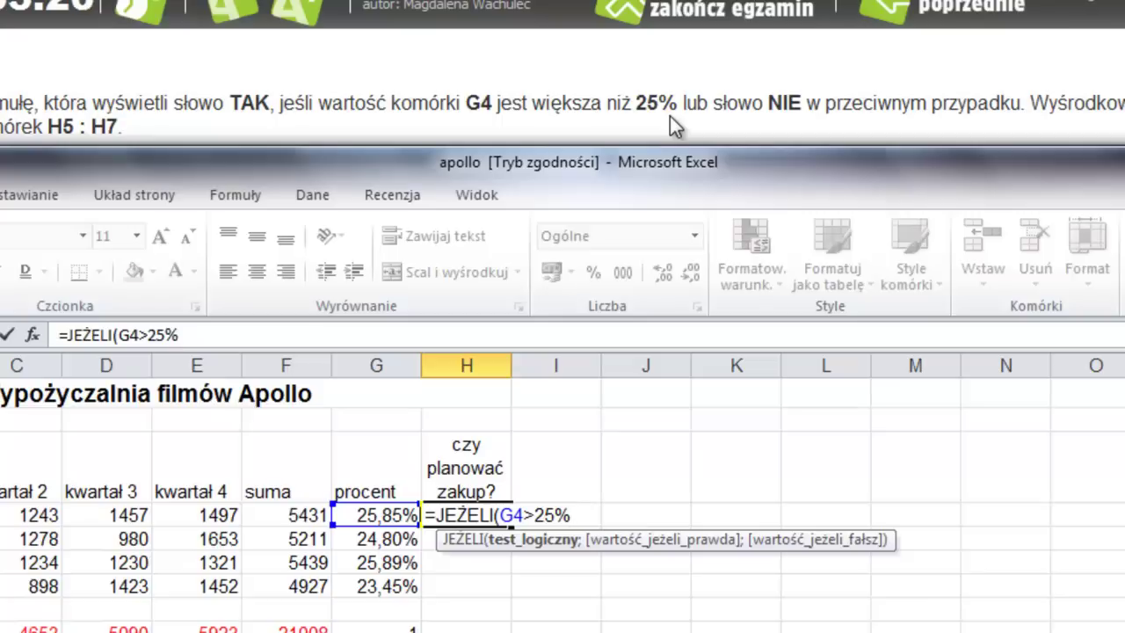
pyautogui.write(';"')
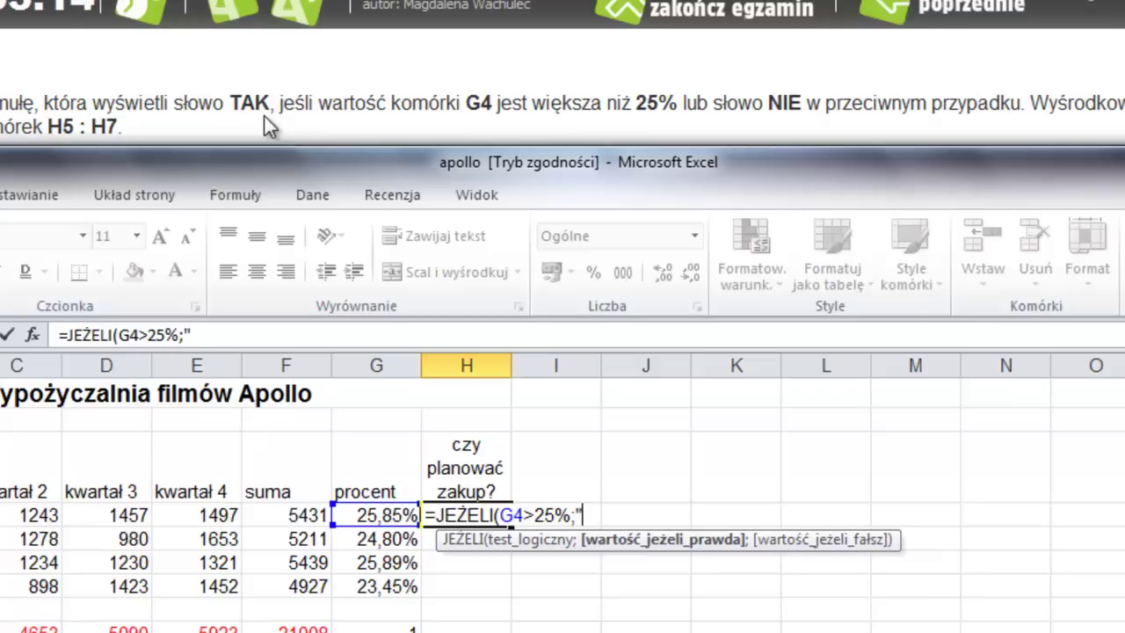
pyautogui.write('TAS')
pyautogui.press('BackSpace')
pyautogui.write('K')
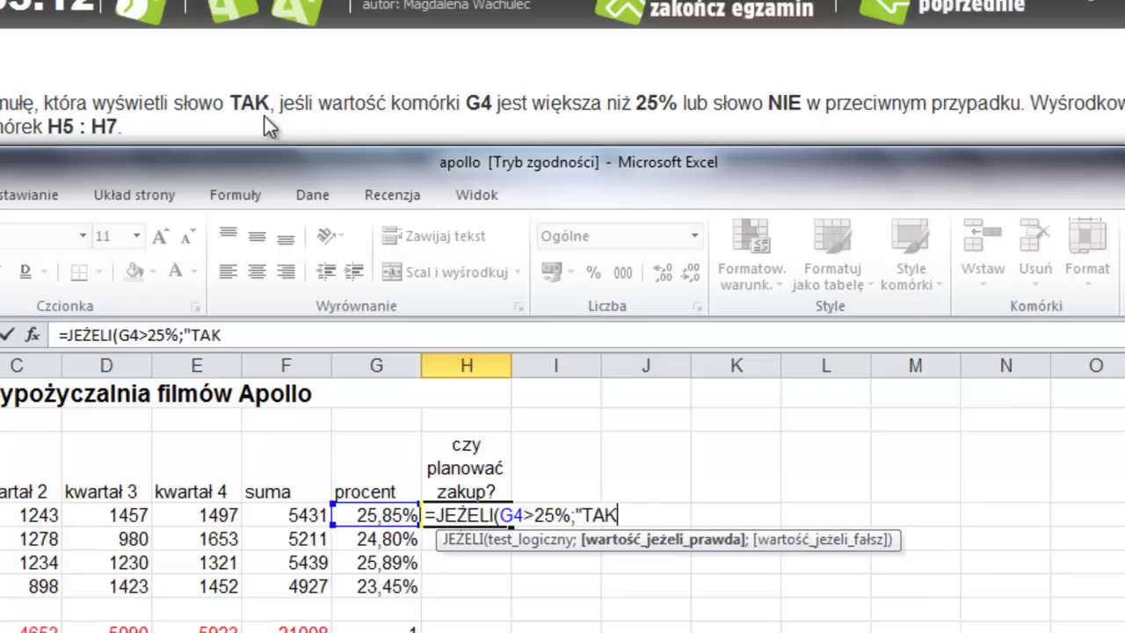
pyautogui.write('";')
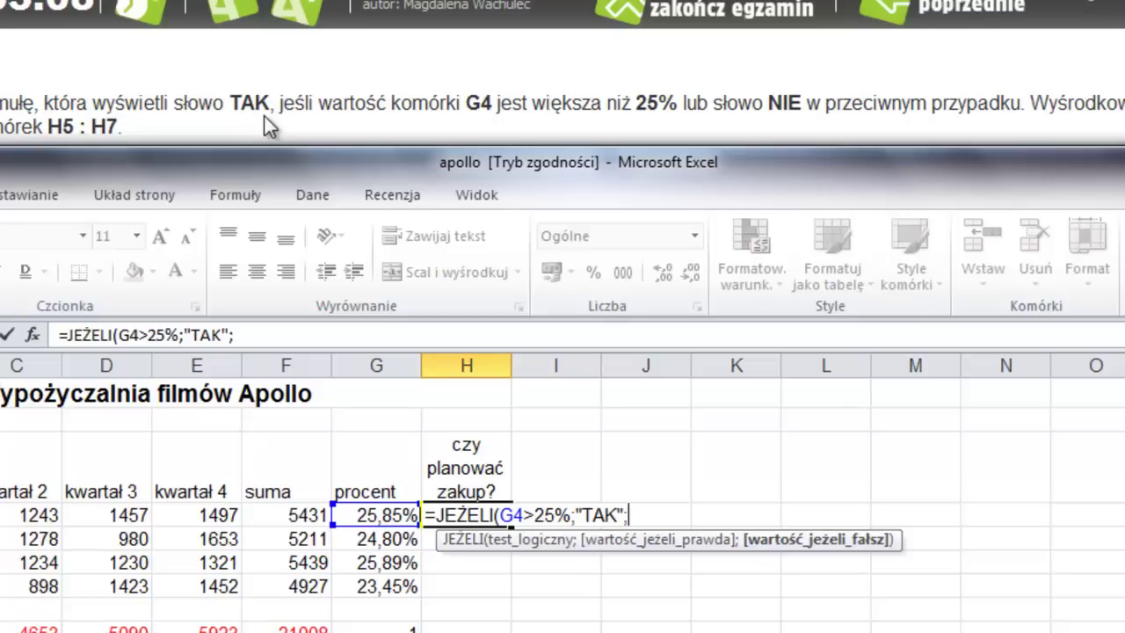
pyautogui.write('"NIE')
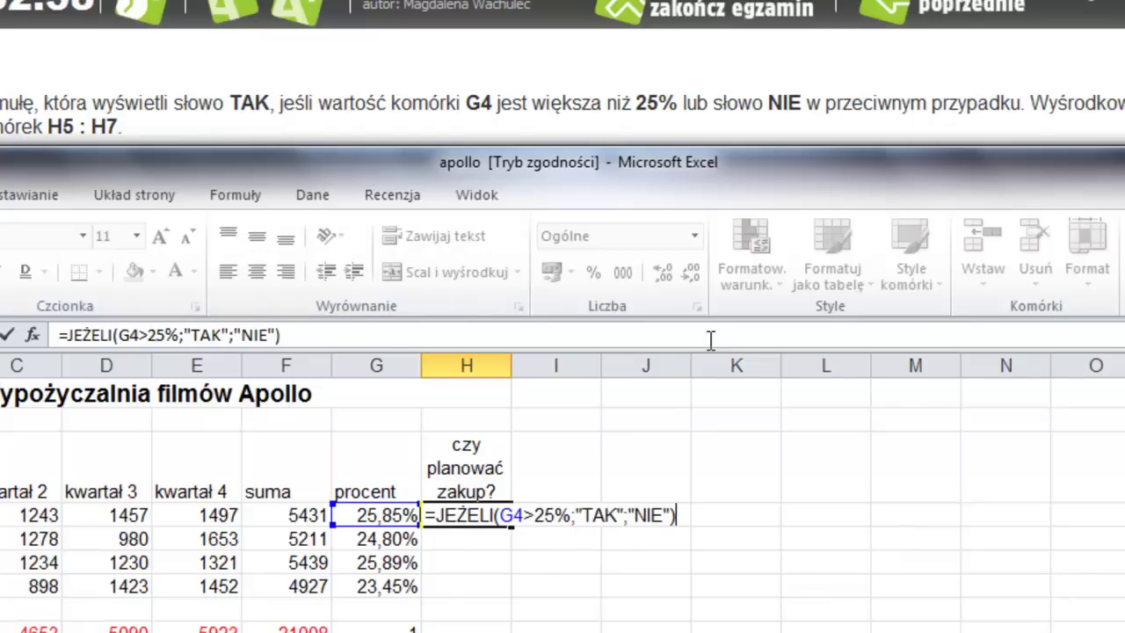
pyautogui.press('Return')
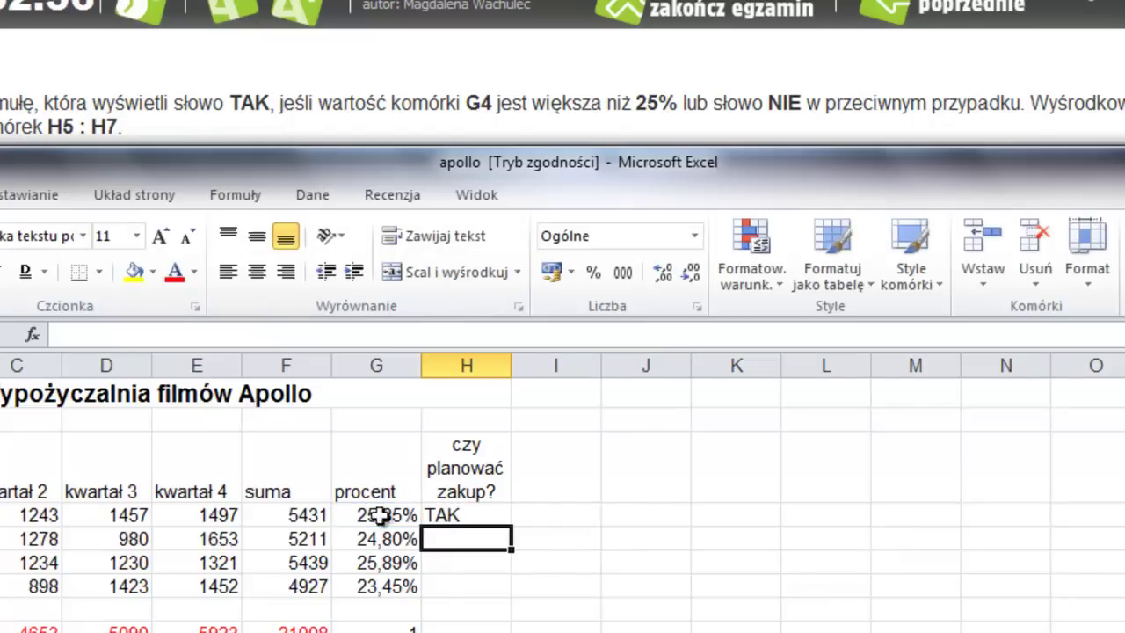
# - Fill the H4 IF formula down to H7, centre it, then clear H4:H7
pyautogui.click(462, 521)
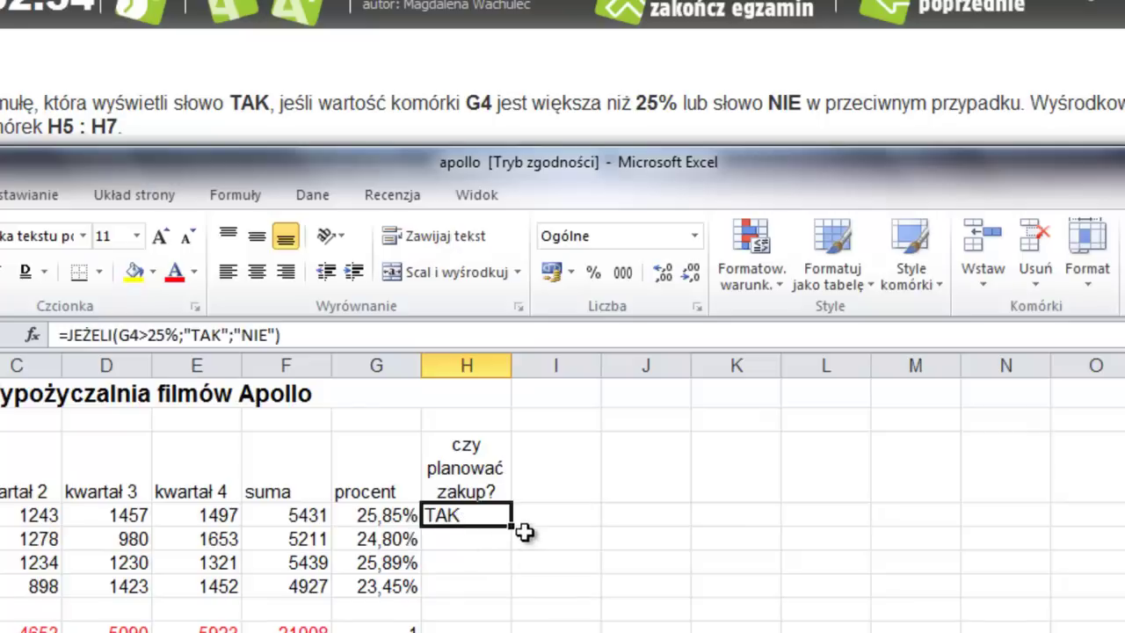
pyautogui.moveTo(514, 526); pyautogui.dragTo(514, 603)
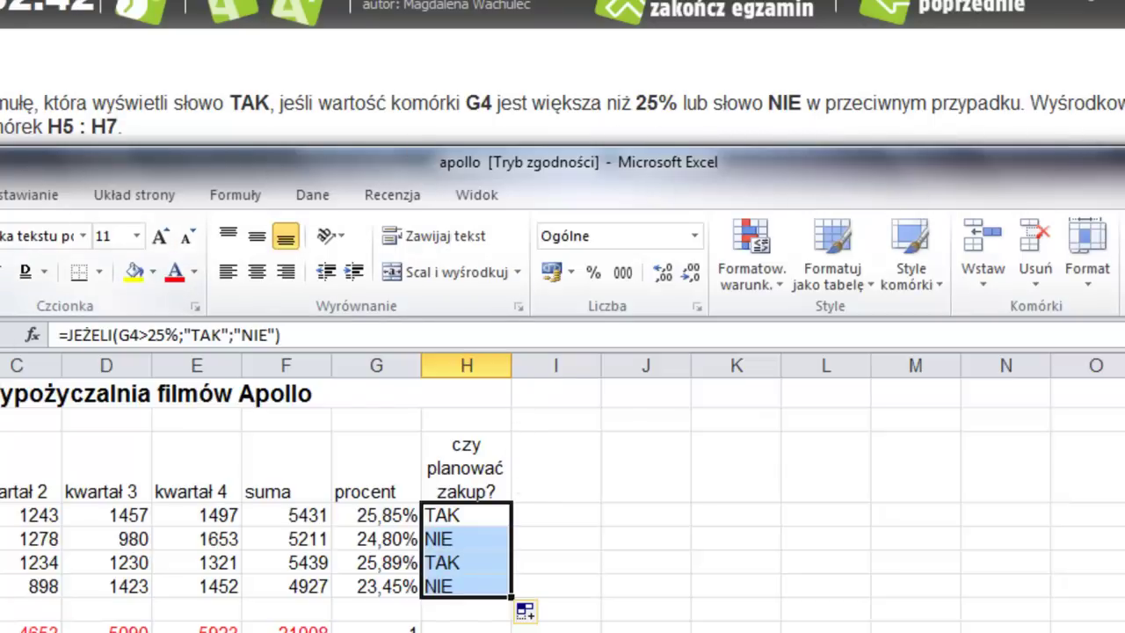
pyautogui.click(266, 269)
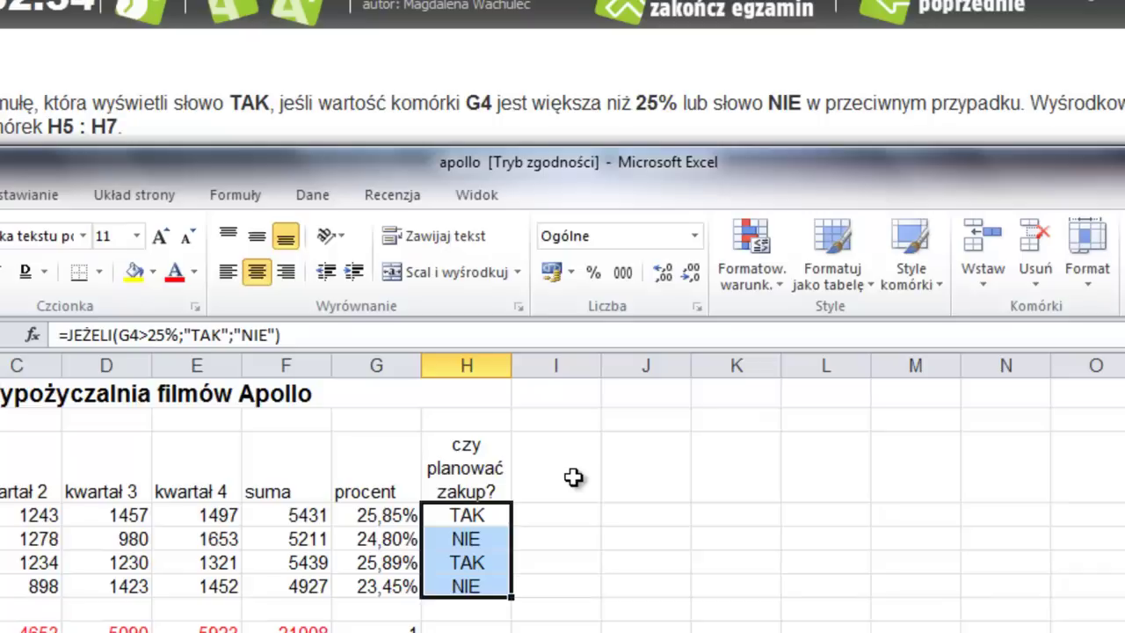
pyautogui.press('Delete')
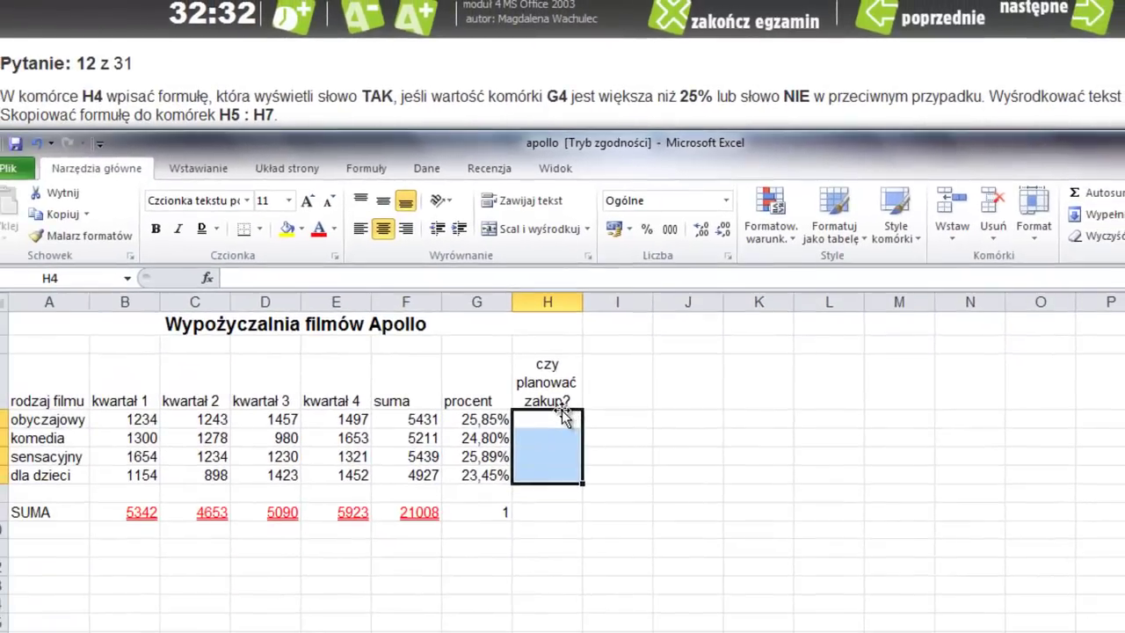
# - Insert the JEŻELI function into H4 from the Logical functions list
pyautogui.click(562, 414)
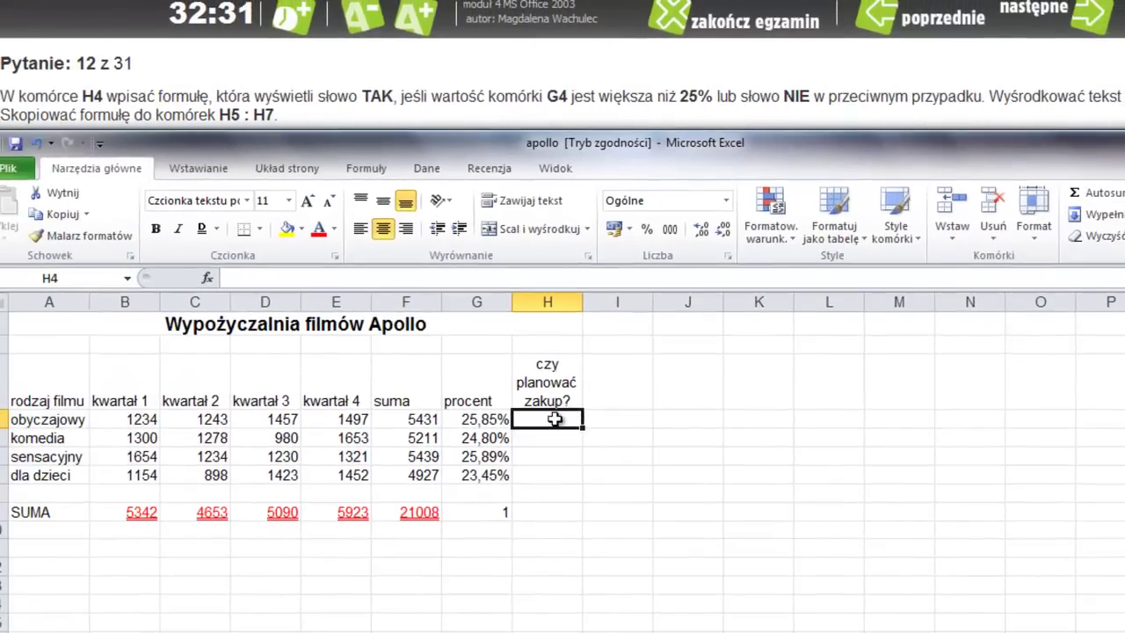
pyautogui.click(209, 171)
pyautogui.click(283, 168)
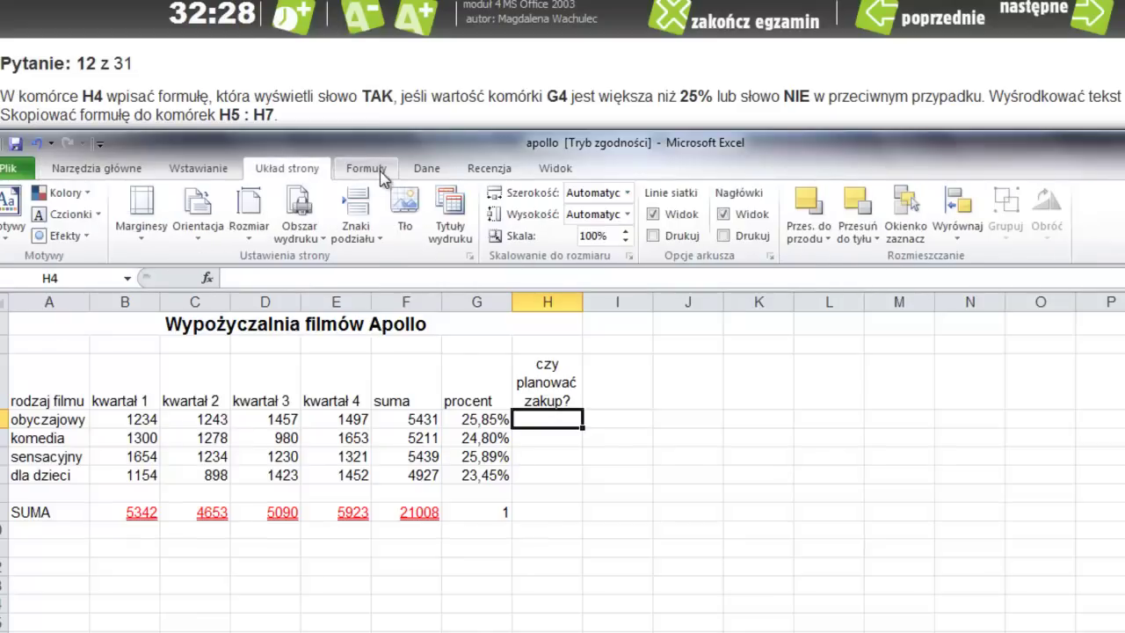
pyautogui.click(376, 171)
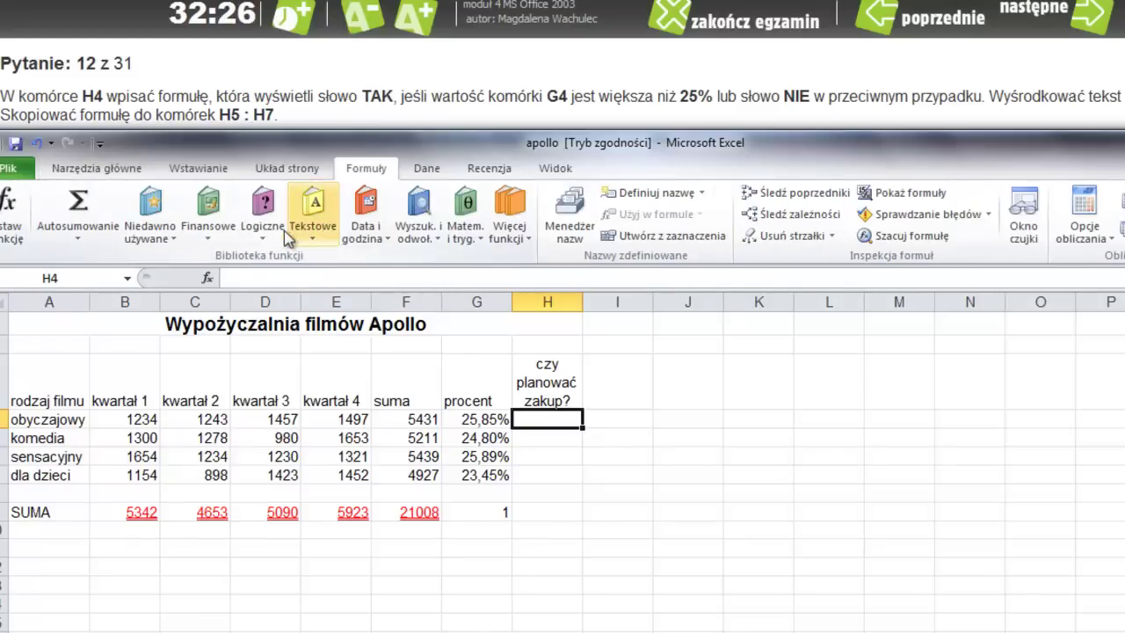
pyautogui.click(262, 211)
pyautogui.click(286, 285)
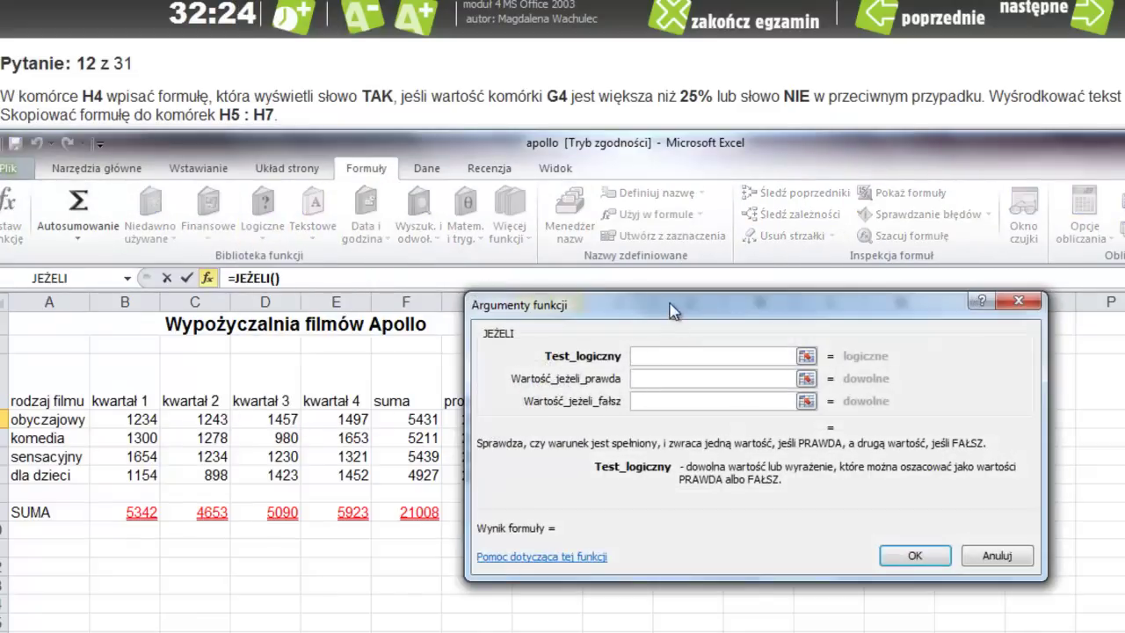
pyautogui.moveTo(665, 297); pyautogui.dragTo(824, 292)
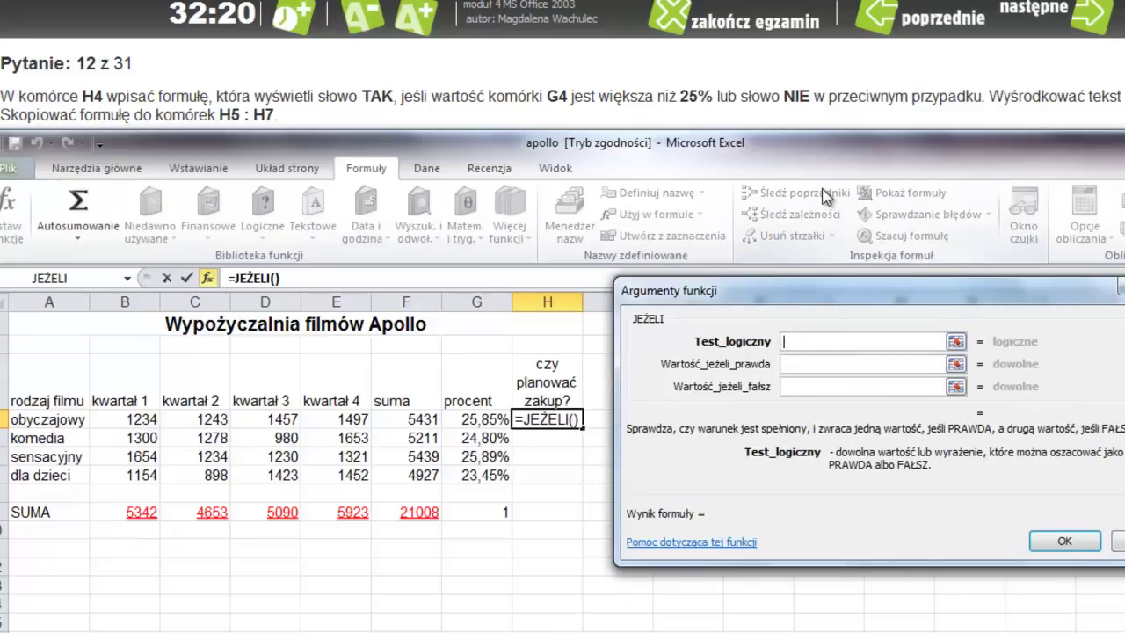
# - Fill the JEŻELI arguments with G4>25%, "TAK" and "NIE" and confirm
pyautogui.write('G4')
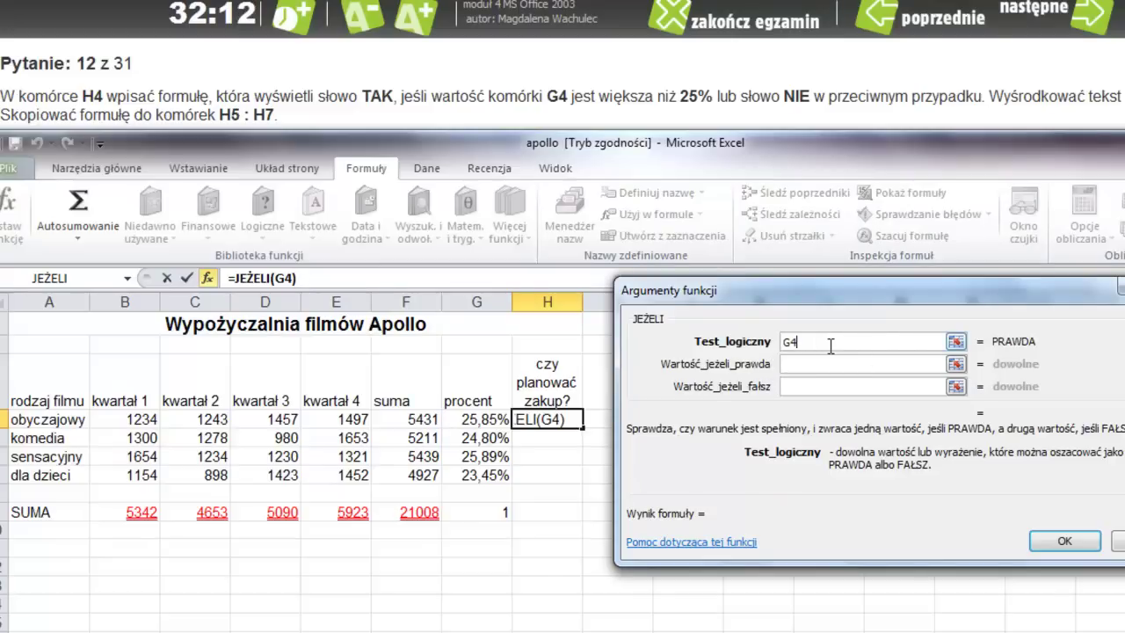
pyautogui.write('>25')
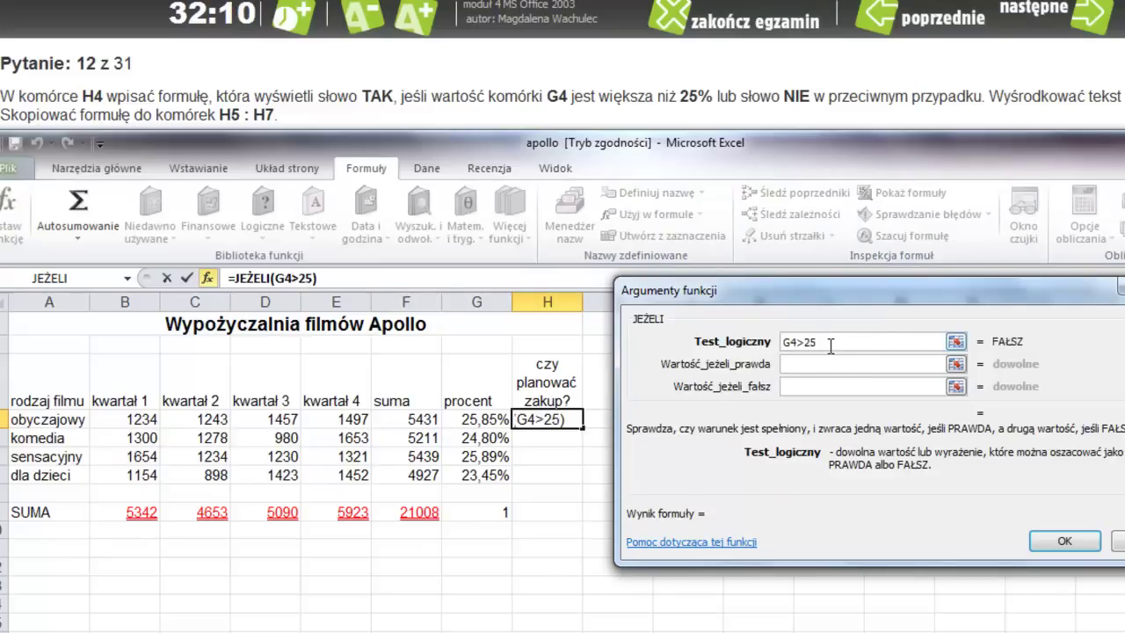
pyautogui.write('%')
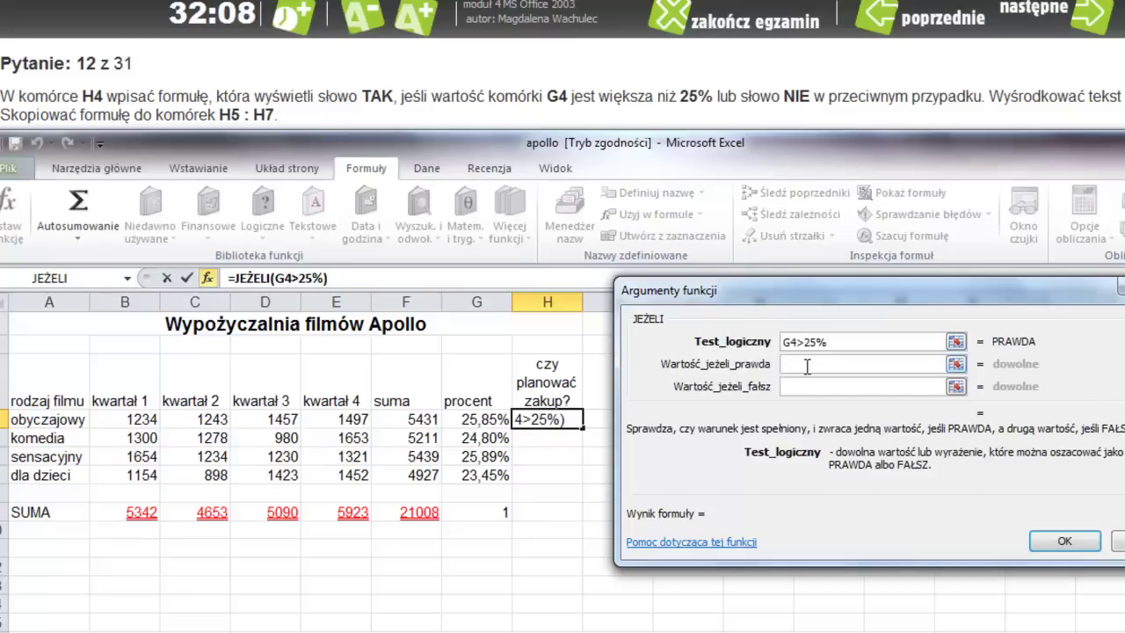
pyautogui.click(807, 364)
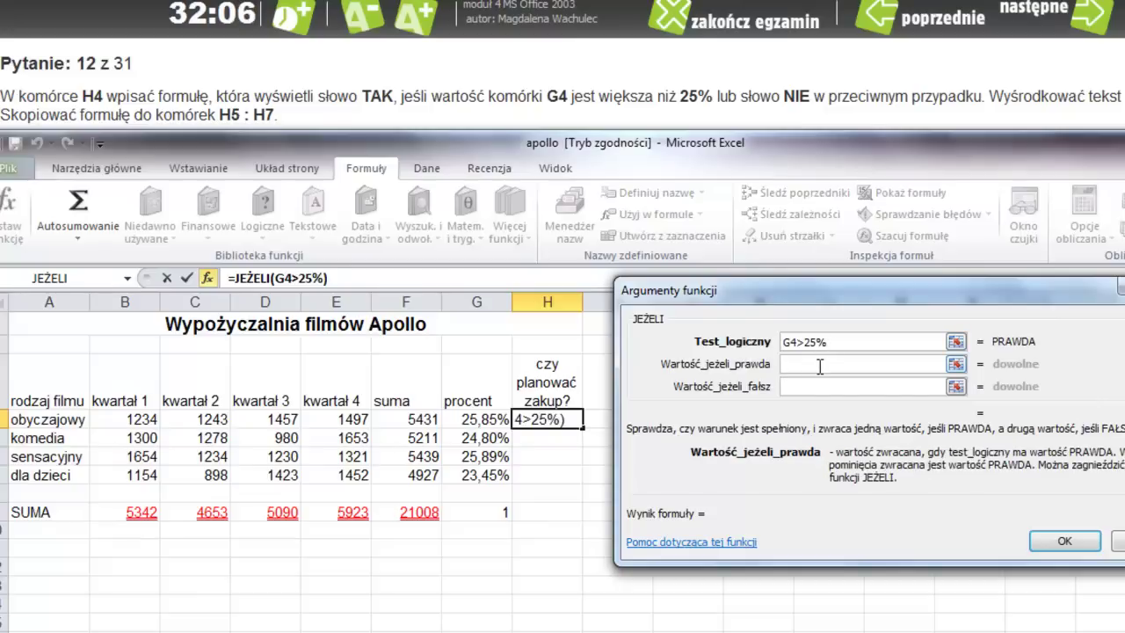
pyautogui.write('TAK')
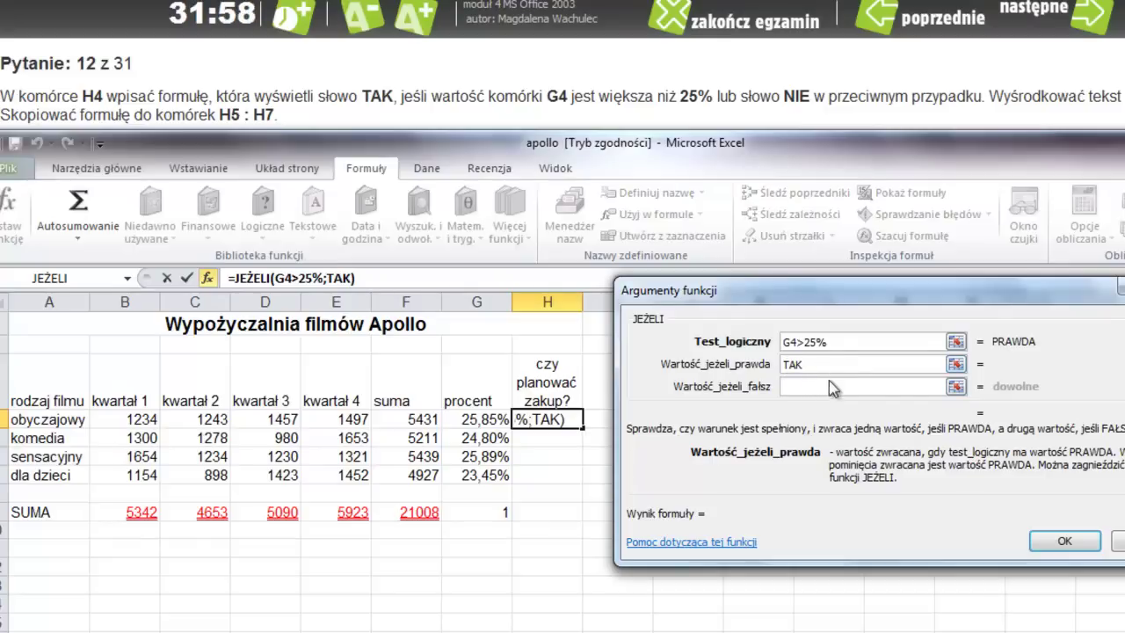
pyautogui.click(824, 387)
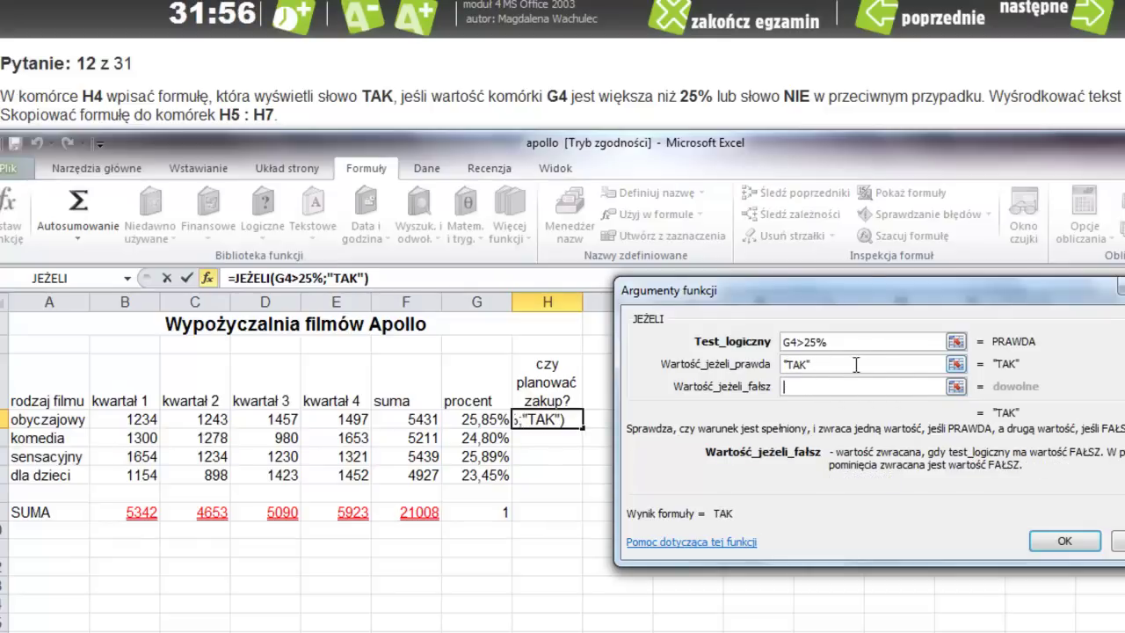
pyautogui.write('NUI')
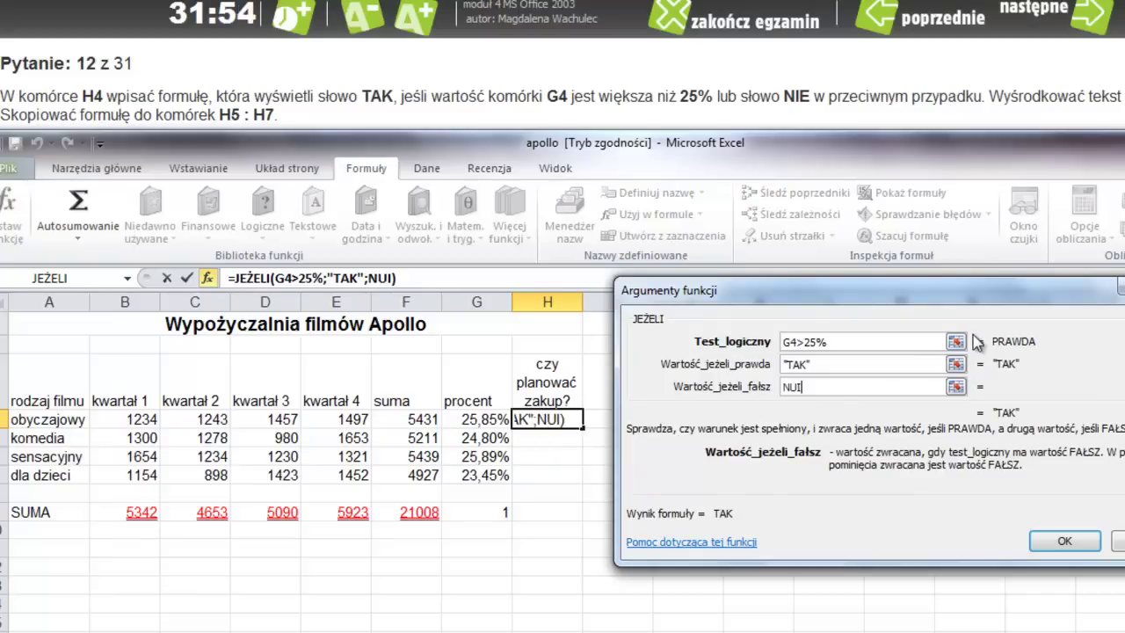
pyautogui.press('BackSpace')
pyautogui.press('BackSpace')
pyautogui.write('I')
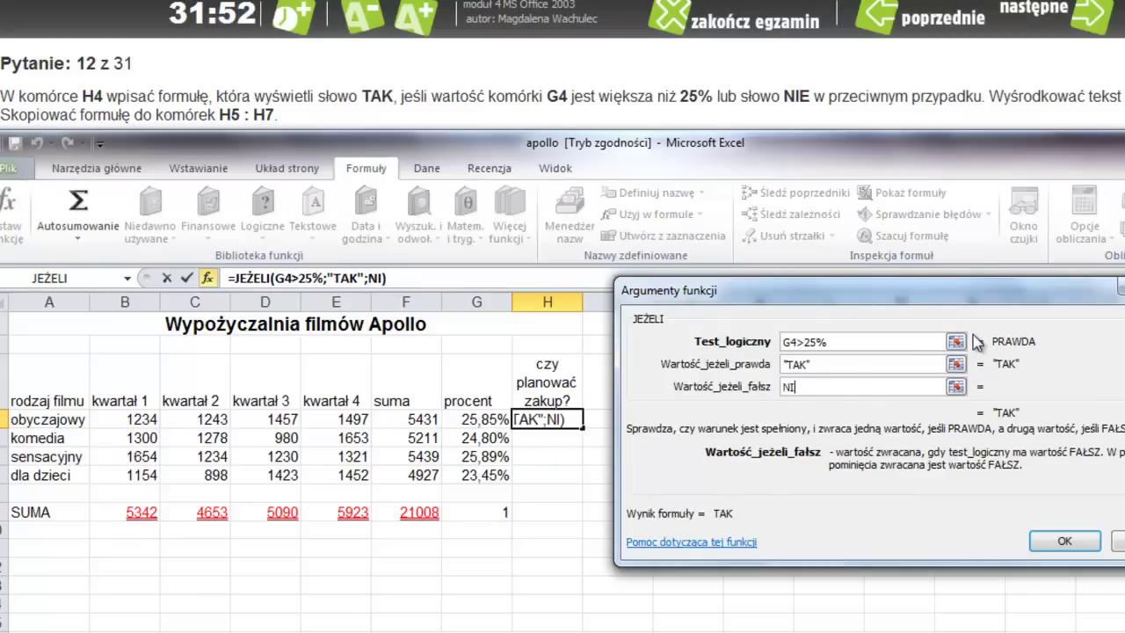
pyautogui.write('E')
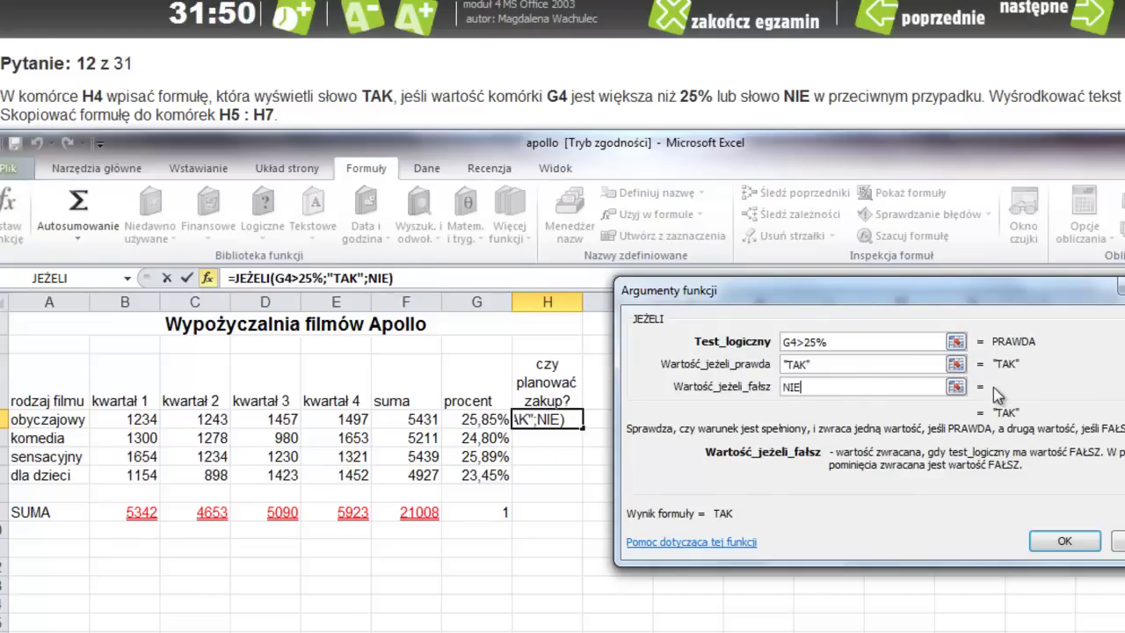
pyautogui.click(884, 368)
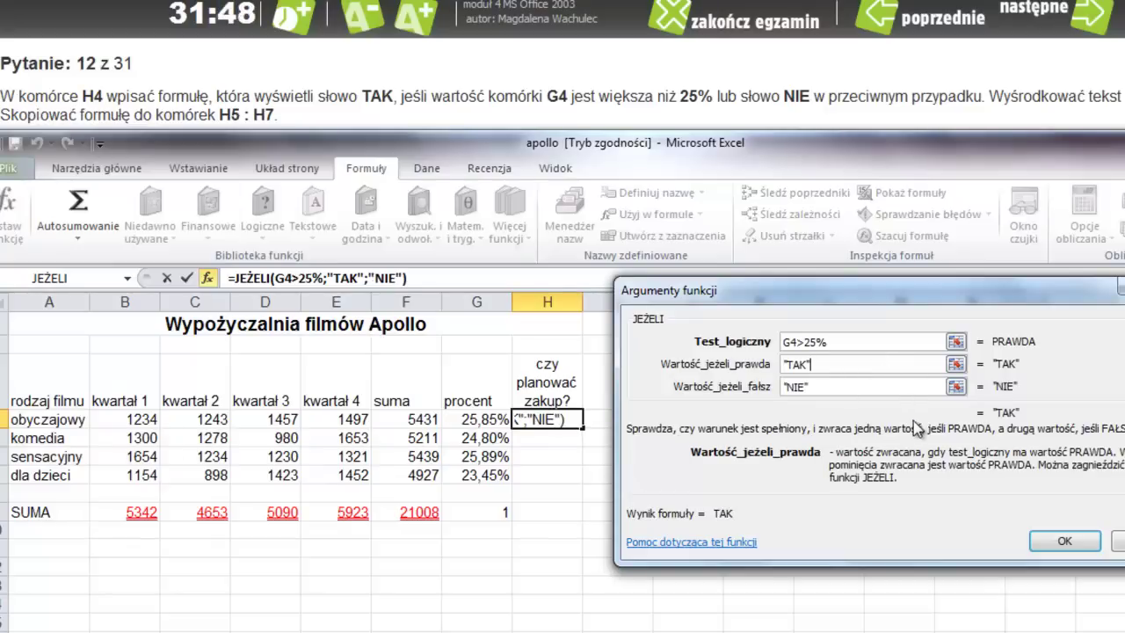
pyautogui.click(1066, 543)
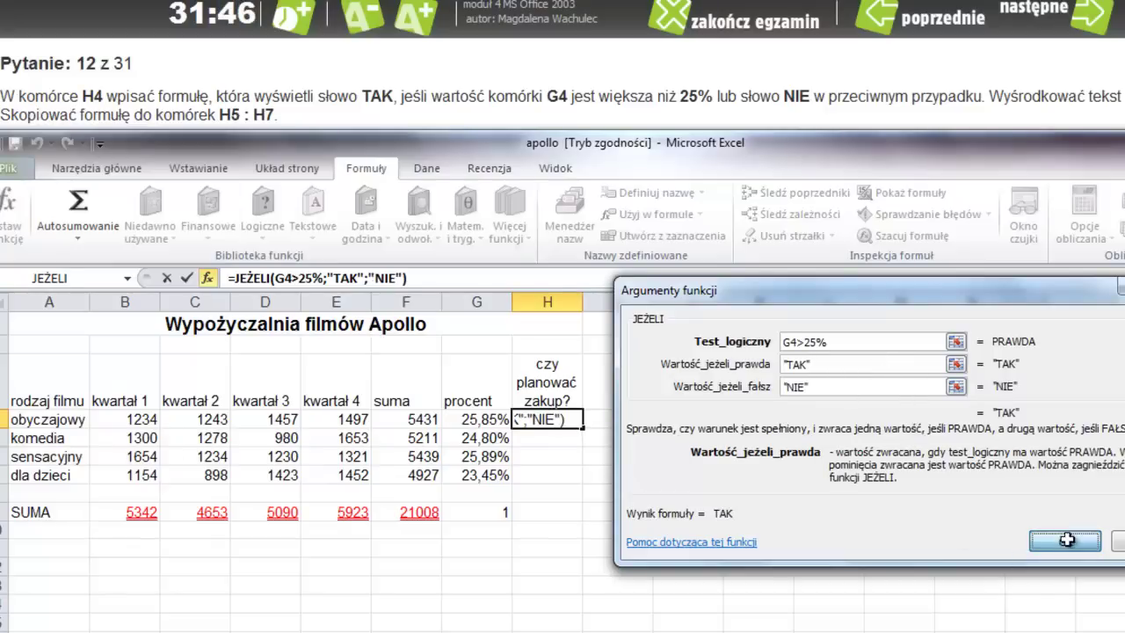
# - Centre H4 and fill its IF formula to H7 (TAK, NIE, TAK, NIE), then go to question 13
pyautogui.click(80, 176)
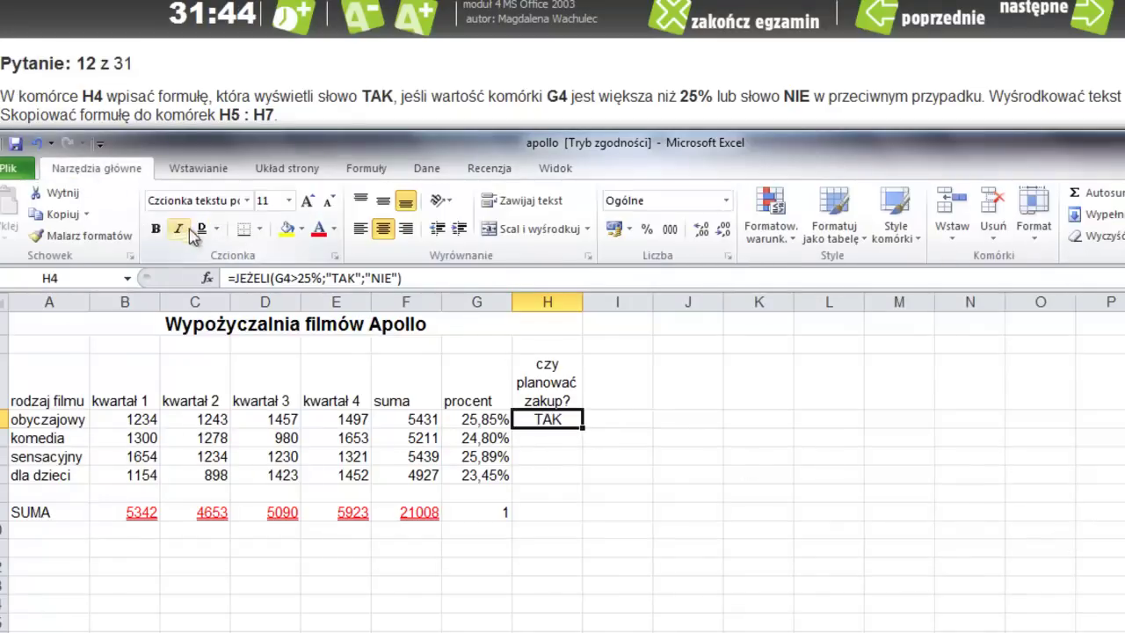
pyautogui.click(384, 229)
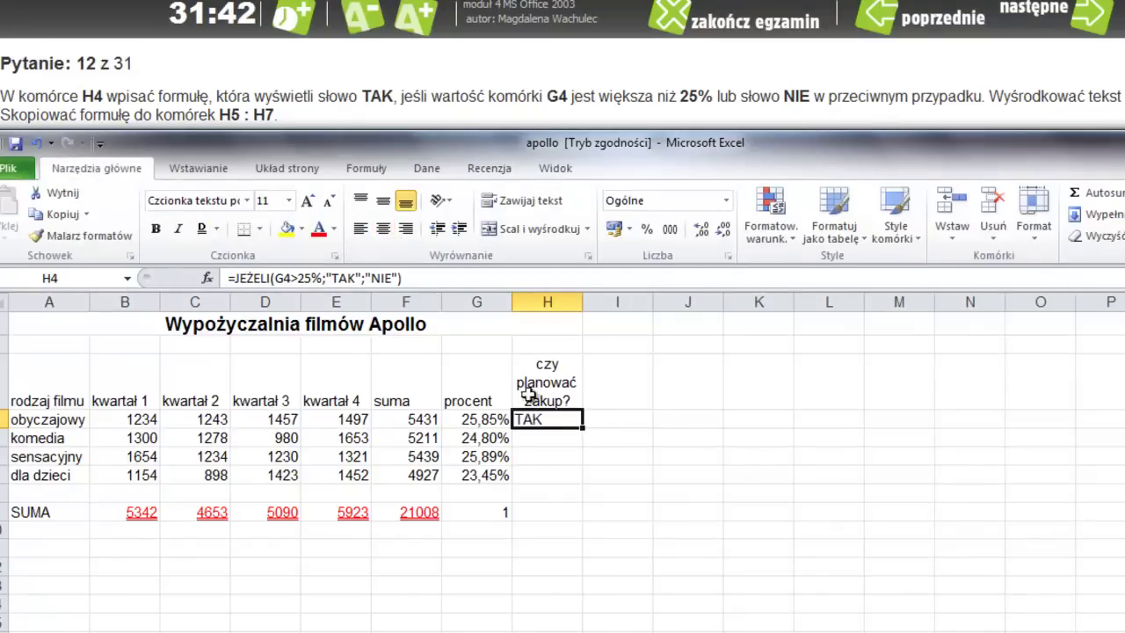
pyautogui.click(384, 229)
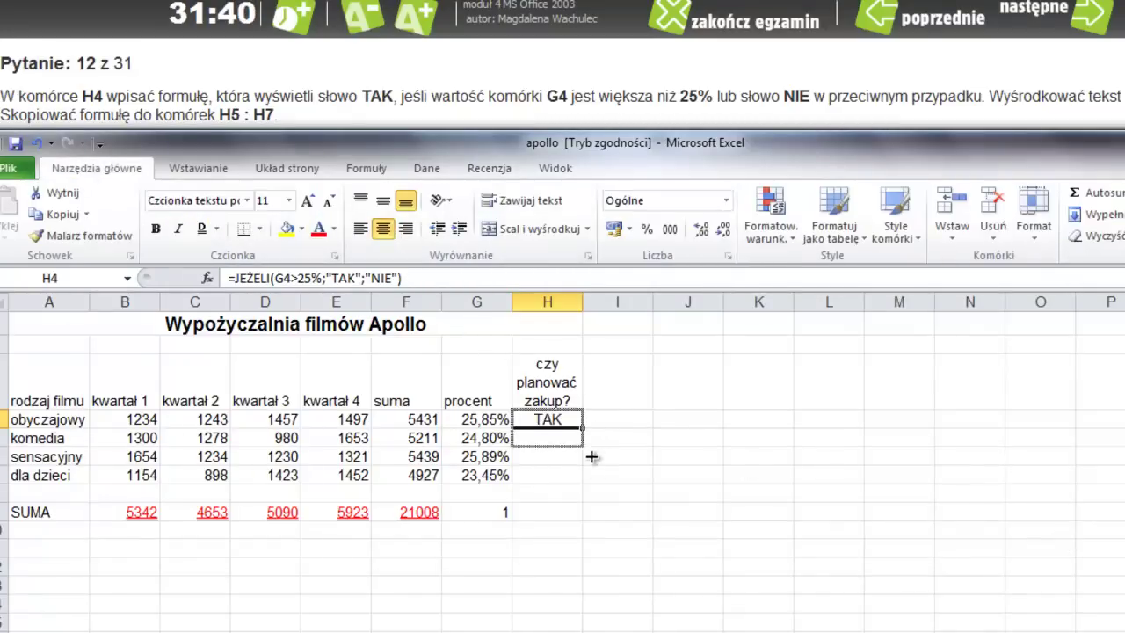
pyautogui.moveTo(586, 429); pyautogui.dragTo(584, 485)
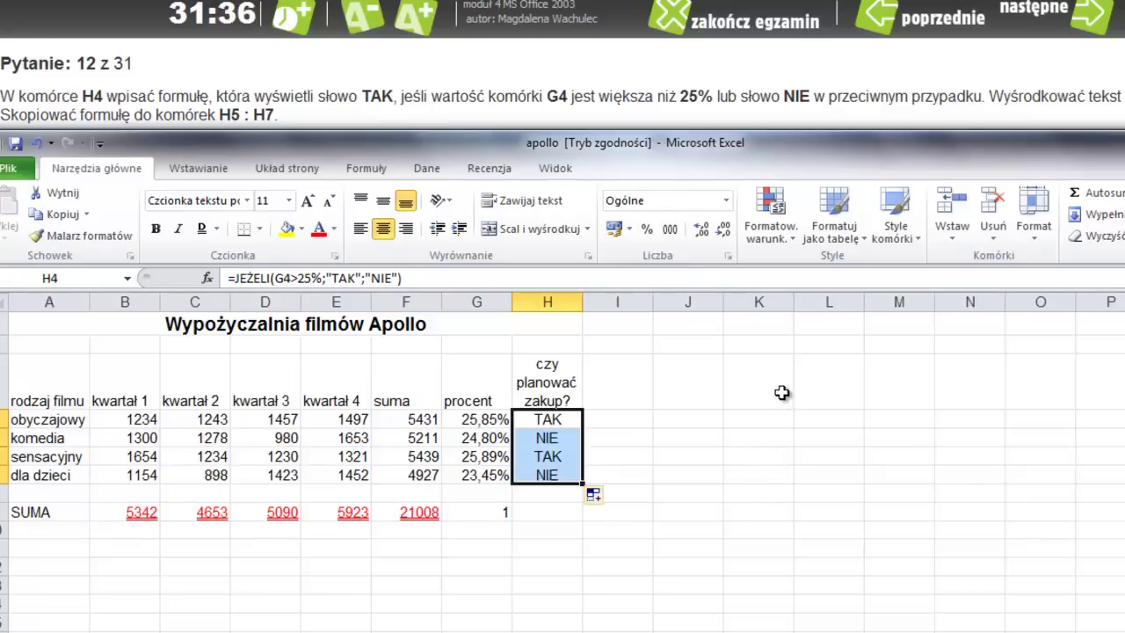
pyautogui.click(1097, 26)
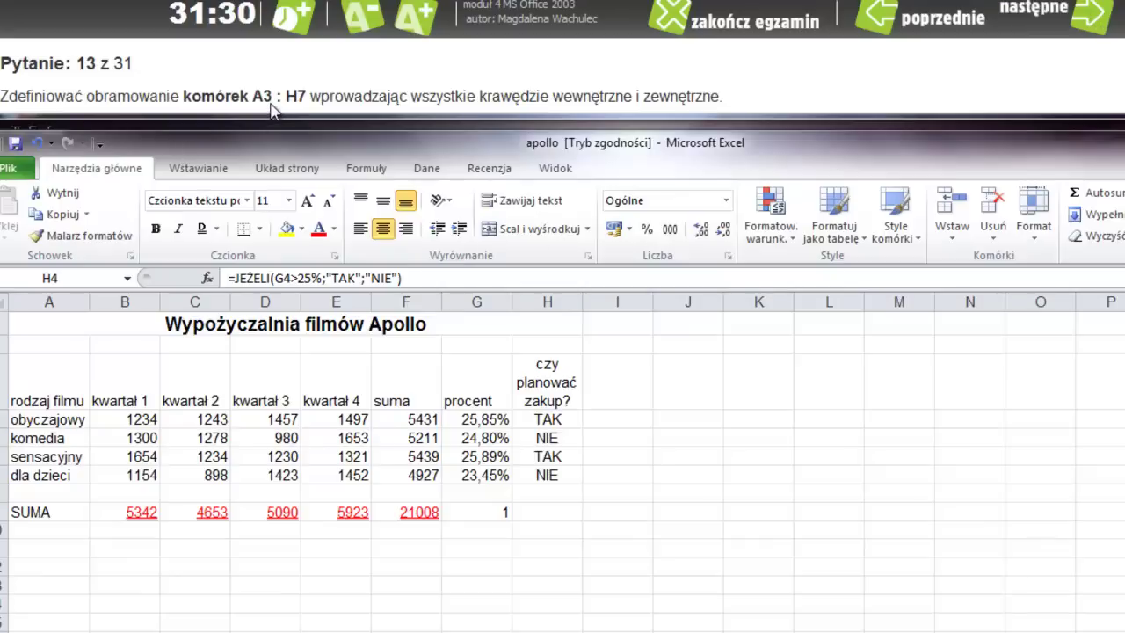
# - Apply all borders (Wszystkie krawędzie) to A3:H7, then advance the exam to question 14
pyautogui.click(121, 419)
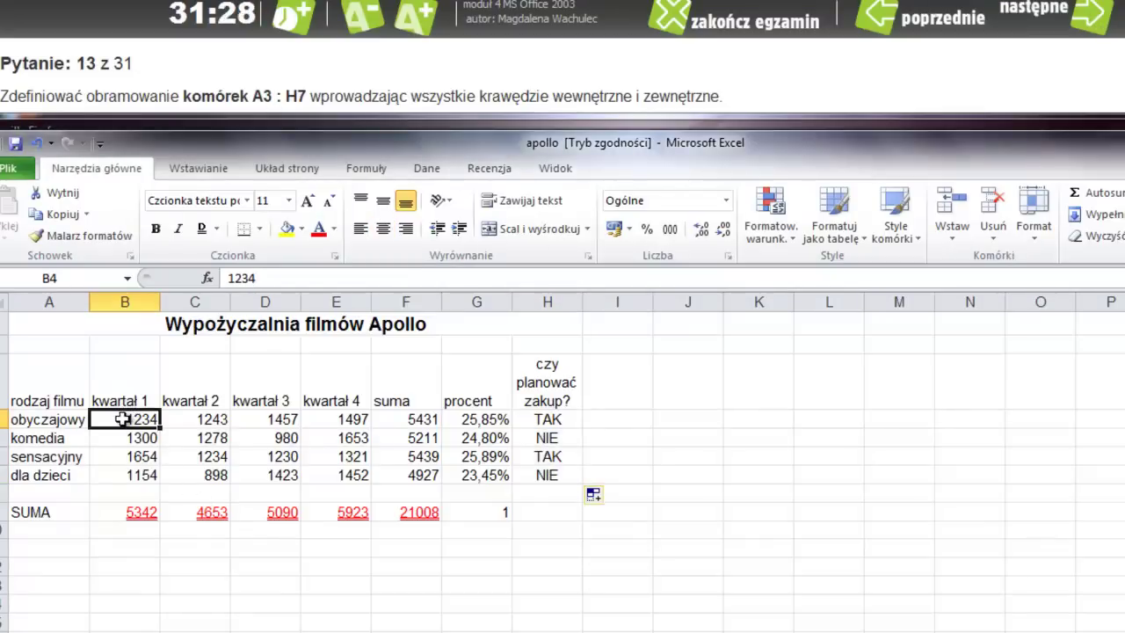
pyautogui.click(54, 391)
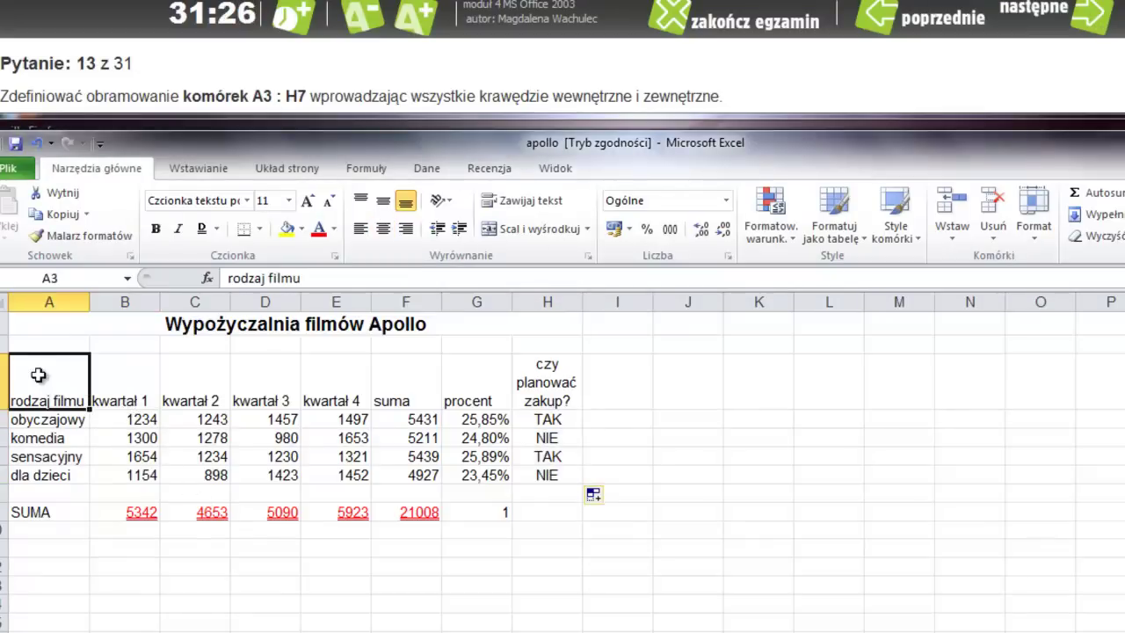
pyautogui.moveTo(54, 390); pyautogui.dragTo(573, 476)
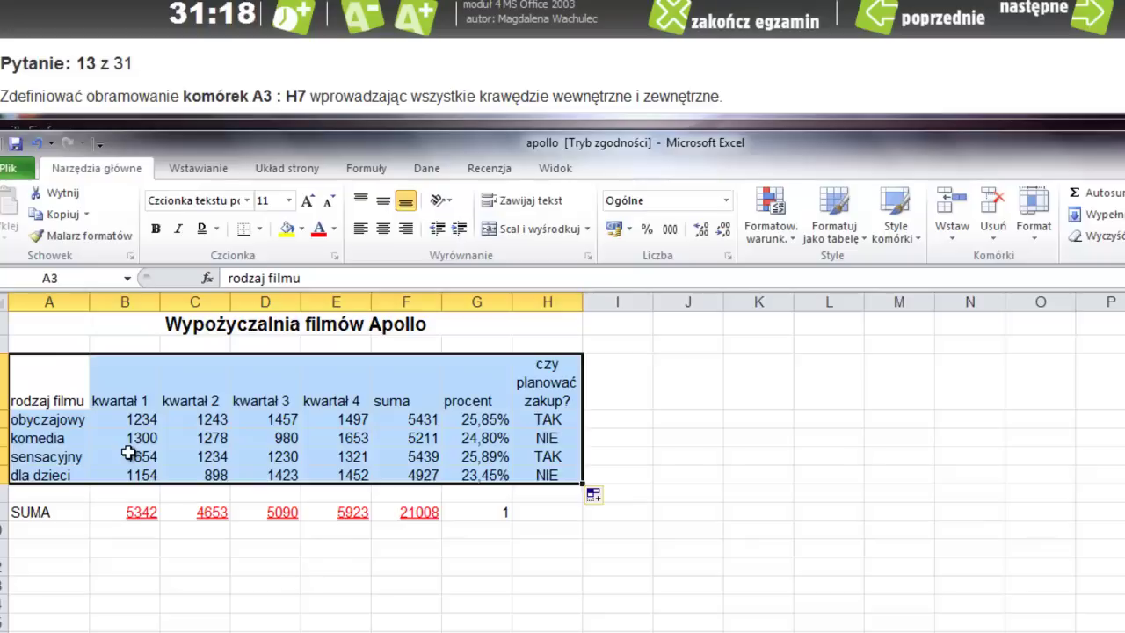
pyautogui.click(260, 230)
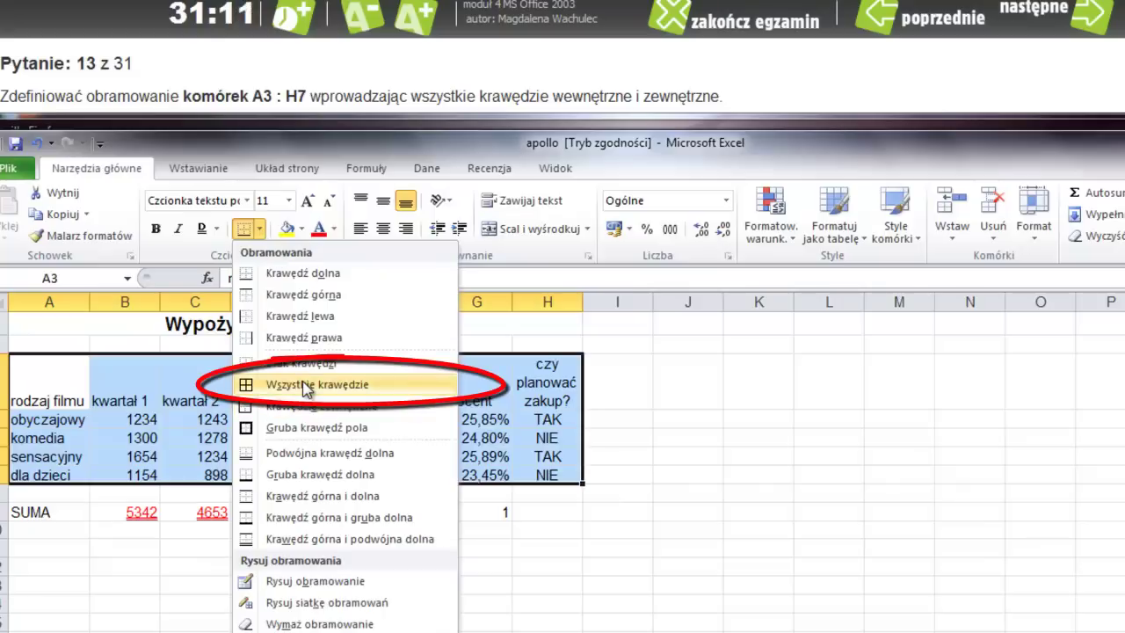
pyautogui.click(305, 388)
pyautogui.click(697, 419)
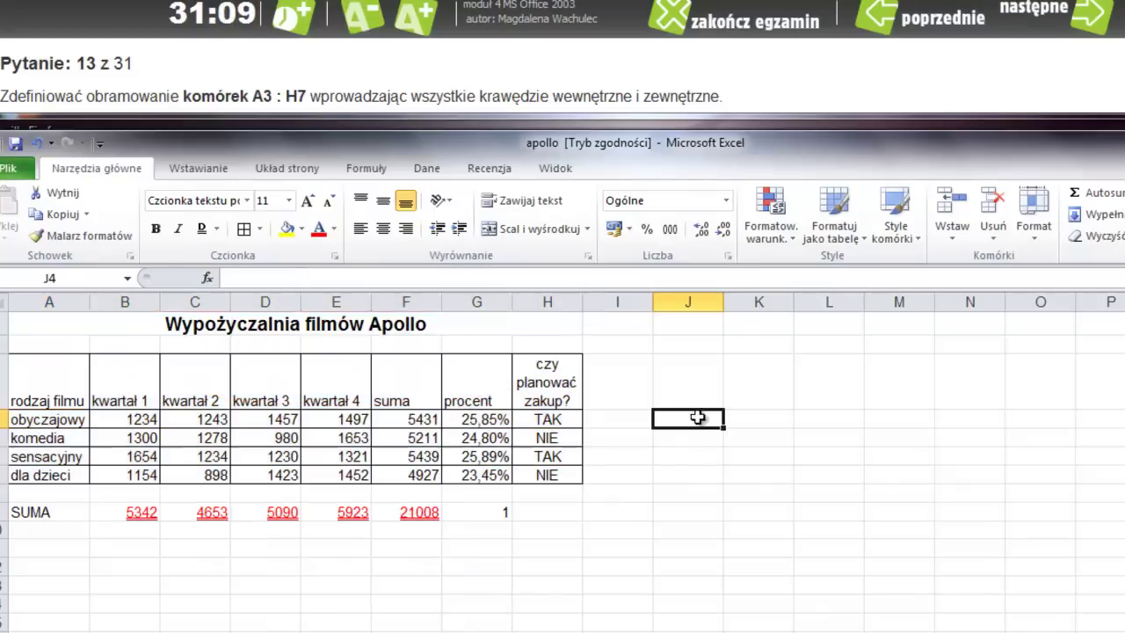
pyautogui.click(1049, 31)
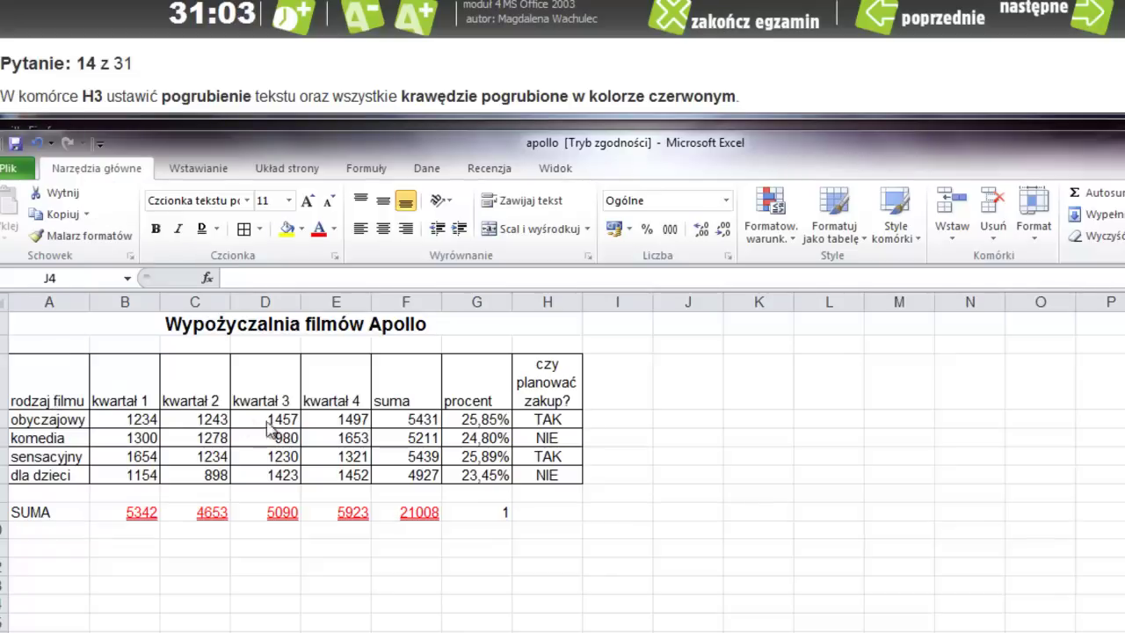
# - Bold the 'czy planować zakup?' heading in H3 and bring up the Borders list
pyautogui.click(556, 387)
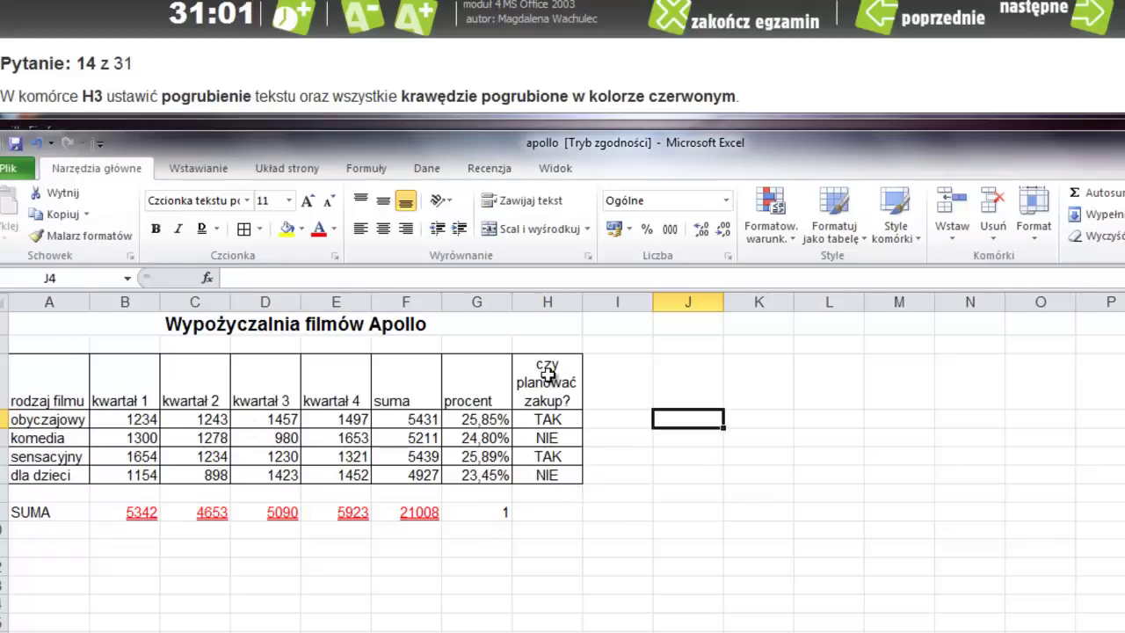
pyautogui.click(545, 382)
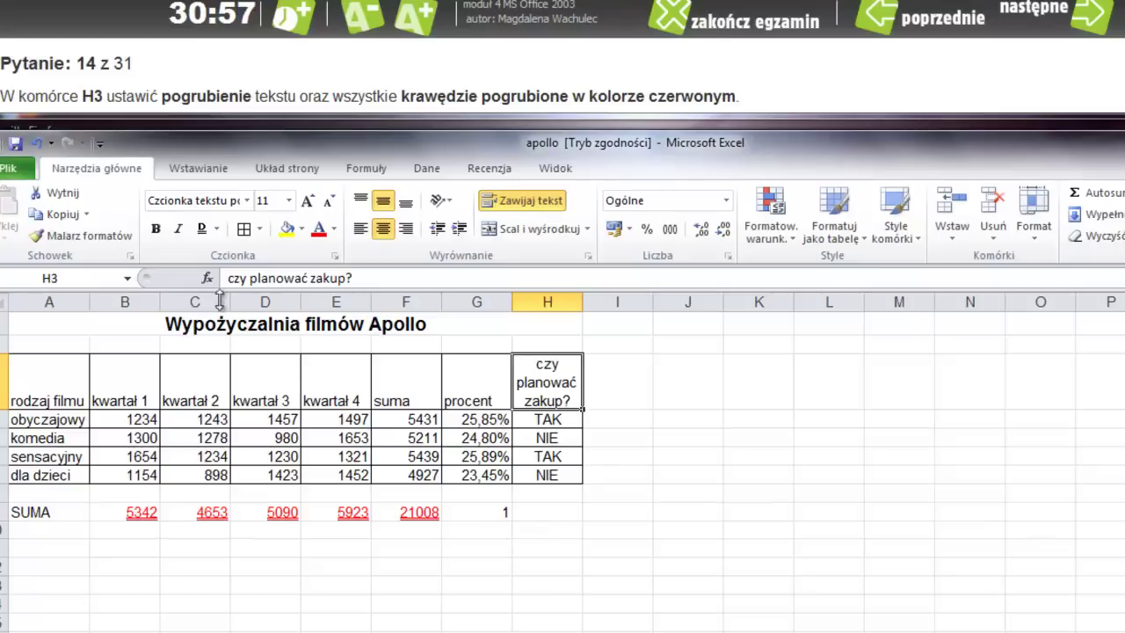
pyautogui.click(157, 230)
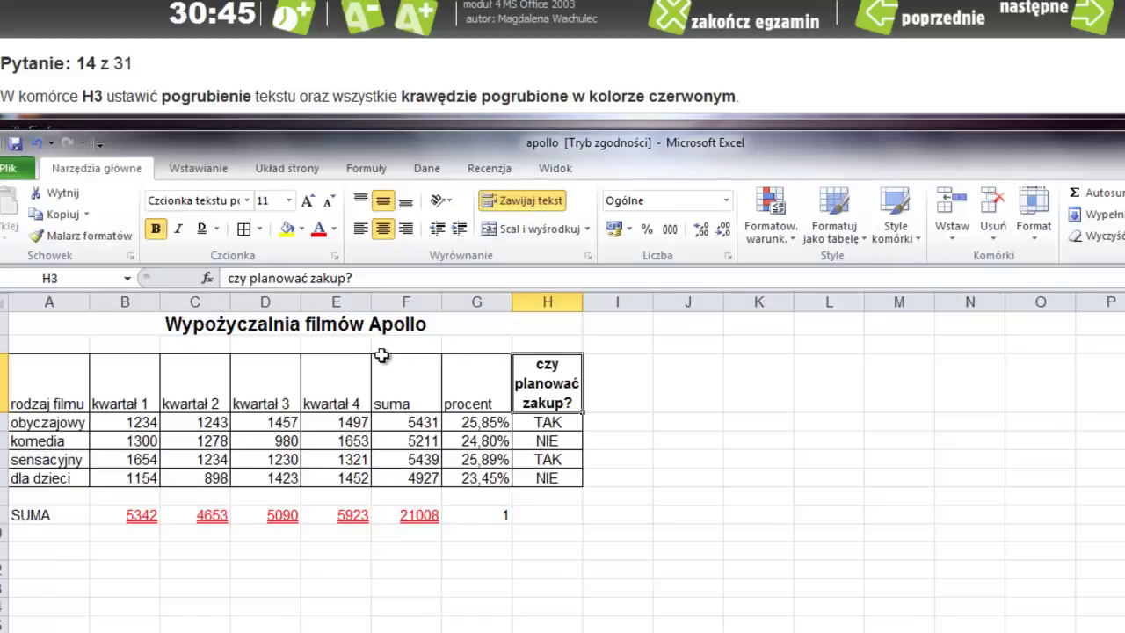
pyautogui.click(262, 229)
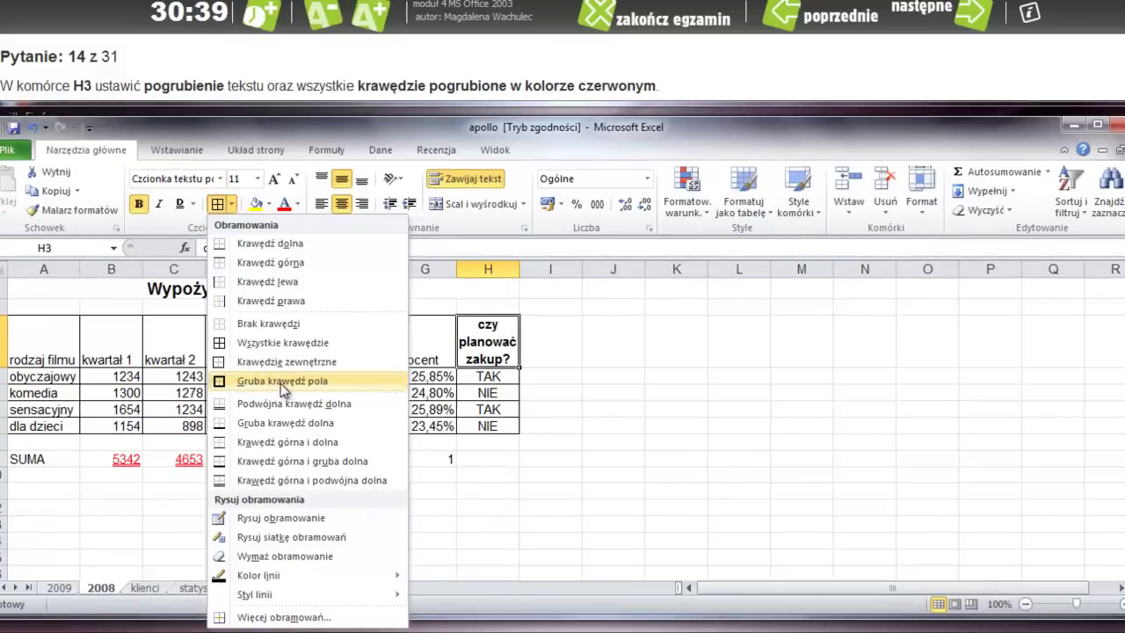
# - Give H3 a thick red outline through More Borders, then advance to question 15
pyautogui.click(272, 618)
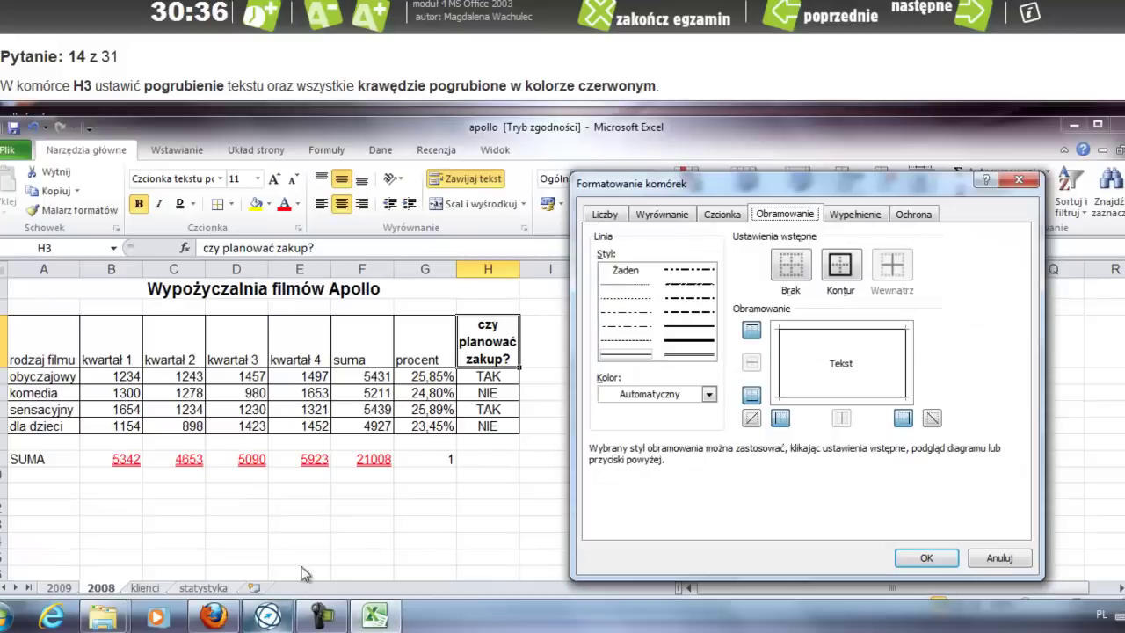
pyautogui.click(685, 341)
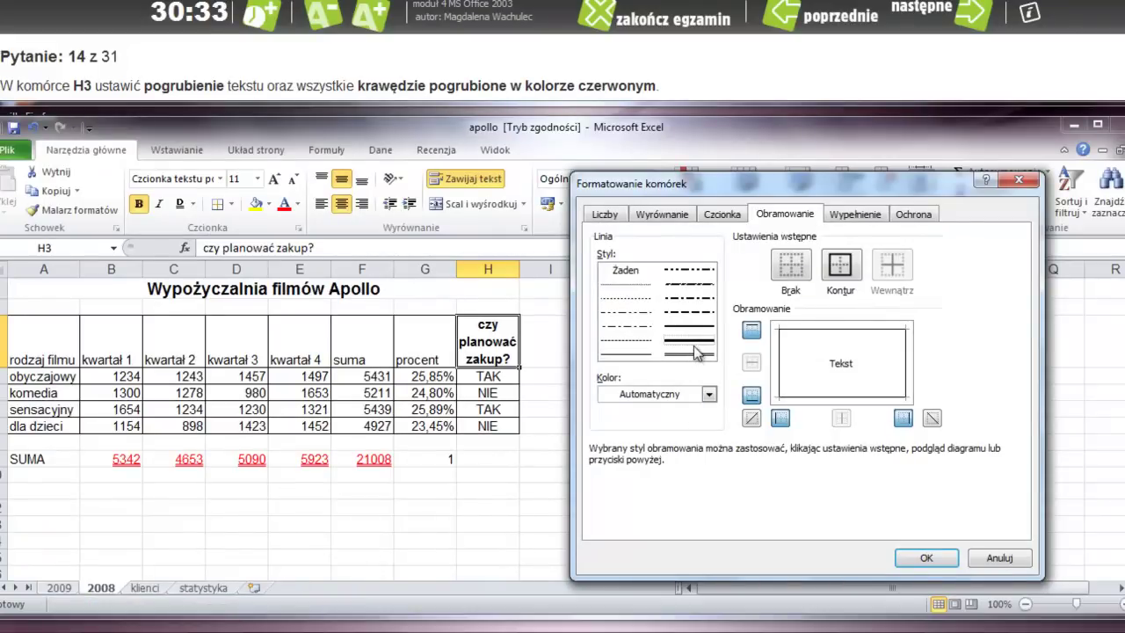
pyautogui.click(708, 393)
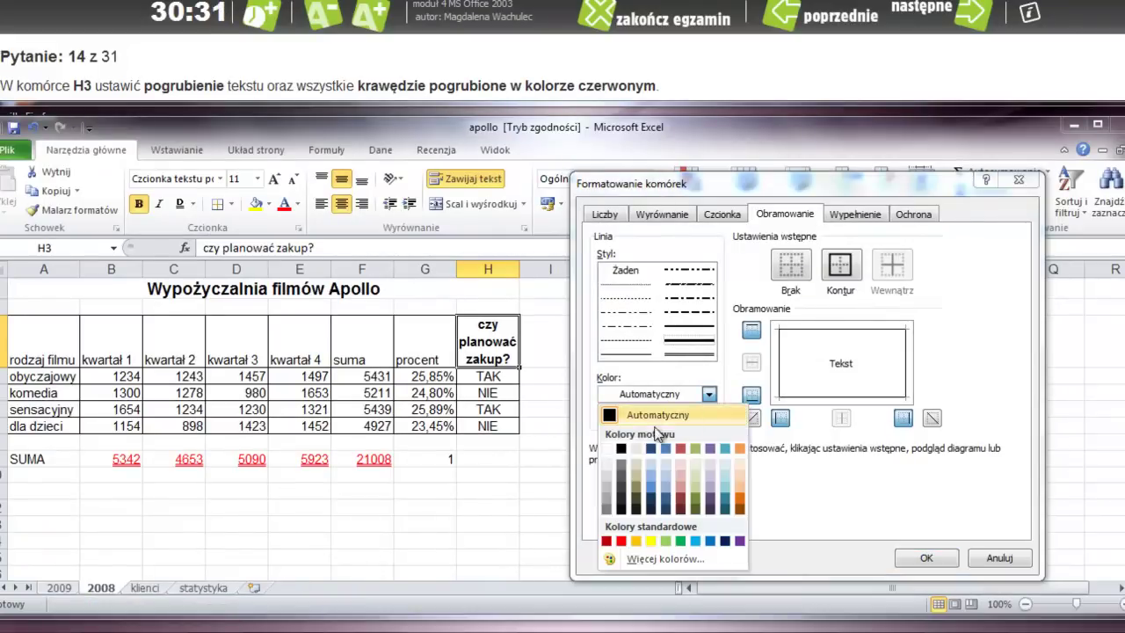
pyautogui.click(621, 540)
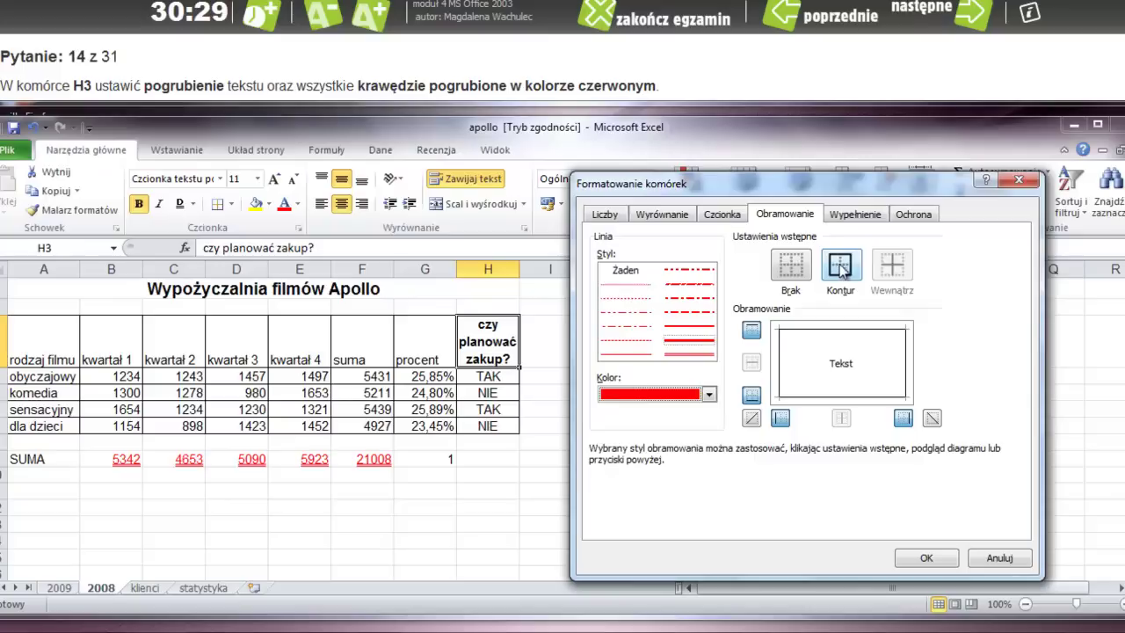
pyautogui.click(841, 266)
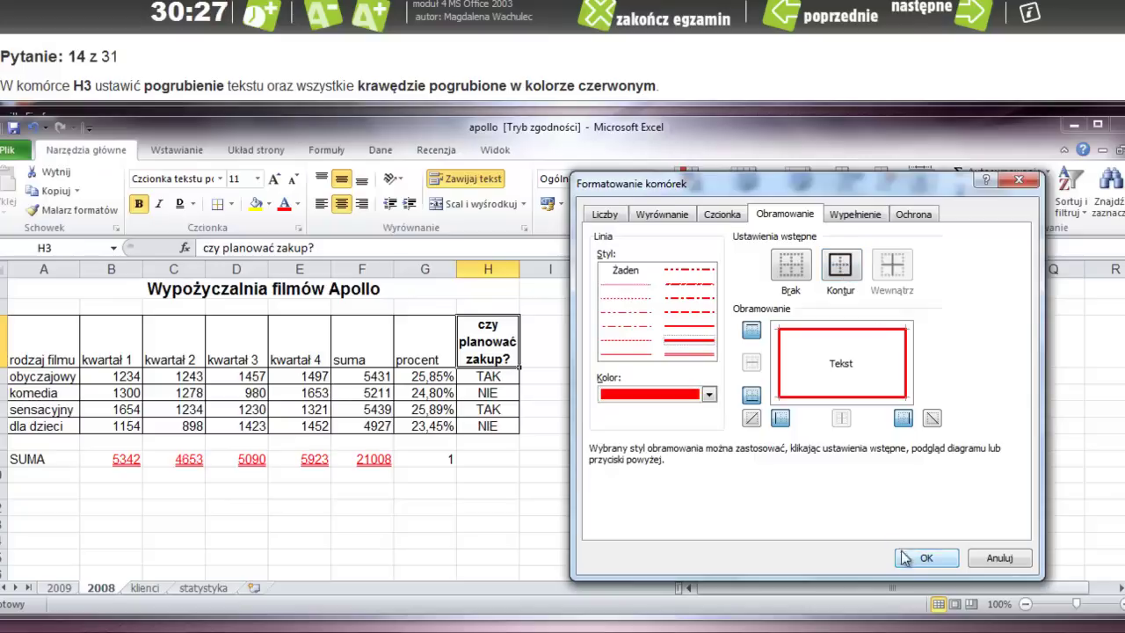
pyautogui.click(927, 558)
pyautogui.click(622, 428)
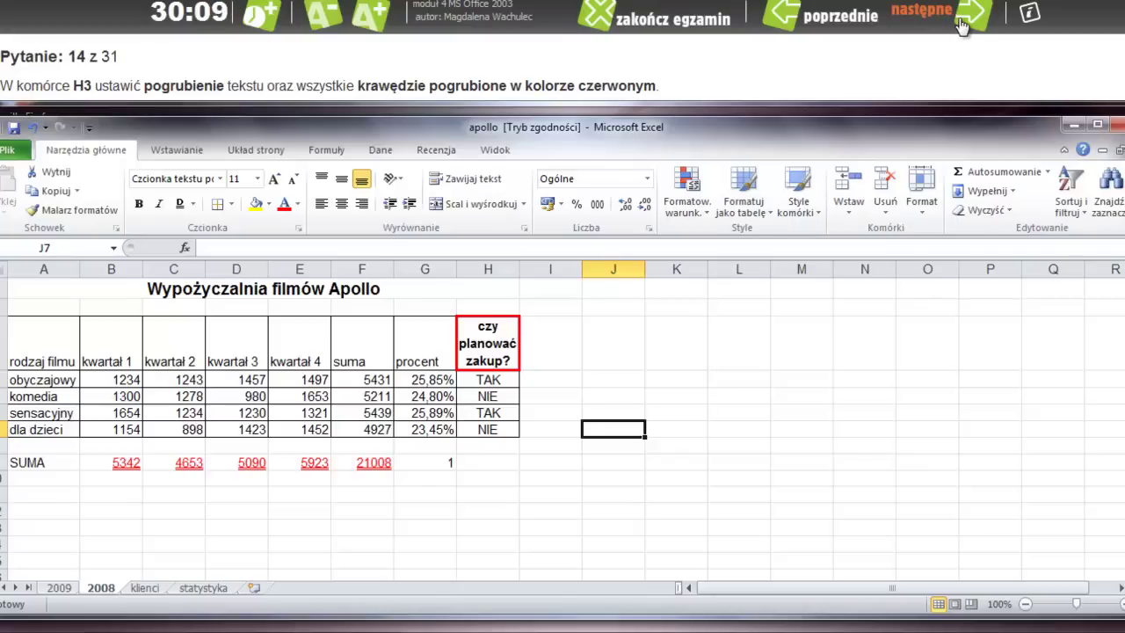
pyautogui.click(962, 27)
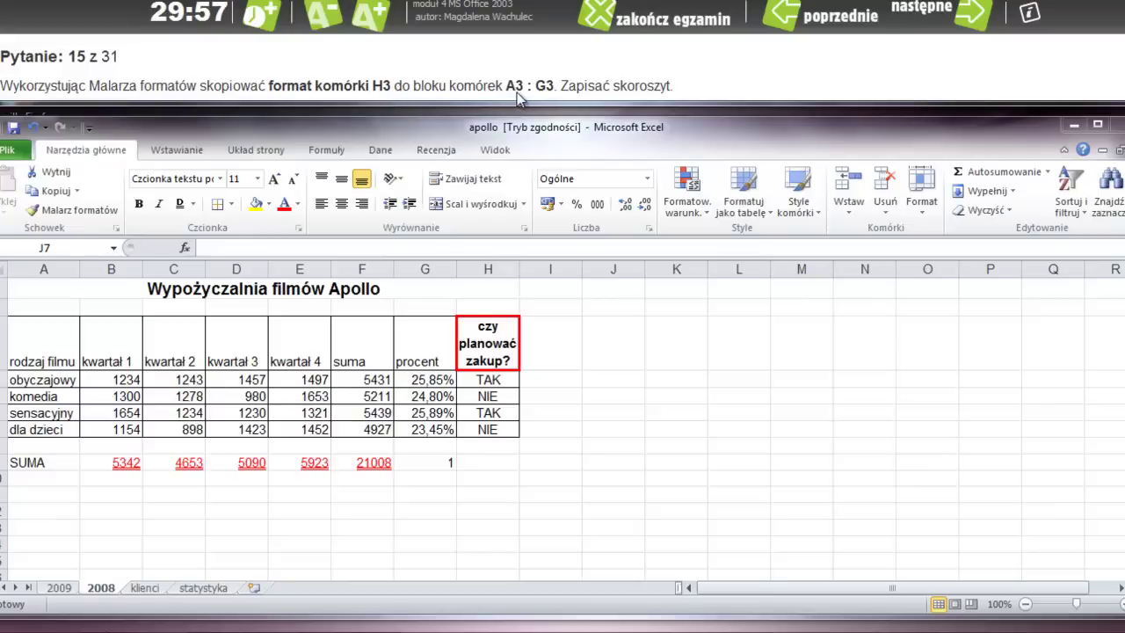
# - Copy H3's bold, thick red-bordered formatting onto A3:G3 with Format Painter
pyautogui.click(488, 343)
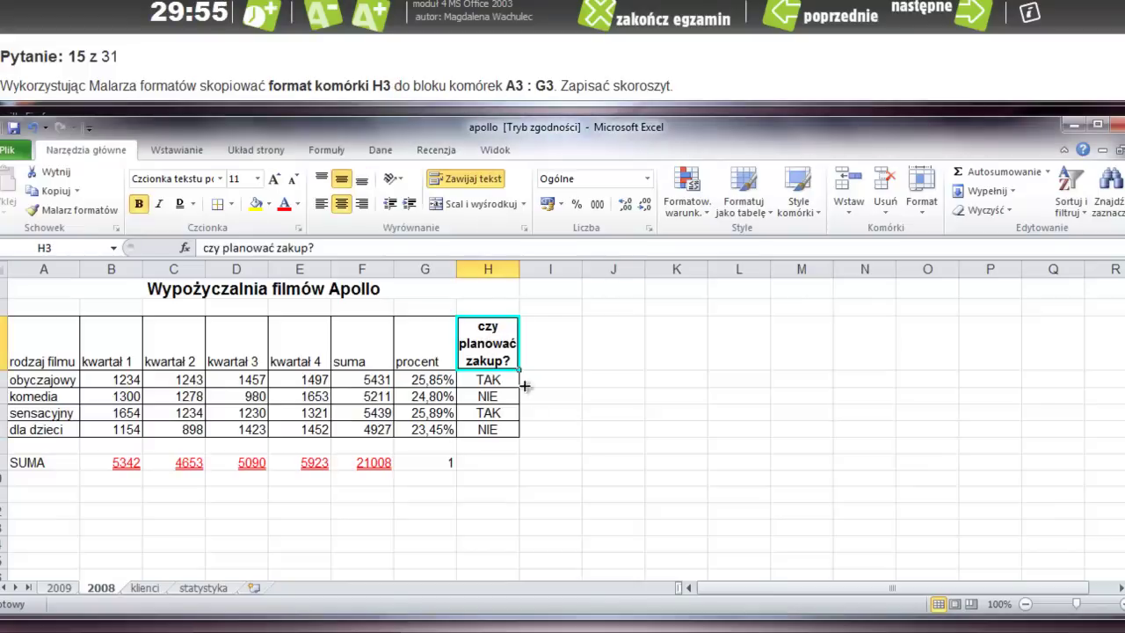
pyautogui.click(75, 211)
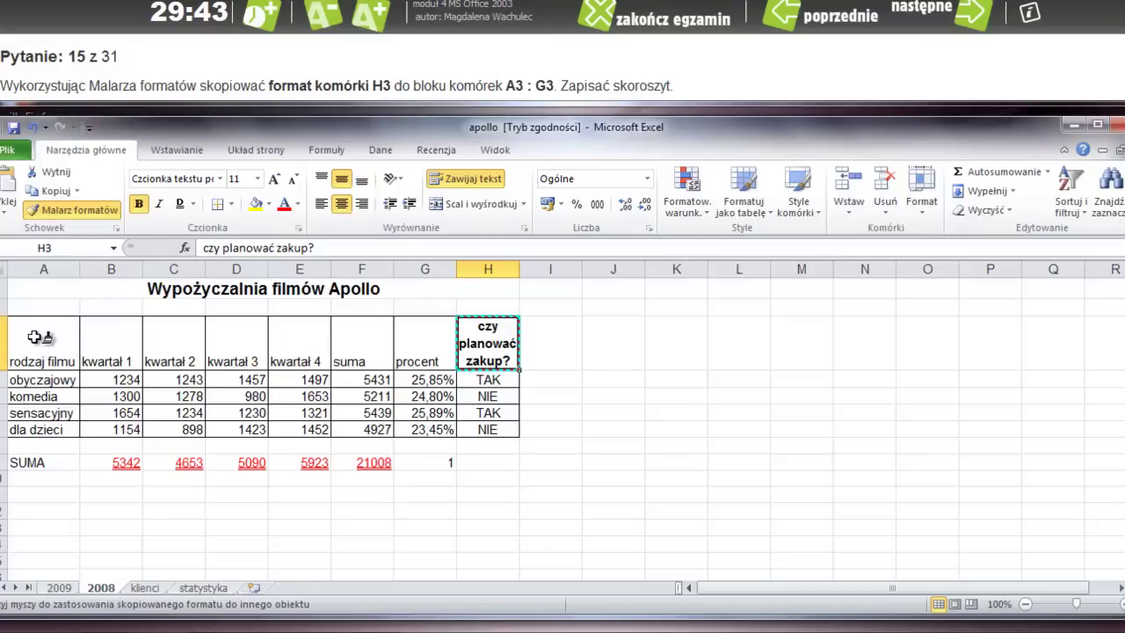
pyautogui.moveTo(34, 336)
pyautogui.mouseDown()
pyautogui.moveTo(305, 361)
pyautogui.moveTo(425, 358)
pyautogui.mouseUp()
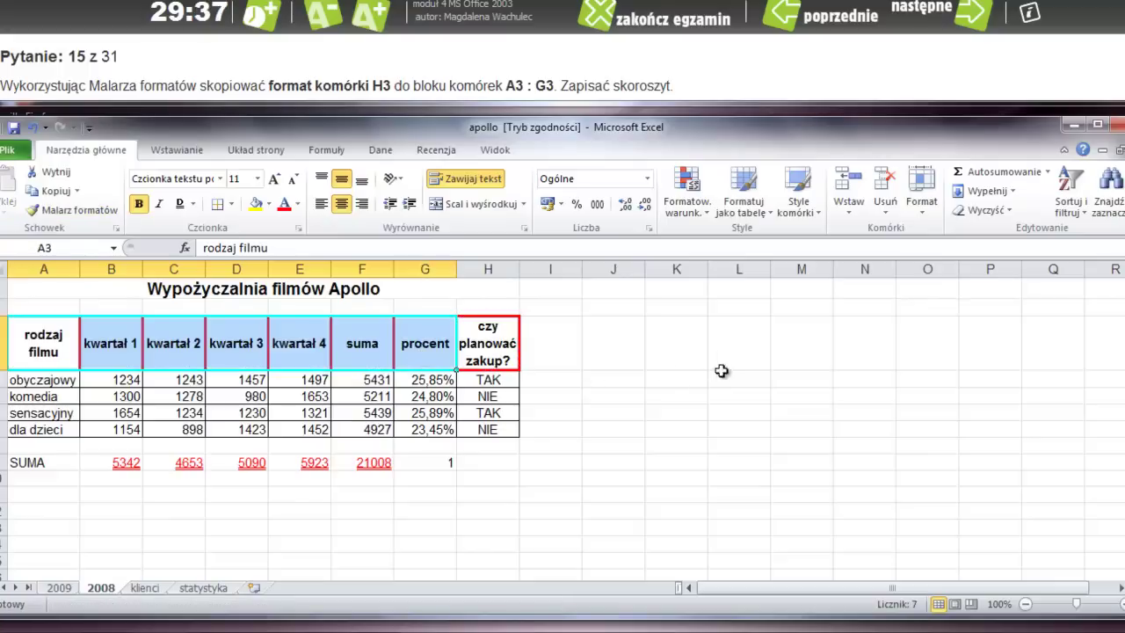
pyautogui.click(761, 397)
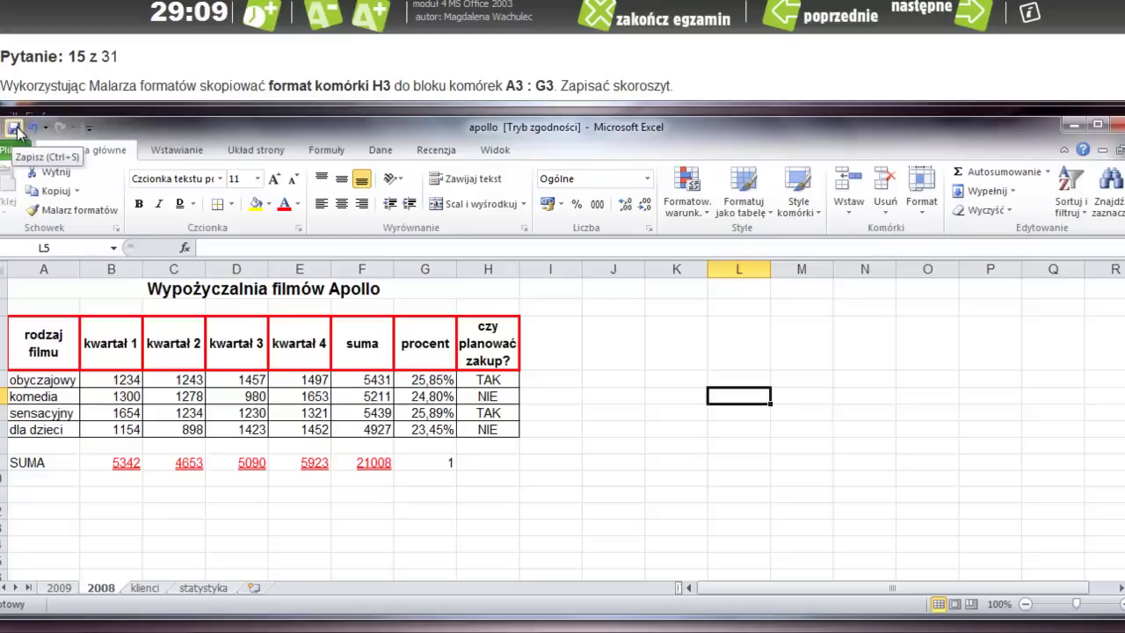
# - Save apollo keeping the older format, advance to question 16, and switch to the dysk_roboczy_m4 folder
pyautogui.click(15, 129)
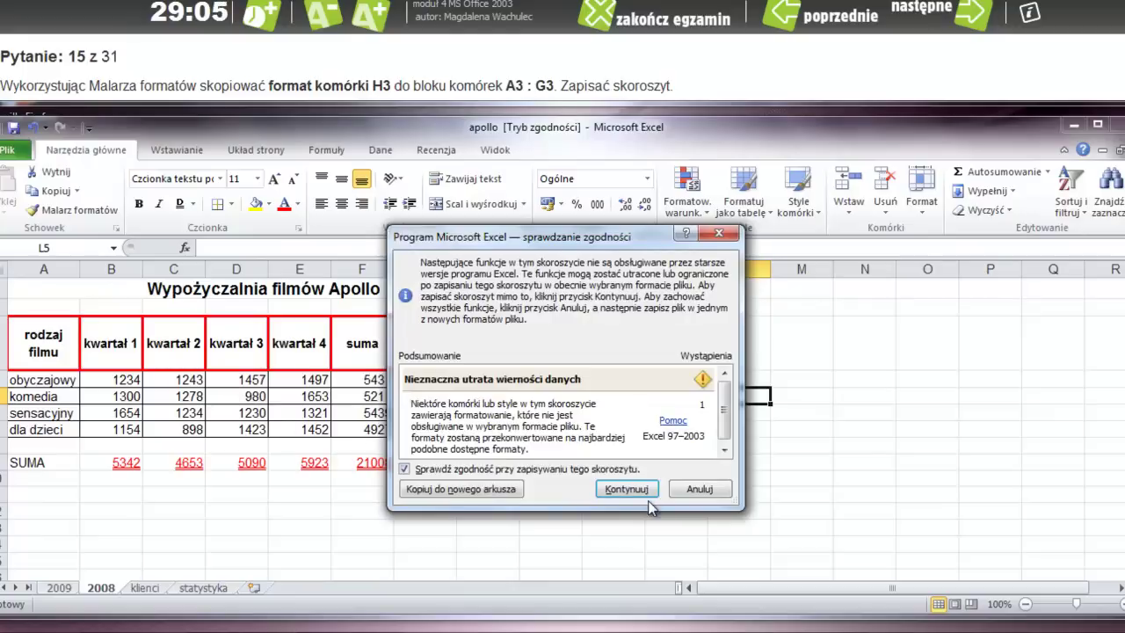
pyautogui.click(636, 488)
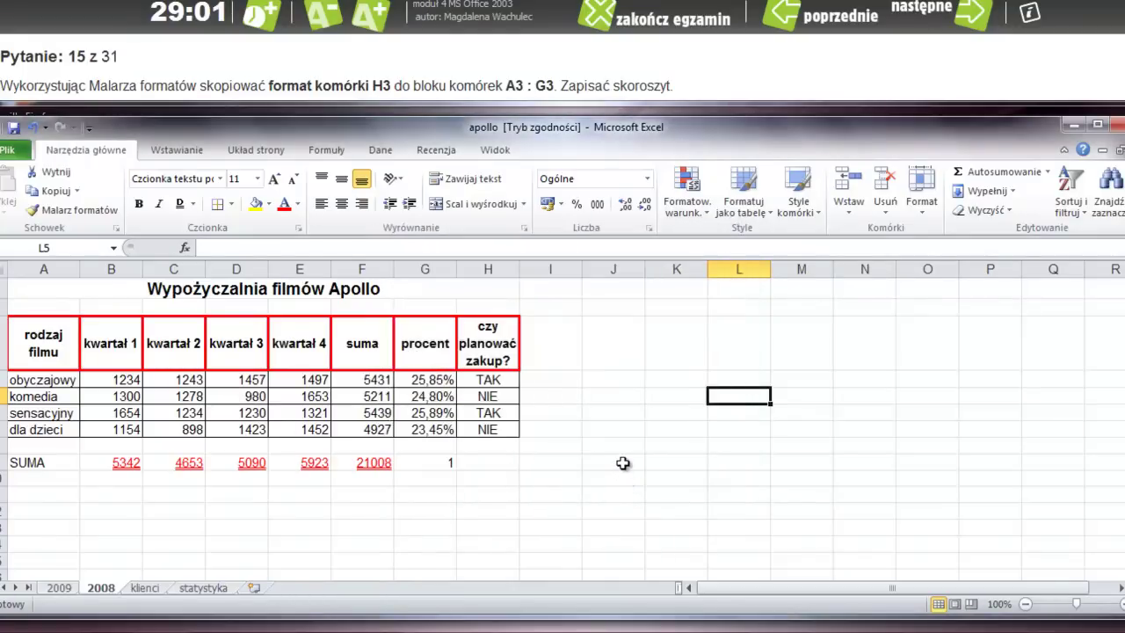
pyautogui.click(954, 13)
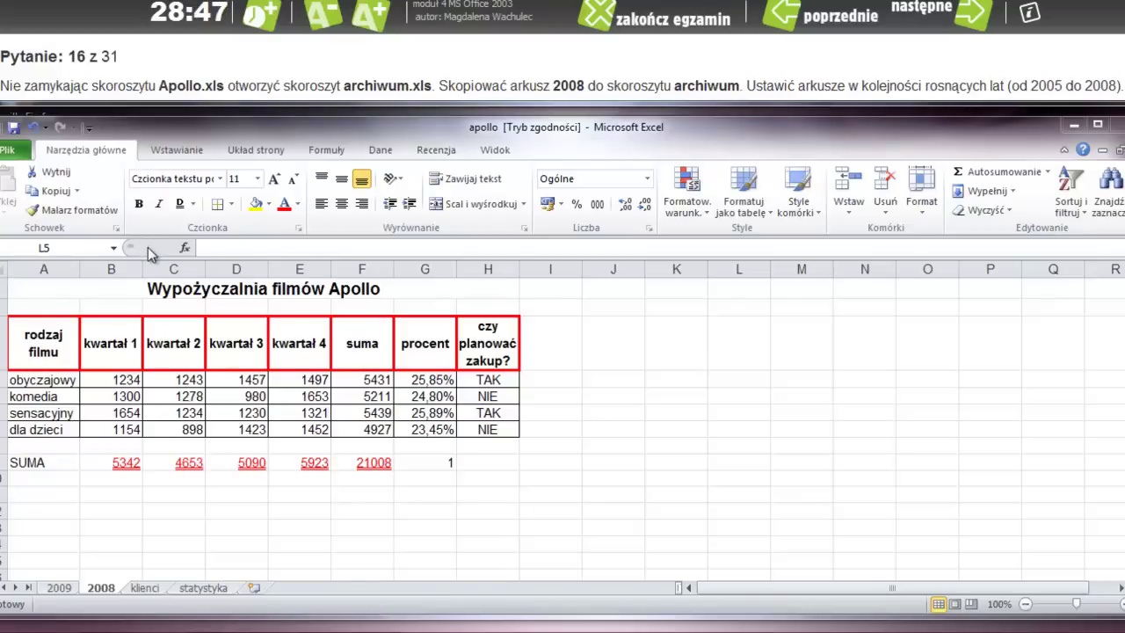
pyautogui.hotkey('alt', 'Tab')
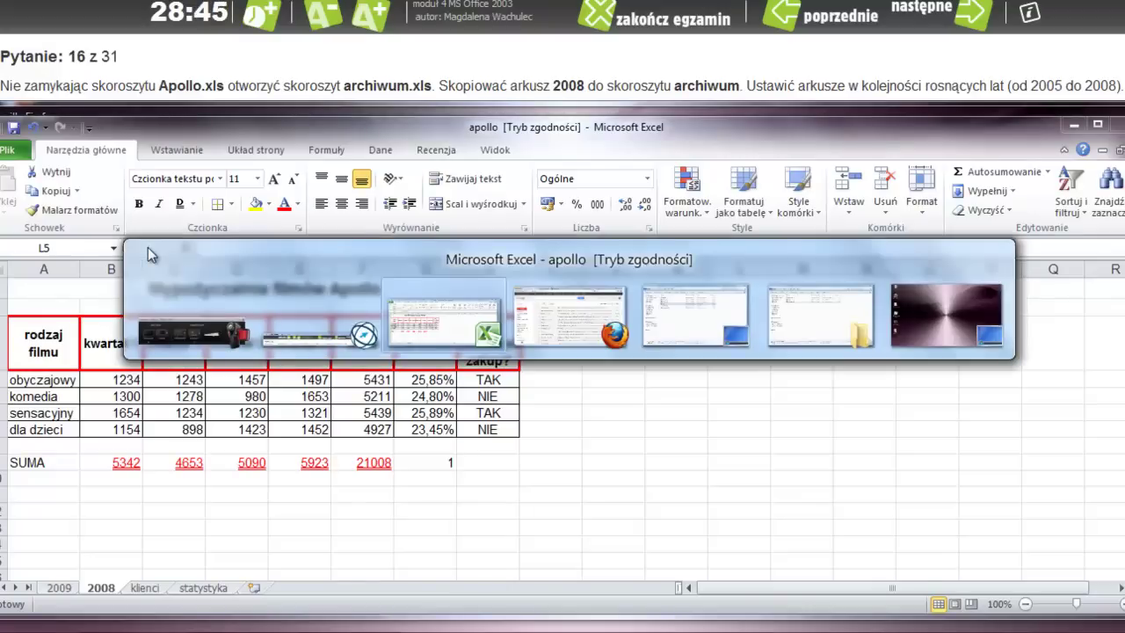
pyautogui.hotkey('alt', 'Tab')
pyautogui.hotkey('alt', 'Tab')
pyautogui.hotkey('alt', 'Tab')
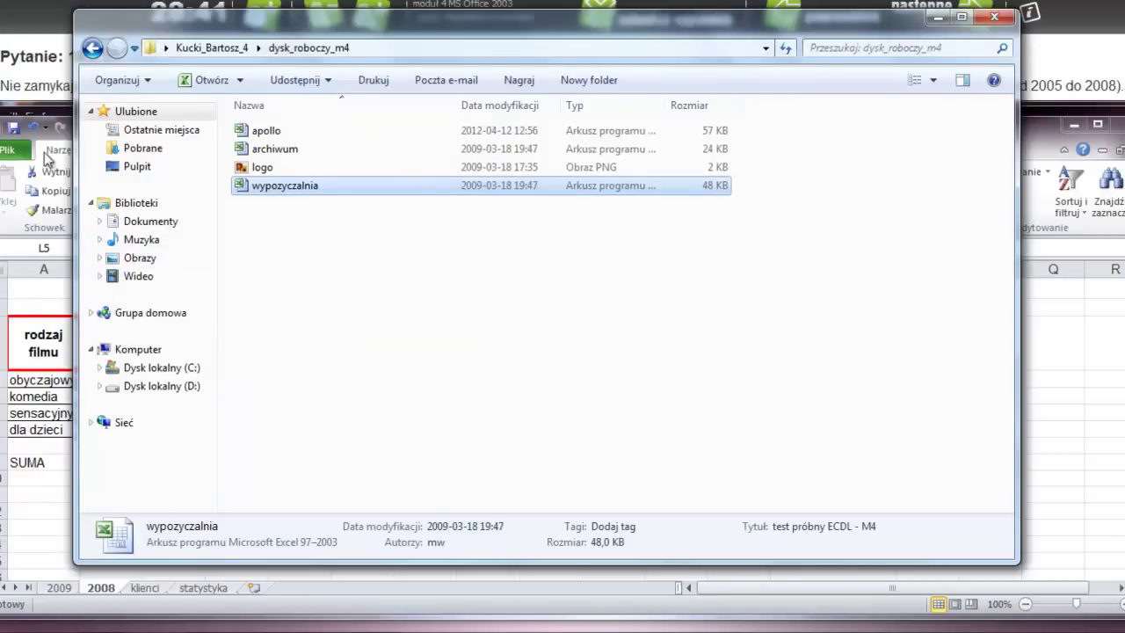
# - Open archiwum.xls from dysk_roboczy_m4, then switch back to the apollo window
pyautogui.doubleClick(269, 153)
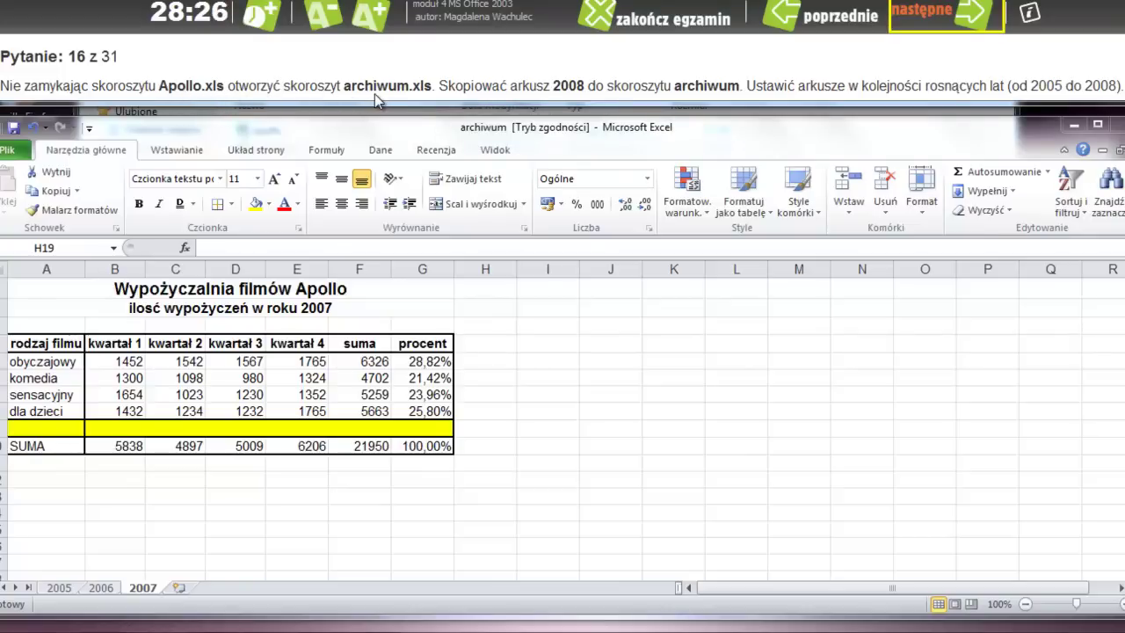
pyautogui.hotkey('alt', 'Tab')
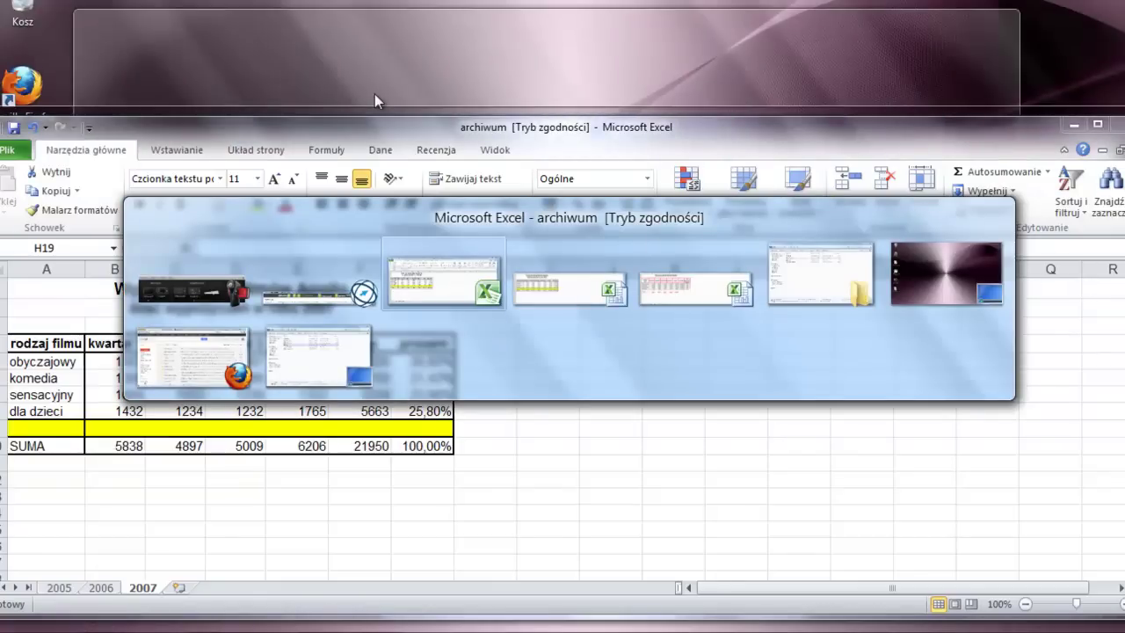
pyautogui.hotkey('alt', 'Tab')
pyautogui.hotkey('alt', 'Tab')
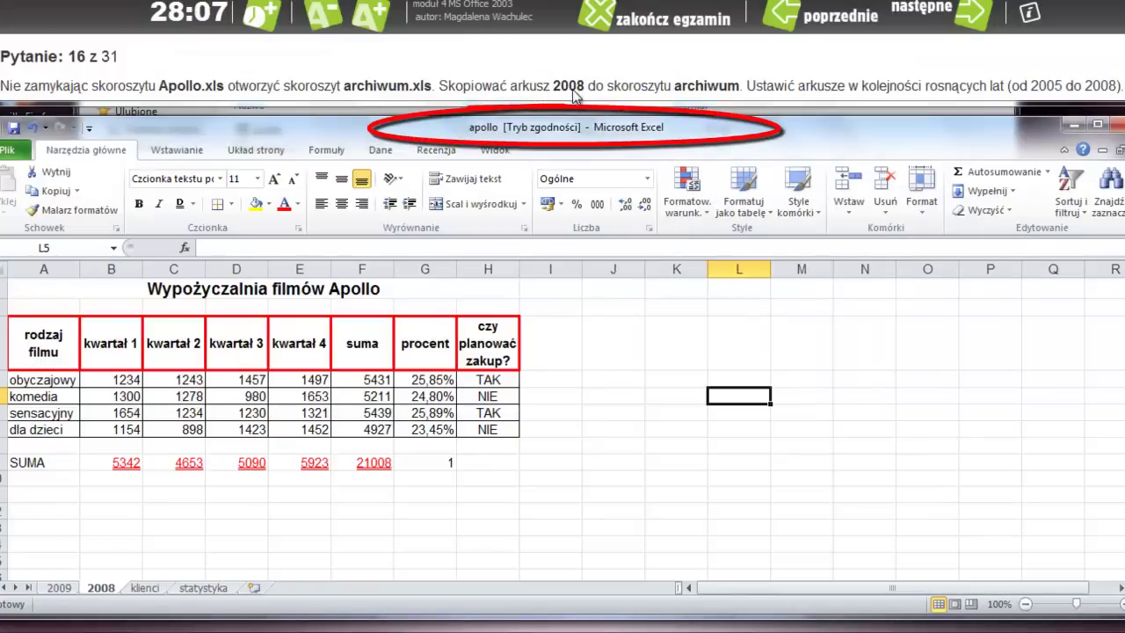
# - Copy sheet 2008 into archiwum.xls, placing the copy at the end after 2007
pyautogui.rightClick(99, 591)
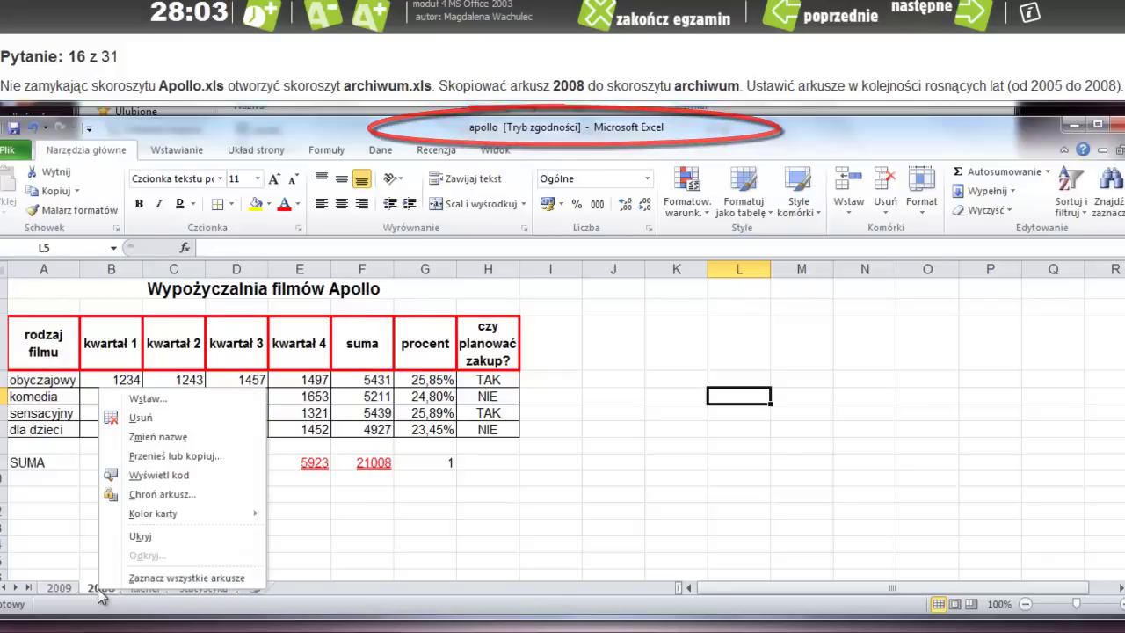
pyautogui.click(160, 458)
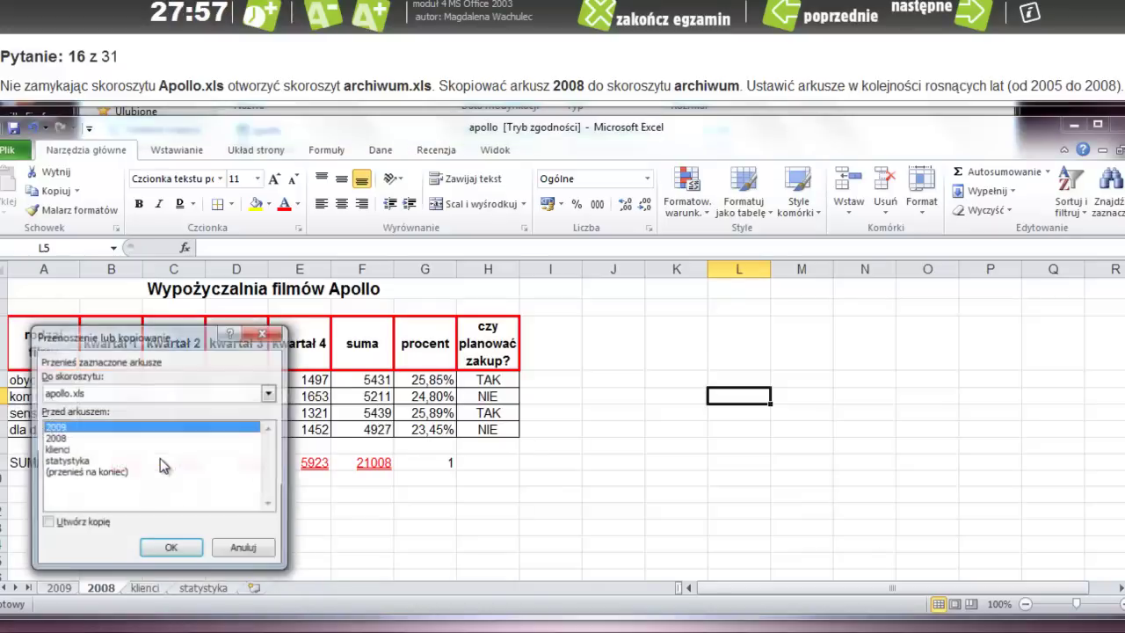
pyautogui.moveTo(145, 341); pyautogui.dragTo(337, 237)
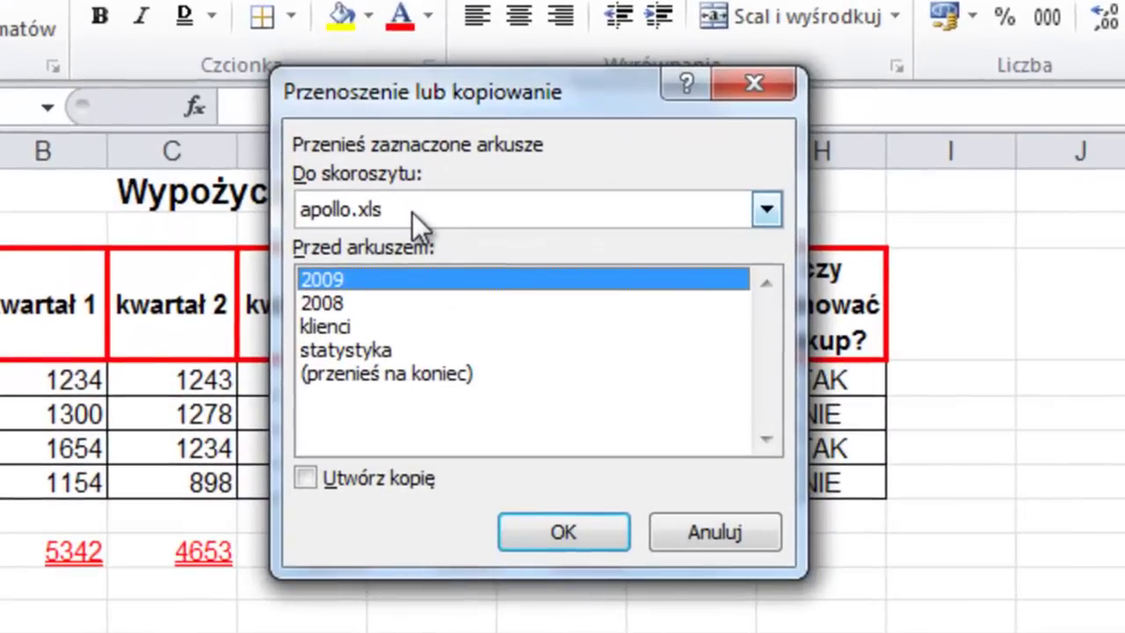
pyautogui.click(361, 279)
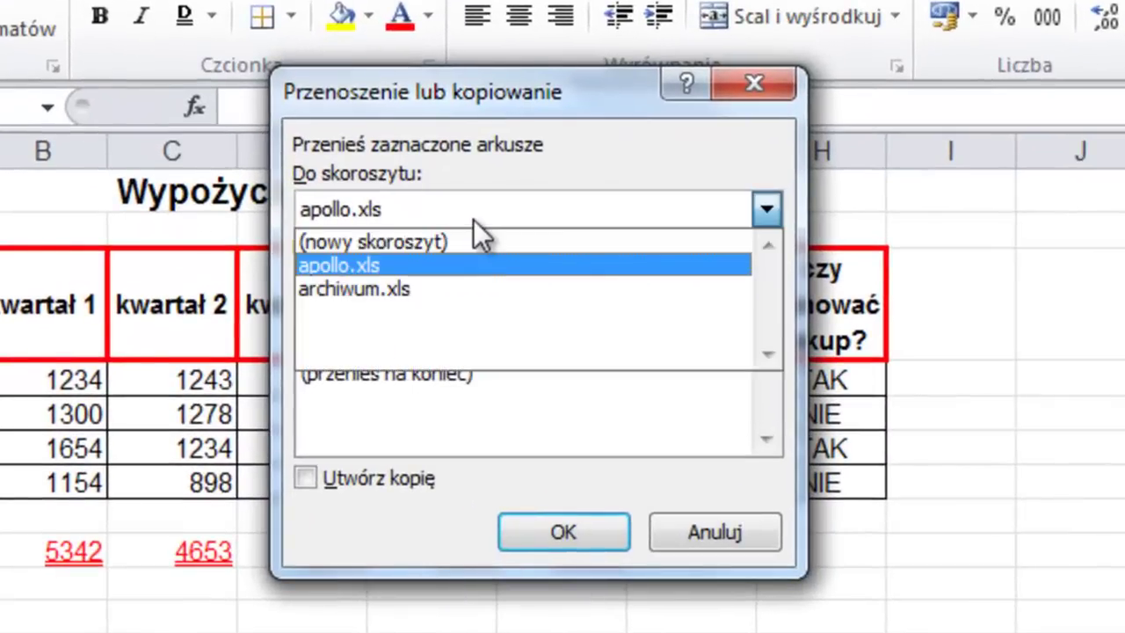
pyautogui.click(424, 285)
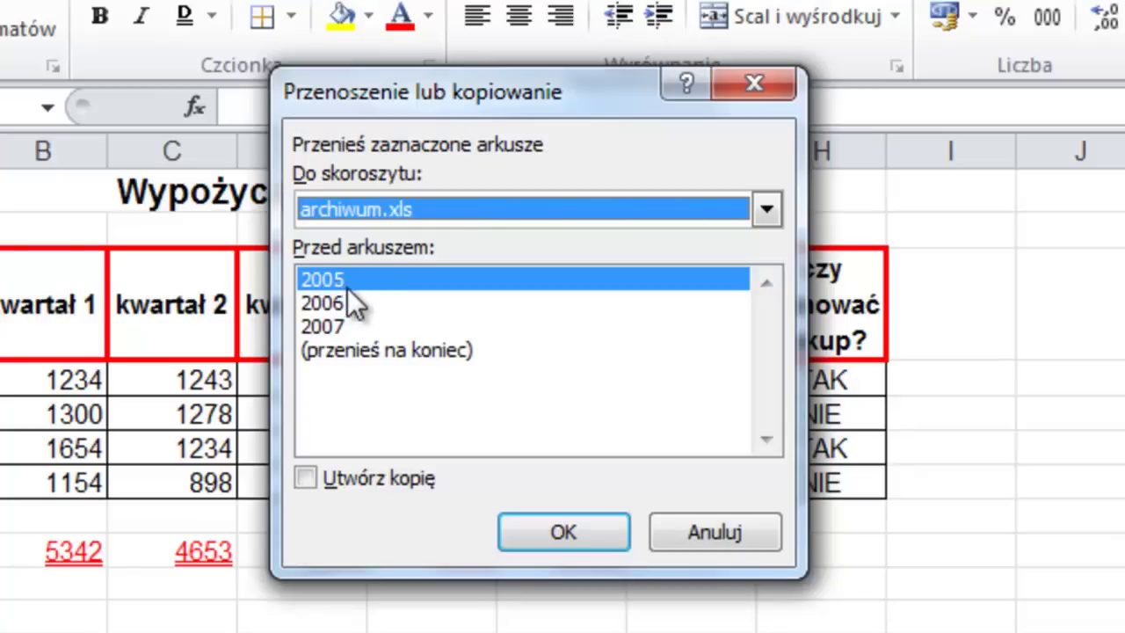
pyautogui.click(363, 352)
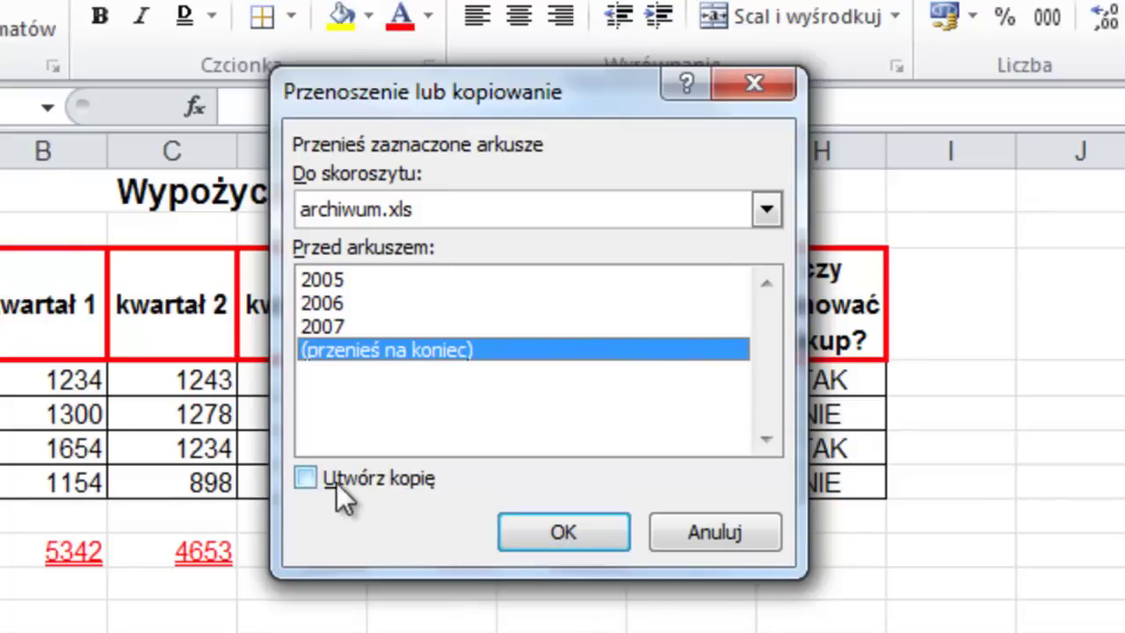
pyautogui.click(307, 479)
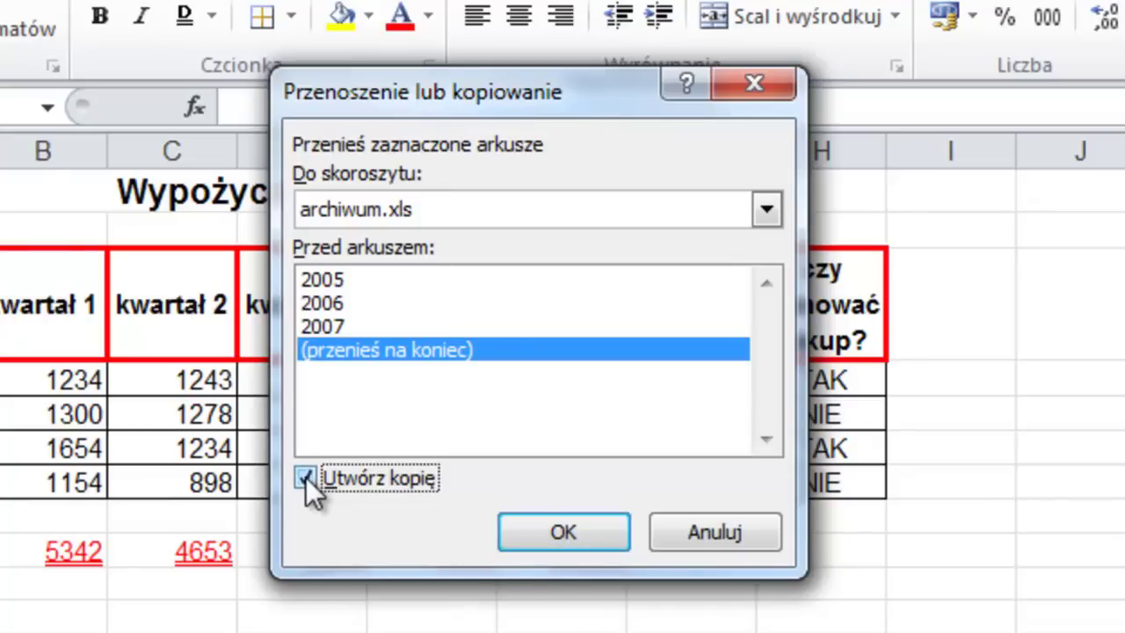
pyautogui.click(555, 530)
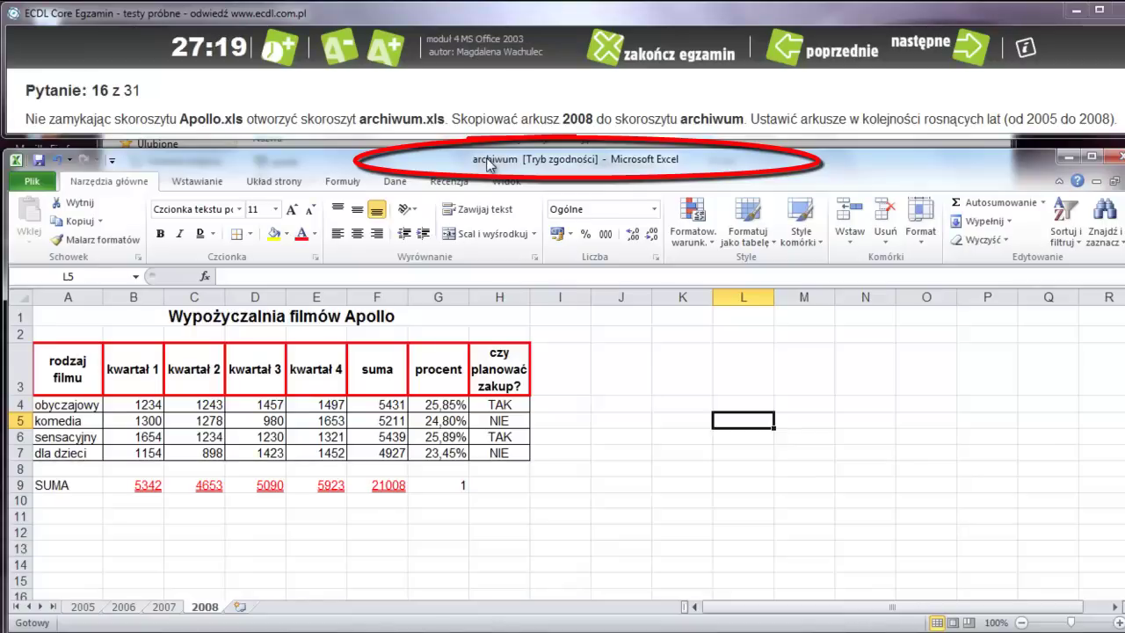
# - Check archiwum's sheets 2005, 2006, 2007 and 2008 in turn, then advance to question 17
pyautogui.click(83, 607)
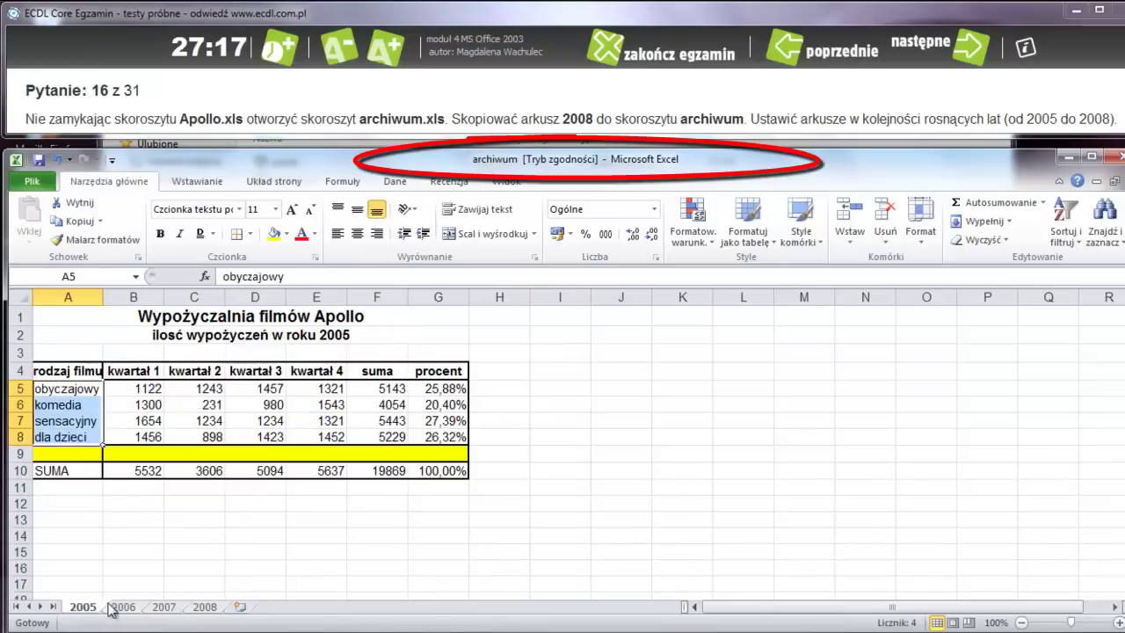
pyautogui.click(123, 607)
pyautogui.click(165, 608)
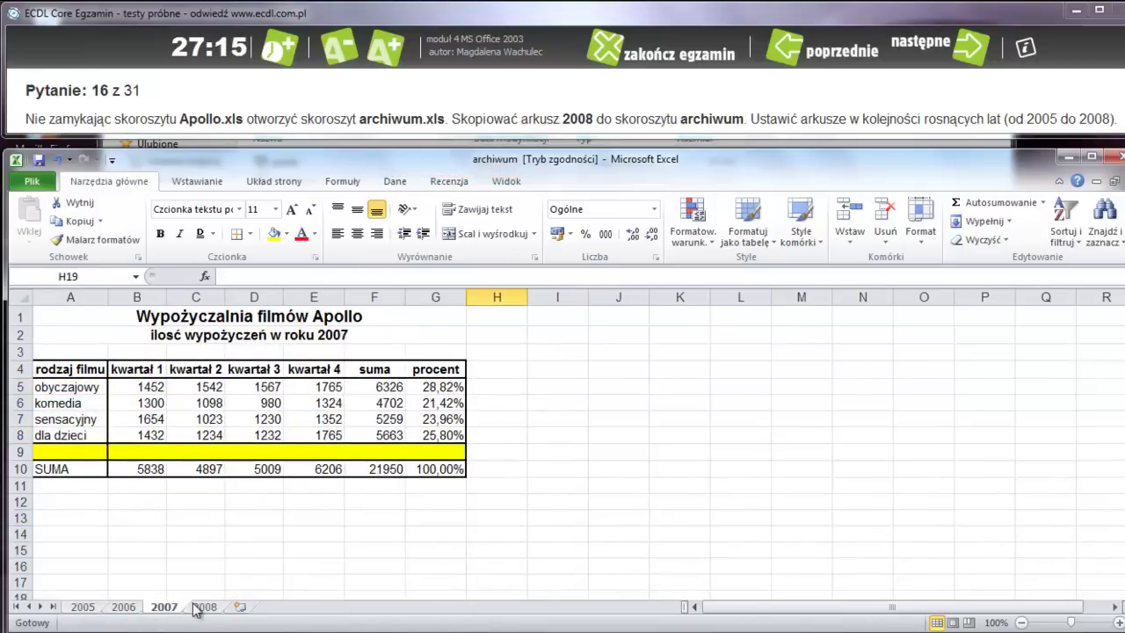
pyautogui.click(205, 607)
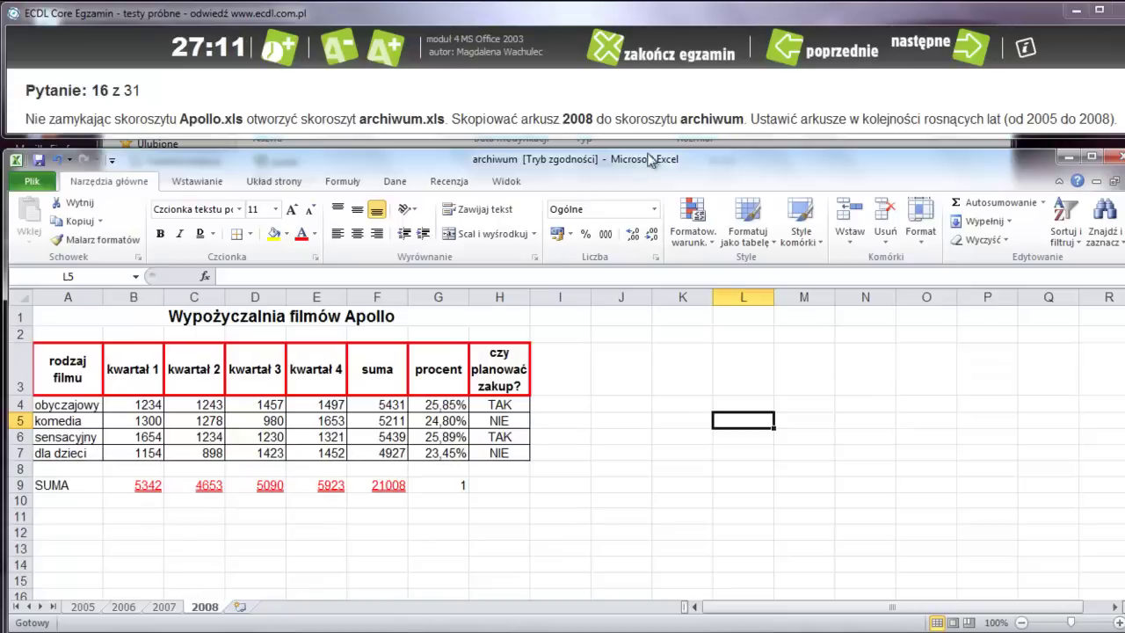
pyautogui.click(929, 50)
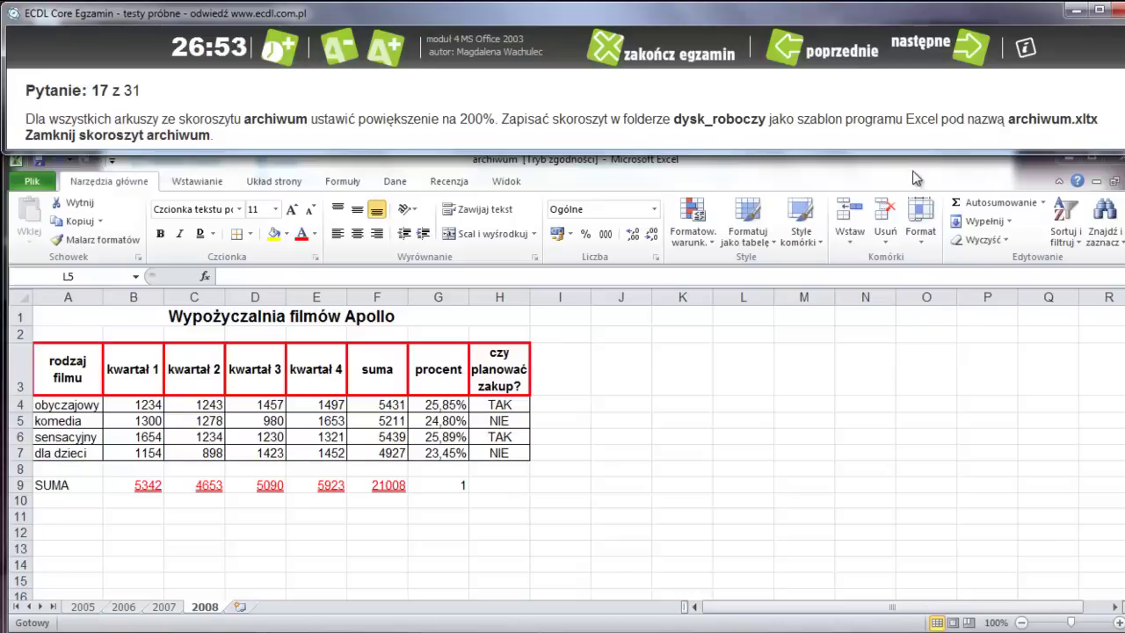
# - Zoom the grouped archiwum sheets to 200%, then check the 2007, 2006, 2005 and 2008 tabs
pyautogui.click(776, 159)
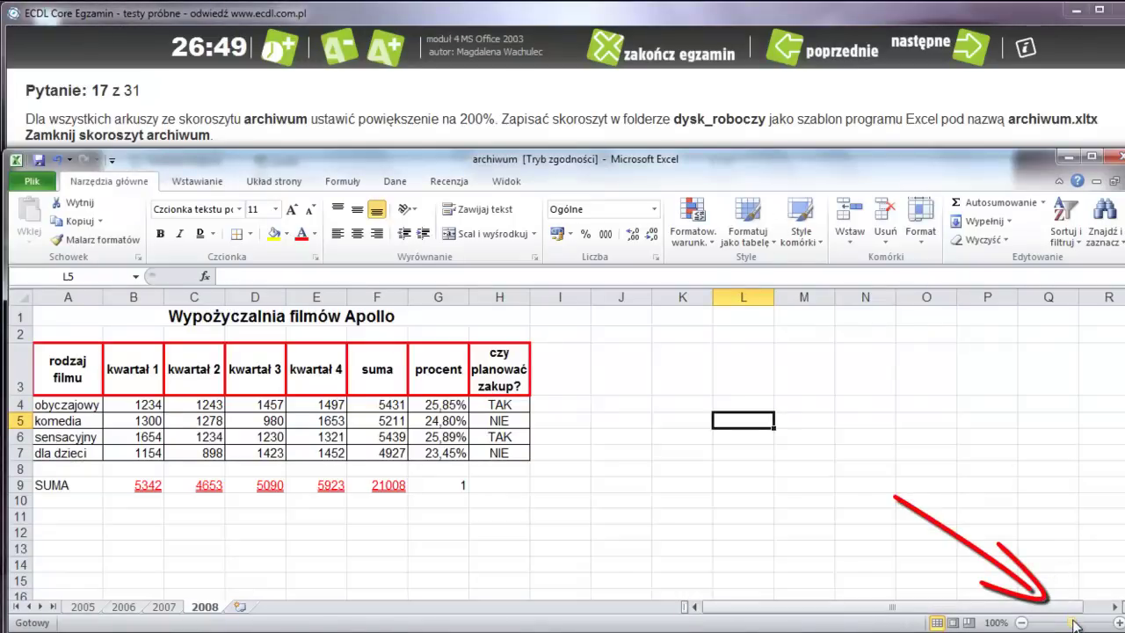
pyautogui.moveTo(1070, 621); pyautogui.dragTo(1089, 622)
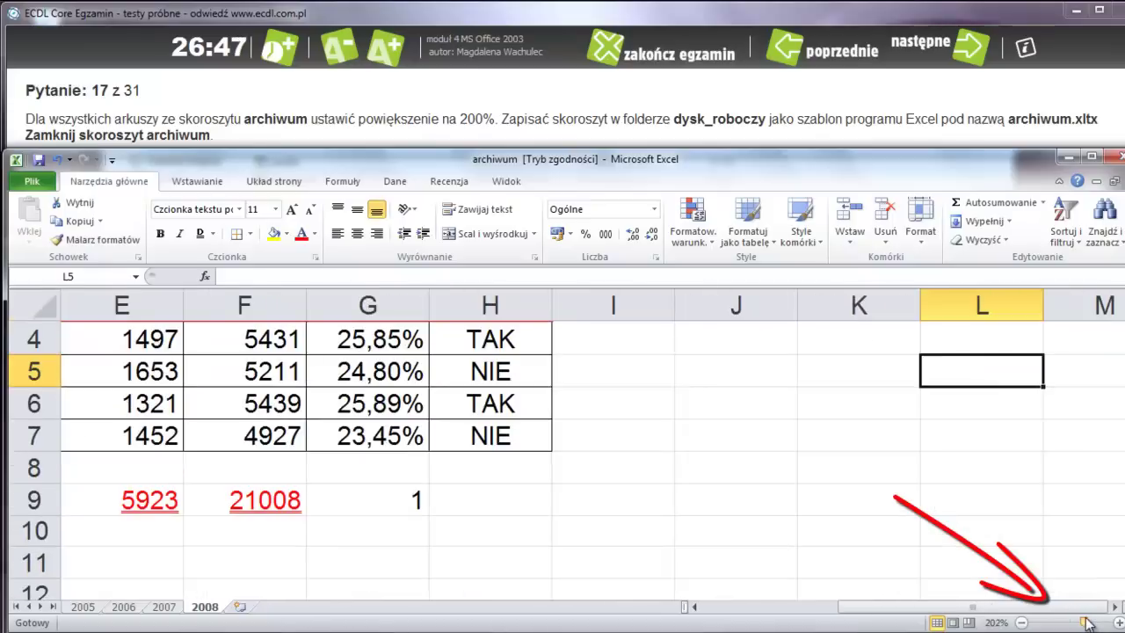
pyautogui.click(1021, 622)
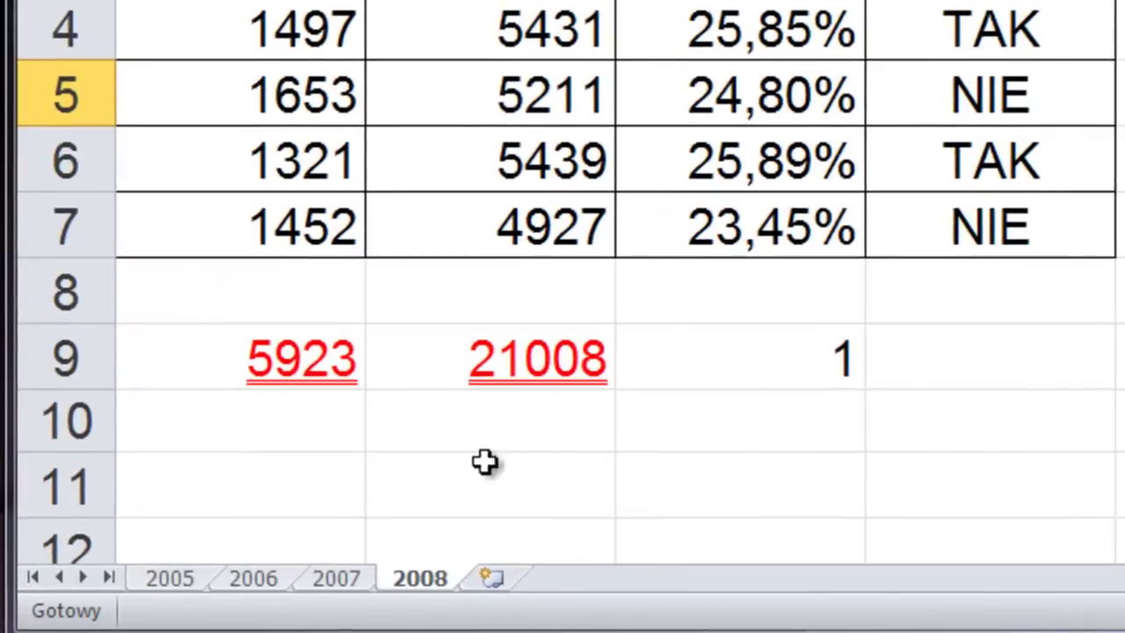
pyautogui.press('ctrl')
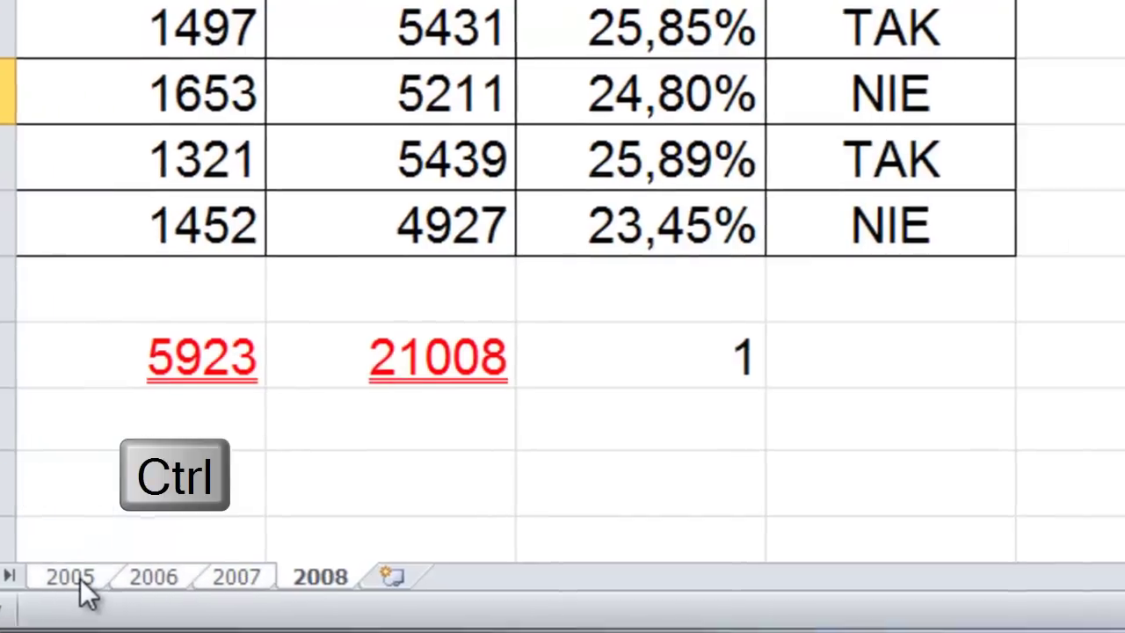
pyautogui.moveTo(971, 589); pyautogui.dragTo(971, 591)
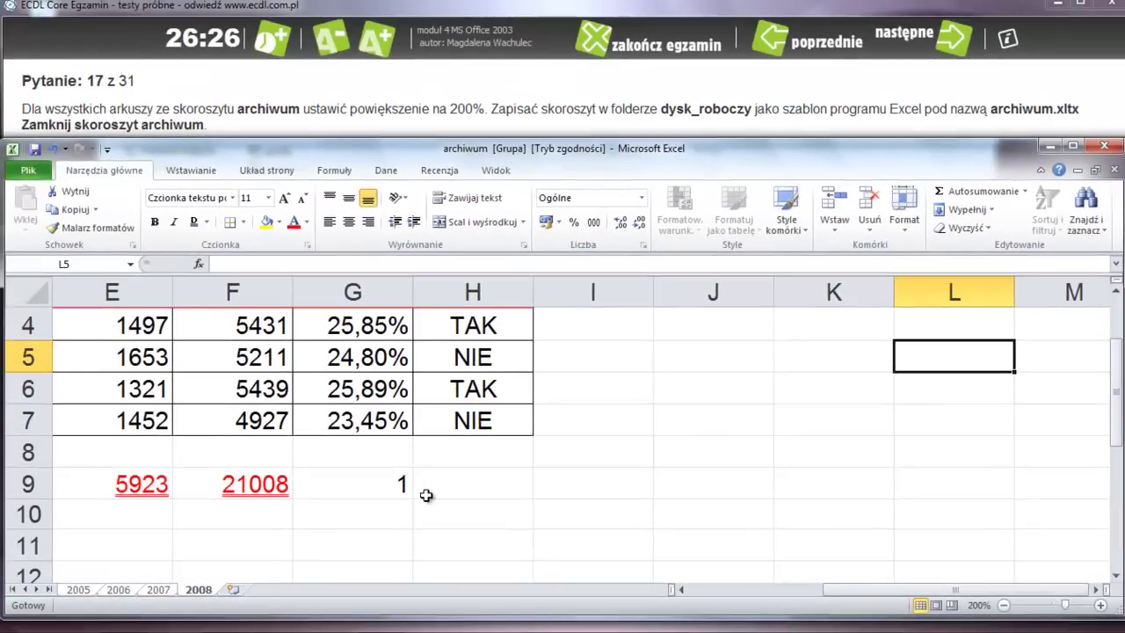
pyautogui.click(163, 591)
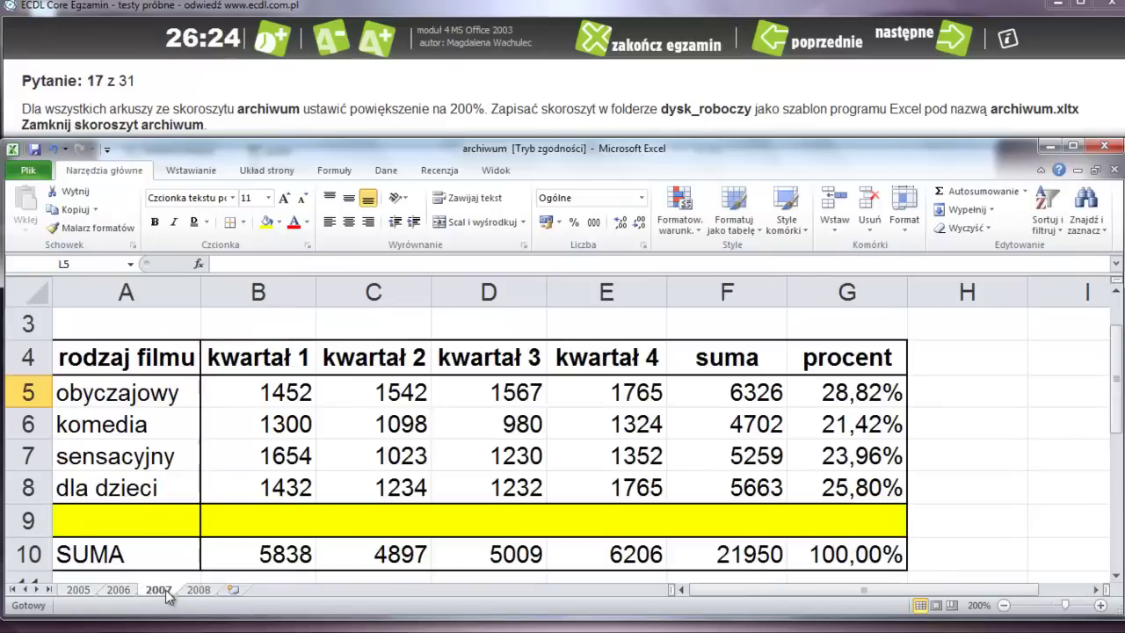
pyautogui.click(120, 592)
pyautogui.click(88, 592)
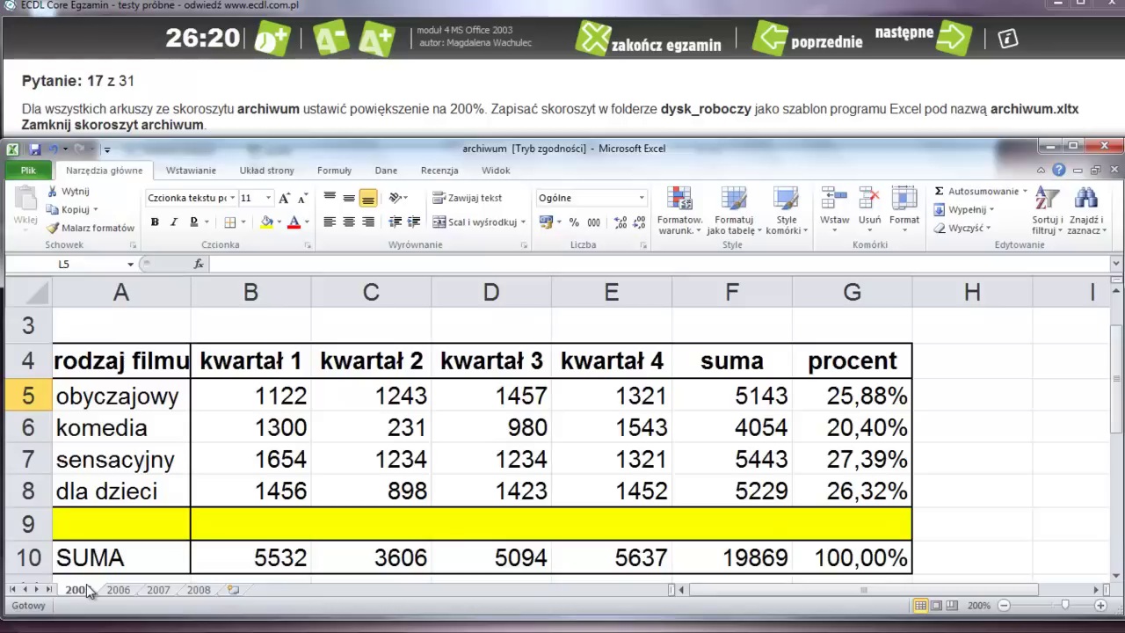
pyautogui.click(199, 591)
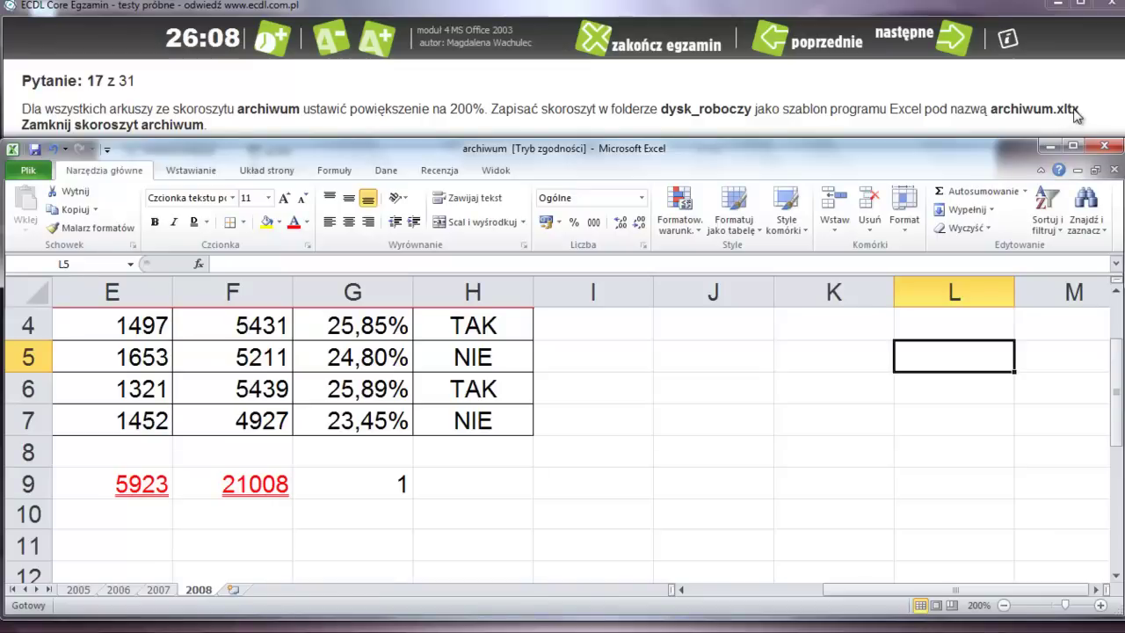
# - Save archiwum as Szablon programu Excel into the desktop's dysk_roboczy_m4 working folder
pyautogui.click(28, 169)
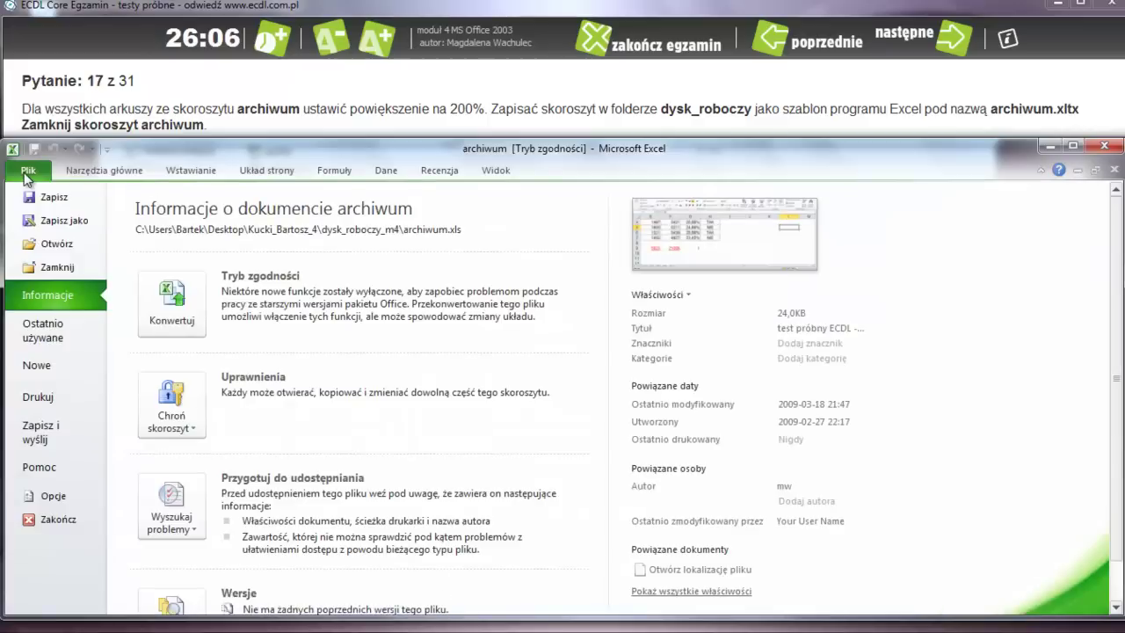
pyautogui.click(52, 221)
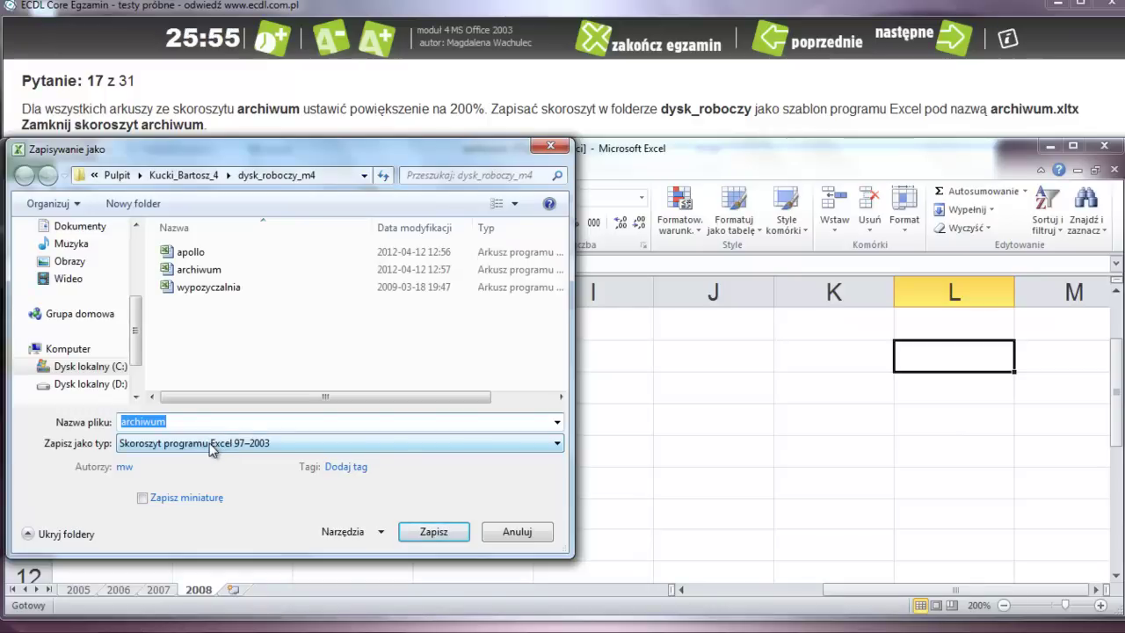
pyautogui.click(207, 444)
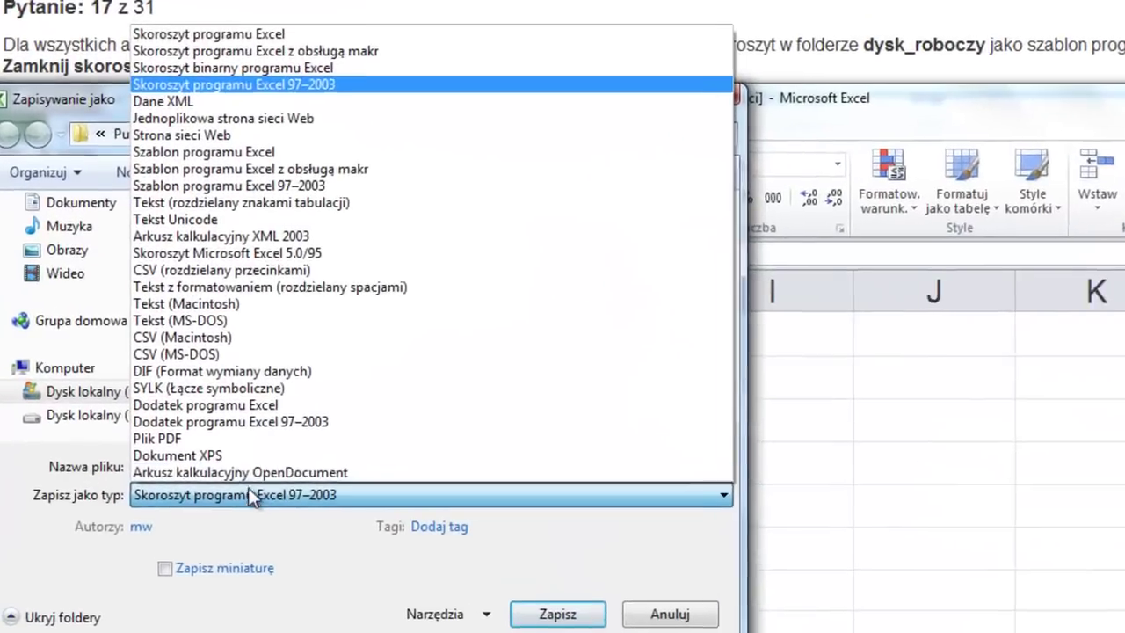
pyautogui.click(200, 154)
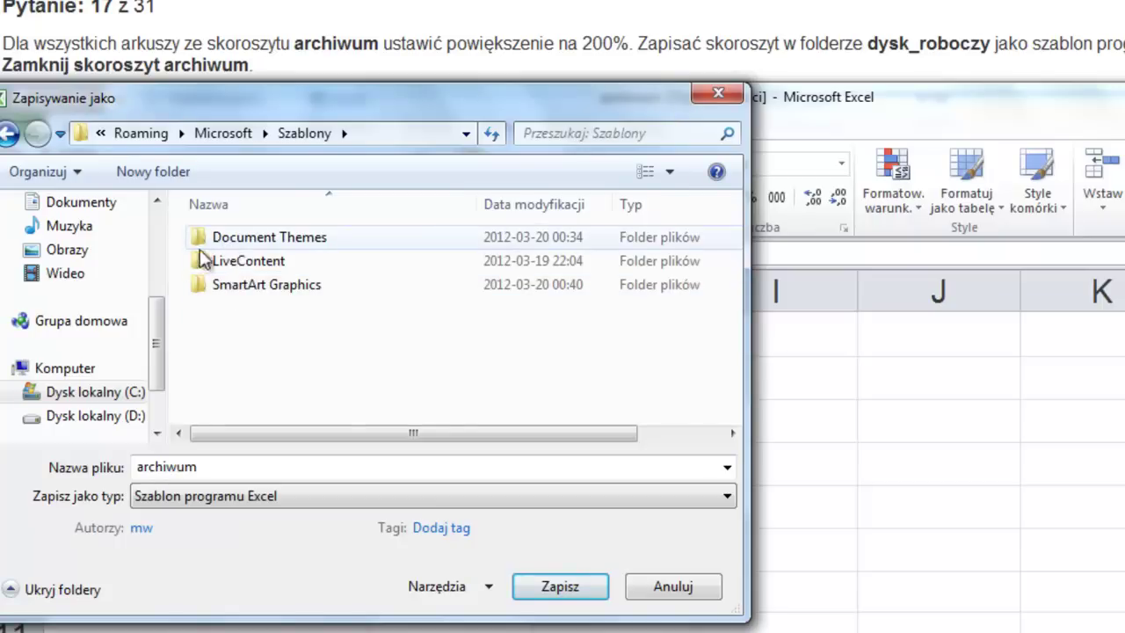
pyautogui.moveTo(158, 324); pyautogui.dragTo(156, 257)
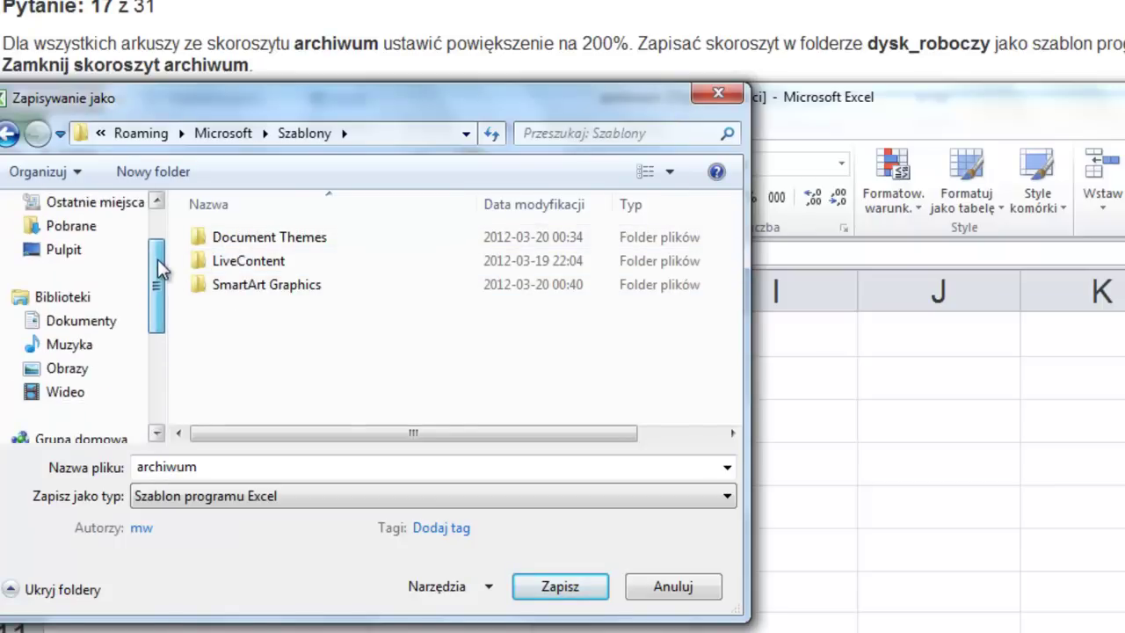
pyautogui.click(48, 253)
pyautogui.moveTo(732, 276); pyautogui.dragTo(742, 420)
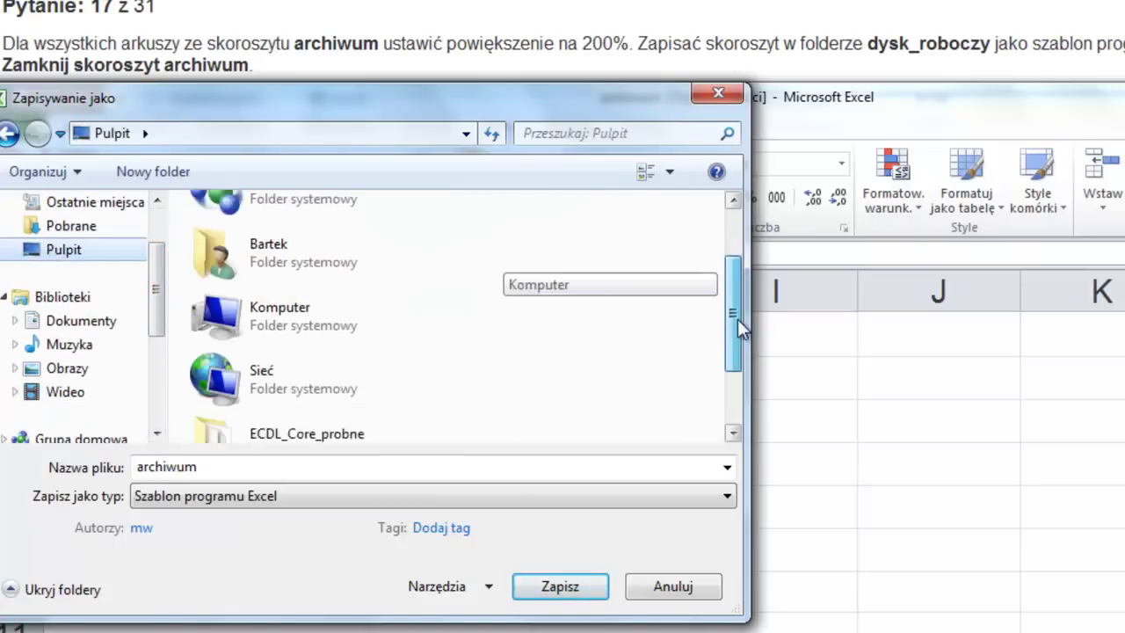
pyautogui.doubleClick(325, 413)
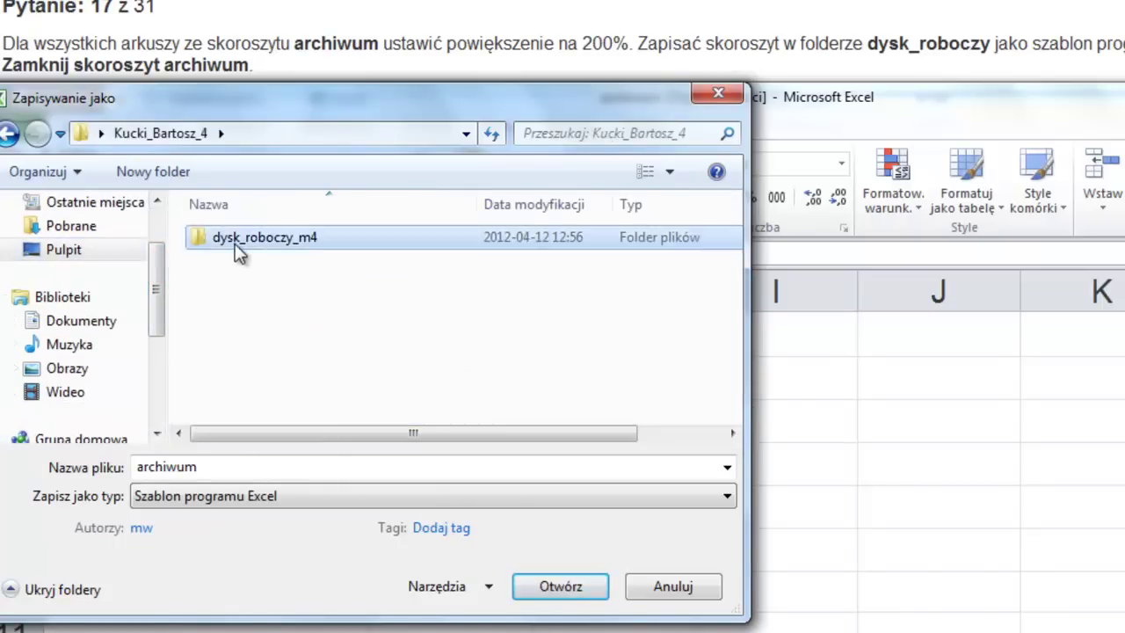
pyautogui.doubleClick(303, 240)
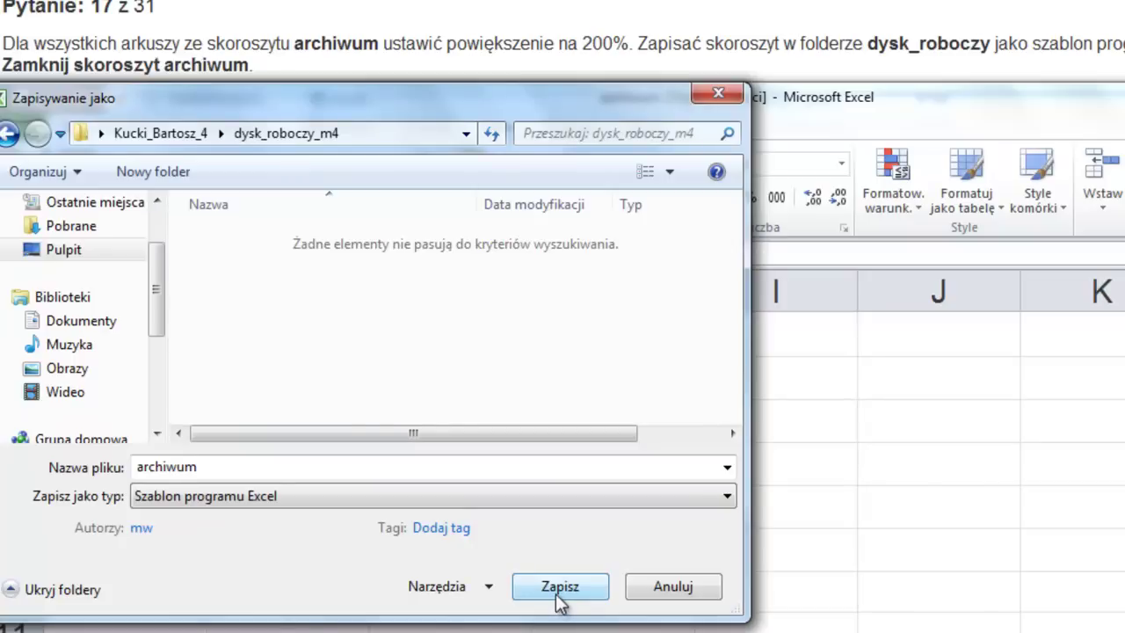
pyautogui.click(563, 588)
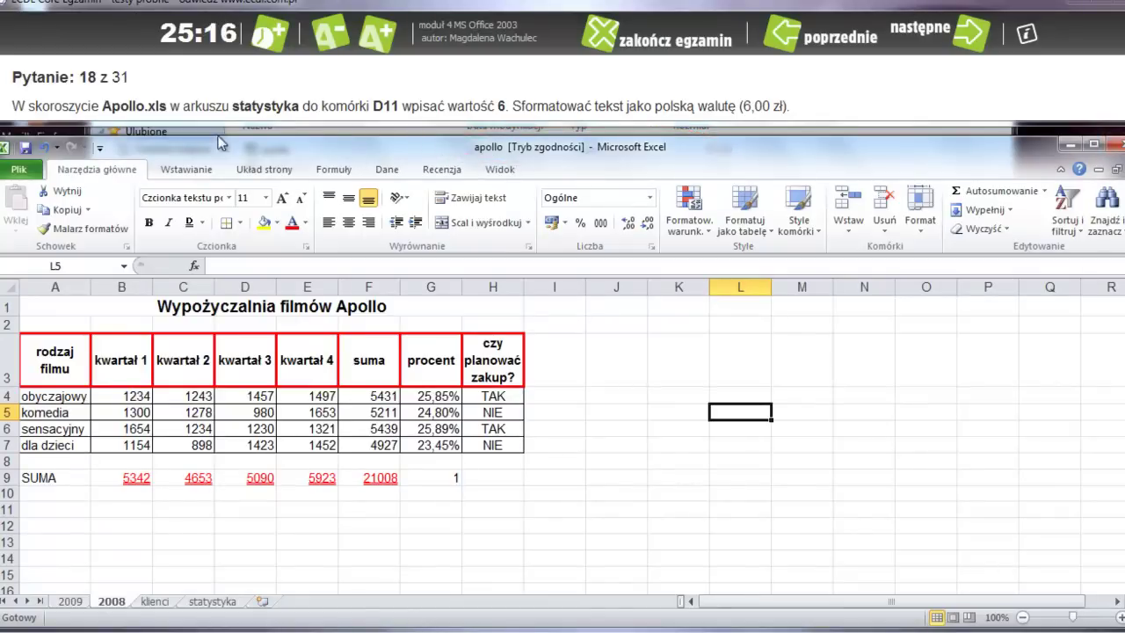
# - Enter the value 6 in cell D11 of the statystyka sheet
pyautogui.click(211, 603)
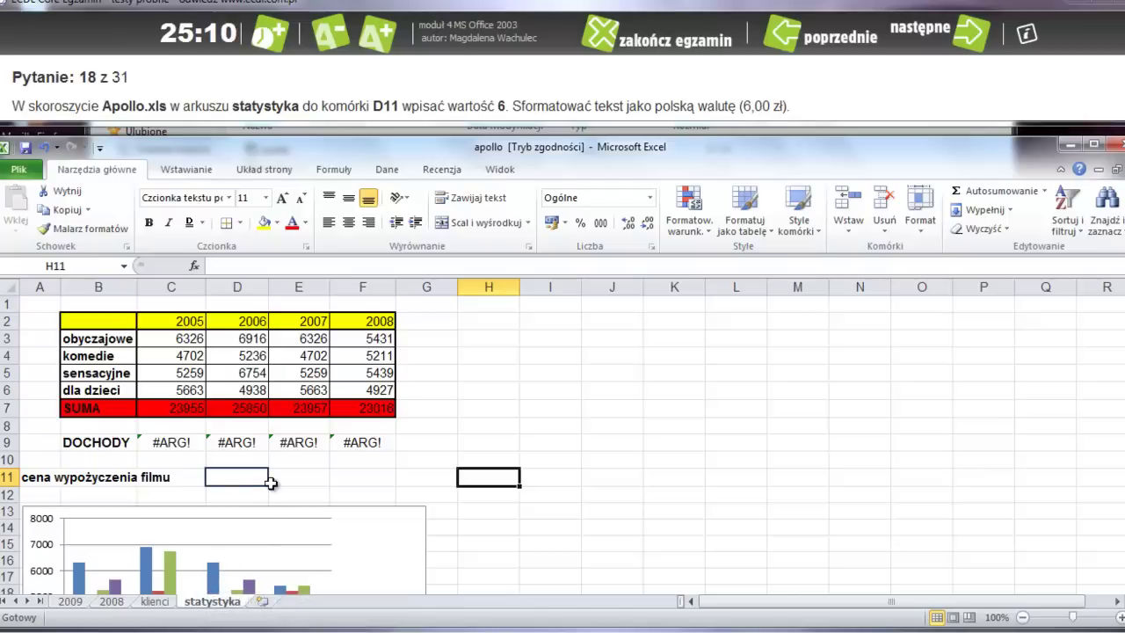
pyautogui.click(234, 480)
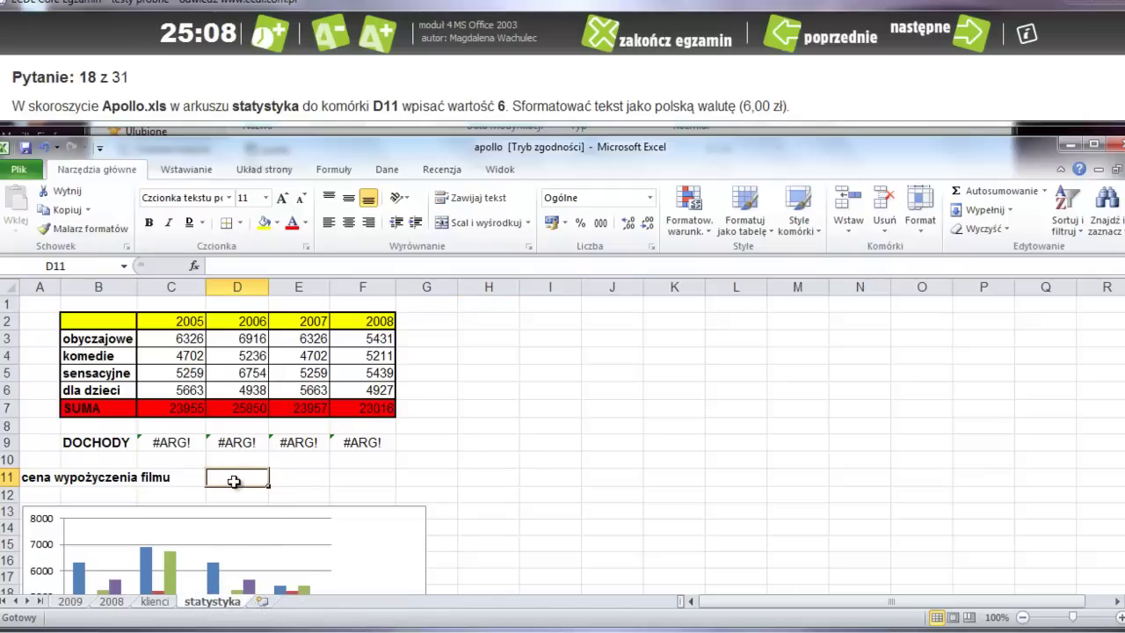
pyautogui.write('6')
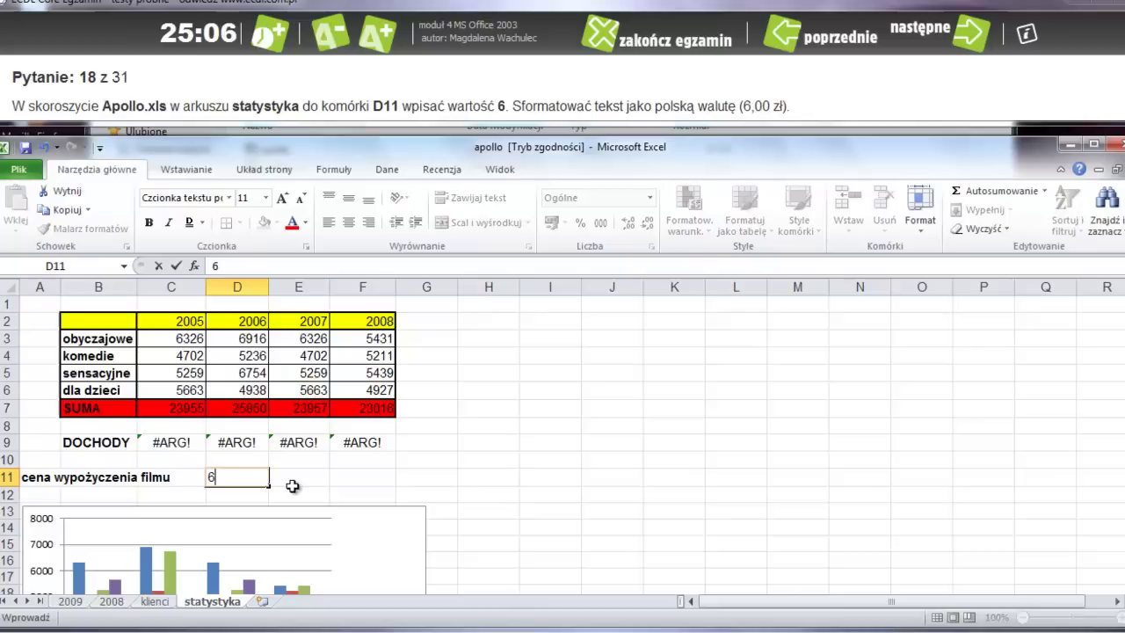
pyautogui.click(315, 479)
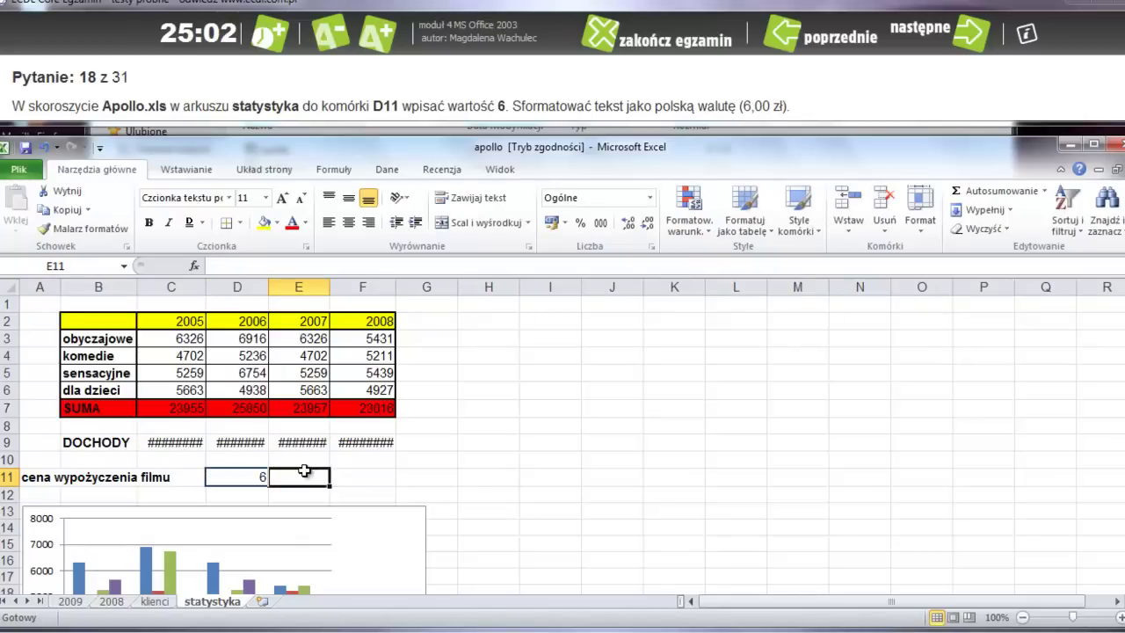
# - Apply the Walutowe currency format to D11 so it reads 6,00 zł, then advance
pyautogui.click(253, 479)
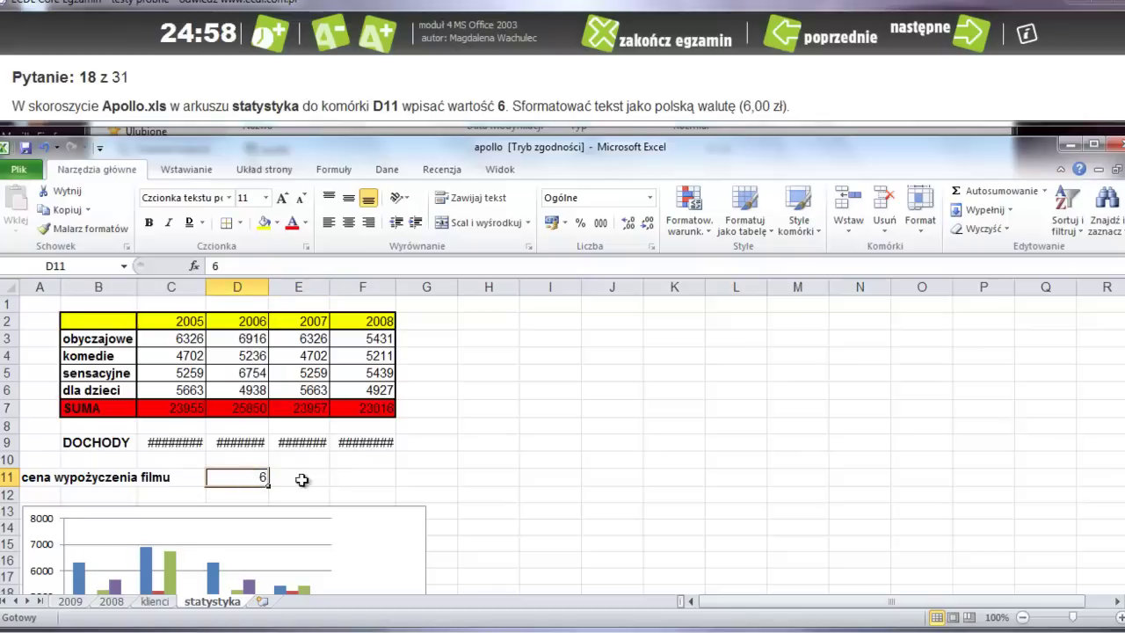
pyautogui.click(649, 197)
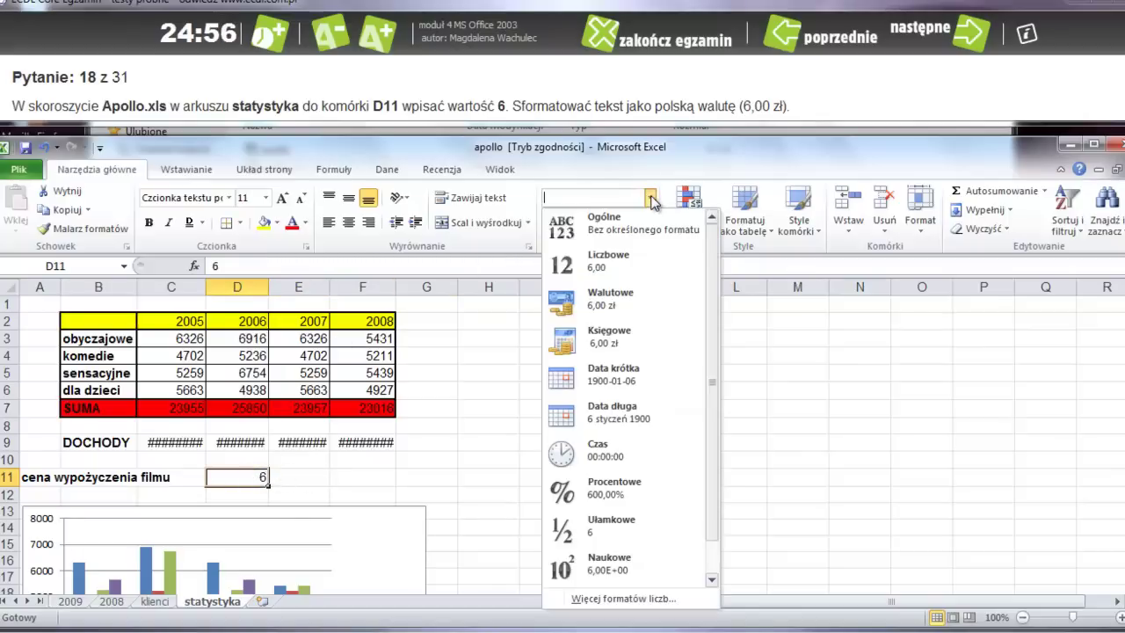
pyautogui.click(620, 300)
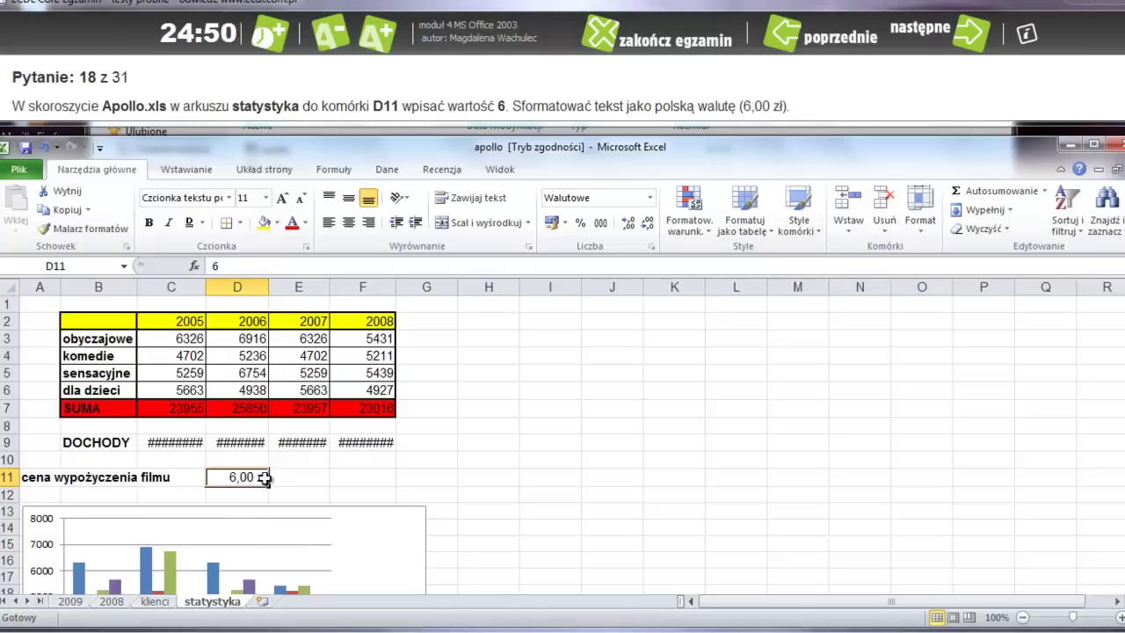
pyautogui.click(938, 39)
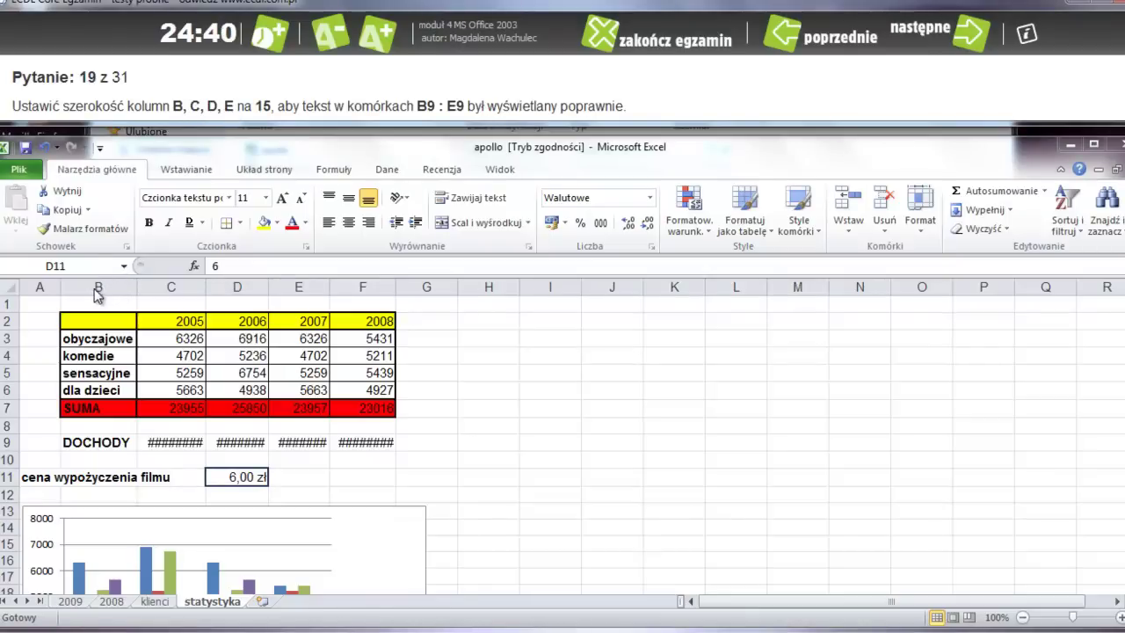
# - Set the column width of columns B–E to 15 via Szerokość kolumny
pyautogui.moveTo(96, 290)
pyautogui.mouseDown()
pyautogui.moveTo(189, 281)
pyautogui.moveTo(286, 412)
pyautogui.mouseUp()
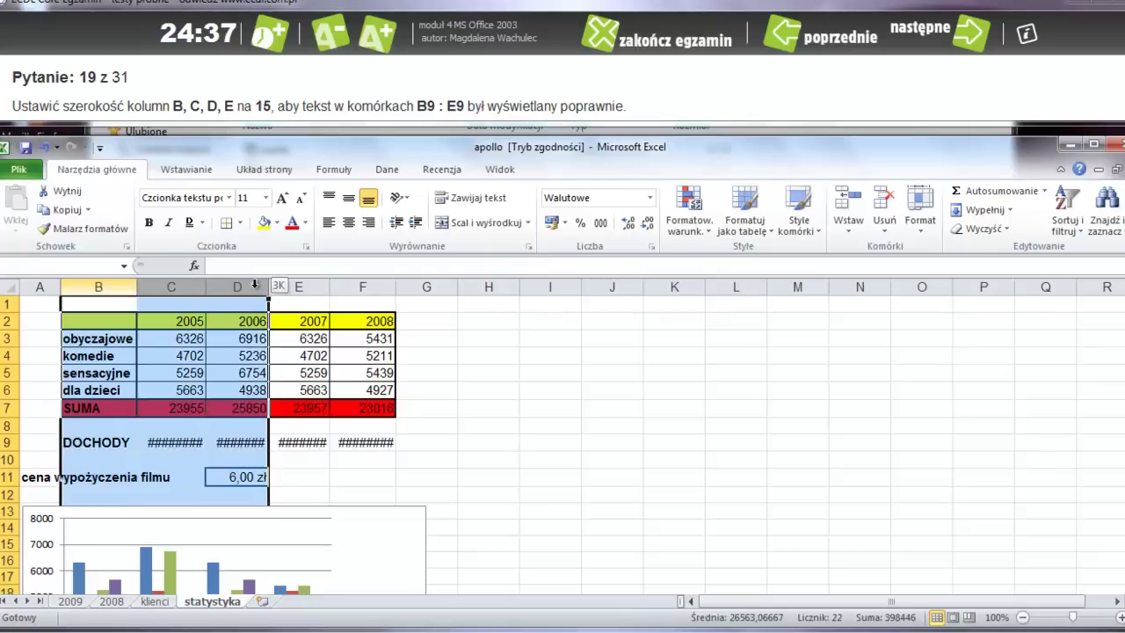
pyautogui.rightClick(97, 287)
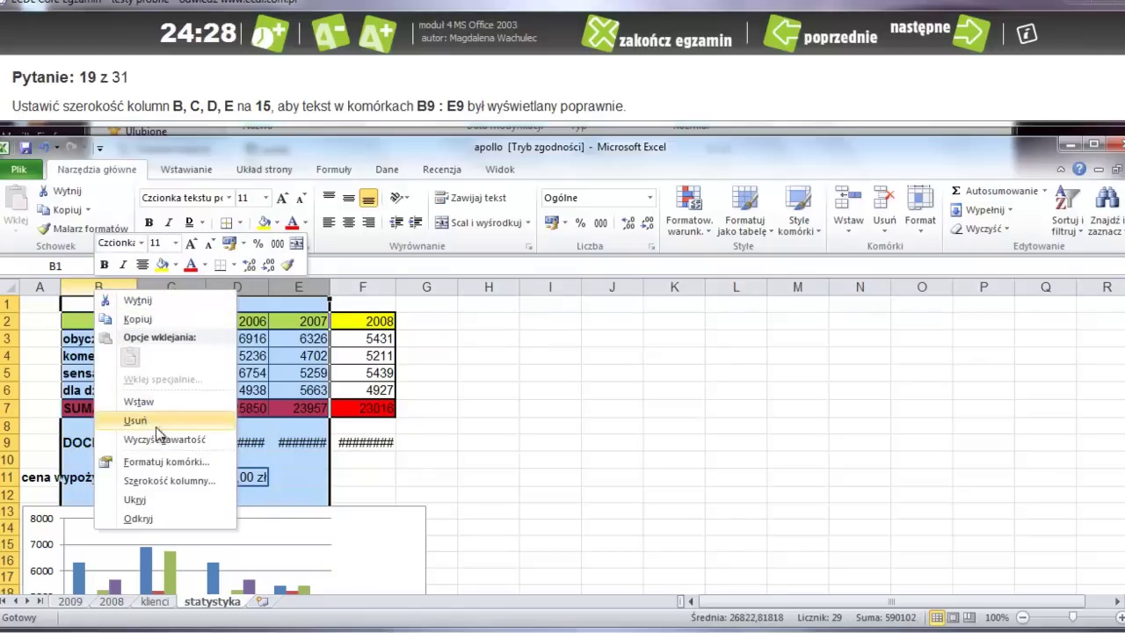
pyautogui.click(163, 481)
pyautogui.write('15')
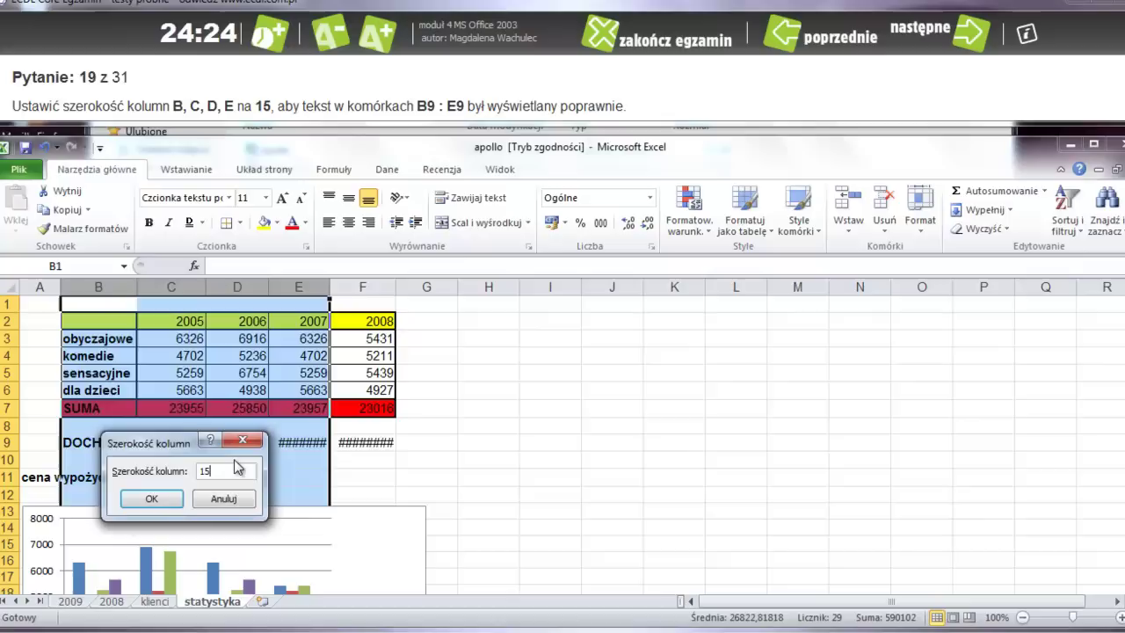
pyautogui.click(150, 499)
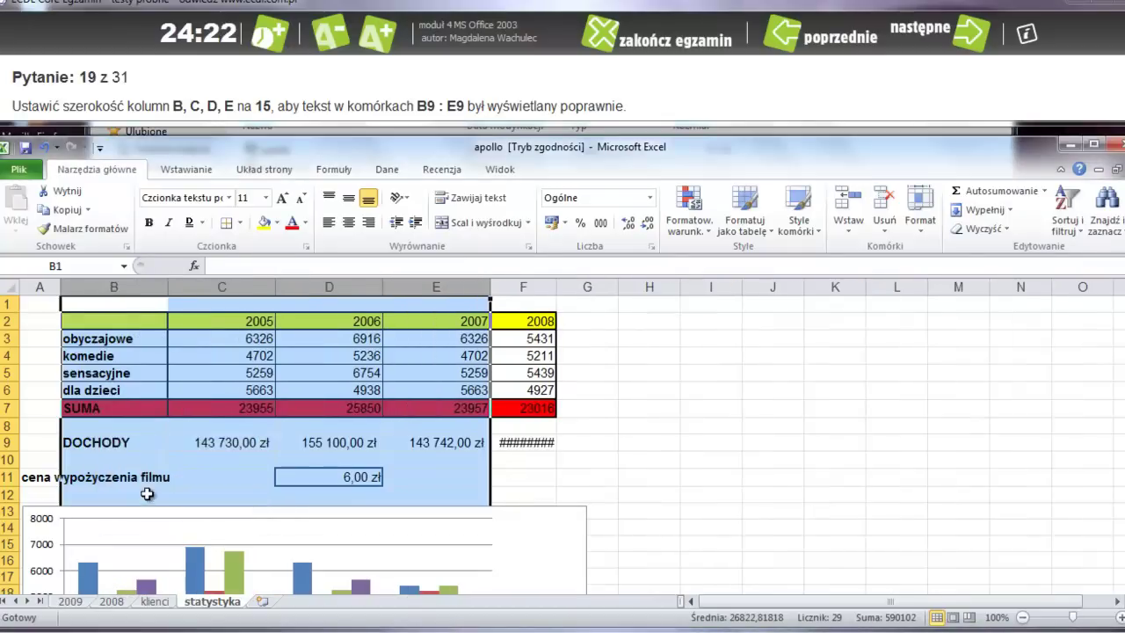
pyautogui.click(693, 400)
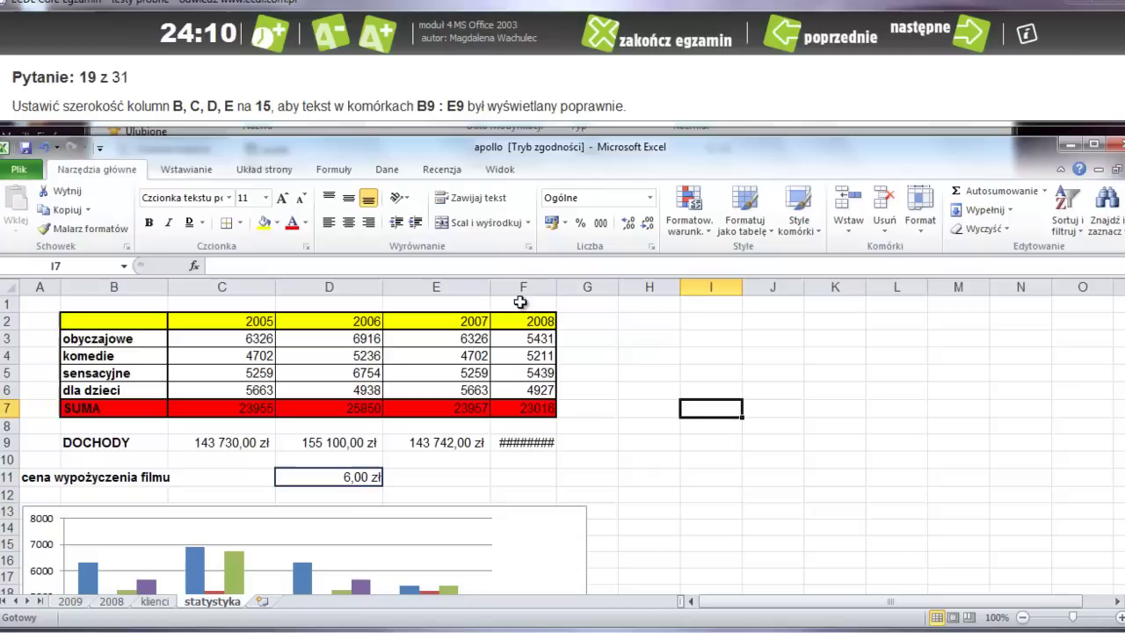
# - Copy the author's name from C11 on sheet 2009 into F12 on statystyka
pyautogui.click(937, 35)
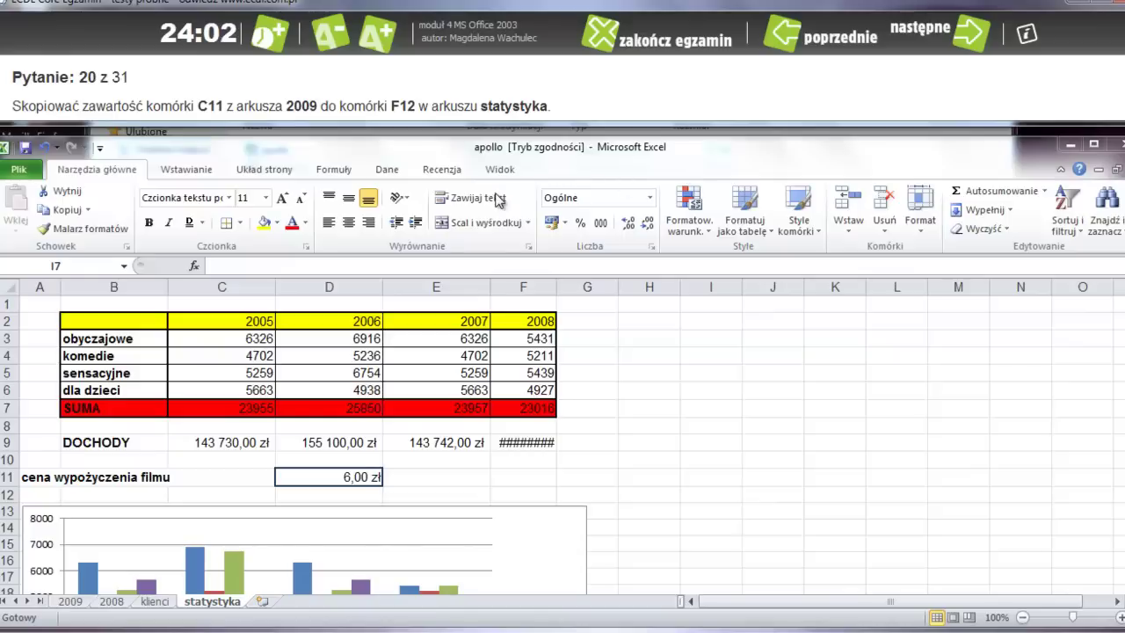
pyautogui.click(71, 602)
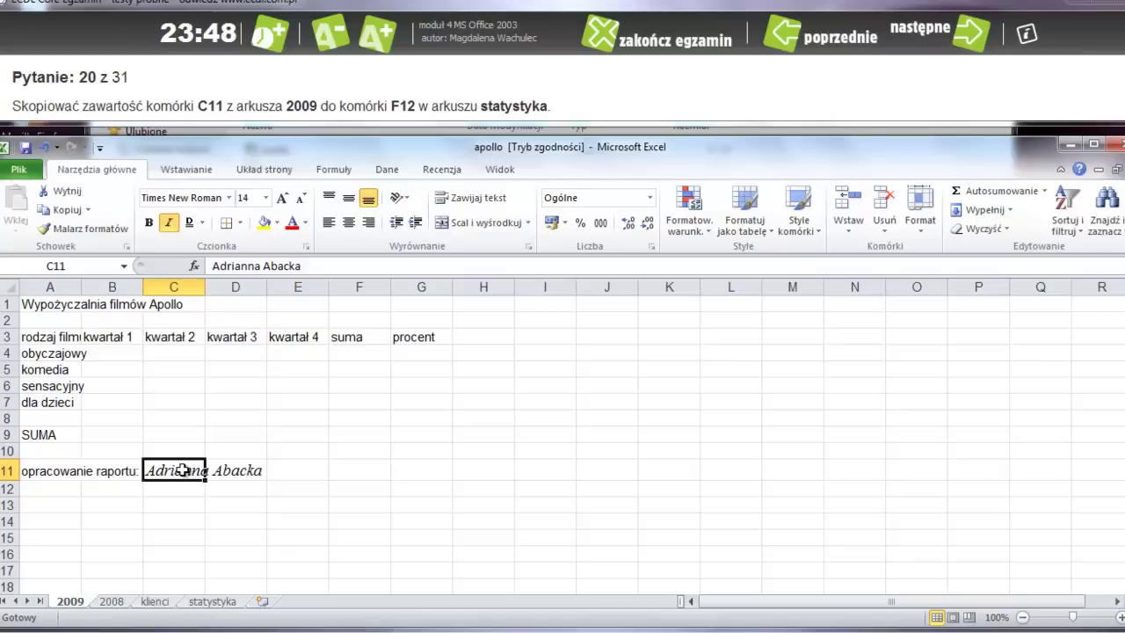
pyautogui.hotkey('ctrl', 'c')
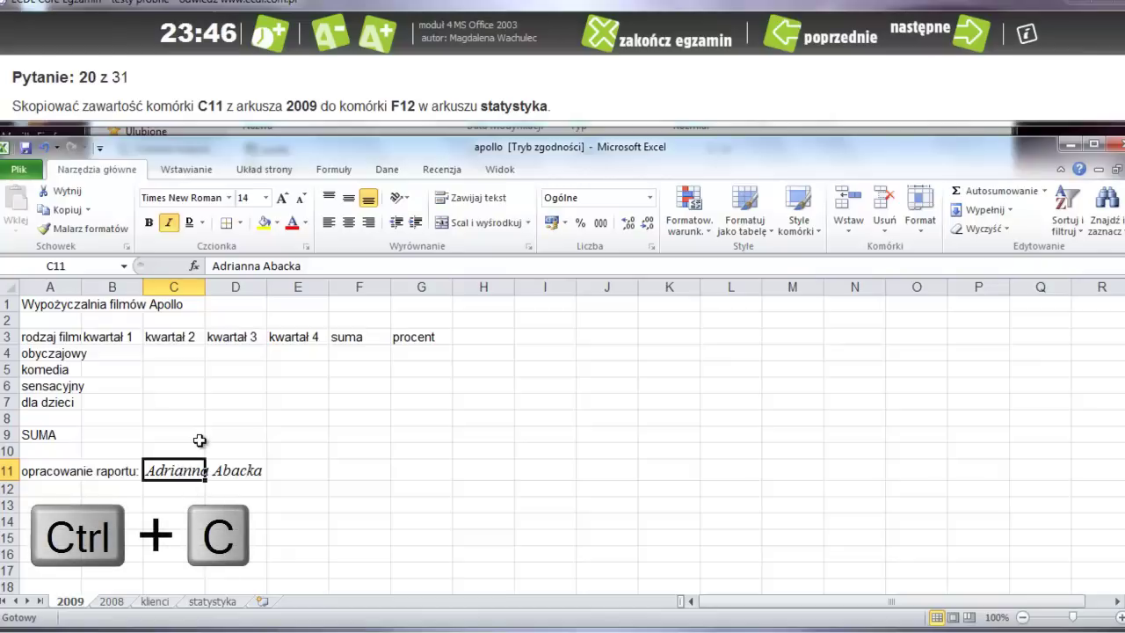
pyautogui.hotkey('ctrl', 'c')
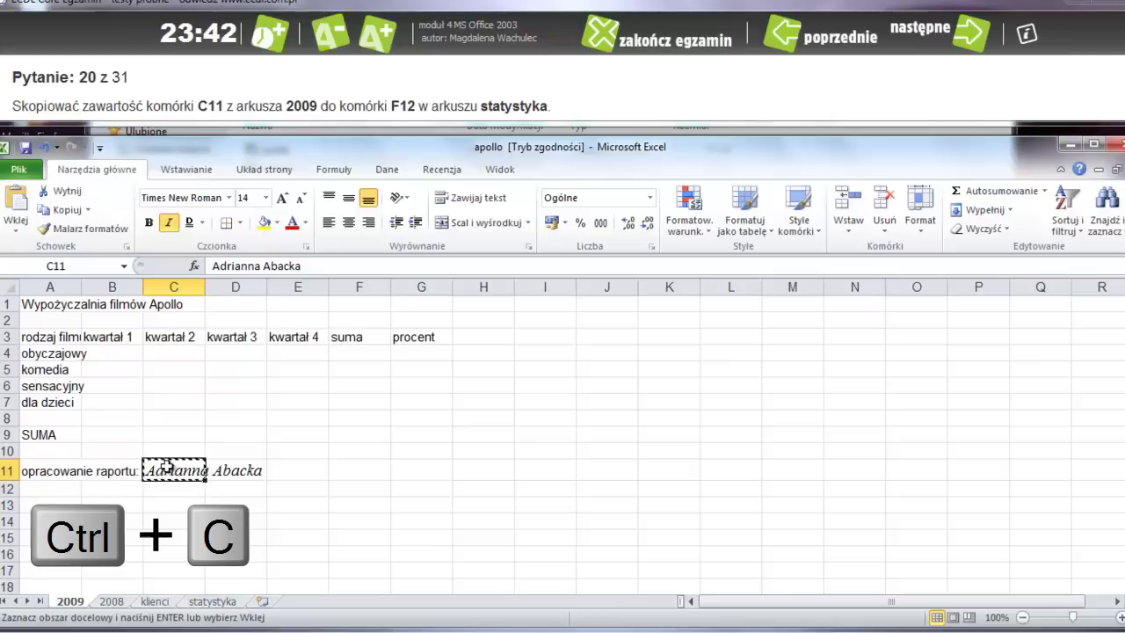
pyautogui.click(227, 602)
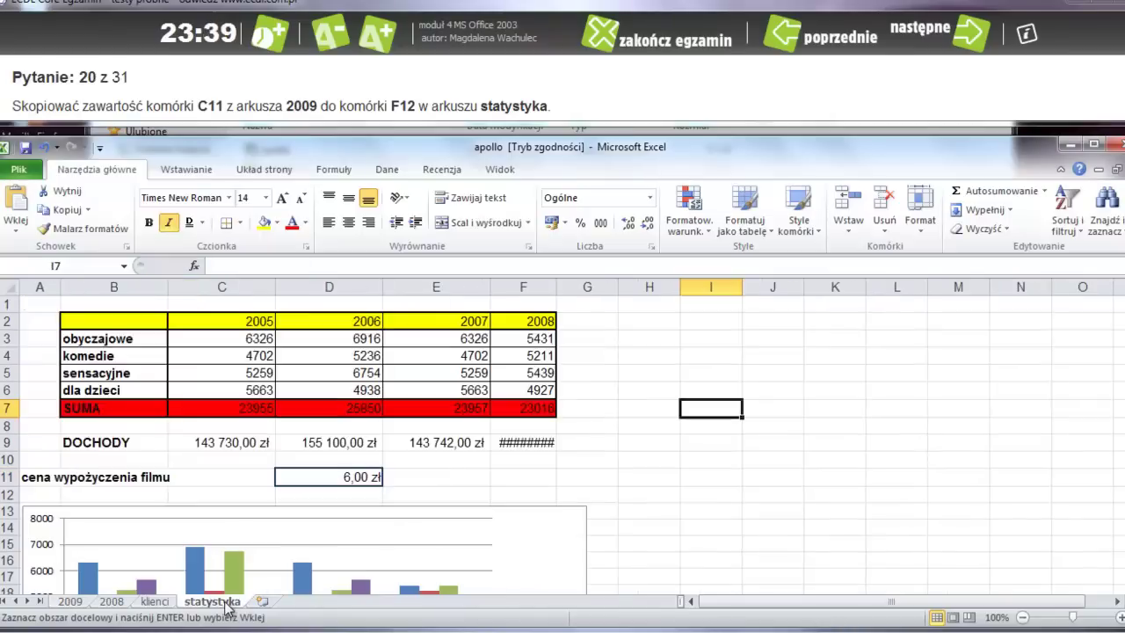
pyautogui.click(530, 494)
pyautogui.hotkey('ctrl', 'v')
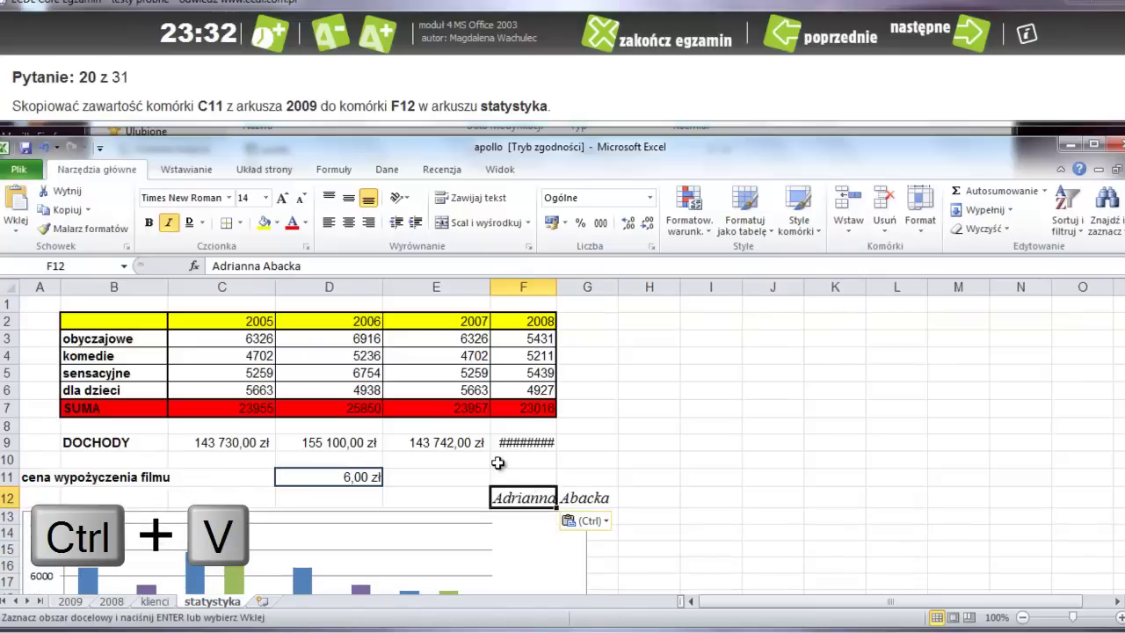
pyautogui.click(974, 49)
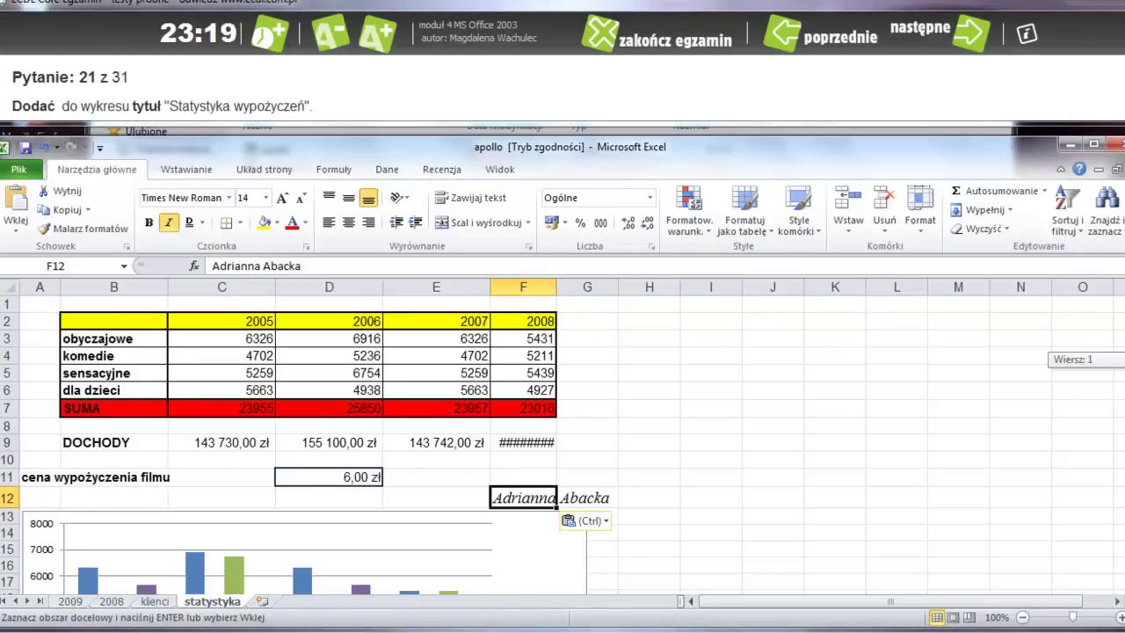
# - Add the title 'Statystyka wypożyczeń' above the rental chart, then advance to question 22
pyautogui.scroll(-2, 484, 459)
pyautogui.scroll(-1, 483, 459)
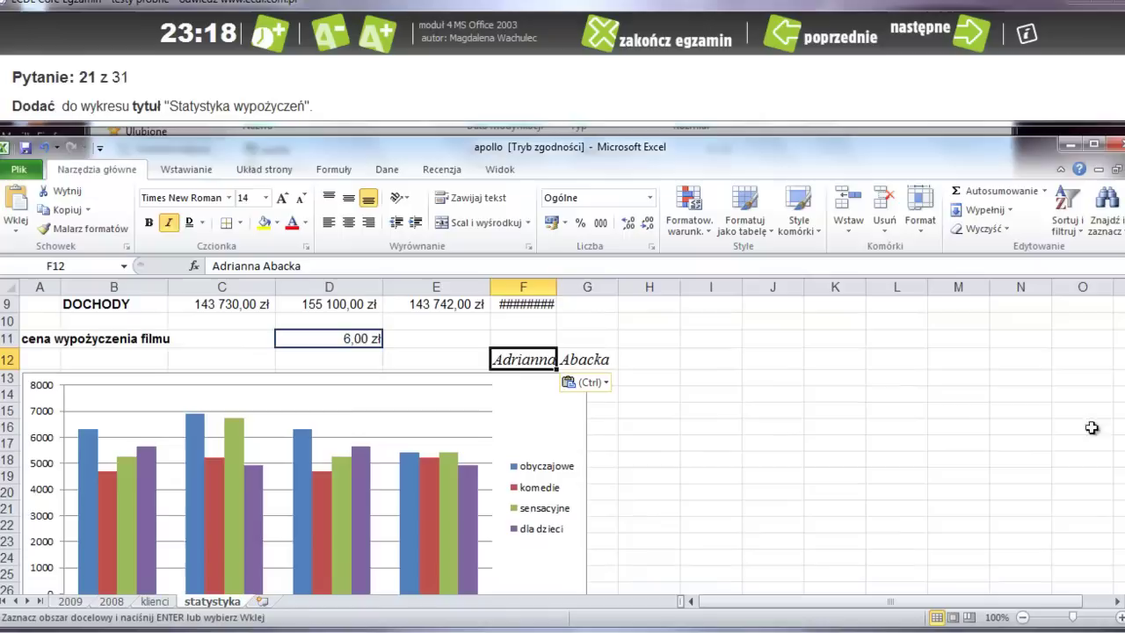
pyautogui.click(535, 400)
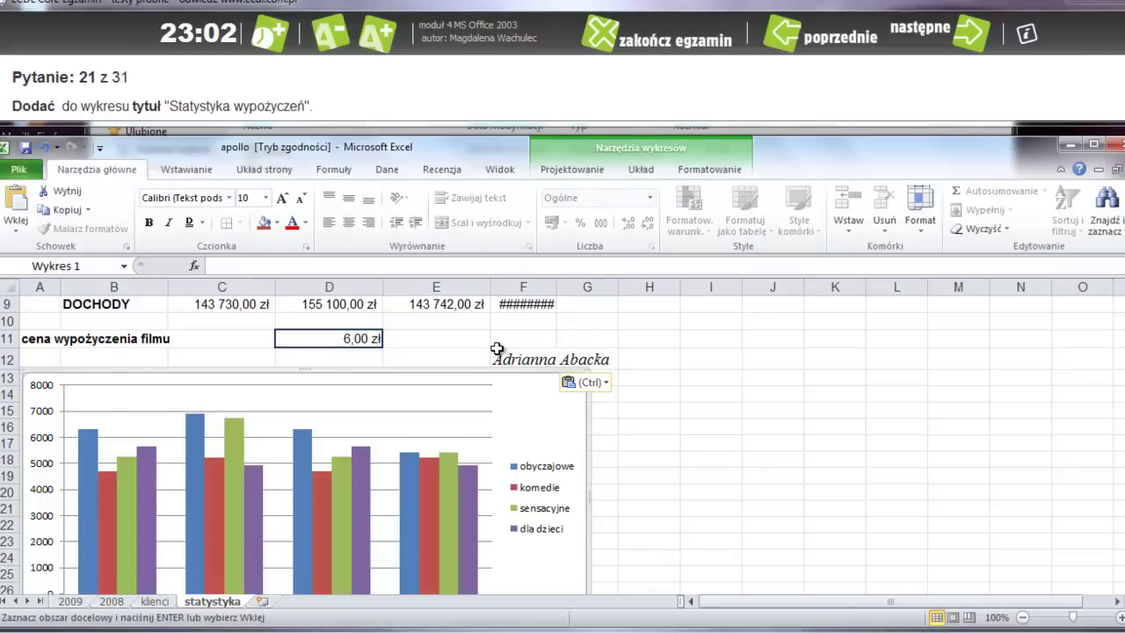
pyautogui.click(643, 170)
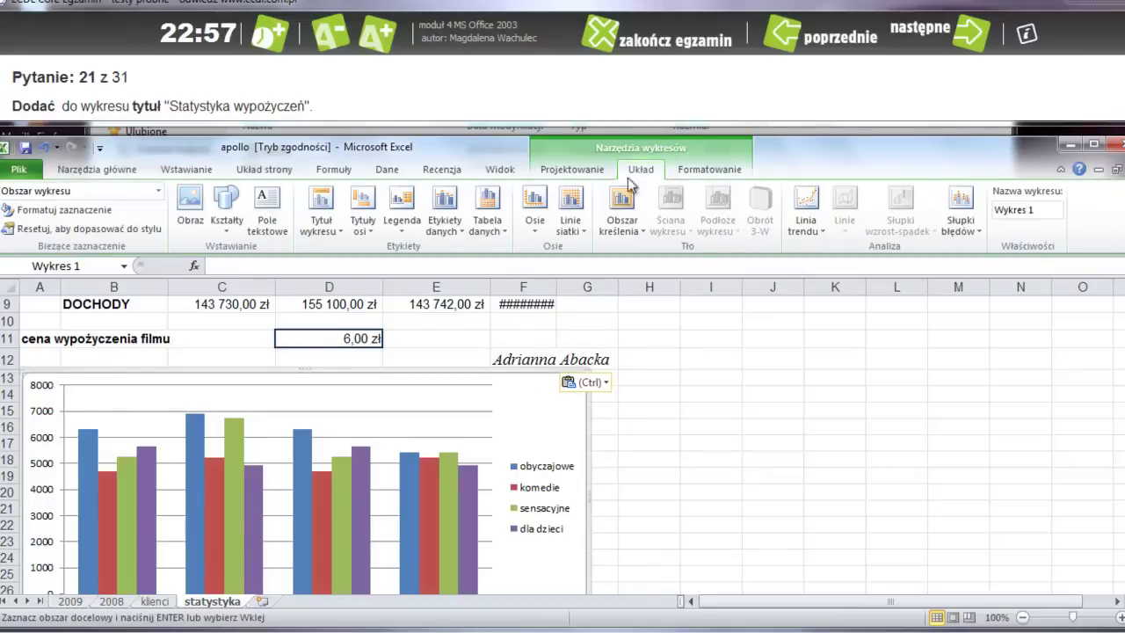
pyautogui.click(327, 228)
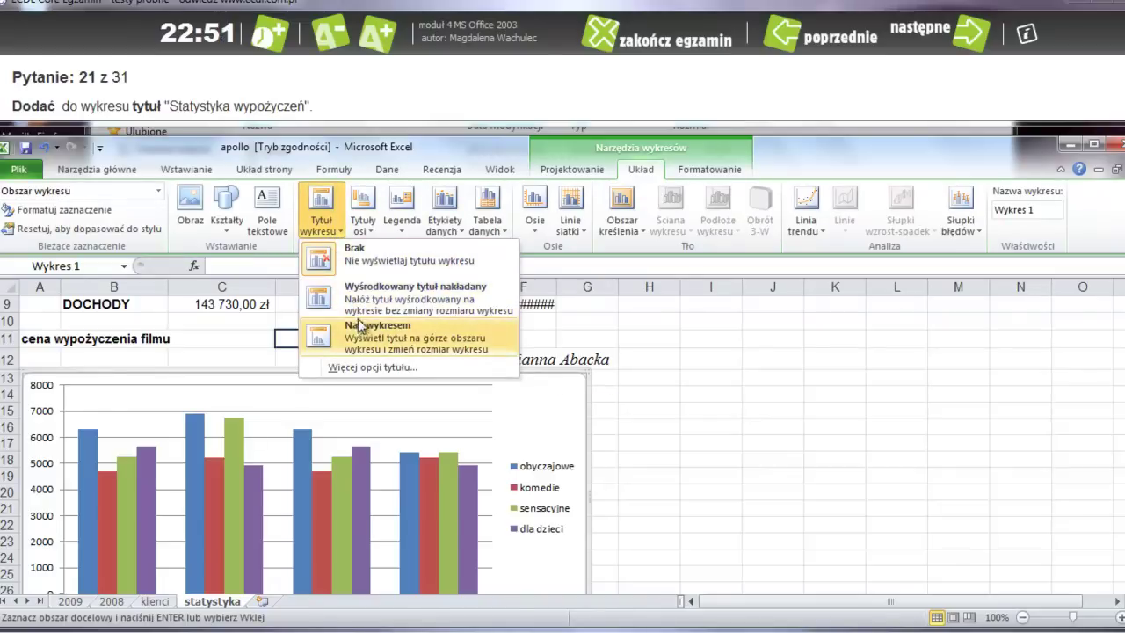
pyautogui.click(384, 334)
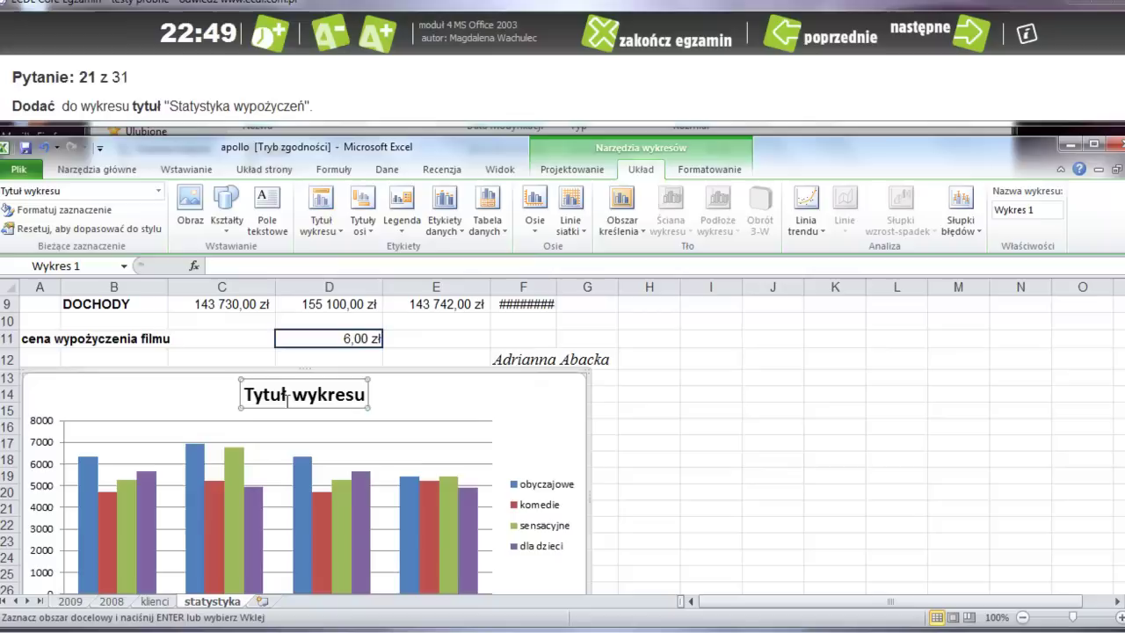
pyautogui.moveTo(366, 395); pyautogui.dragTo(246, 396)
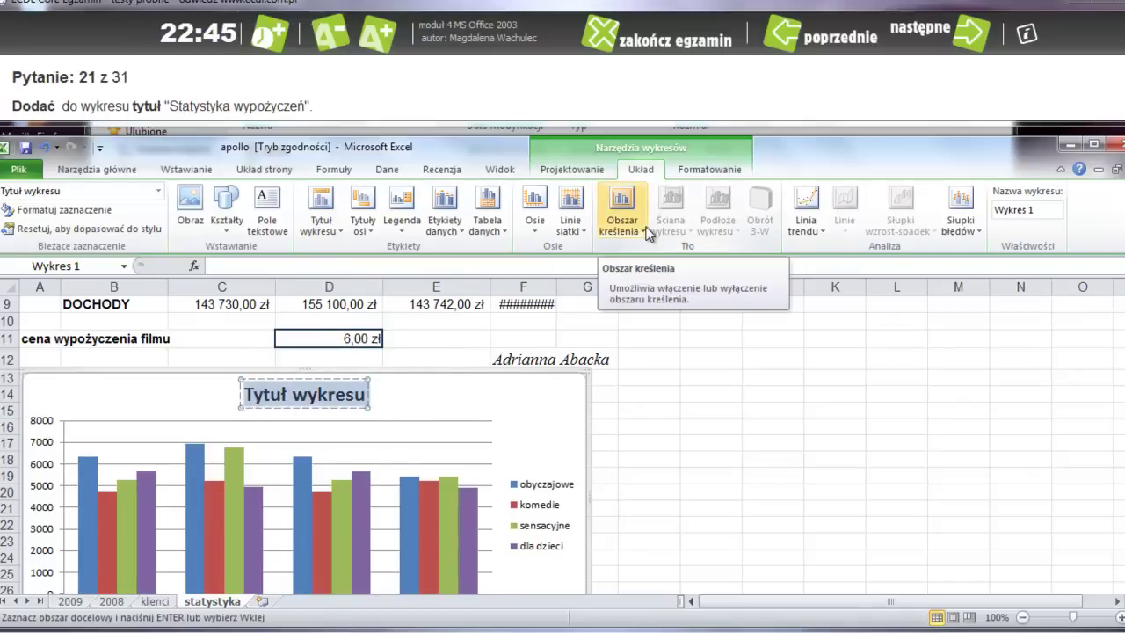
pyautogui.write('Staty')
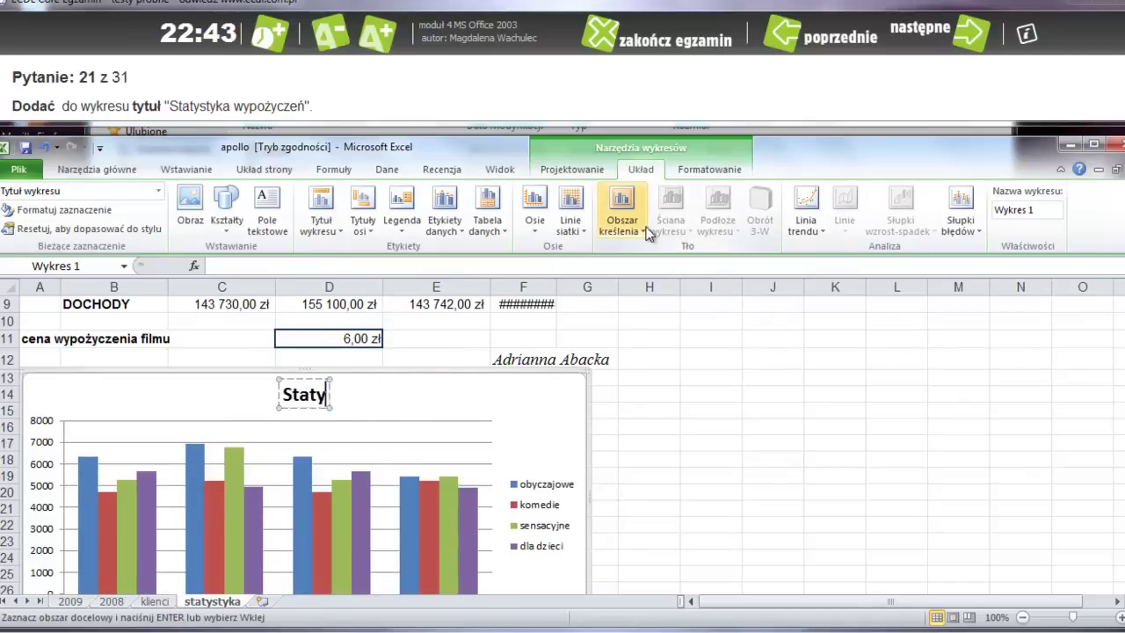
pyautogui.write('styka wy')
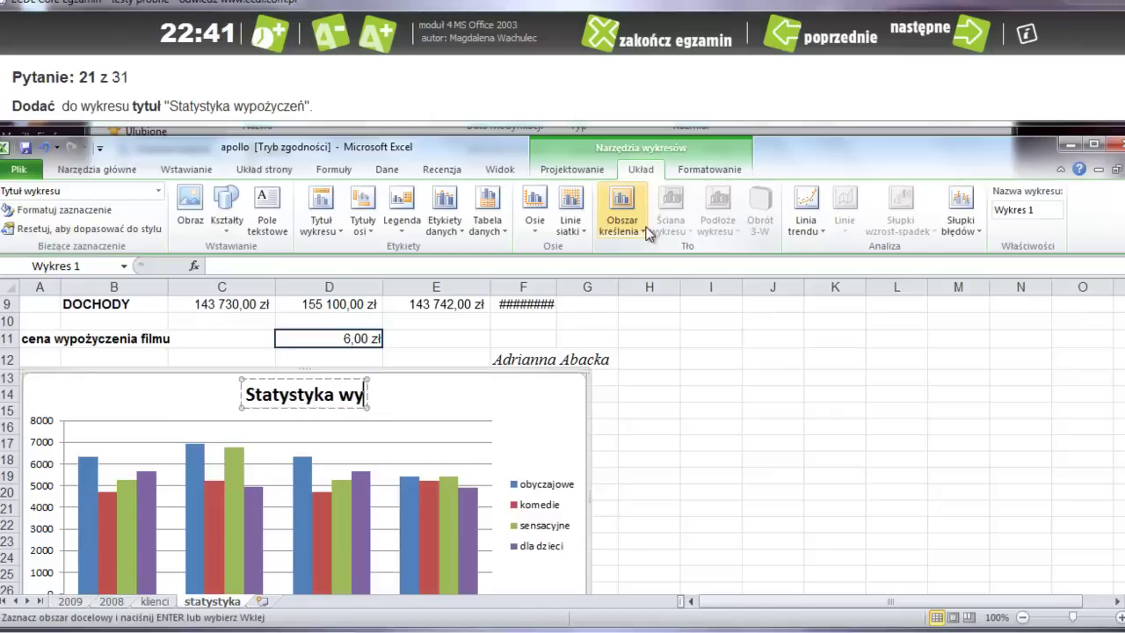
pyautogui.write('pożyczeń')
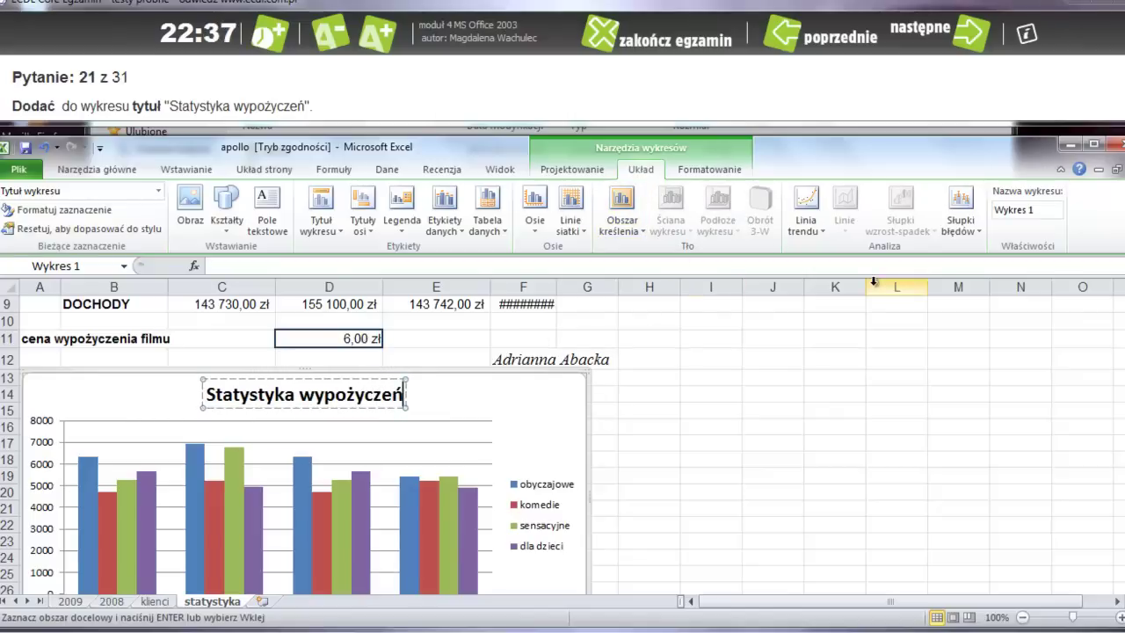
pyautogui.click(731, 395)
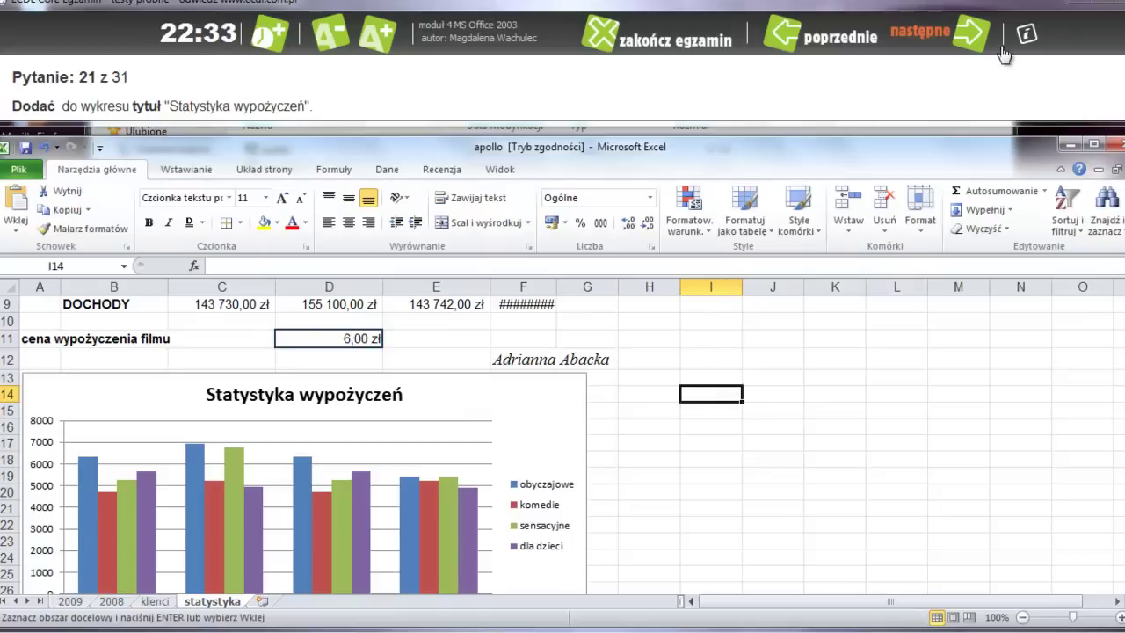
pyautogui.click(967, 35)
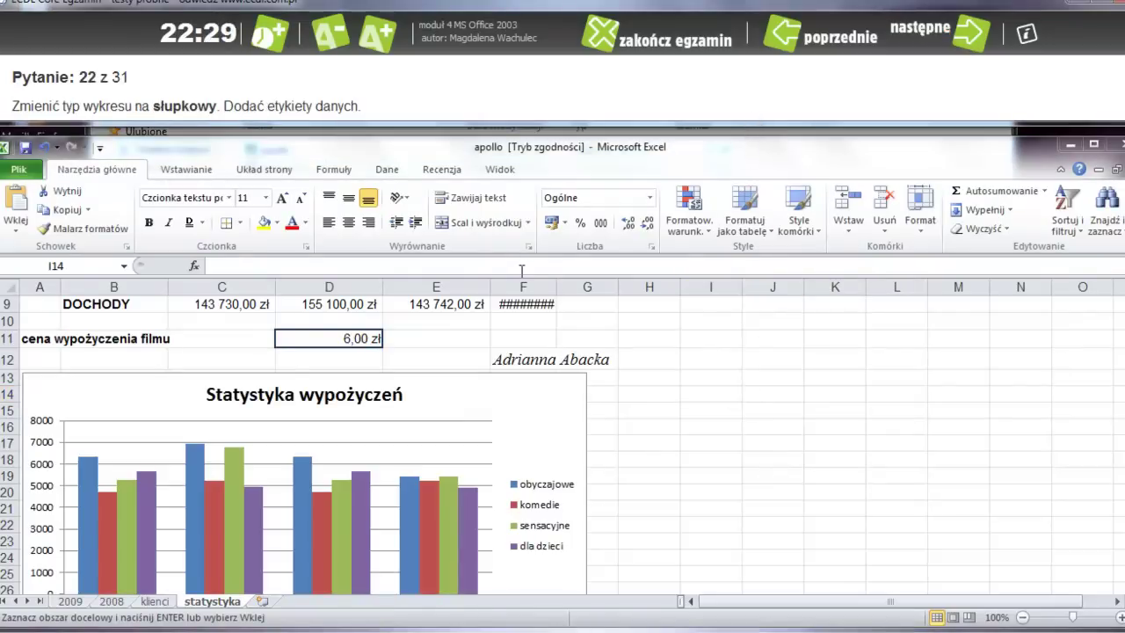
# - Change the chart type to the first Słupkowy subtype, a clustered horizontal bar chart
pyautogui.click(559, 387)
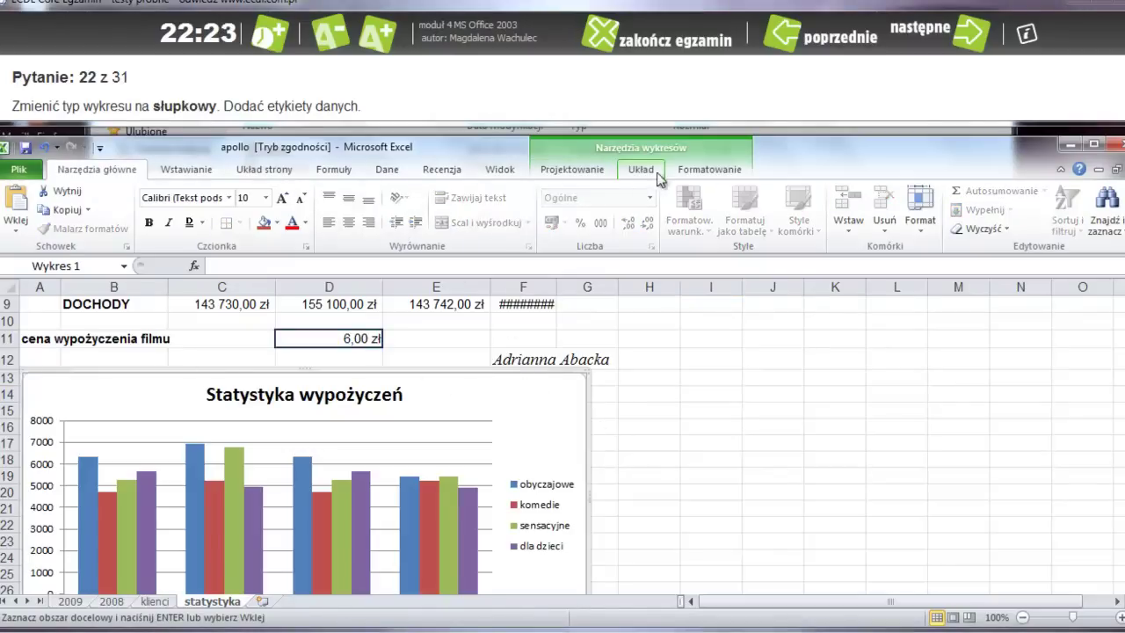
pyautogui.click(572, 169)
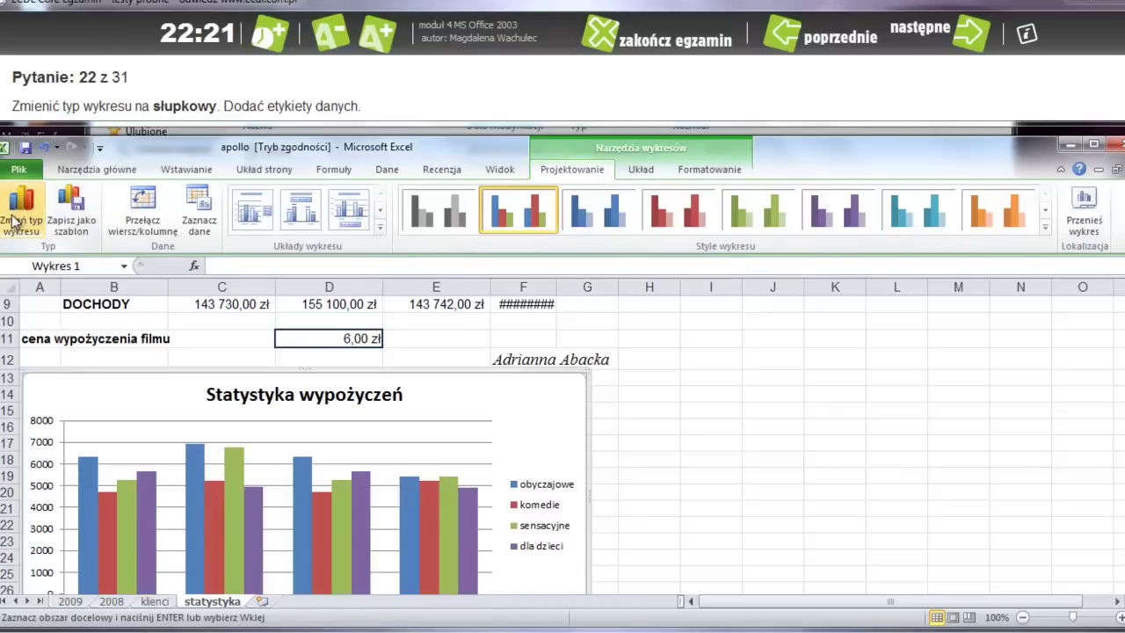
pyautogui.click(19, 211)
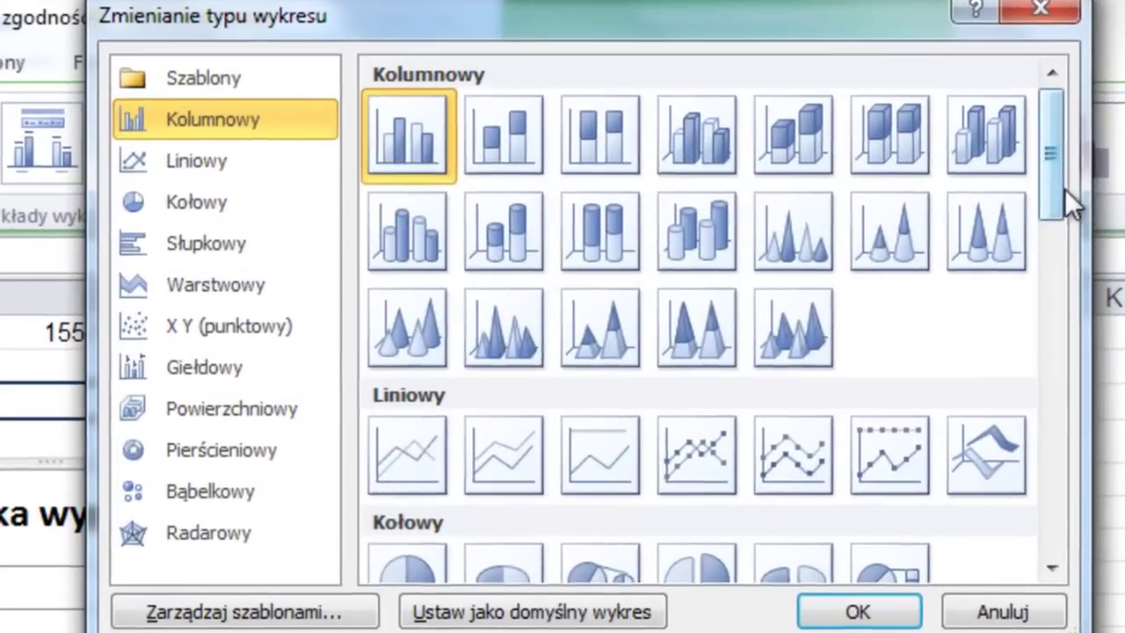
pyautogui.click(189, 243)
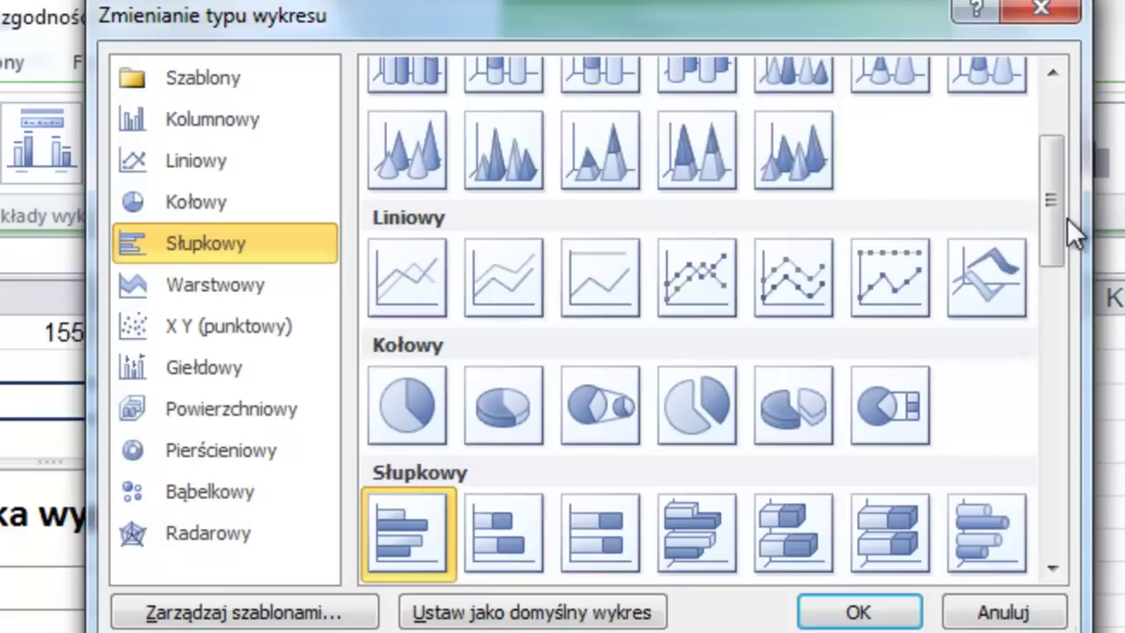
pyautogui.scroll(-3, 1056, 228)
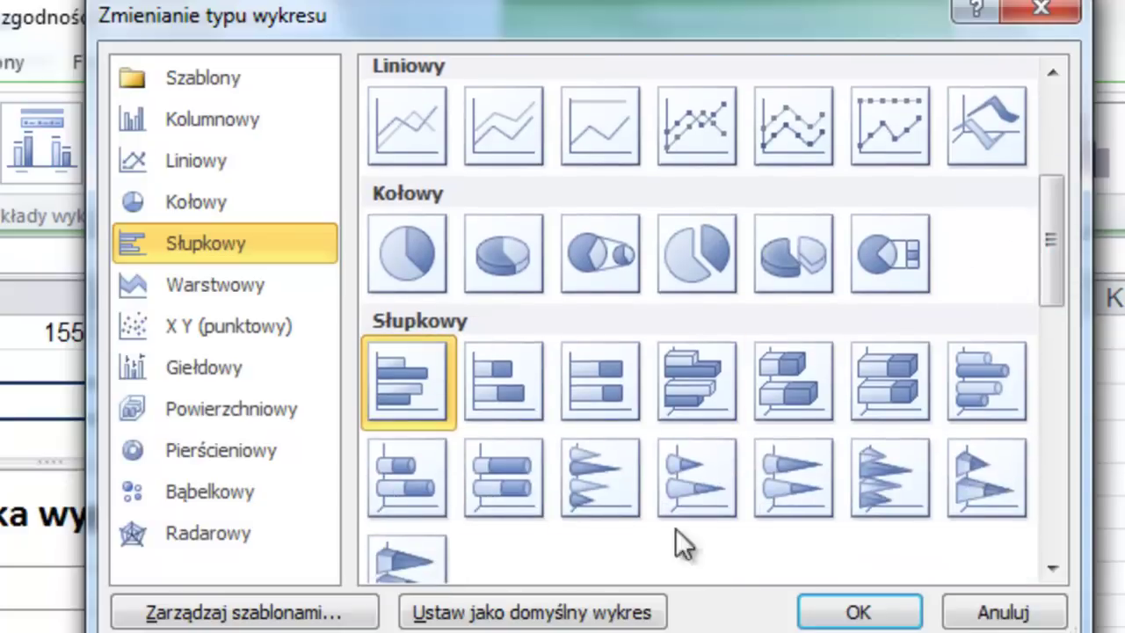
pyautogui.click(858, 610)
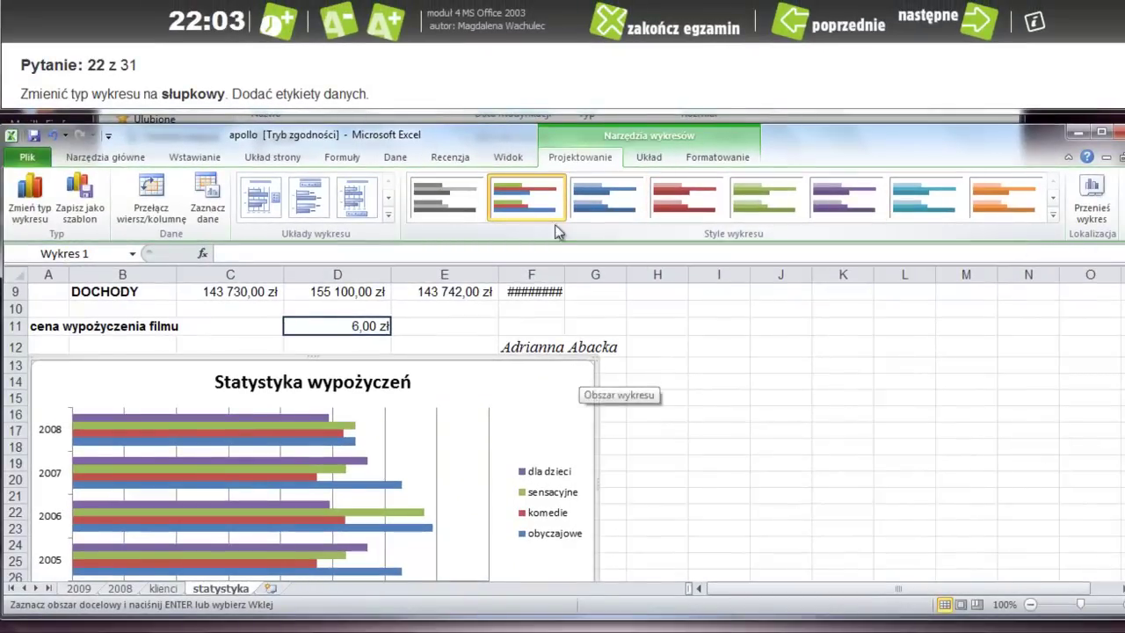
# - Add data labels at Koniec zewnętrzny on the bars, then advance to question 23
pyautogui.click(649, 158)
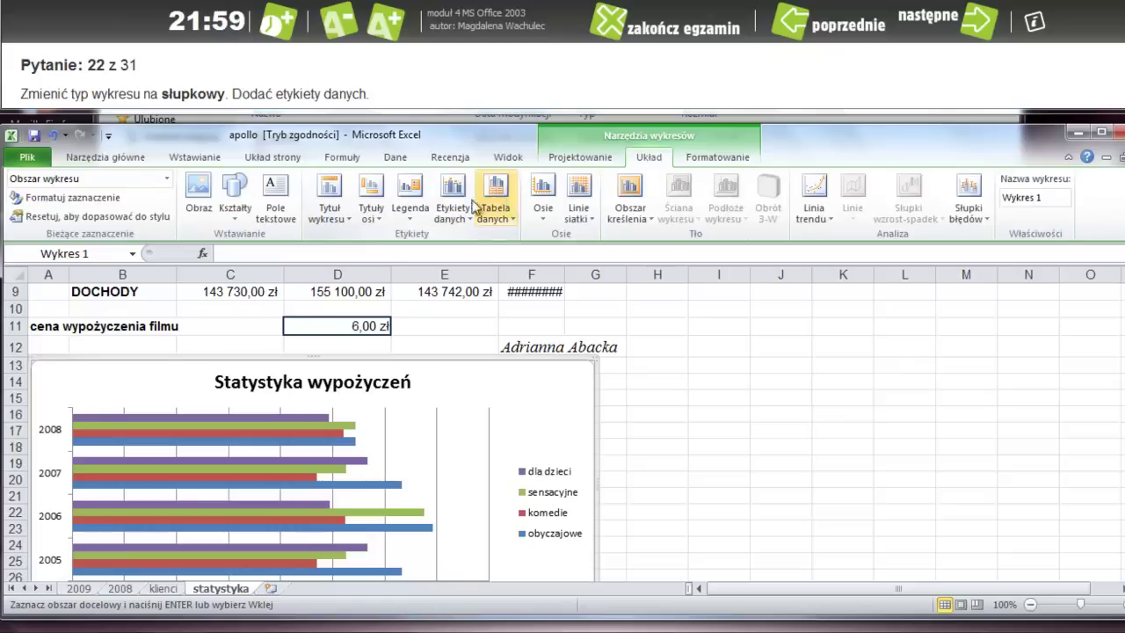
pyautogui.click(446, 218)
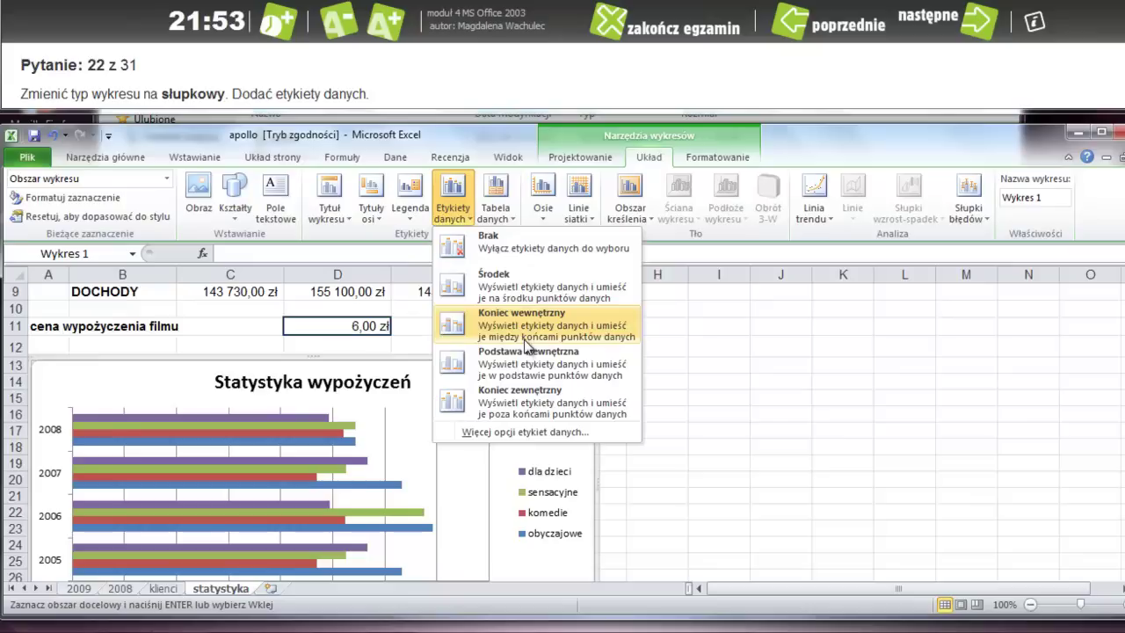
pyautogui.click(537, 404)
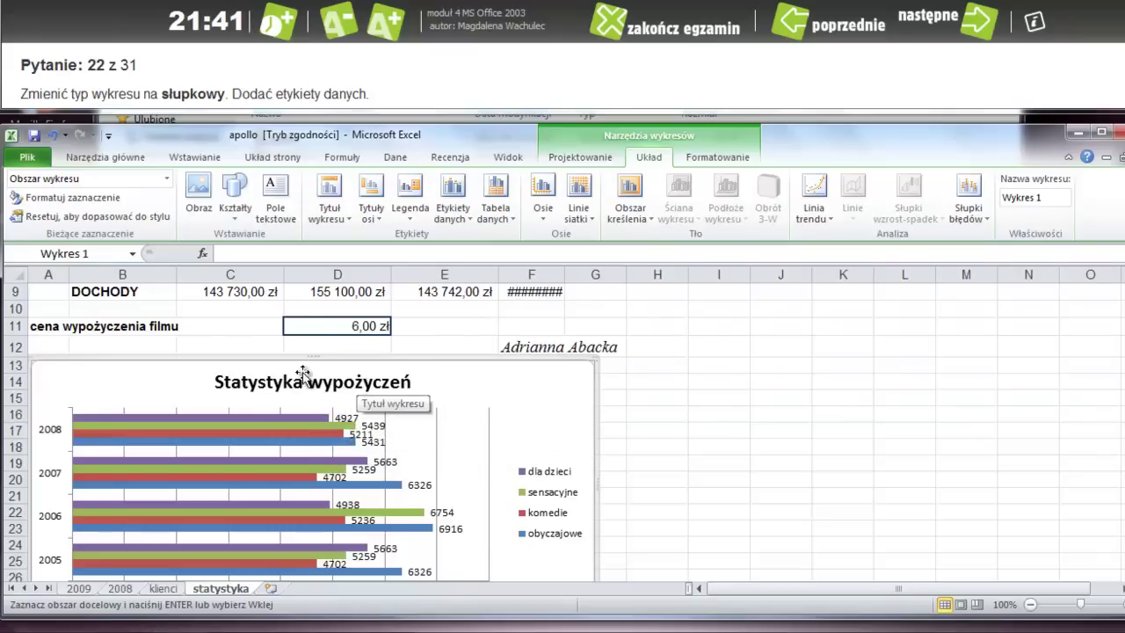
pyautogui.click(974, 23)
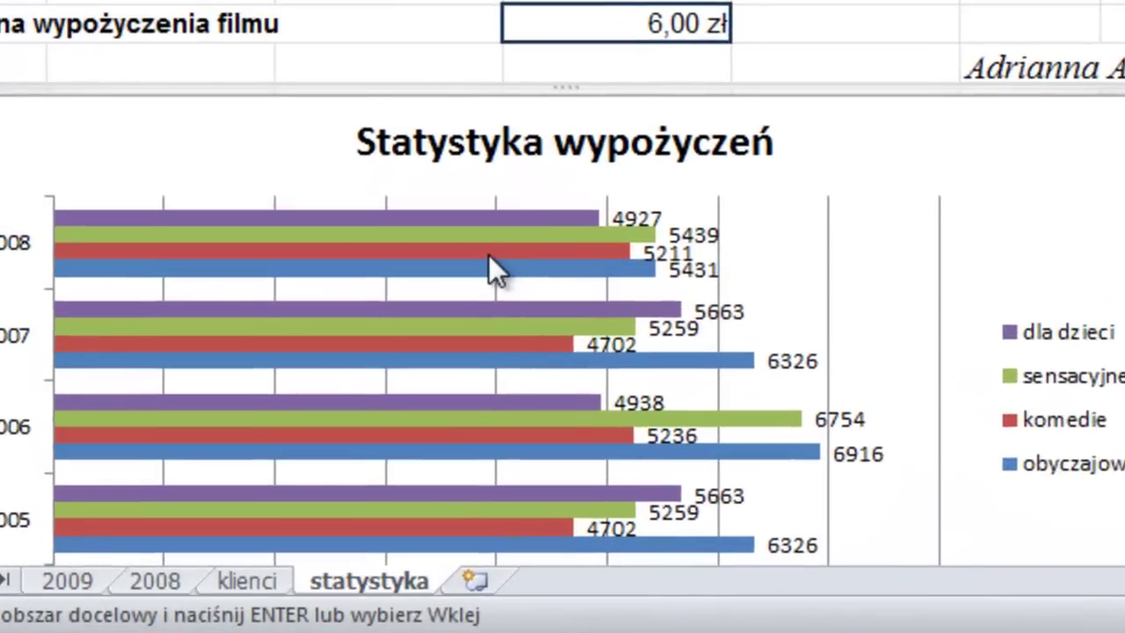
# - Fill the sensacyjne series with standard yellow via Wypełnienie kształtu, then advance to question 24
pyautogui.moveTo(488, 255)
pyautogui.moveTo(521, 218)
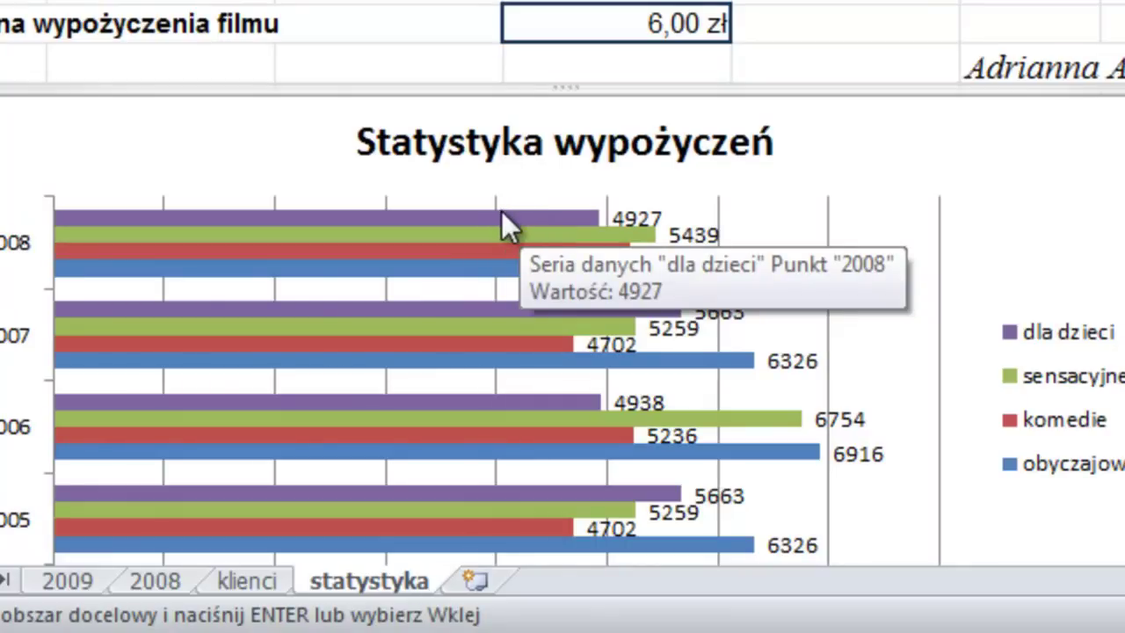
pyautogui.click(525, 219)
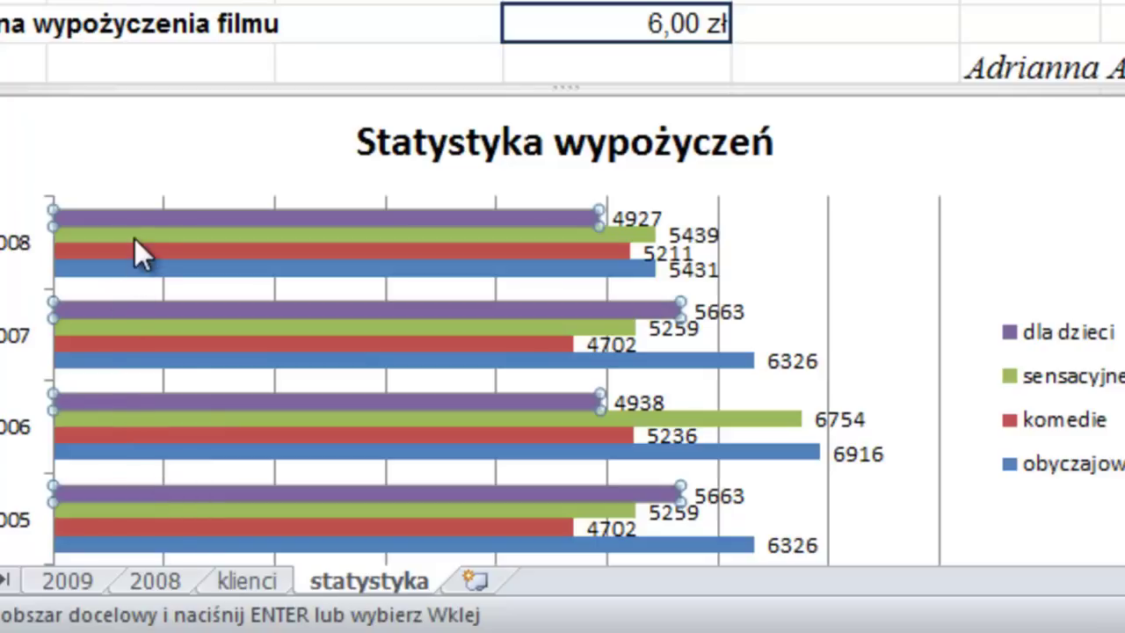
pyautogui.moveTo(135, 239)
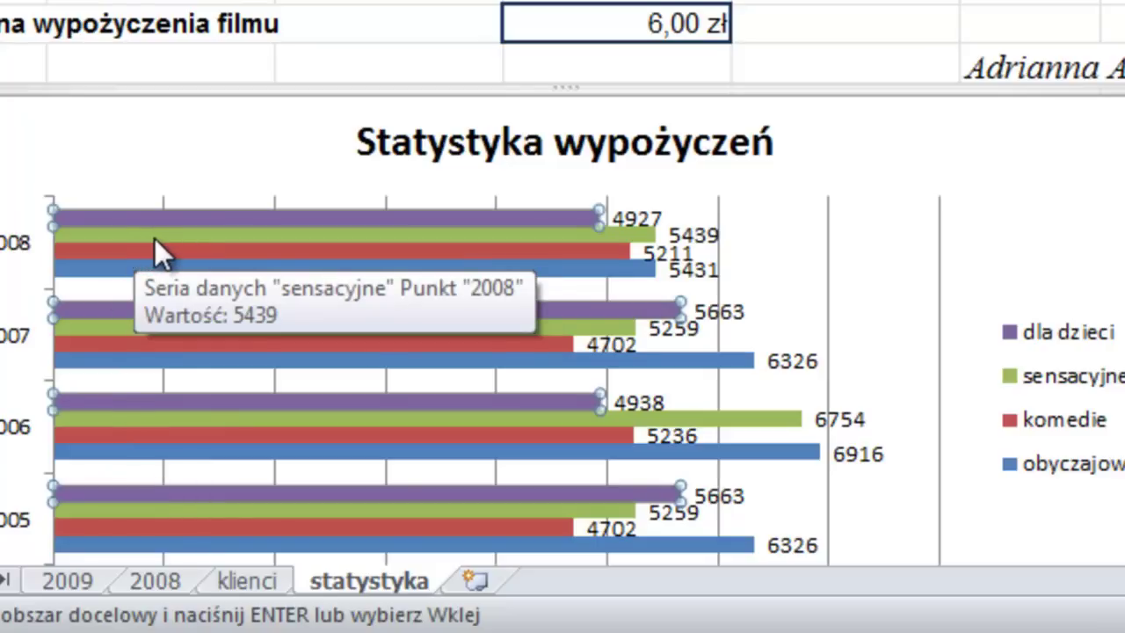
pyautogui.click(154, 238)
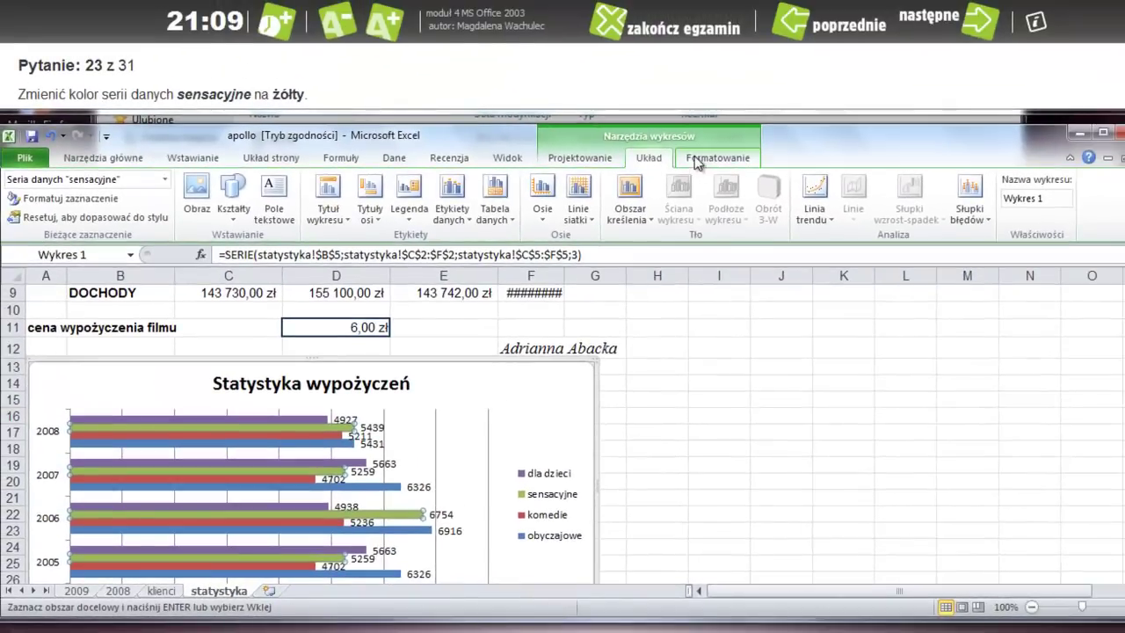
pyautogui.click(707, 158)
pyautogui.click(615, 180)
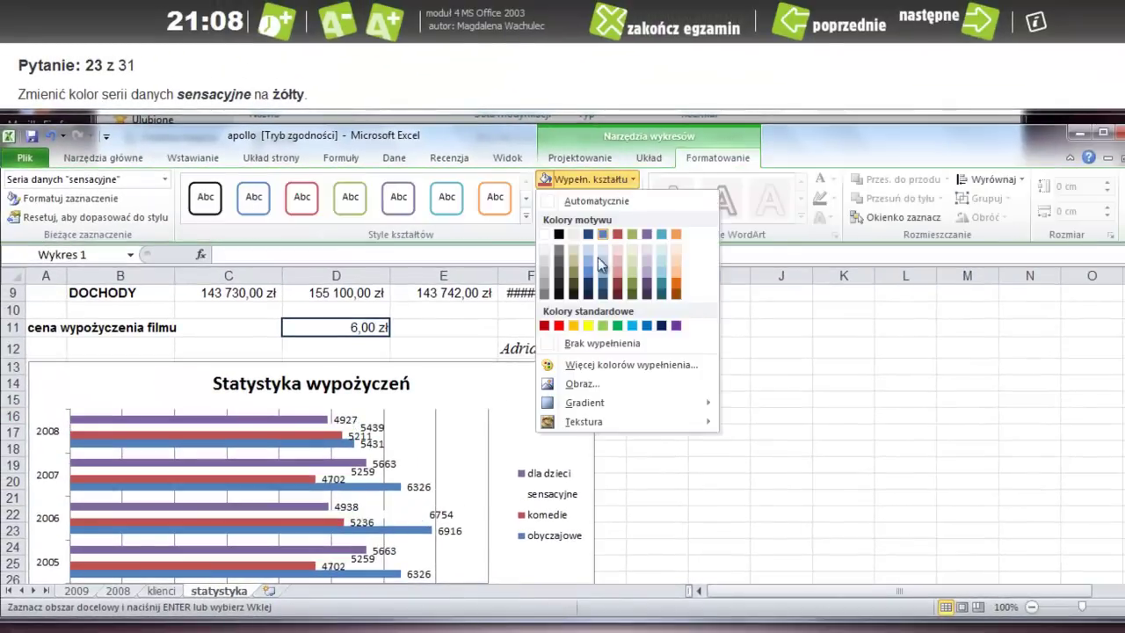
pyautogui.click(588, 325)
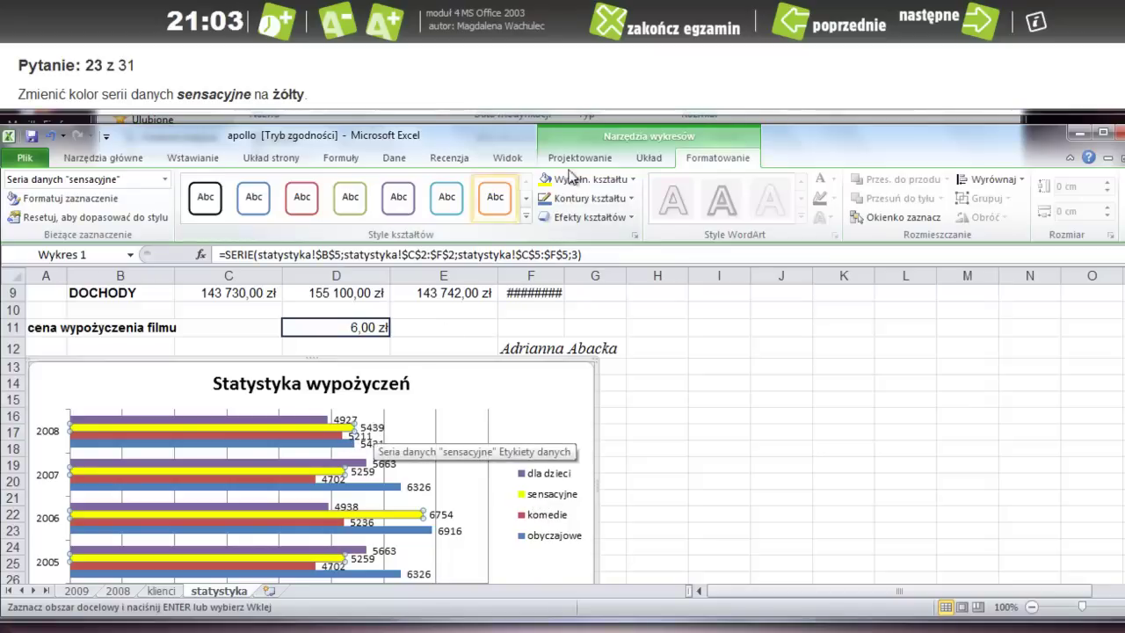
pyautogui.click(958, 33)
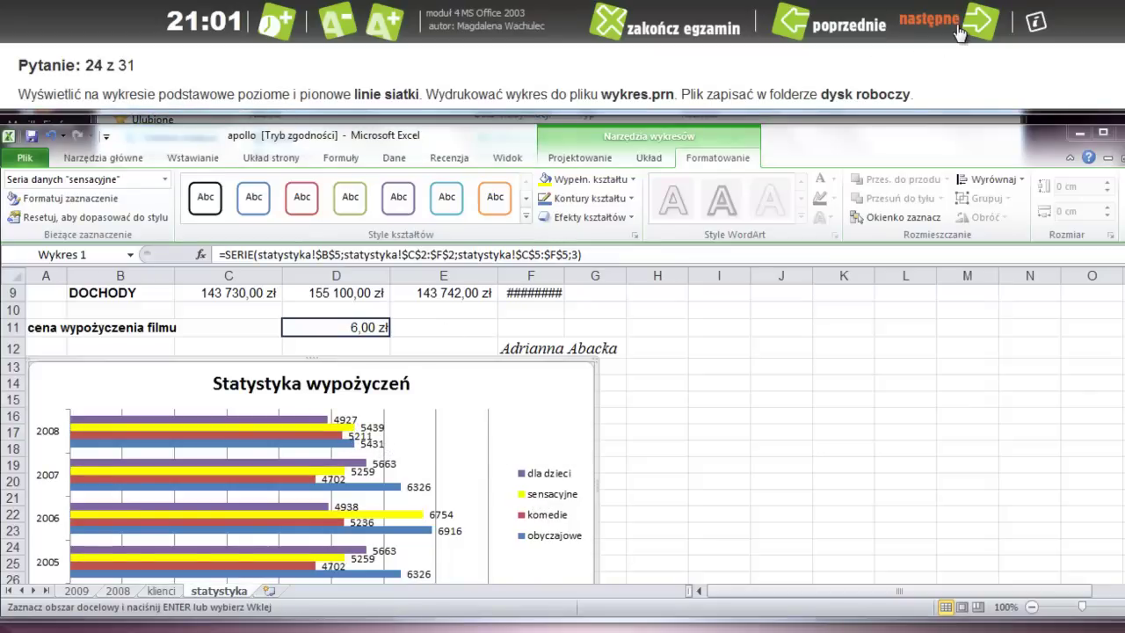
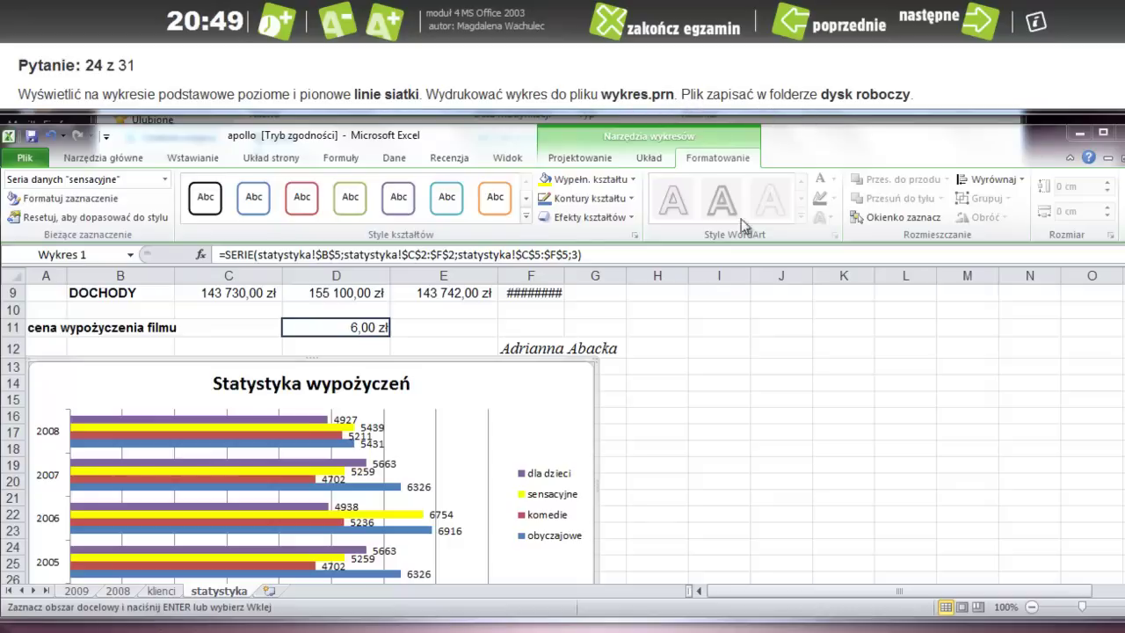
# - Add major horizontal gridlines to the Statystyka wypożyczeń chart
pyautogui.click(554, 396)
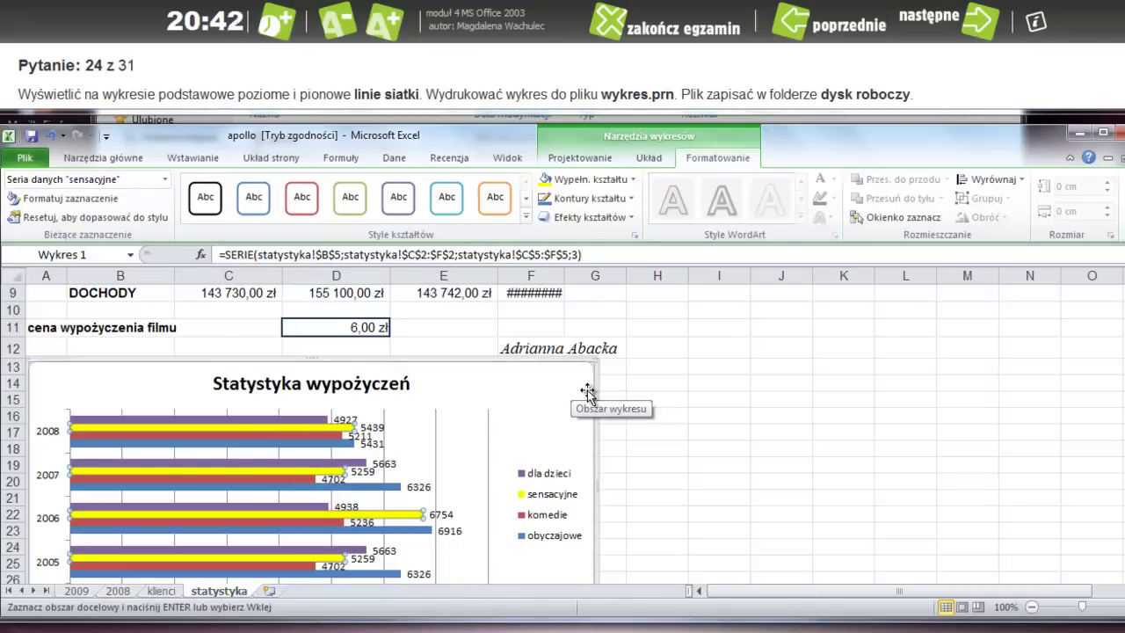
pyautogui.click(648, 157)
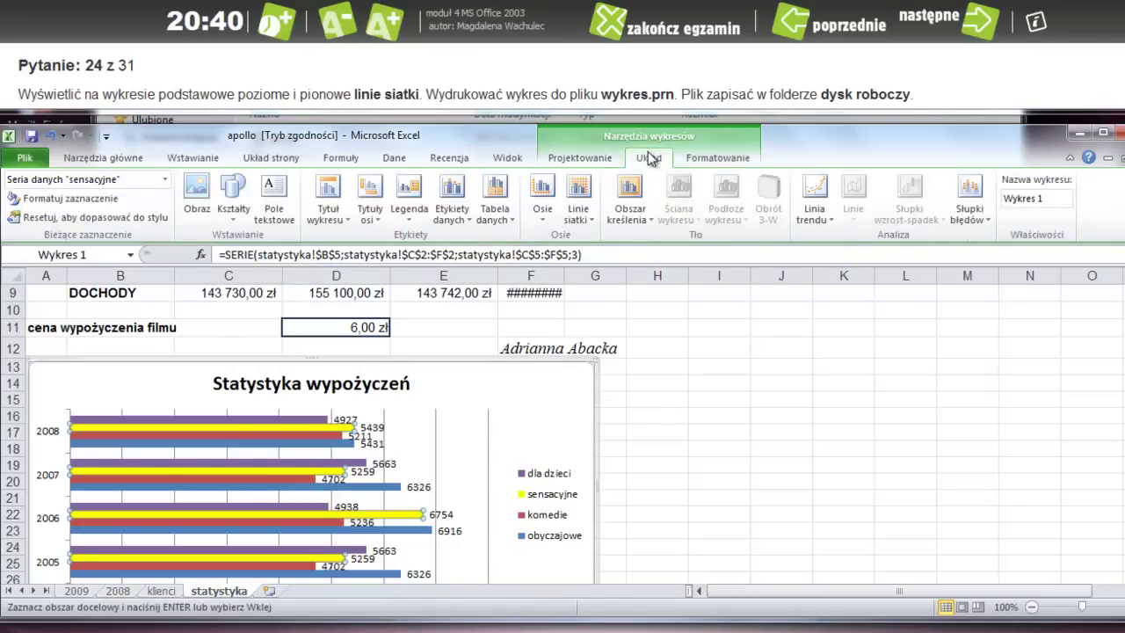
pyautogui.click(587, 220)
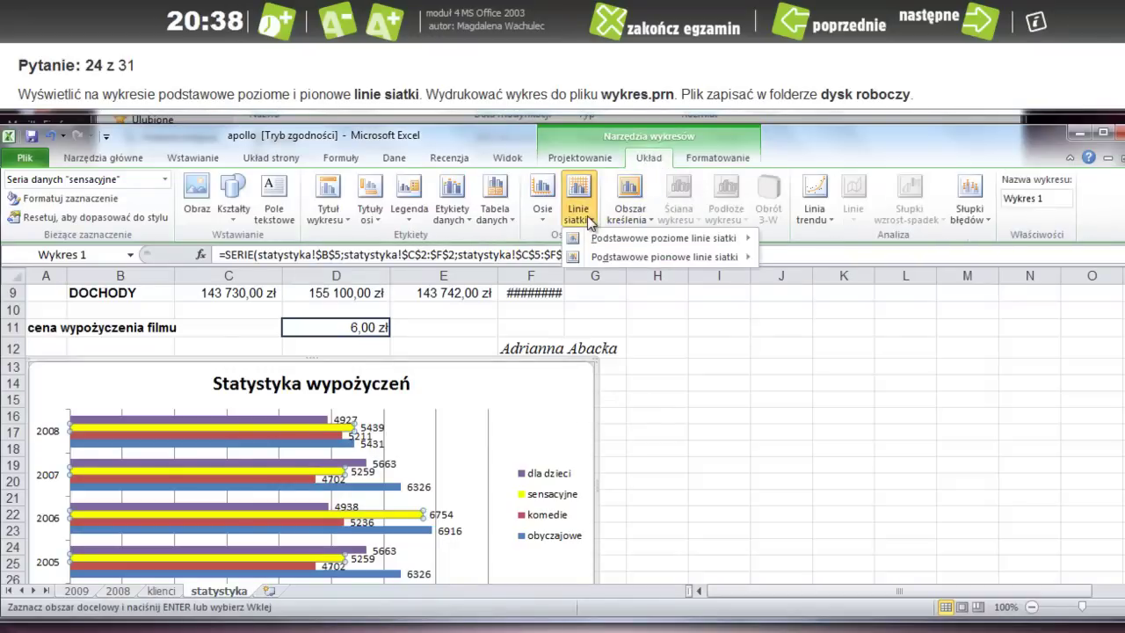
pyautogui.moveTo(606, 243)
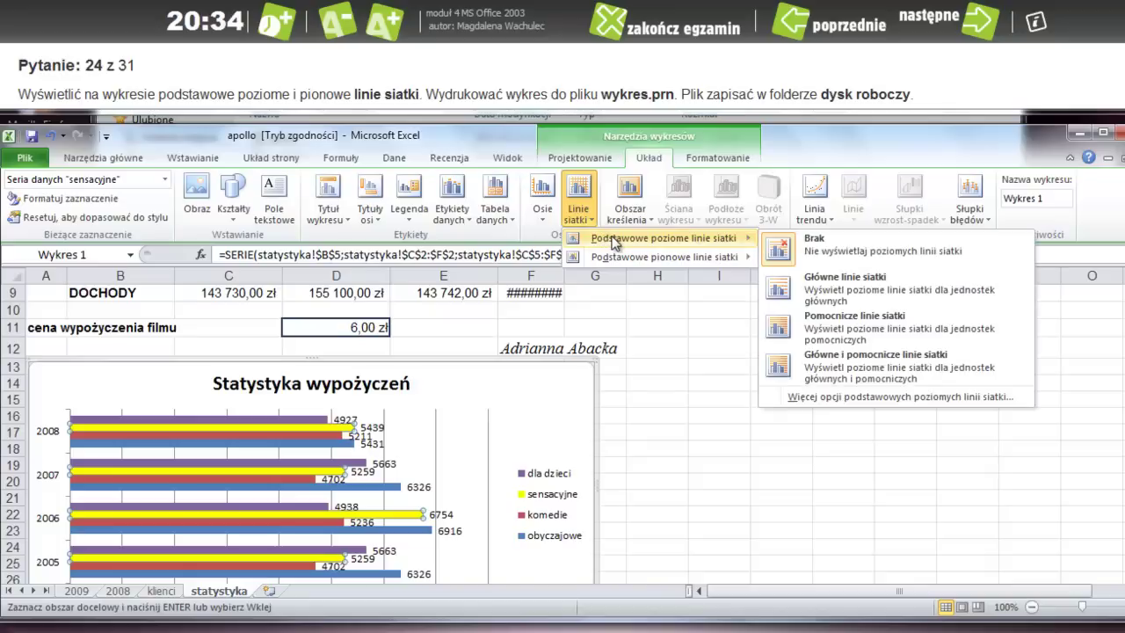
pyautogui.click(807, 283)
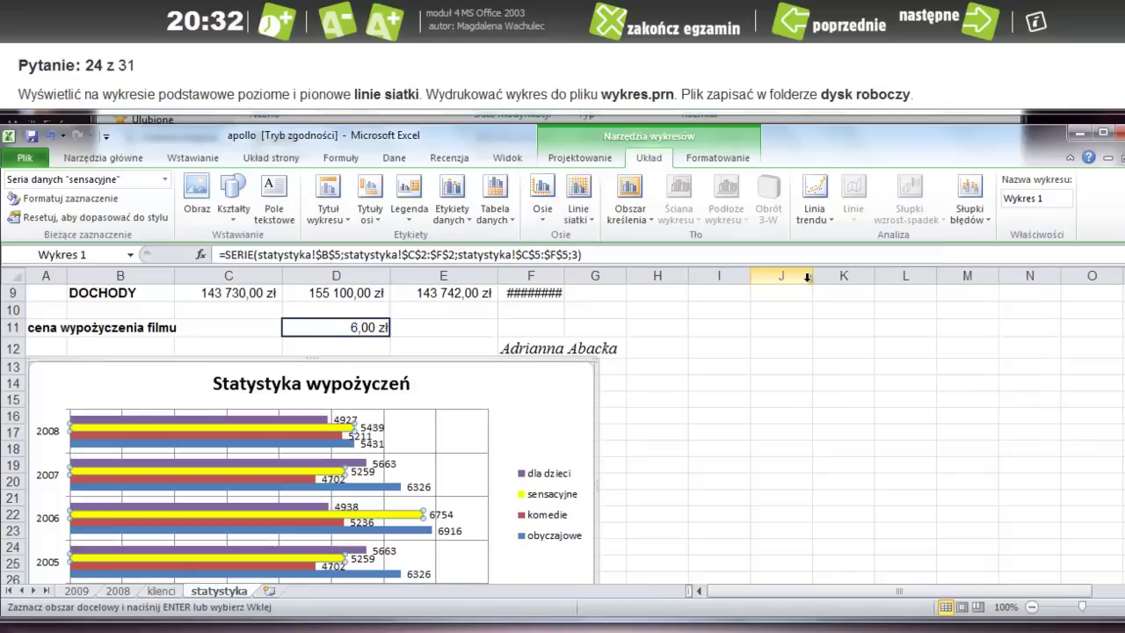
# - Set the chart's primary vertical gridlines to major and minor
pyautogui.click(587, 218)
pyautogui.moveTo(652, 256)
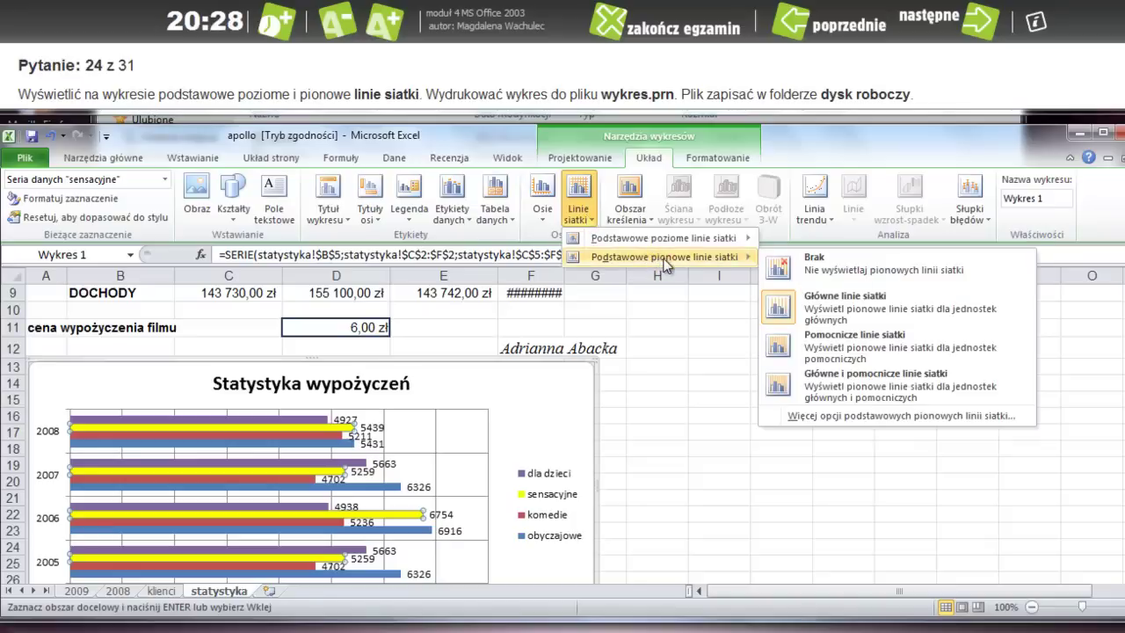
pyautogui.click(824, 304)
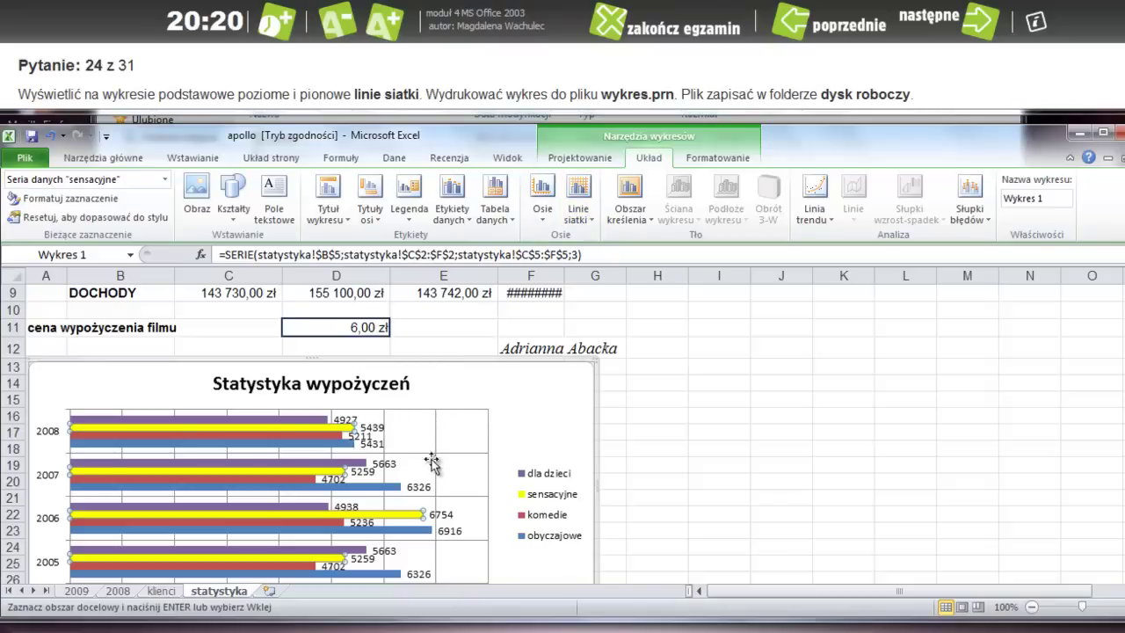
pyautogui.click(580, 219)
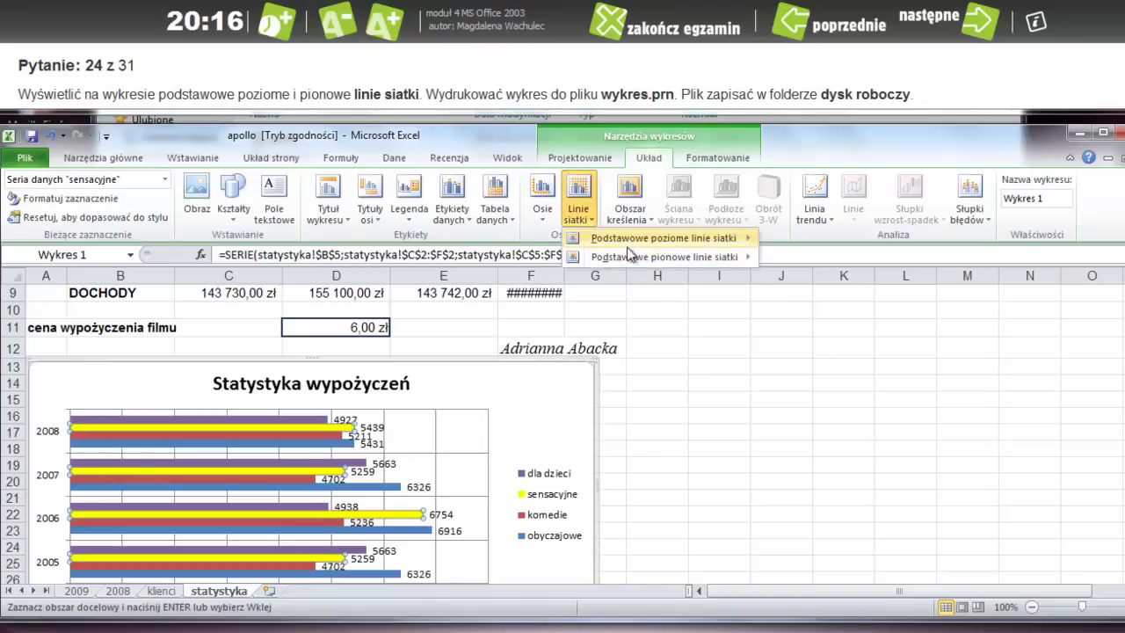
pyautogui.moveTo(629, 255)
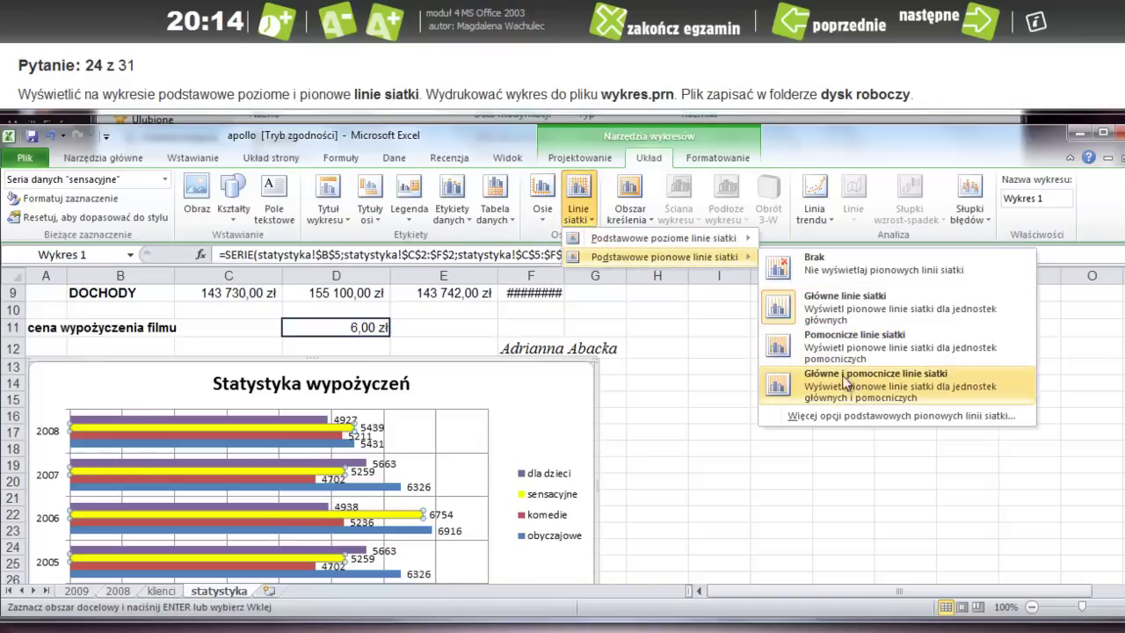
pyautogui.click(793, 389)
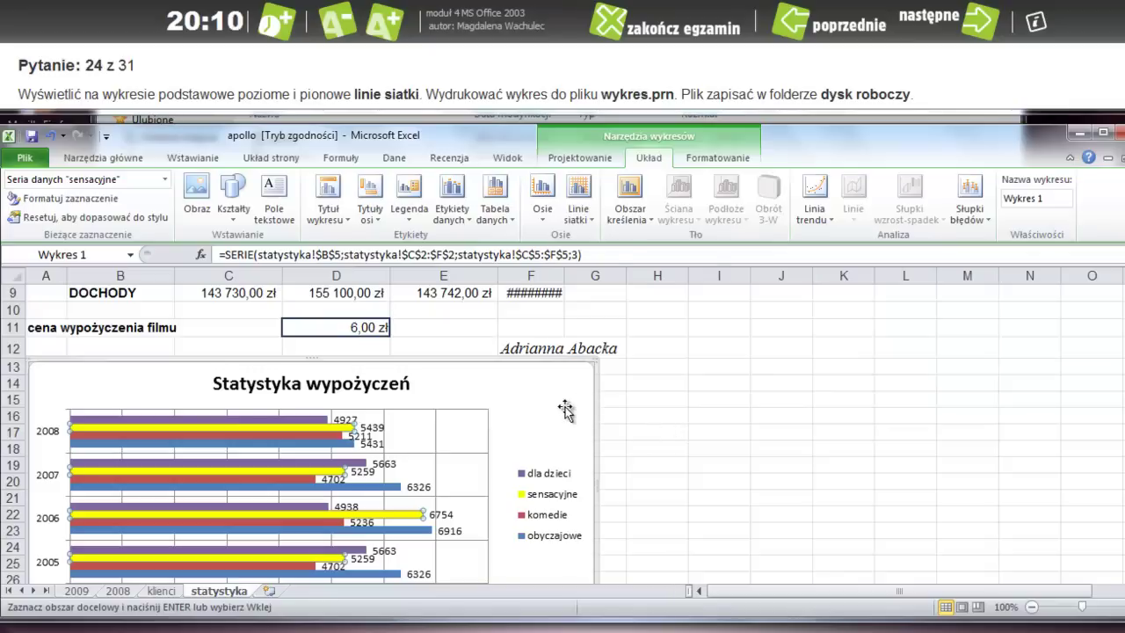
# - Print the selected chart using the 'Drukuj do pliku' (print to file) printer
pyautogui.click(708, 379)
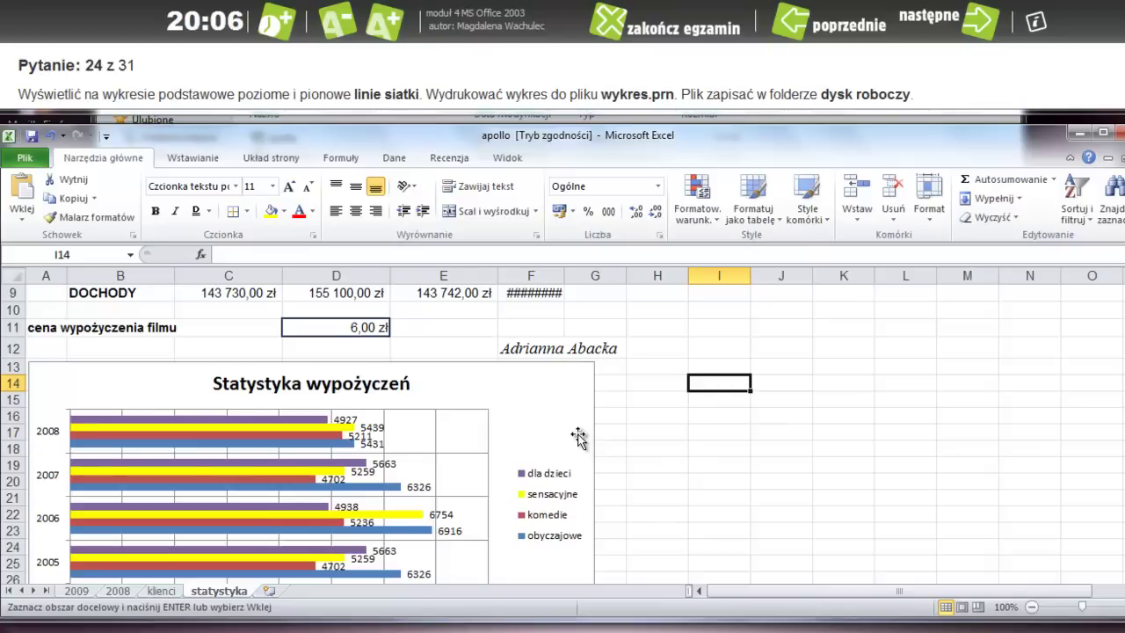
pyautogui.click(579, 378)
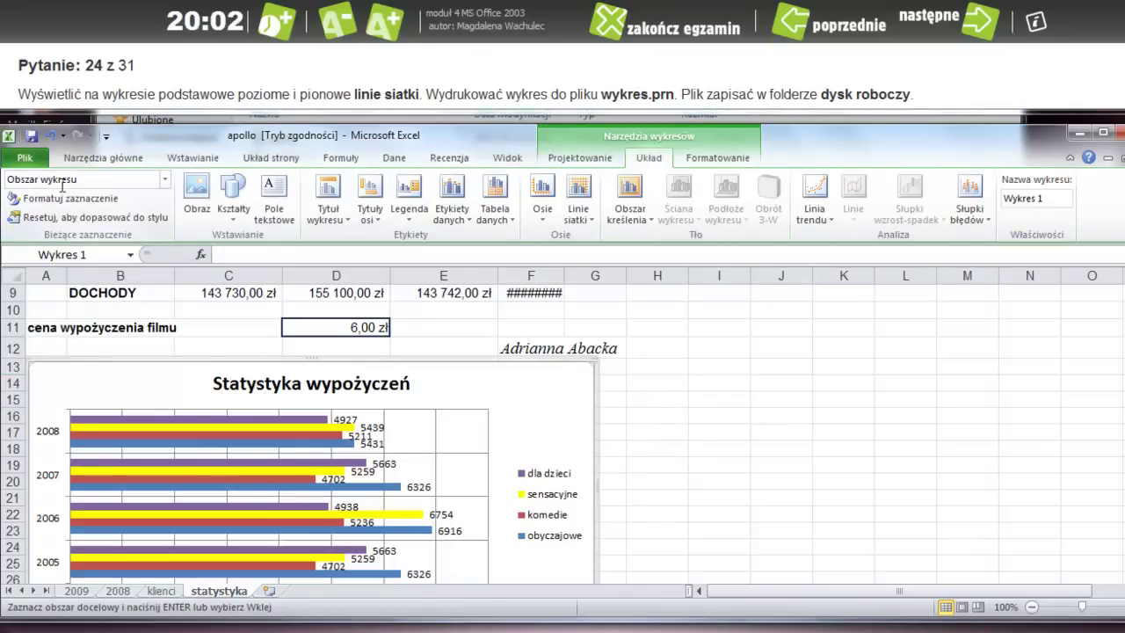
pyautogui.click(24, 157)
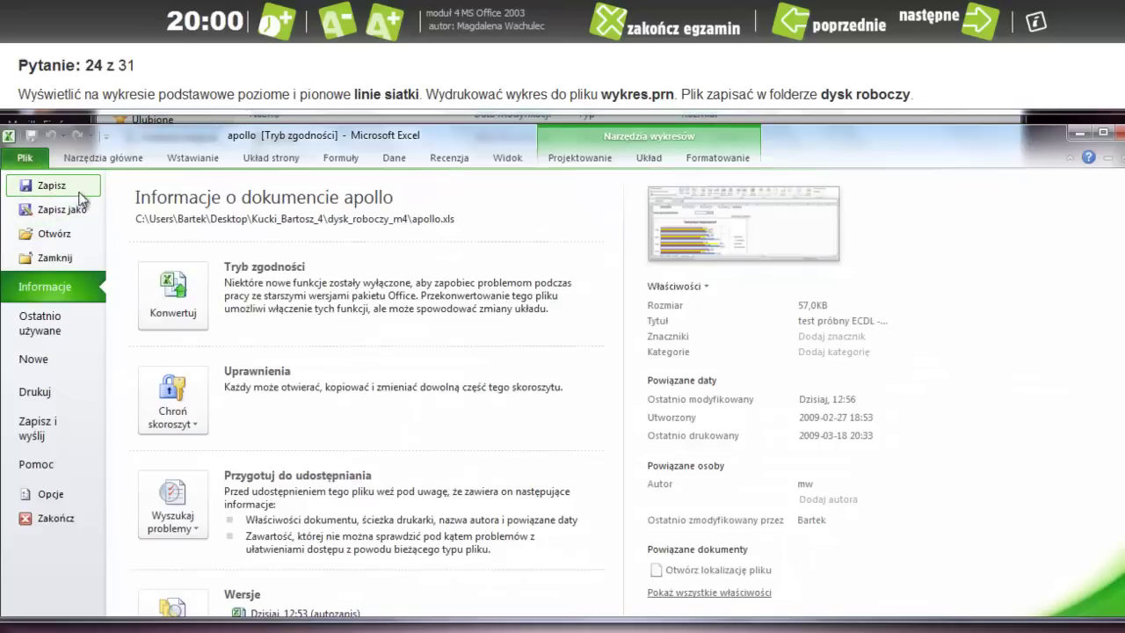
pyautogui.click(45, 397)
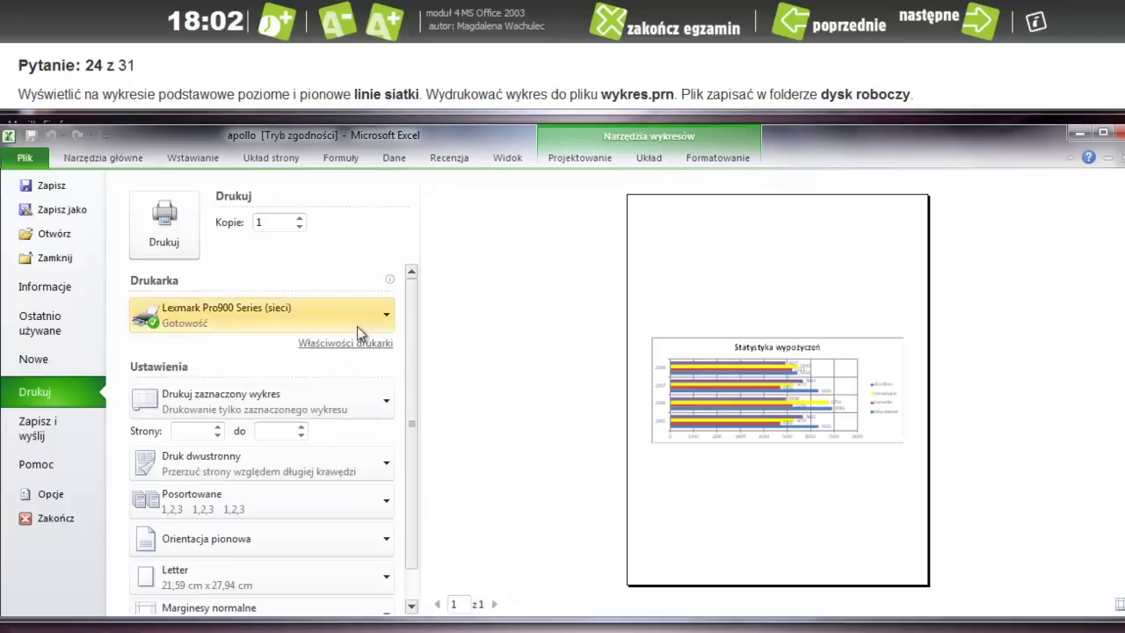
pyautogui.click(386, 317)
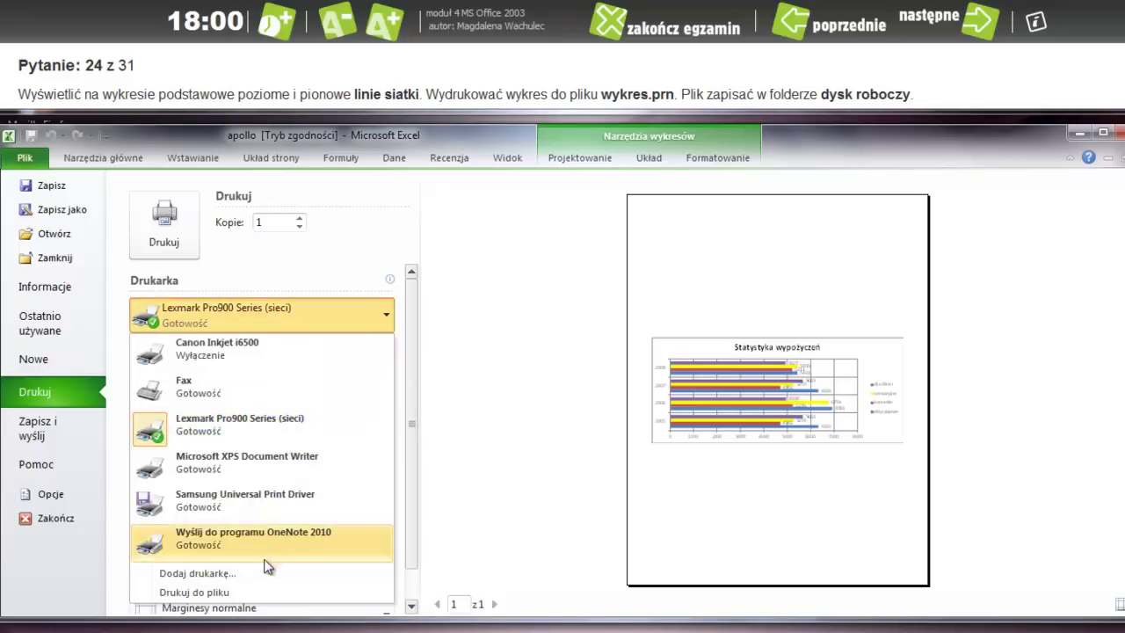
pyautogui.click(204, 594)
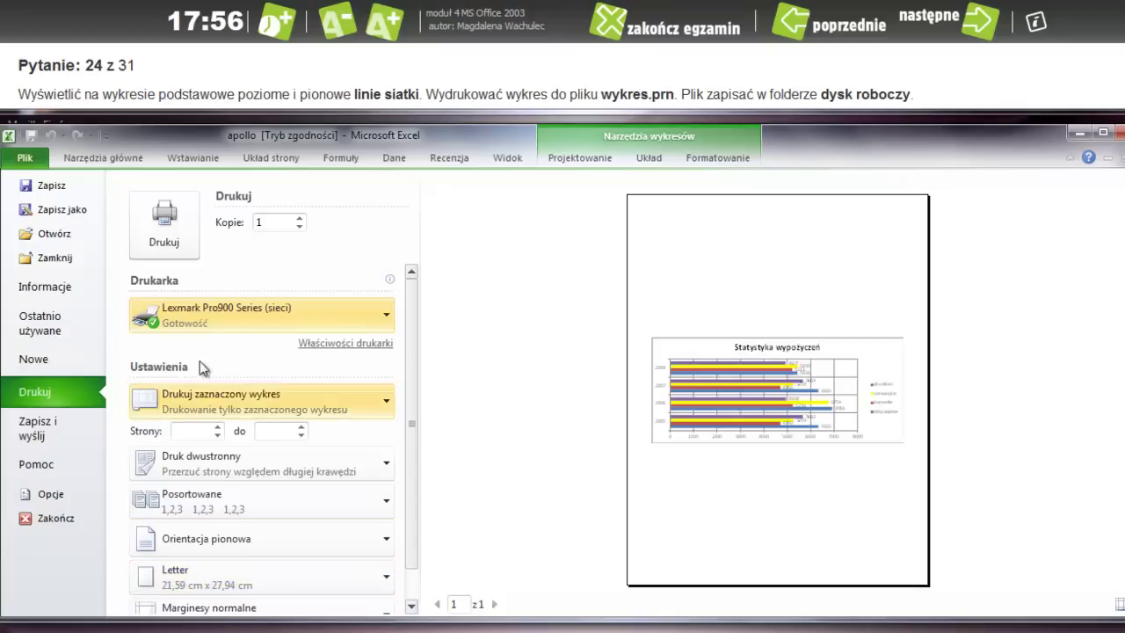
pyautogui.click(163, 231)
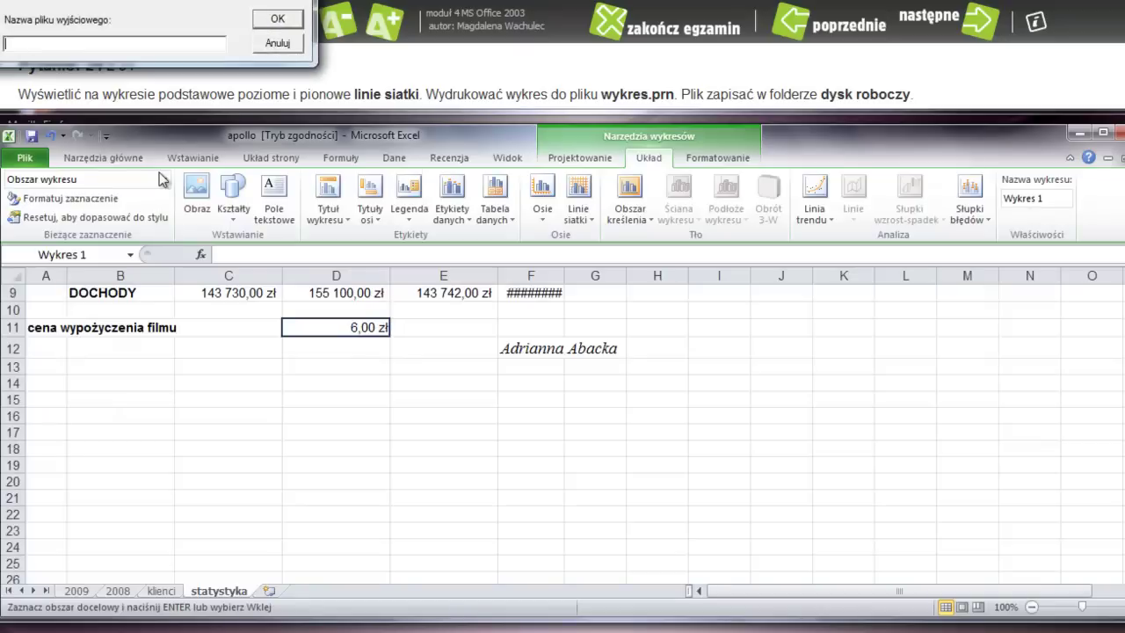
# - Name the print output file wykres.prn, confirm, and minimise the Excel window
pyautogui.moveTo(114, 1); pyautogui.dragTo(531, 283)
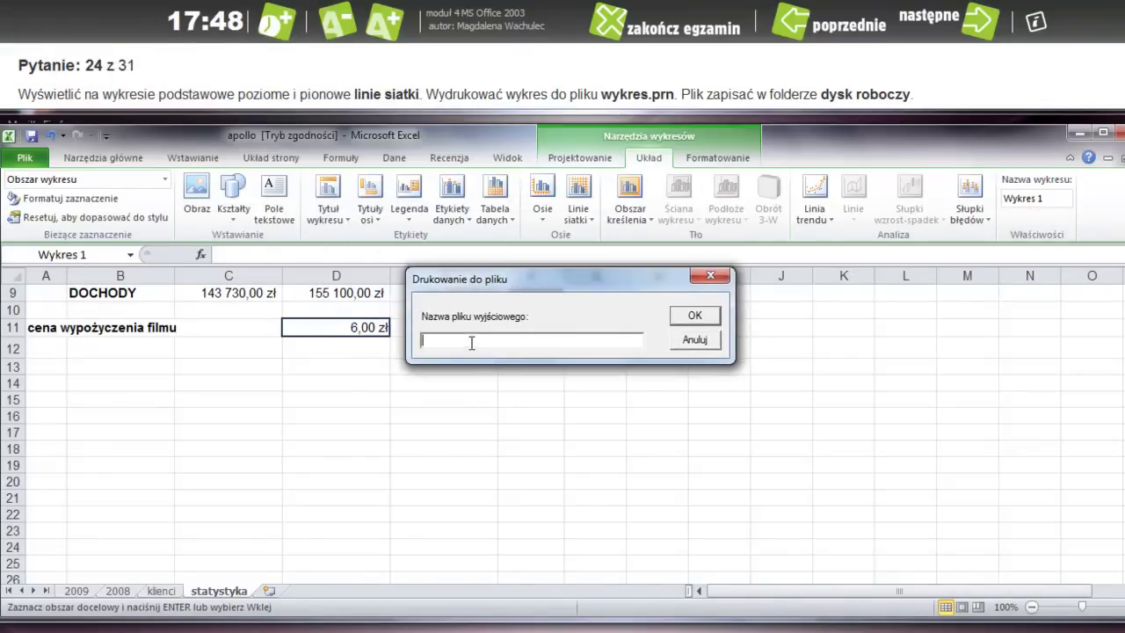
pyautogui.write('wykres.prn')
pyautogui.click(690, 317)
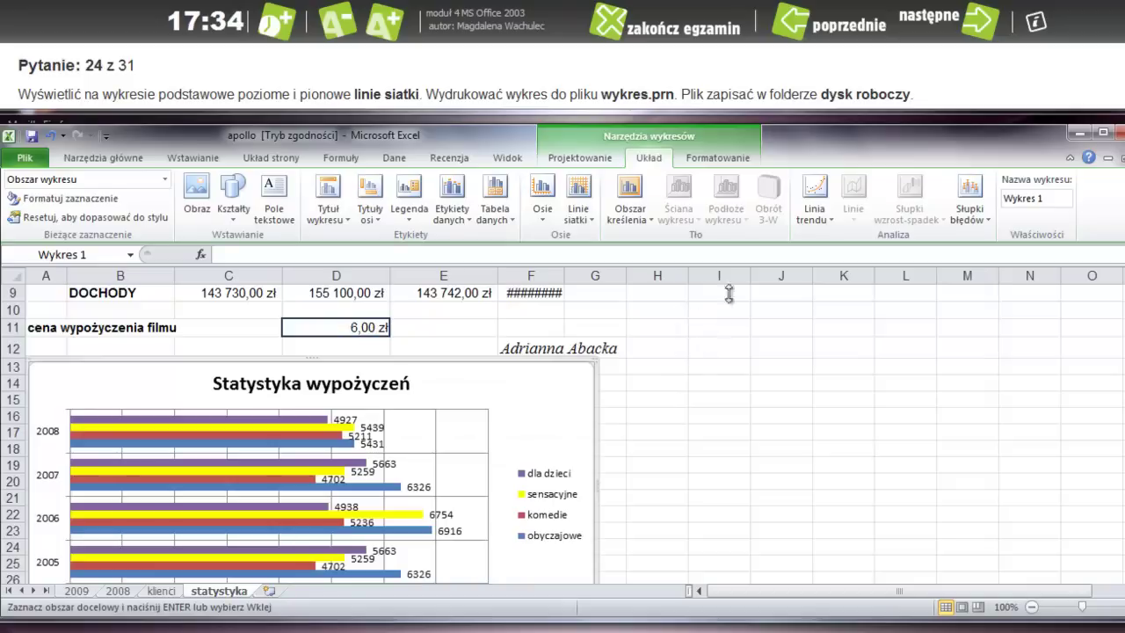
pyautogui.click(1076, 134)
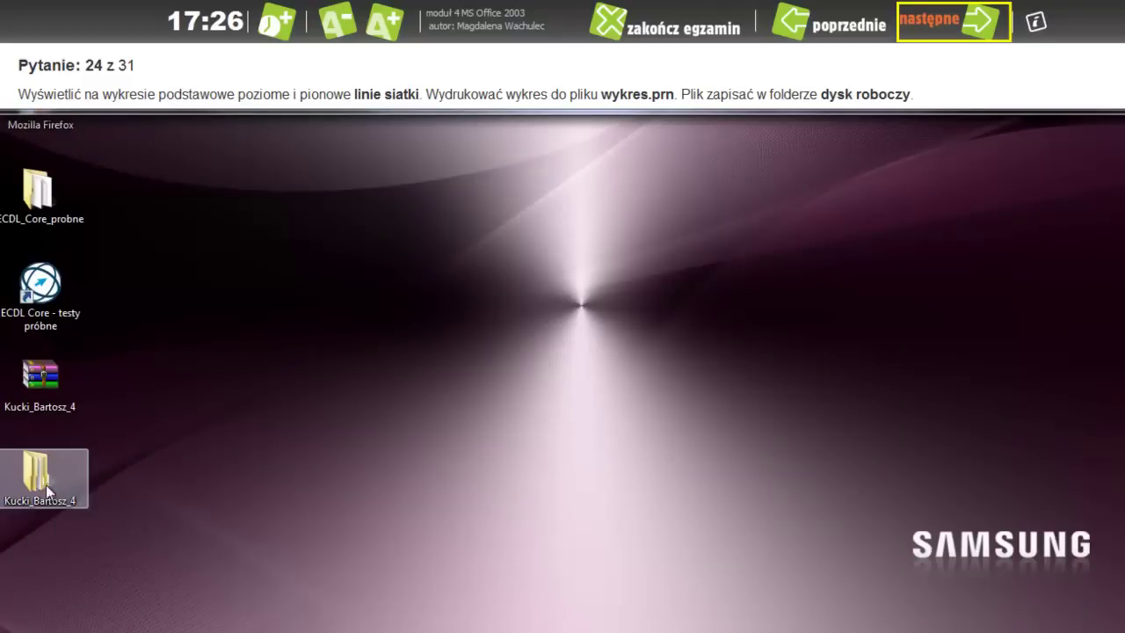
pyautogui.doubleClick(39, 486)
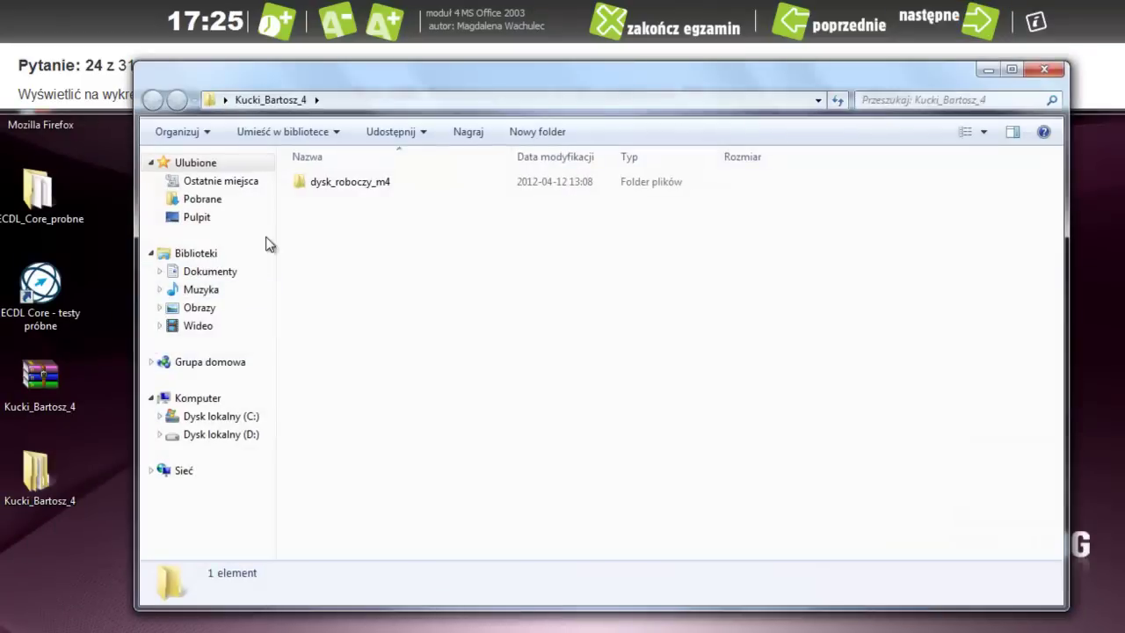
pyautogui.doubleClick(336, 185)
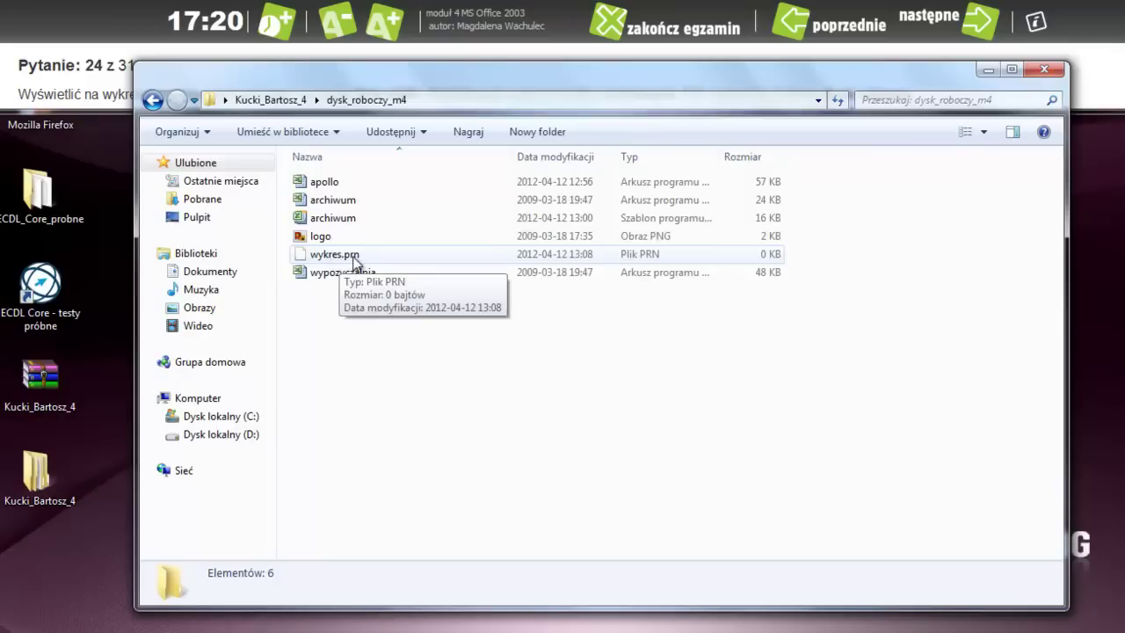
pyautogui.click(989, 74)
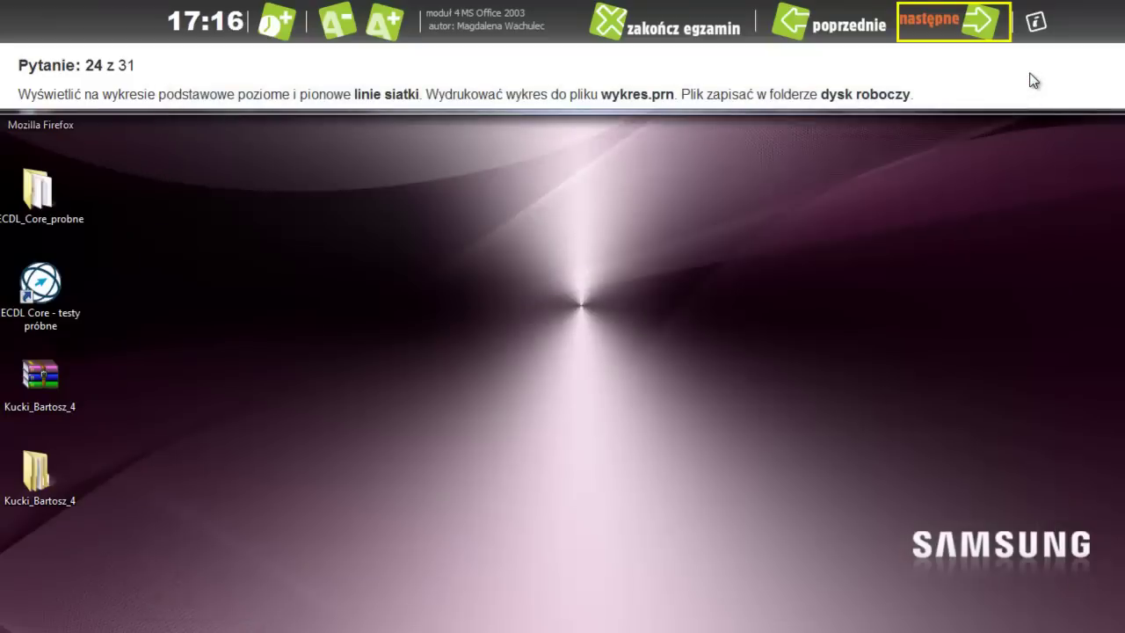
pyautogui.hotkey('alt', 'Tab')
pyautogui.press('Tab')
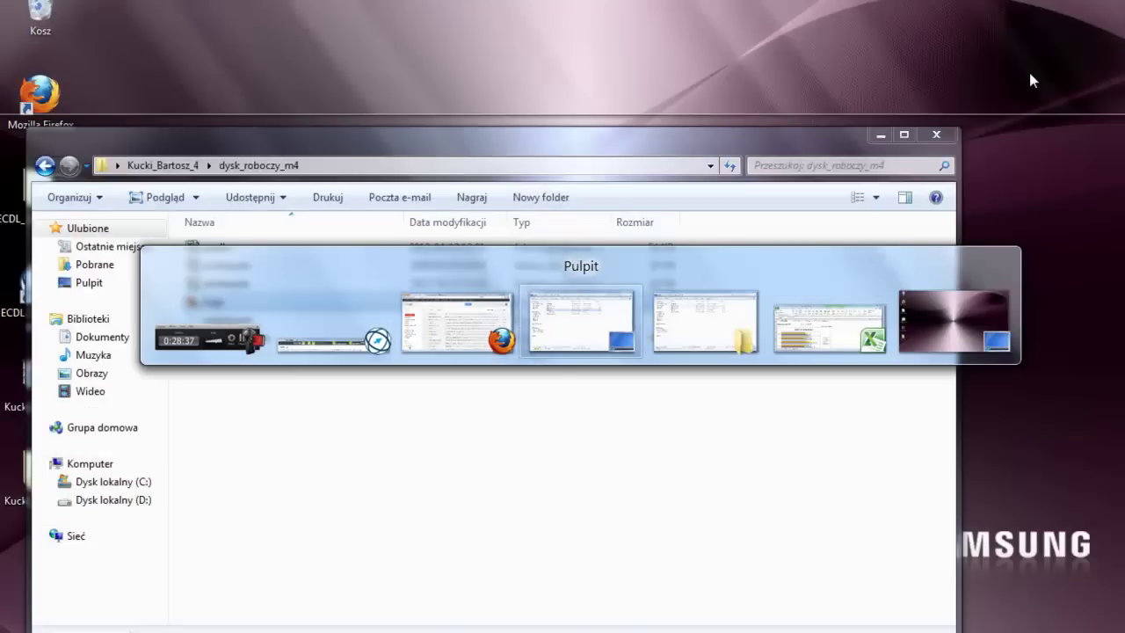
pyautogui.press('Tab')
pyautogui.press('Tab')
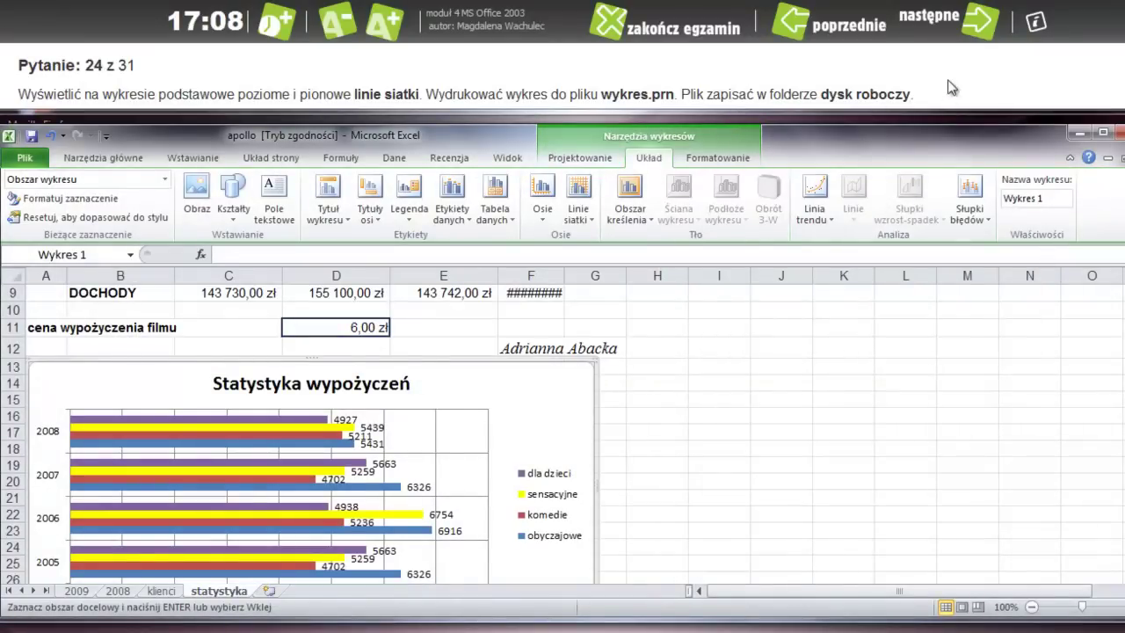
# - On the klienci sheet, freeze panes at cell A4 so the title rows stay visible
pyautogui.click(978, 29)
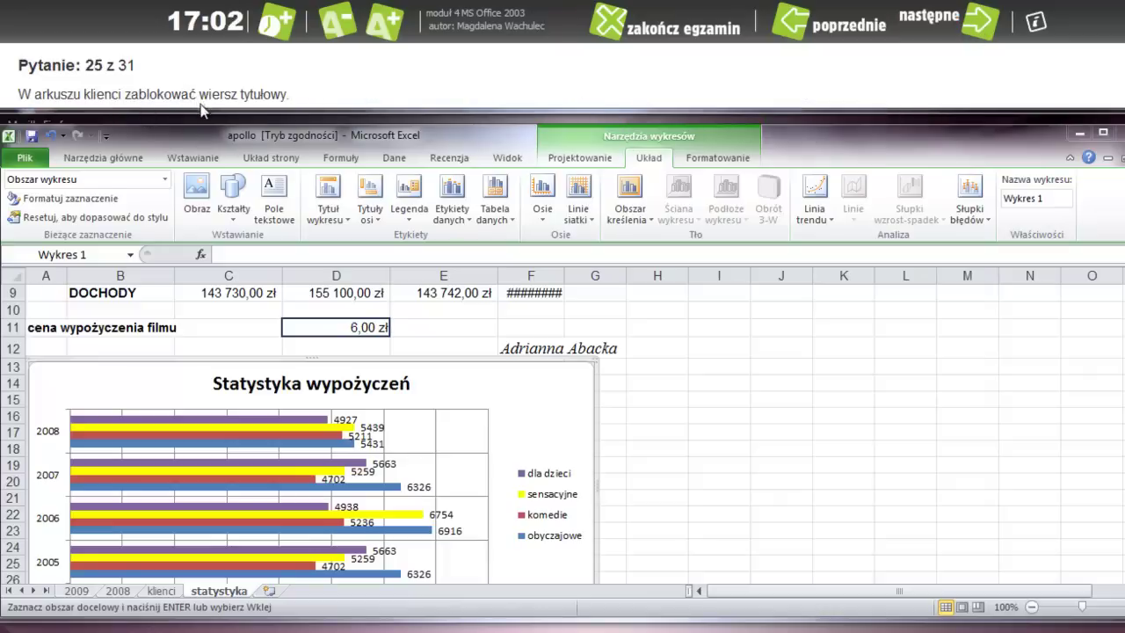
pyautogui.click(161, 593)
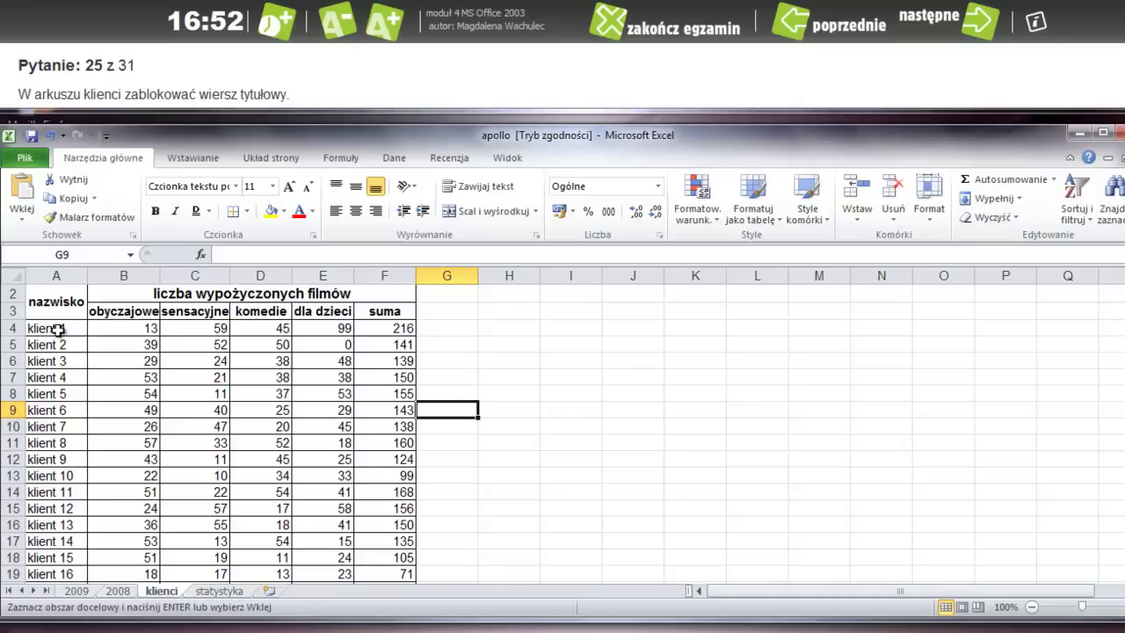
pyautogui.click(61, 330)
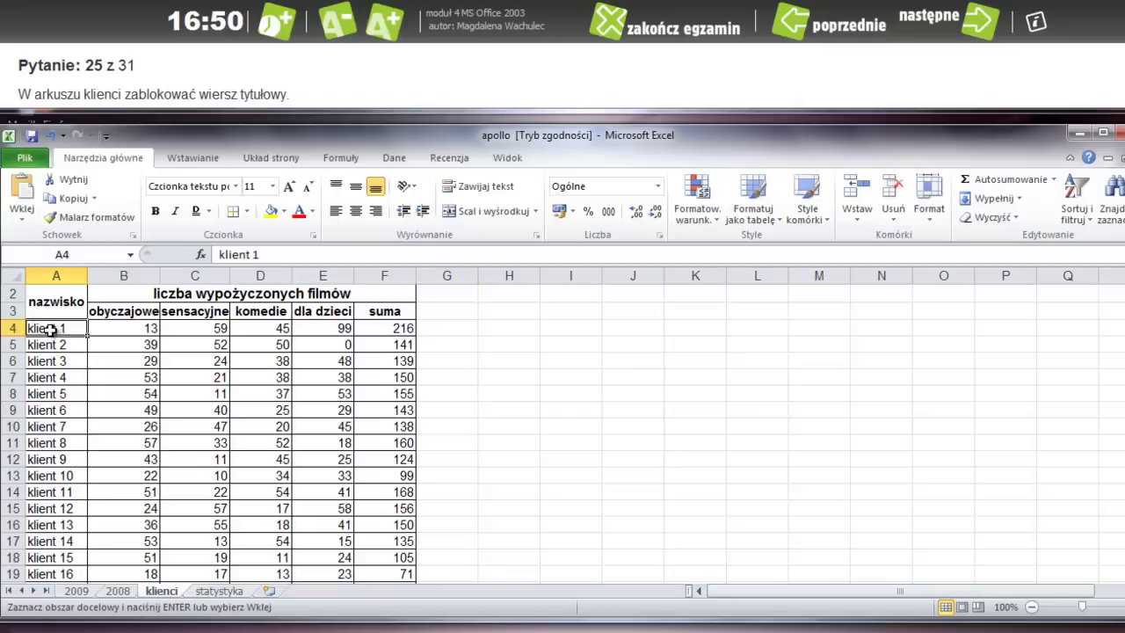
pyautogui.click(344, 158)
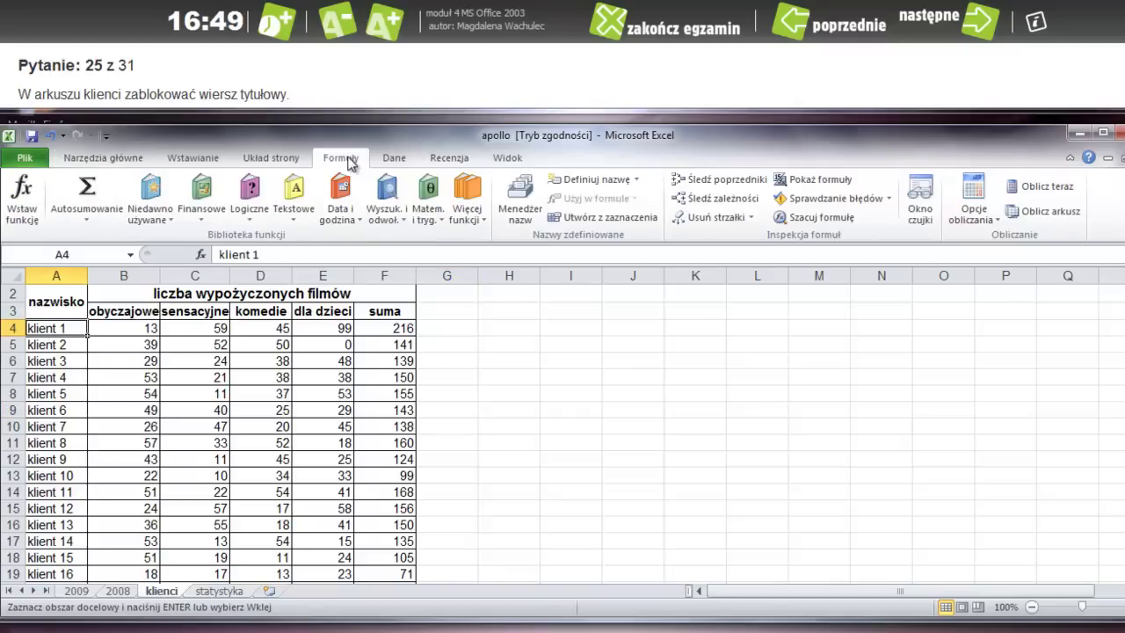
pyautogui.click(507, 159)
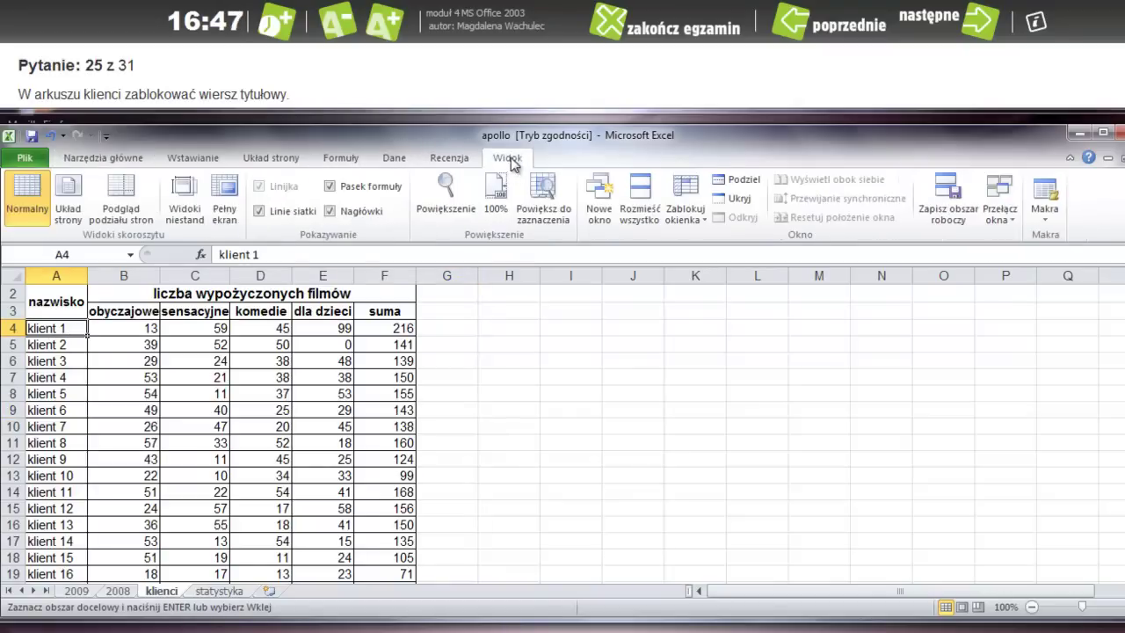
pyautogui.click(703, 213)
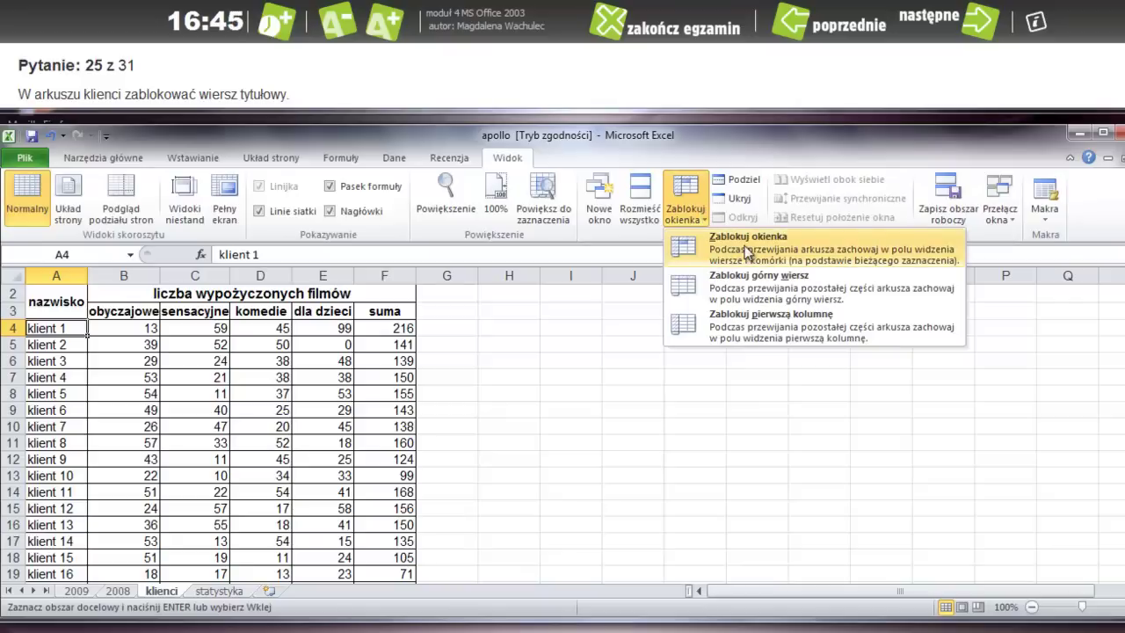
pyautogui.click(745, 245)
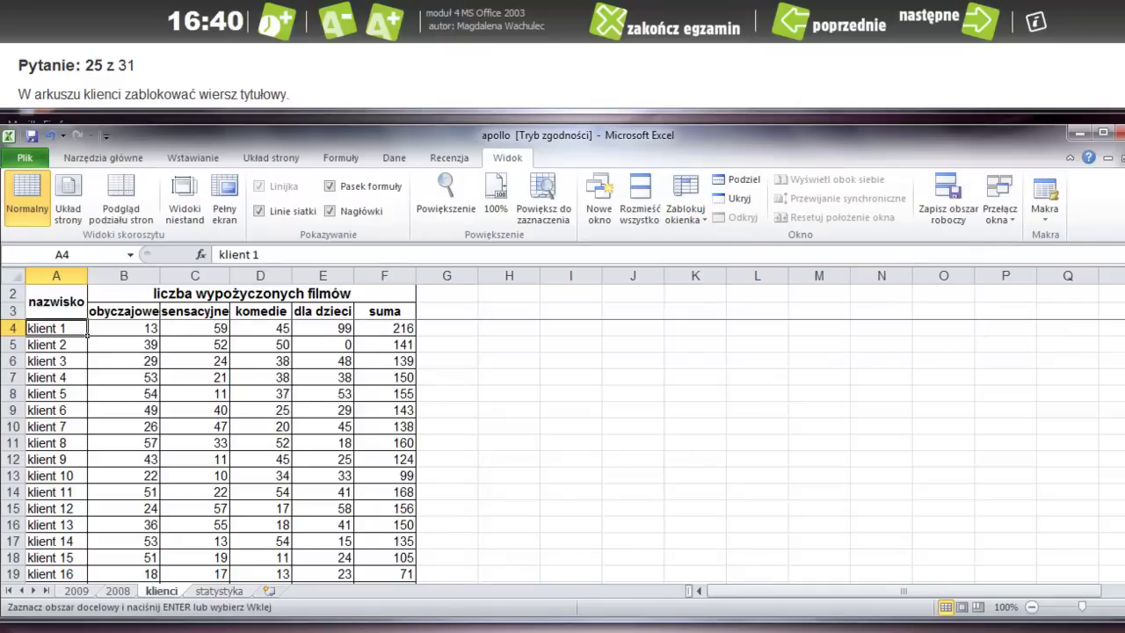
# - Advance the exam to question 26
pyautogui.moveTo(1124, 326)
pyautogui.mouseDown()
pyautogui.moveTo(1123, 436)
pyautogui.moveTo(1124, 328)
pyautogui.mouseUp()
pyautogui.click(143, 323)
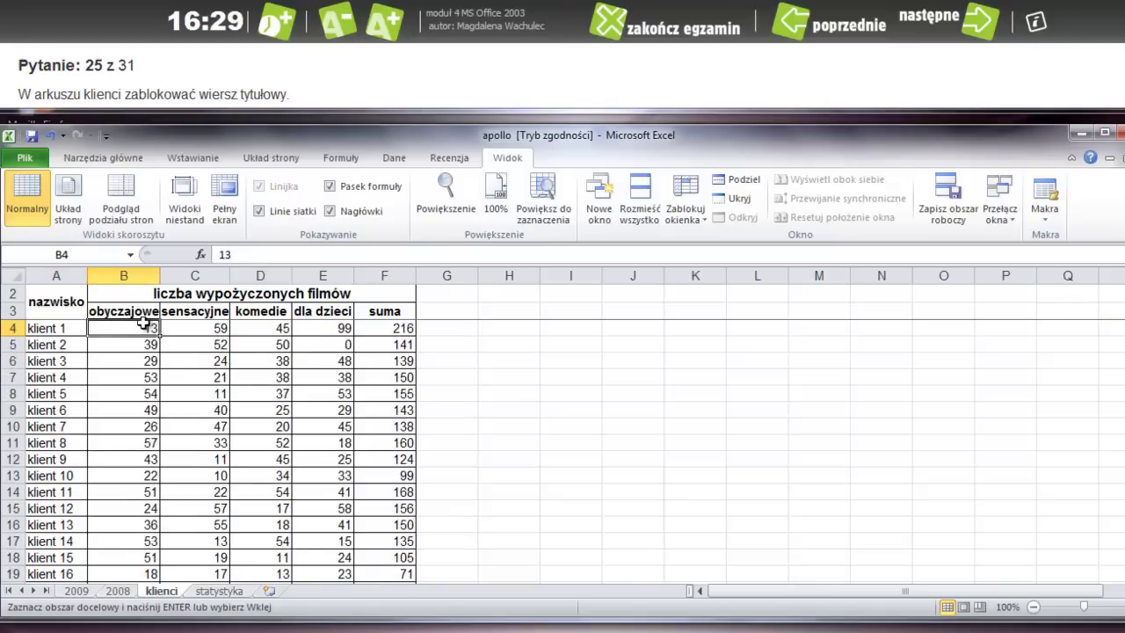
pyautogui.click(951, 36)
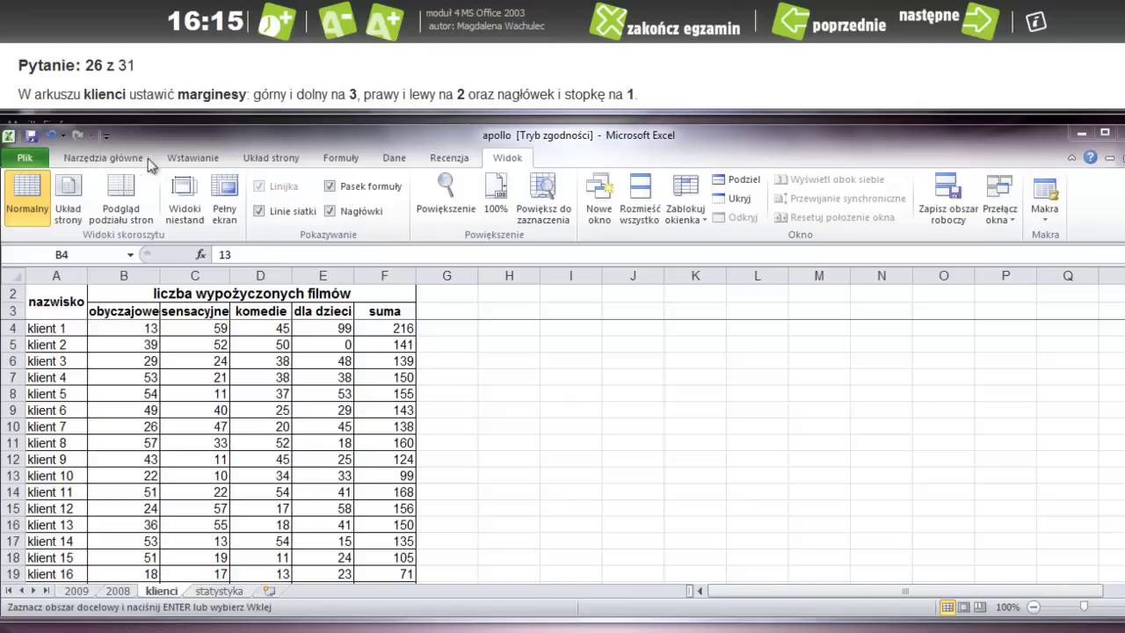
# - Set custom margins: top and bottom 3, left and right 2, header and footer 1
pyautogui.click(280, 155)
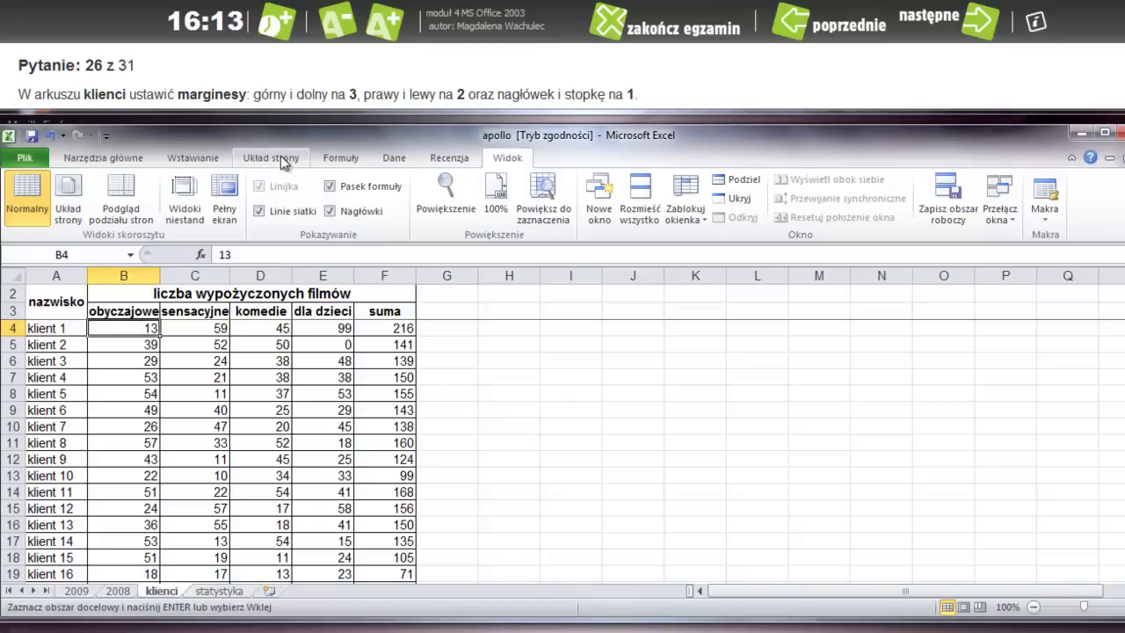
pyautogui.click(281, 155)
pyautogui.click(142, 217)
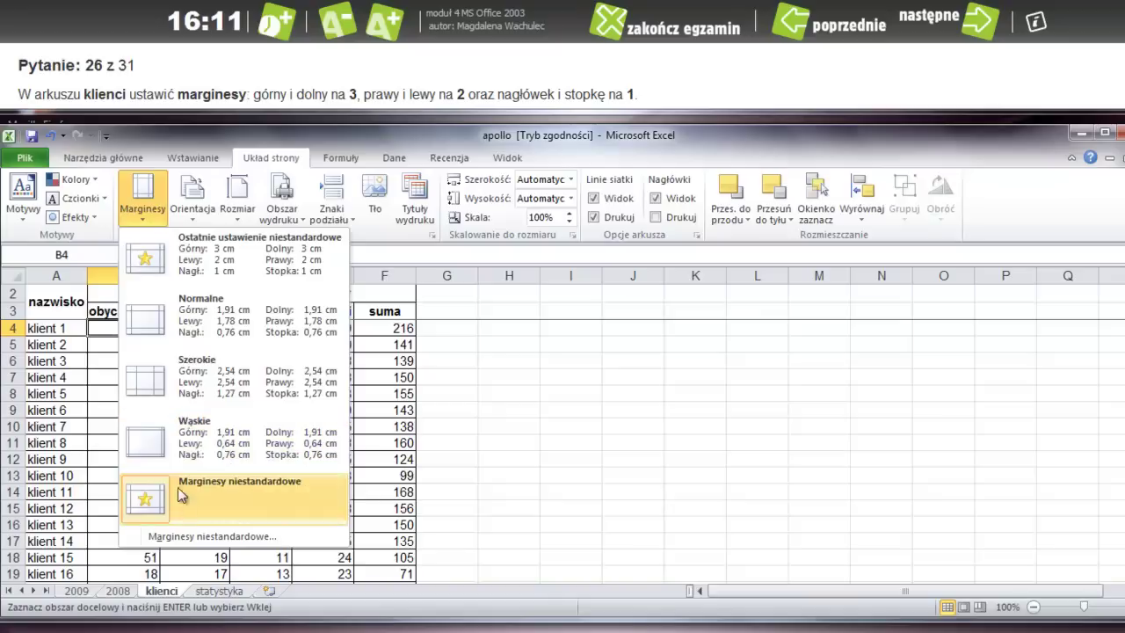
pyautogui.click(194, 539)
pyautogui.doubleClick(795, 265)
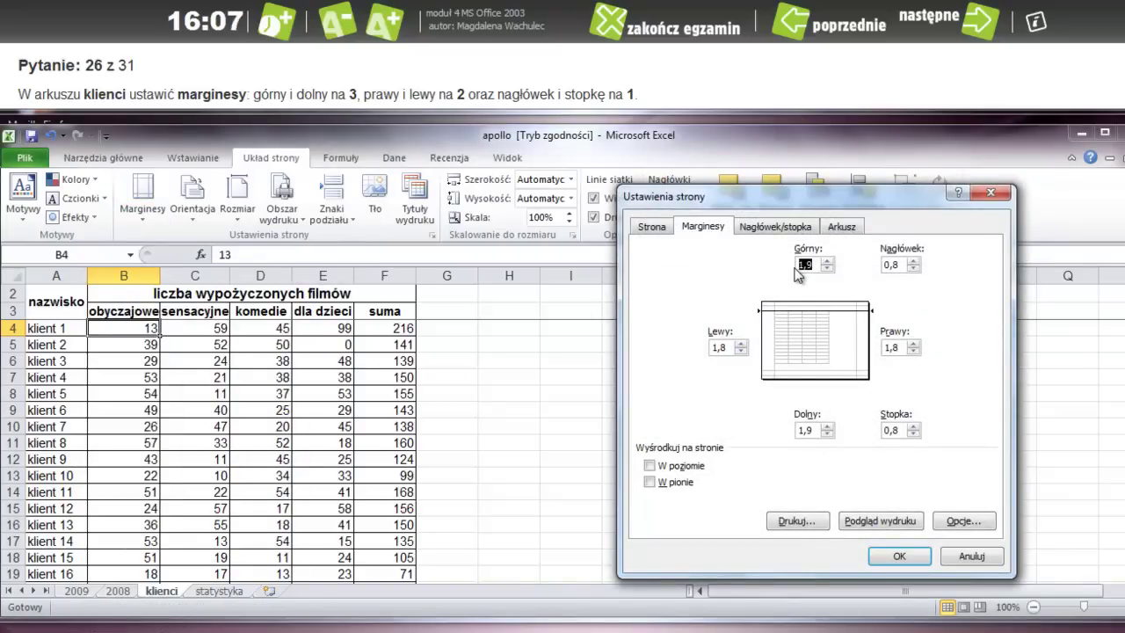
pyautogui.write('3')
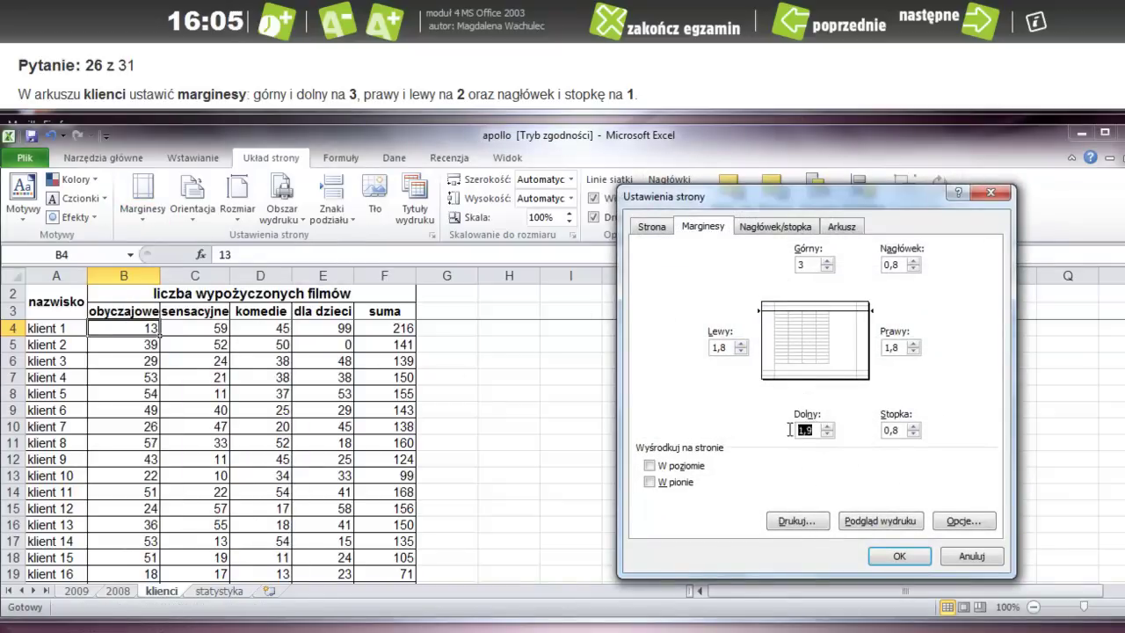
pyautogui.write('3')
pyautogui.doubleClick(729, 347)
pyautogui.write('2')
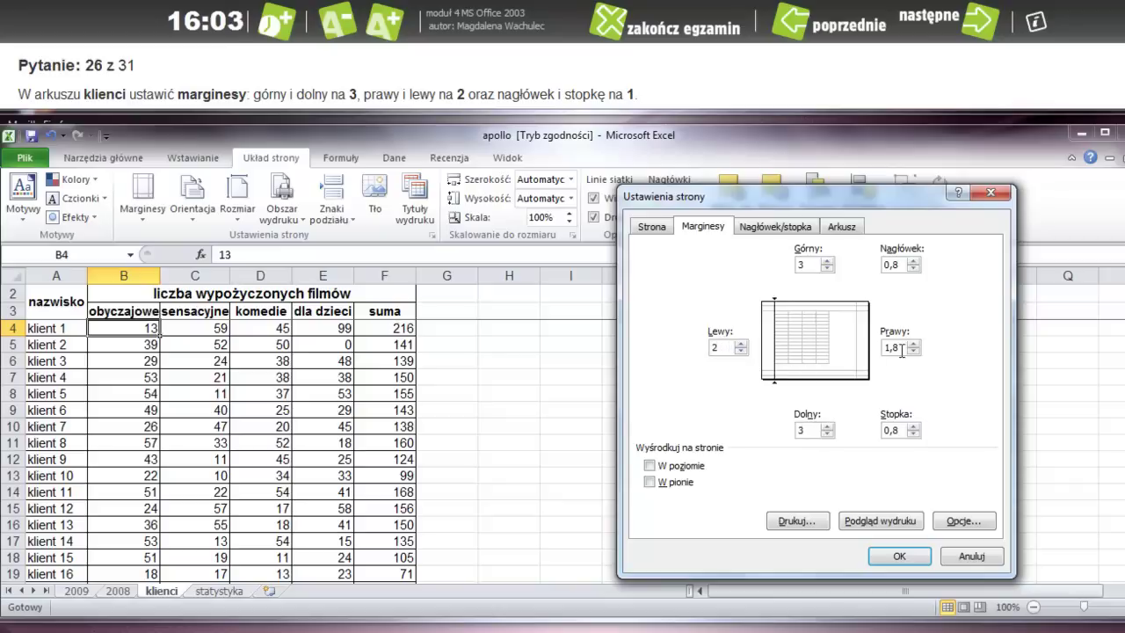
pyautogui.doubleClick(902, 349)
pyautogui.write('2')
pyautogui.doubleClick(893, 430)
pyautogui.write('1')
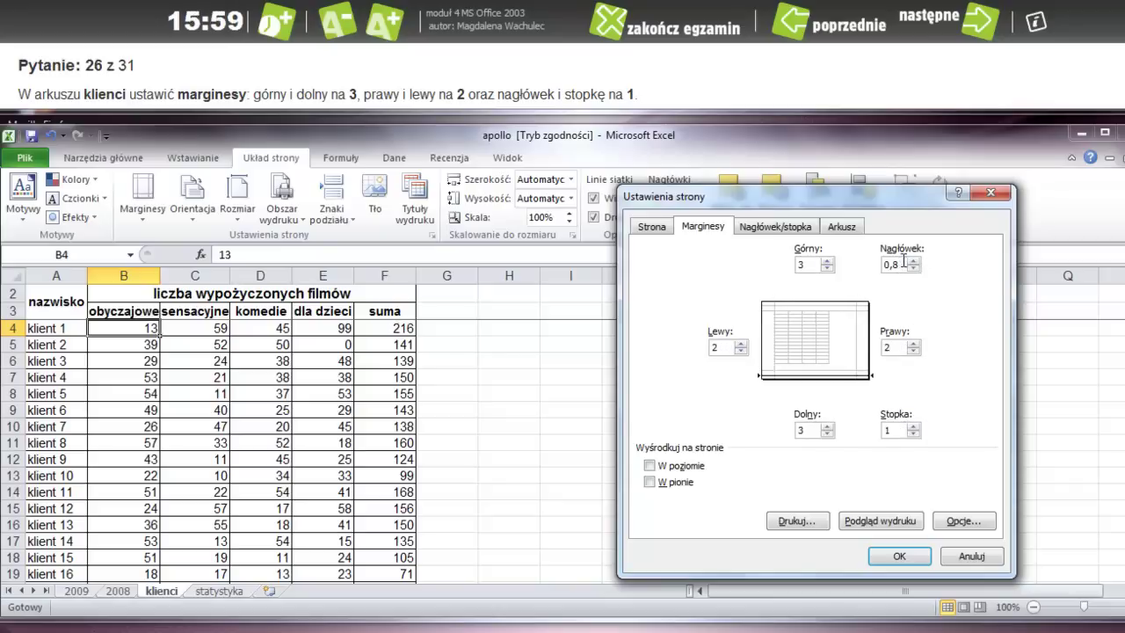
pyautogui.doubleClick(893, 264)
pyautogui.write('1')
pyautogui.click(897, 555)
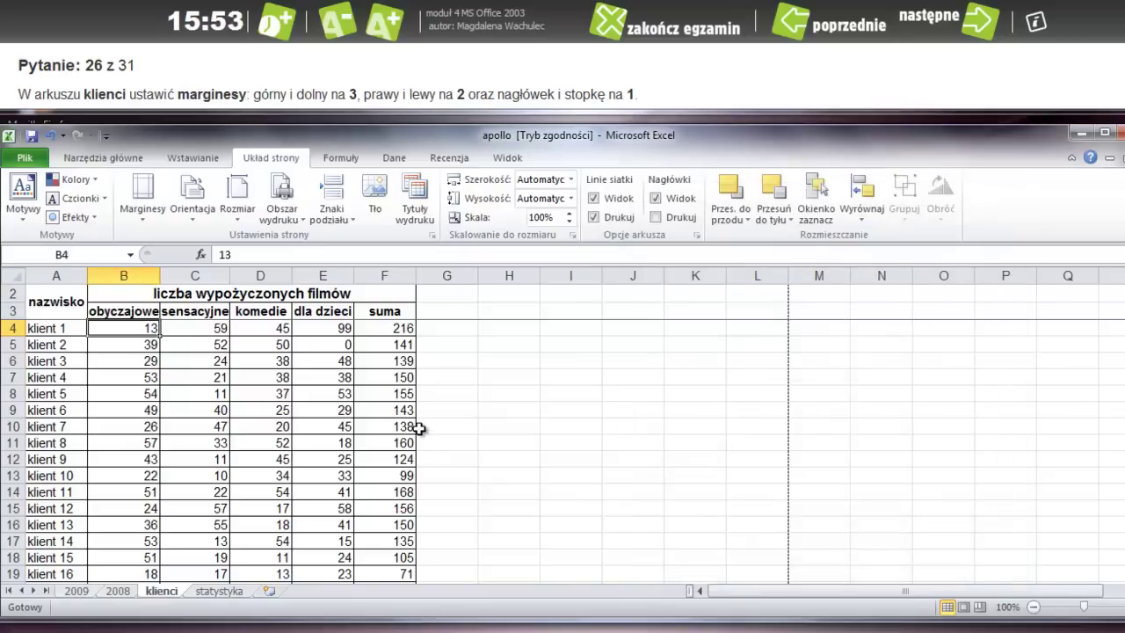
# - Recheck the custom margin values, then advance to exam question 27
pyautogui.click(143, 211)
pyautogui.click(173, 484)
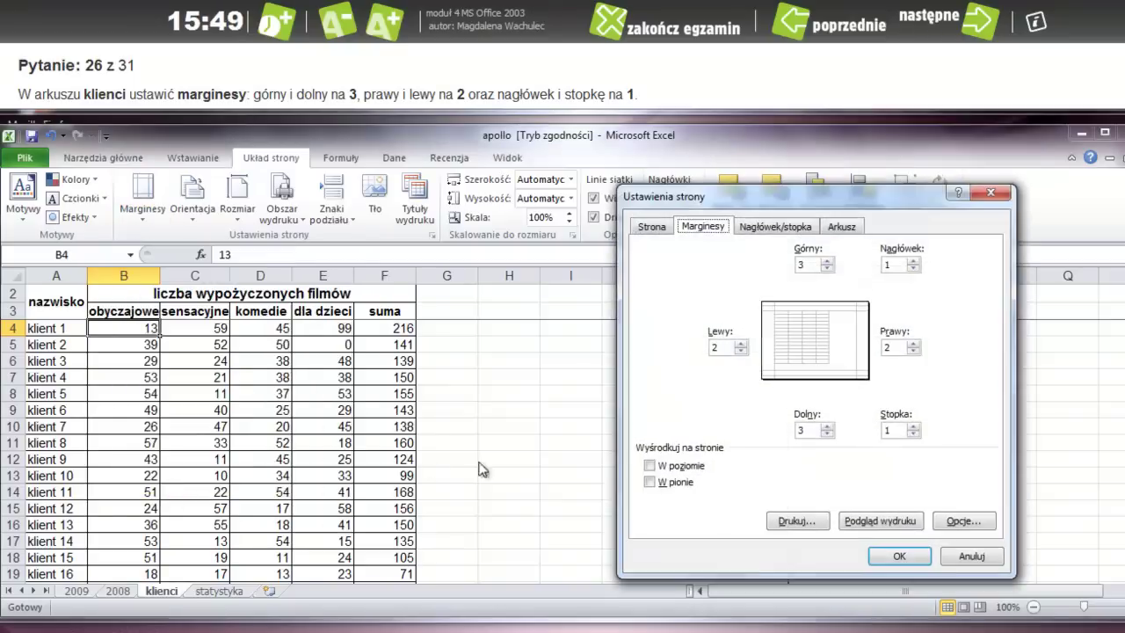
pyautogui.click(990, 192)
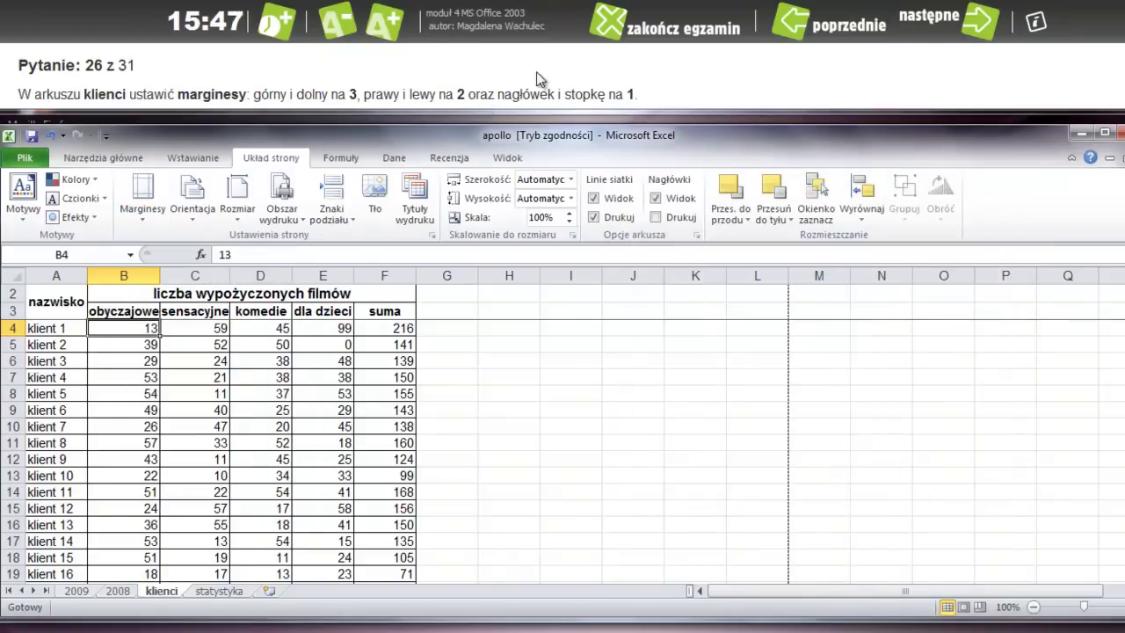
pyautogui.click(976, 25)
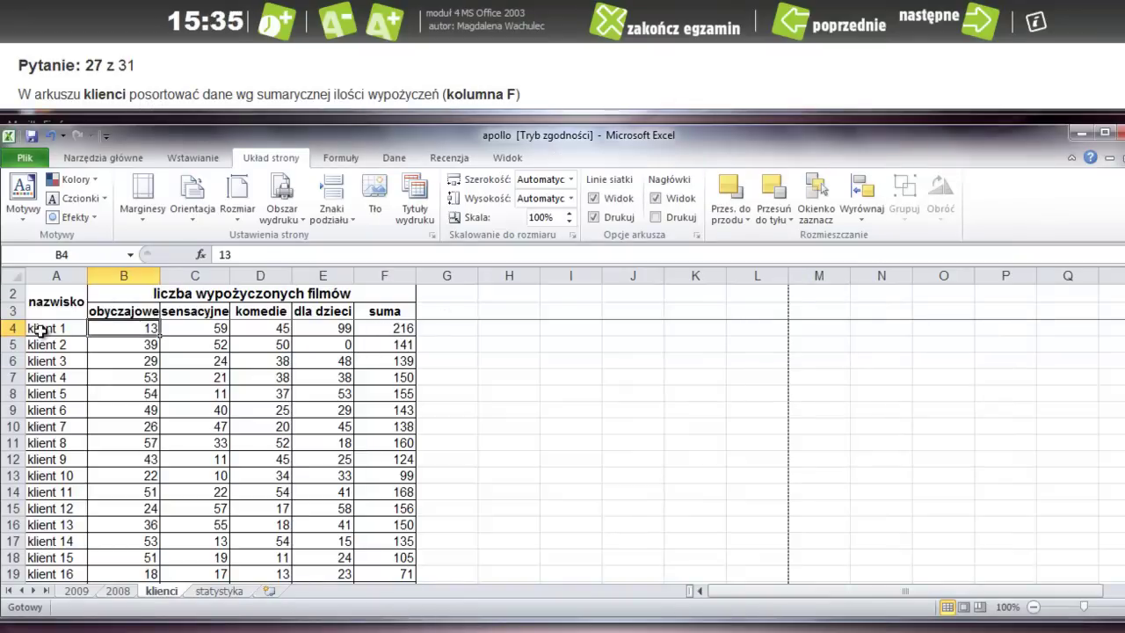
# - Select the client data range A4:F153
pyautogui.moveTo(114, 328); pyautogui.dragTo(150, 334)
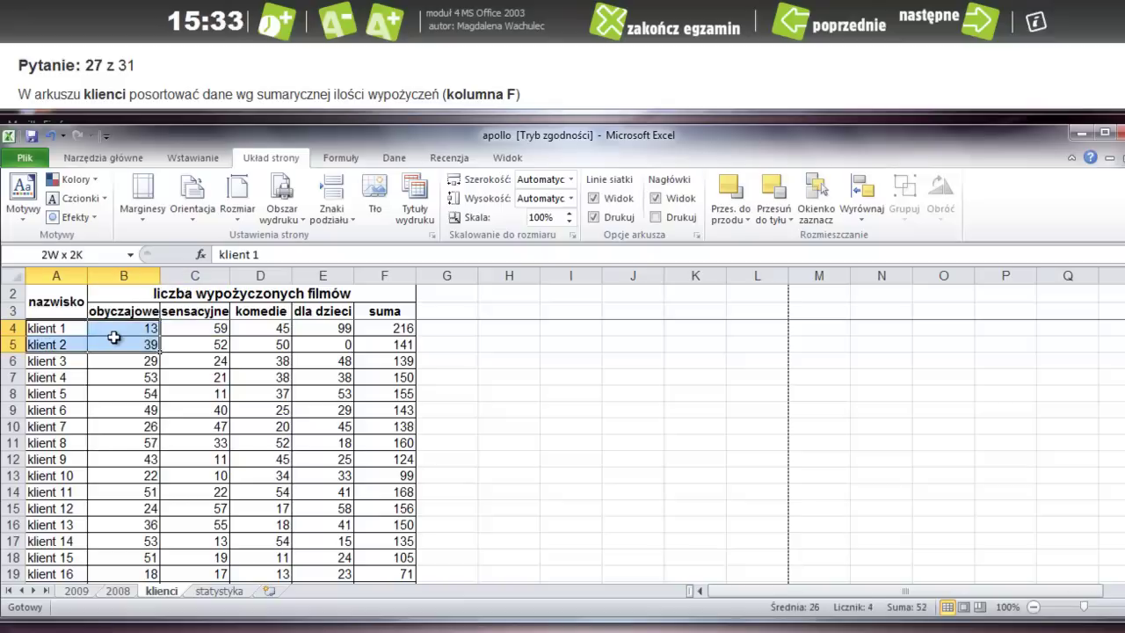
pyautogui.click(75, 322)
pyautogui.moveTo(53, 334)
pyautogui.mouseDown()
pyautogui.moveTo(340, 486)
pyautogui.moveTo(35, 326)
pyautogui.mouseUp()
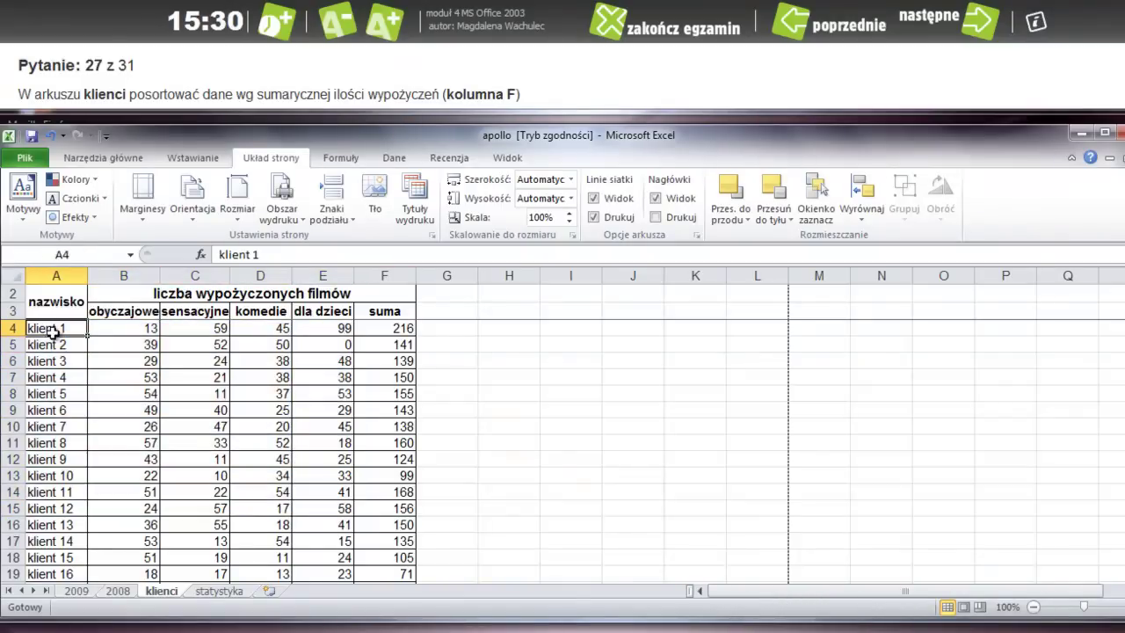
pyautogui.scroll(-1, 206, 393)
pyautogui.scroll(-9, 205, 394)
pyautogui.scroll(-10, 244, 342)
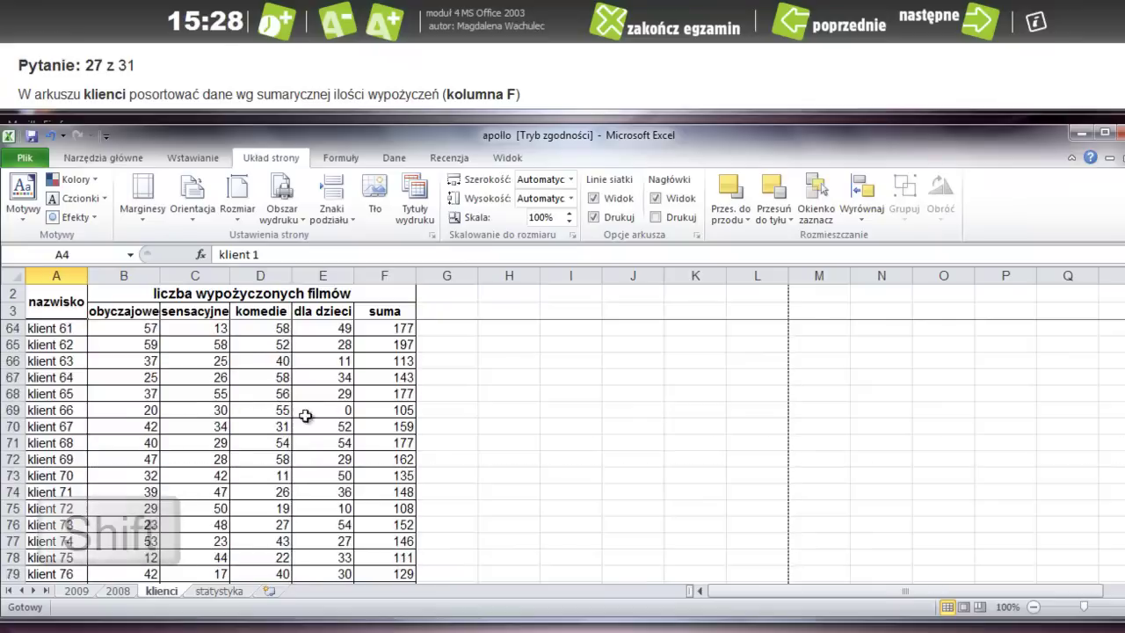
pyautogui.scroll(-7, 307, 339)
pyautogui.scroll(-7, 395, 392)
pyautogui.scroll(-7, 401, 470)
pyautogui.scroll(-7, 401, 470)
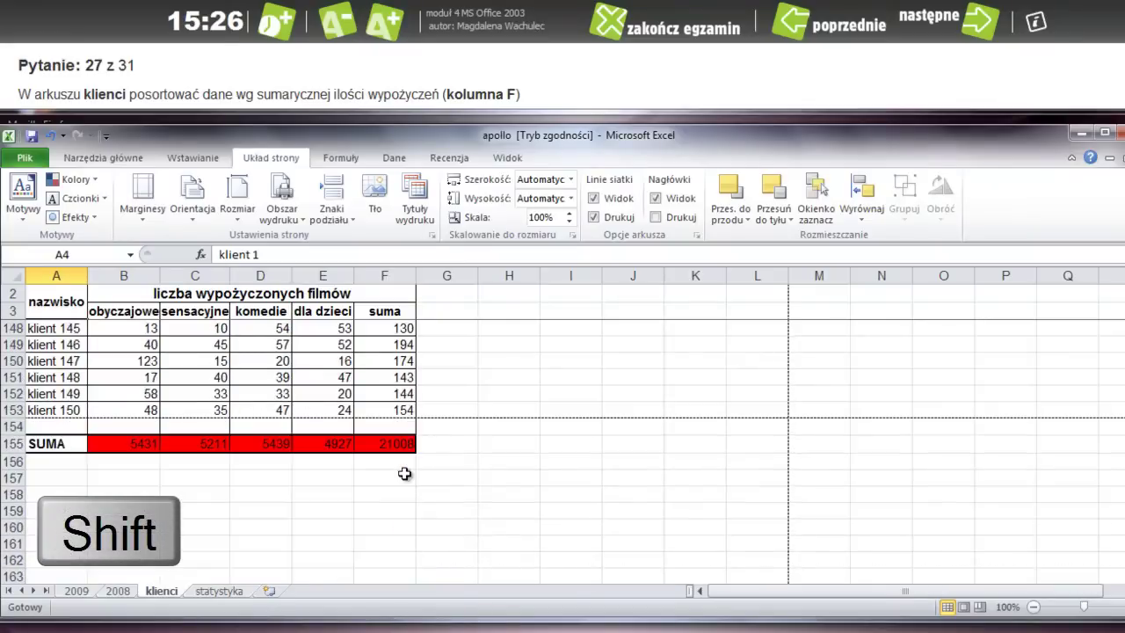
pyautogui.keyDown('shift'); pyautogui.click(400, 411); pyautogui.keyUp('shift')
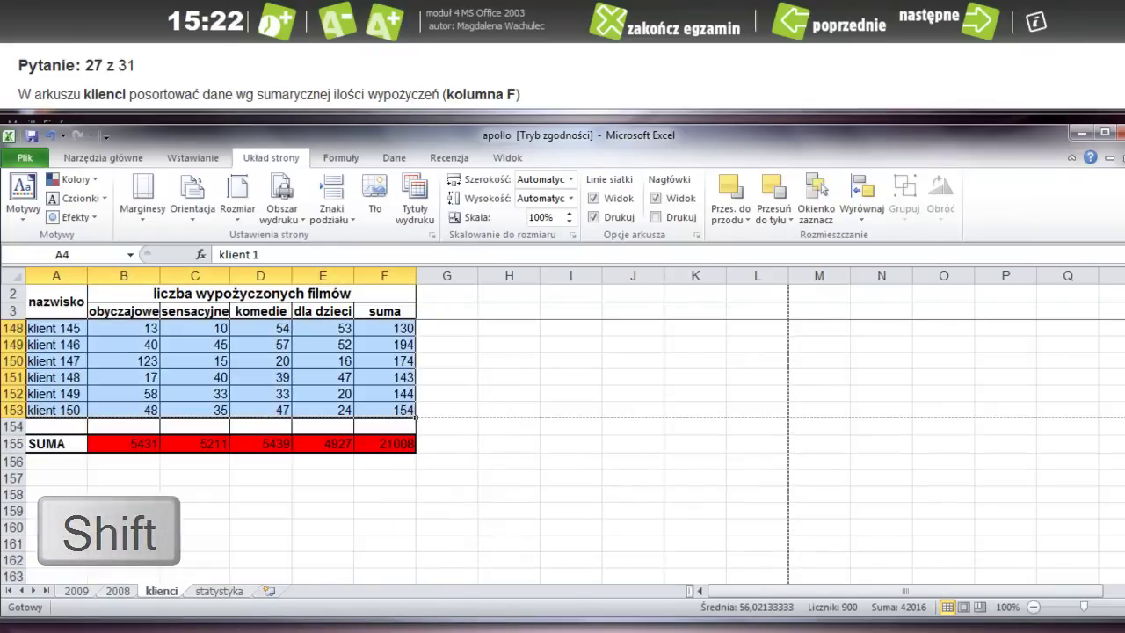
pyautogui.moveTo(1123, 563); pyautogui.dragTo(1124, 540)
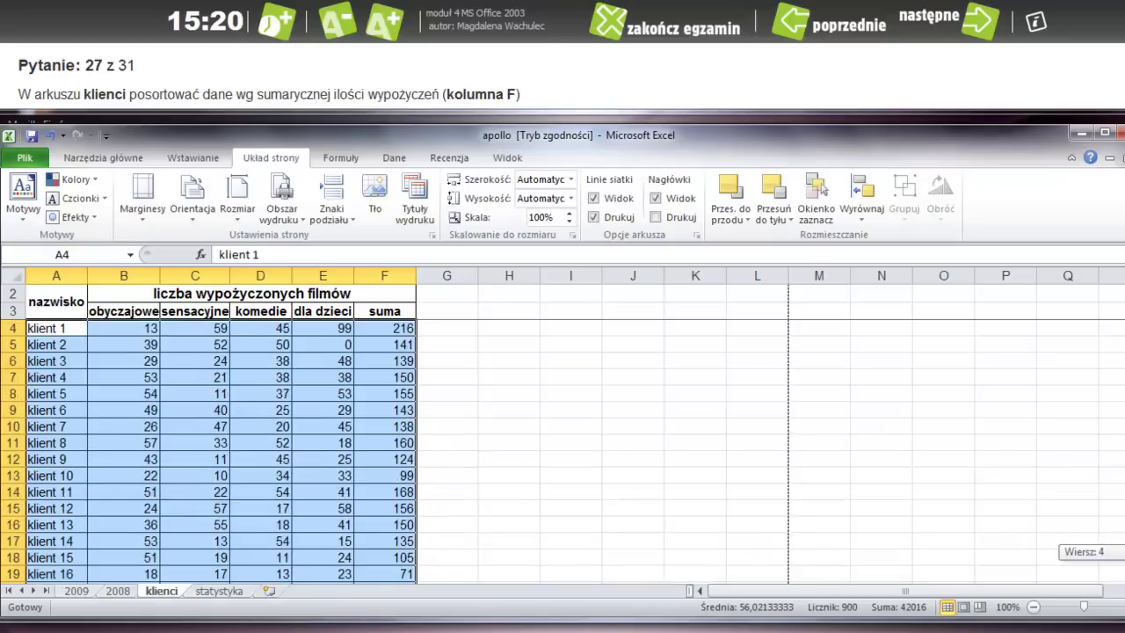
# - Sort the range by column F, smallest to largest, and advance to question 28
pyautogui.click(393, 158)
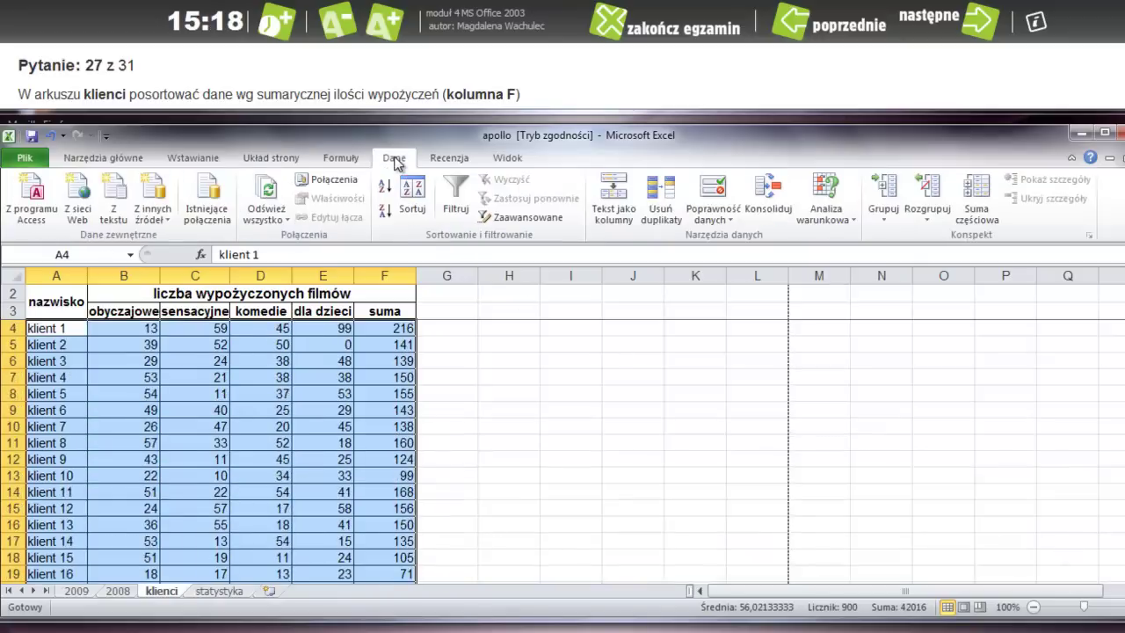
pyautogui.click(409, 195)
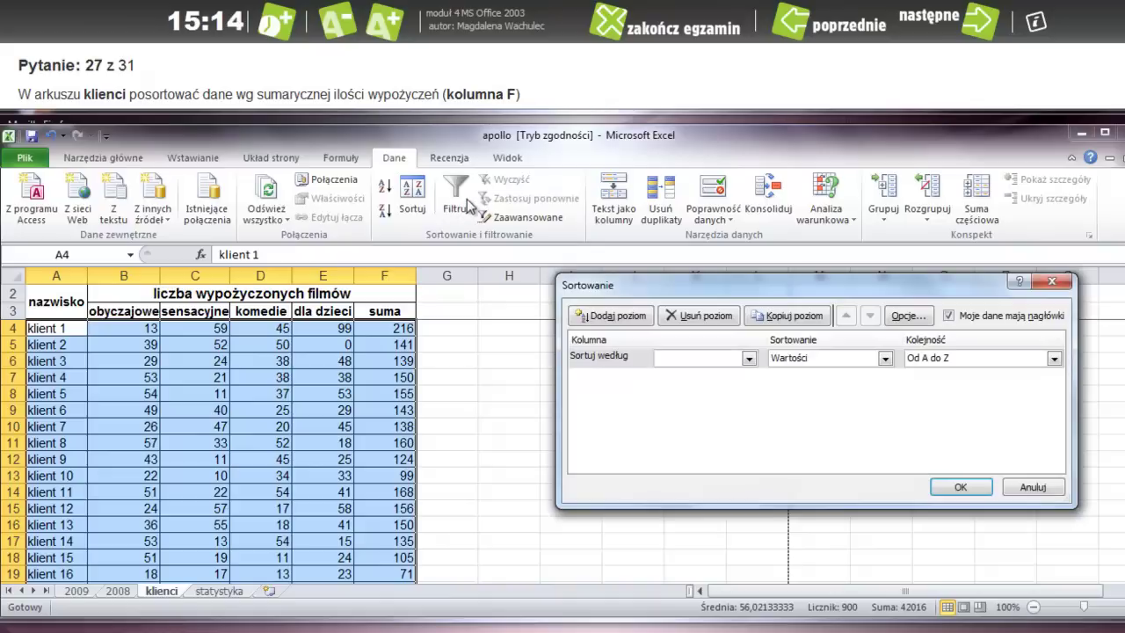
pyautogui.click(695, 358)
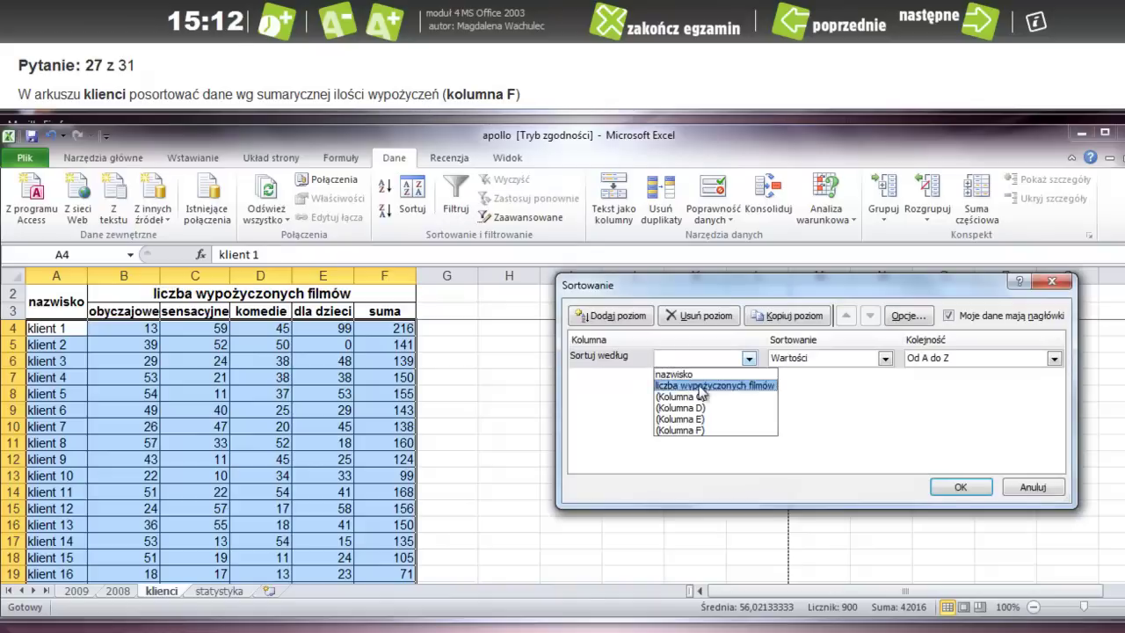
pyautogui.click(695, 429)
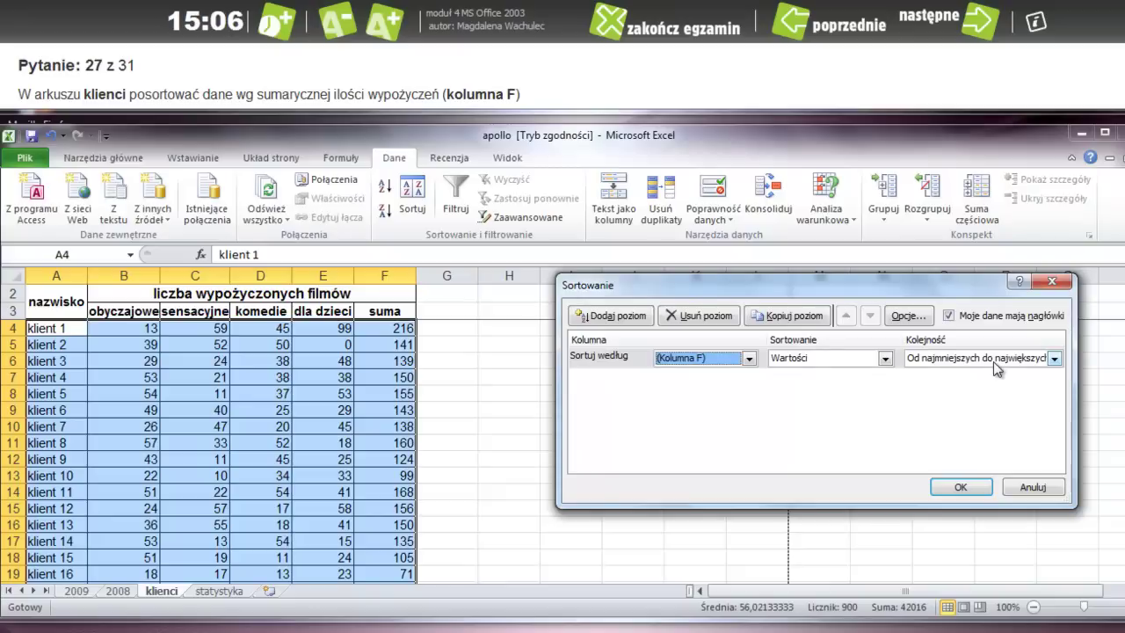
pyautogui.click(972, 493)
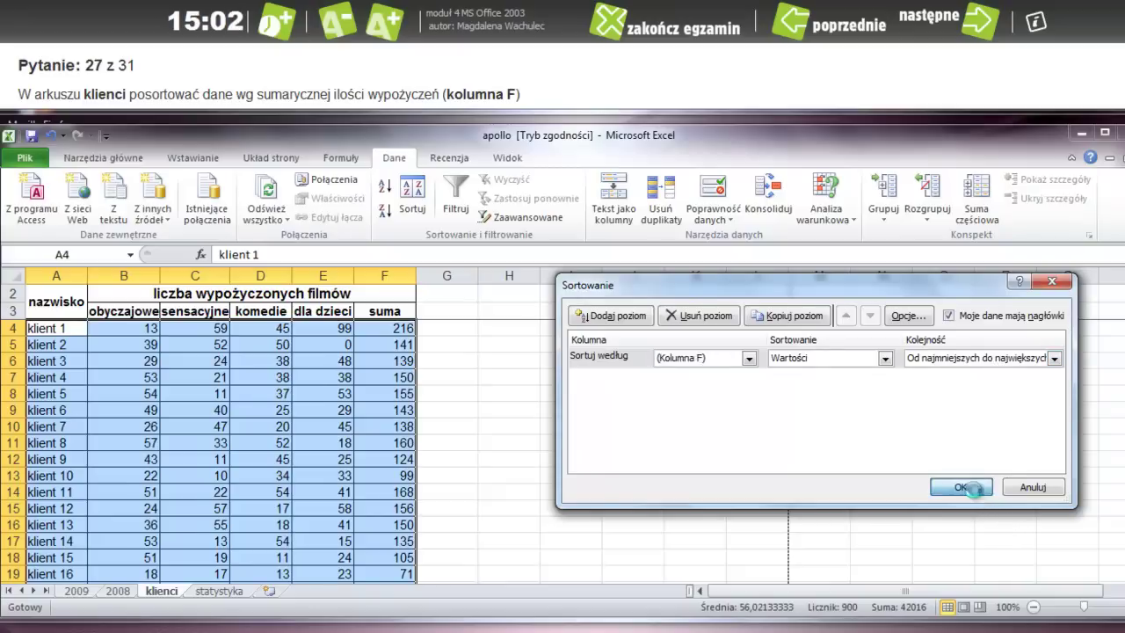
pyautogui.click(58, 333)
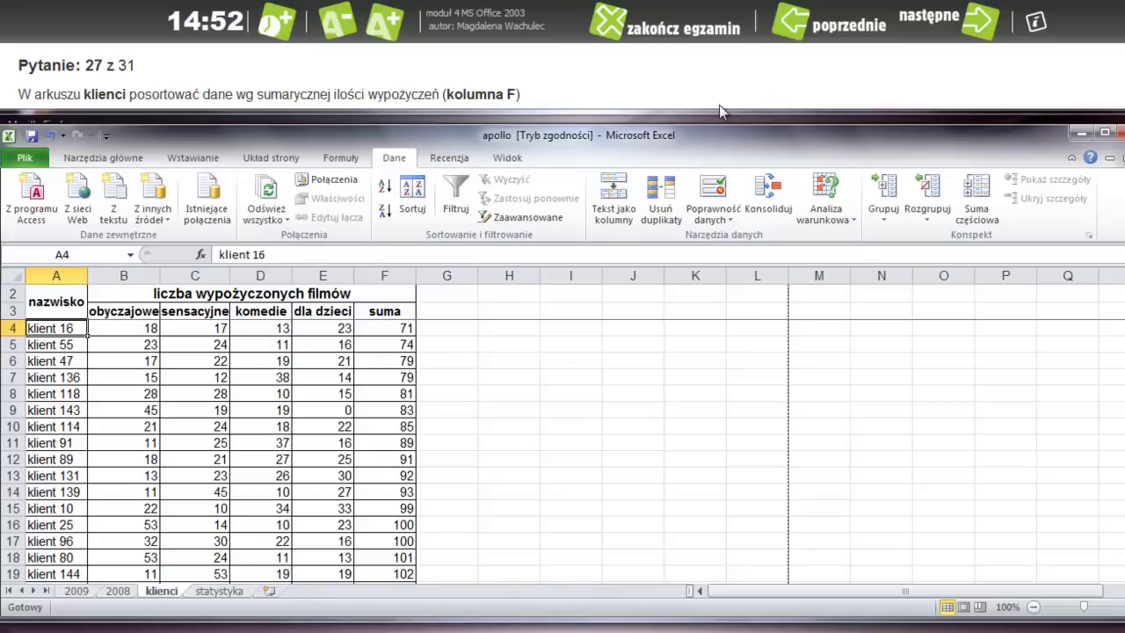
pyautogui.click(976, 37)
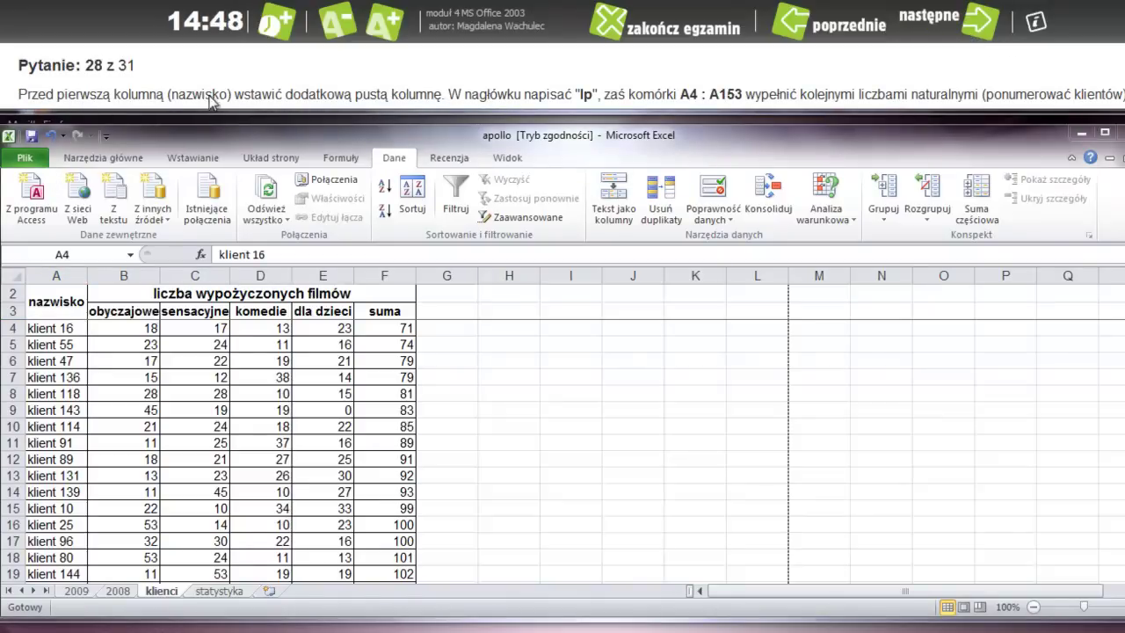
# - Insert a new column A and enter the heading 'lp' in A3
pyautogui.click(54, 308)
pyautogui.click(53, 301)
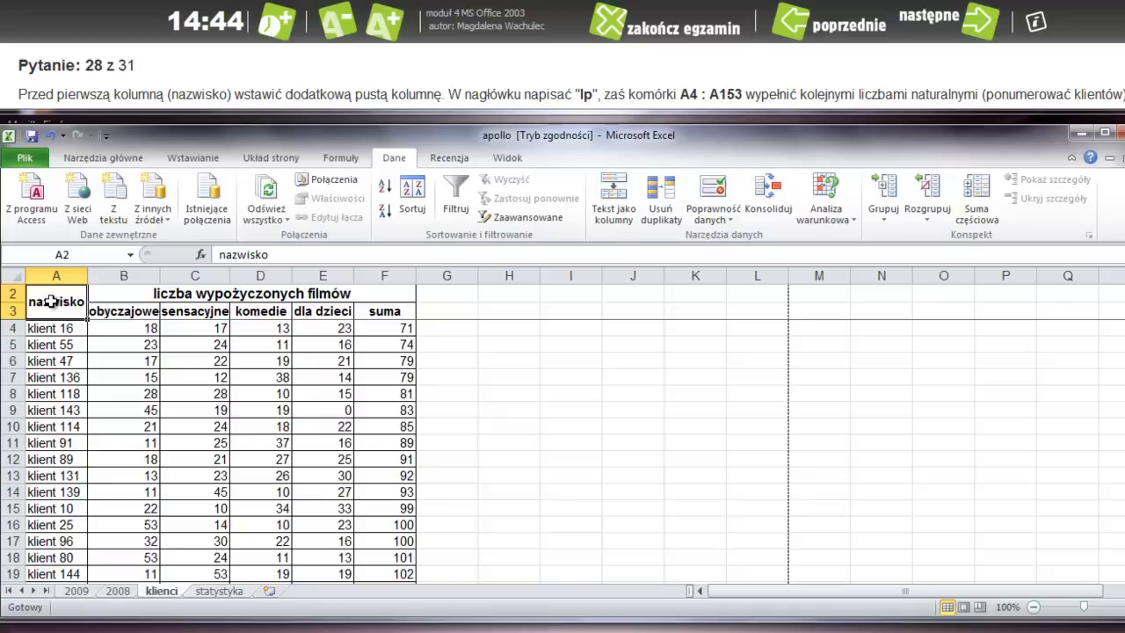
pyautogui.rightClick(54, 275)
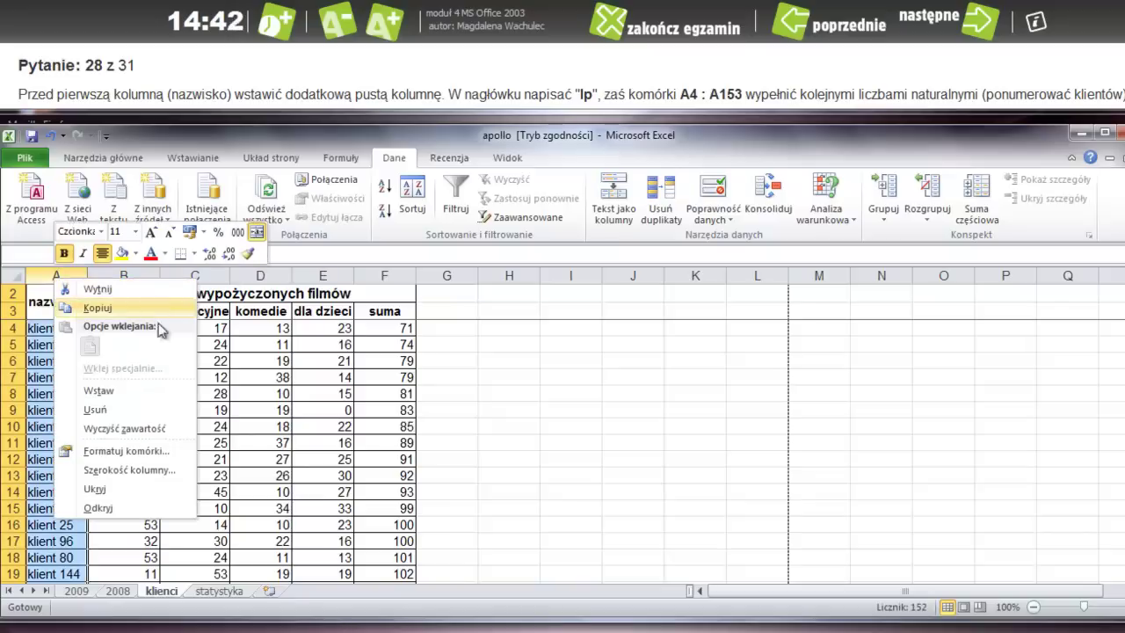
pyautogui.click(98, 390)
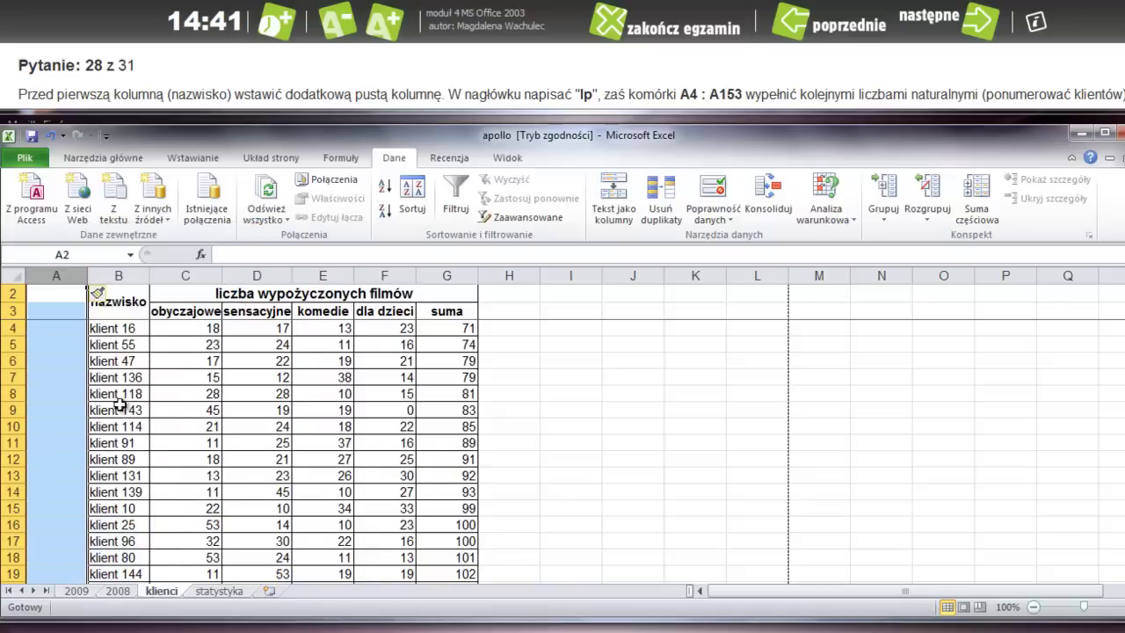
pyautogui.click(48, 309)
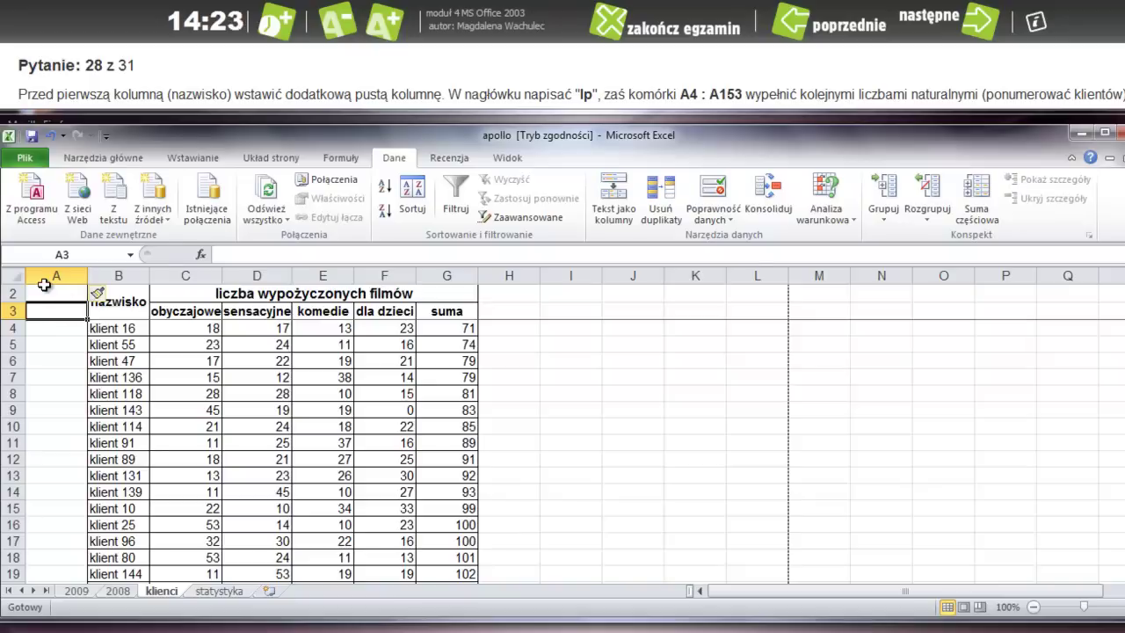
pyautogui.write('lp')
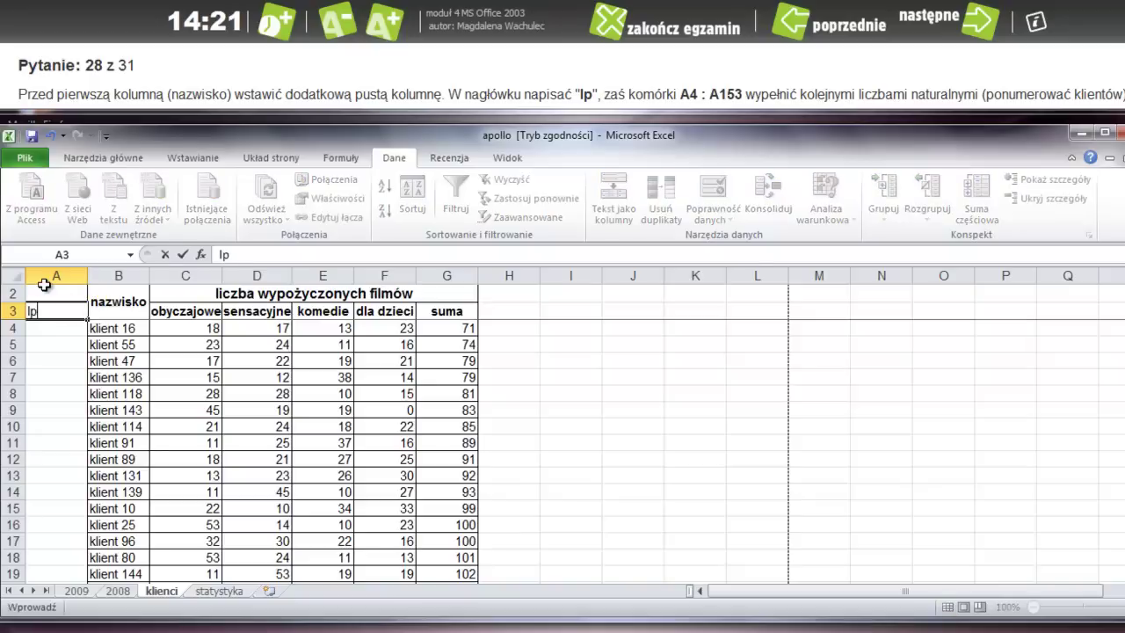
pyautogui.click(53, 327)
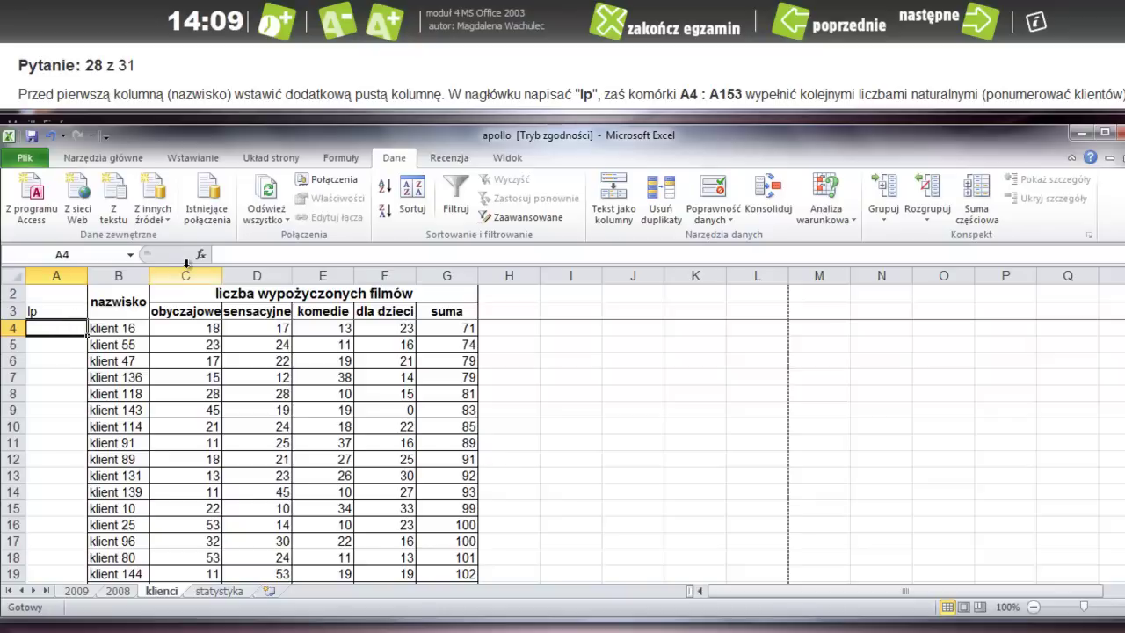
# - Fill A4:A153 with the numbers 1 to 150, then advance to question 29
pyautogui.write('1')
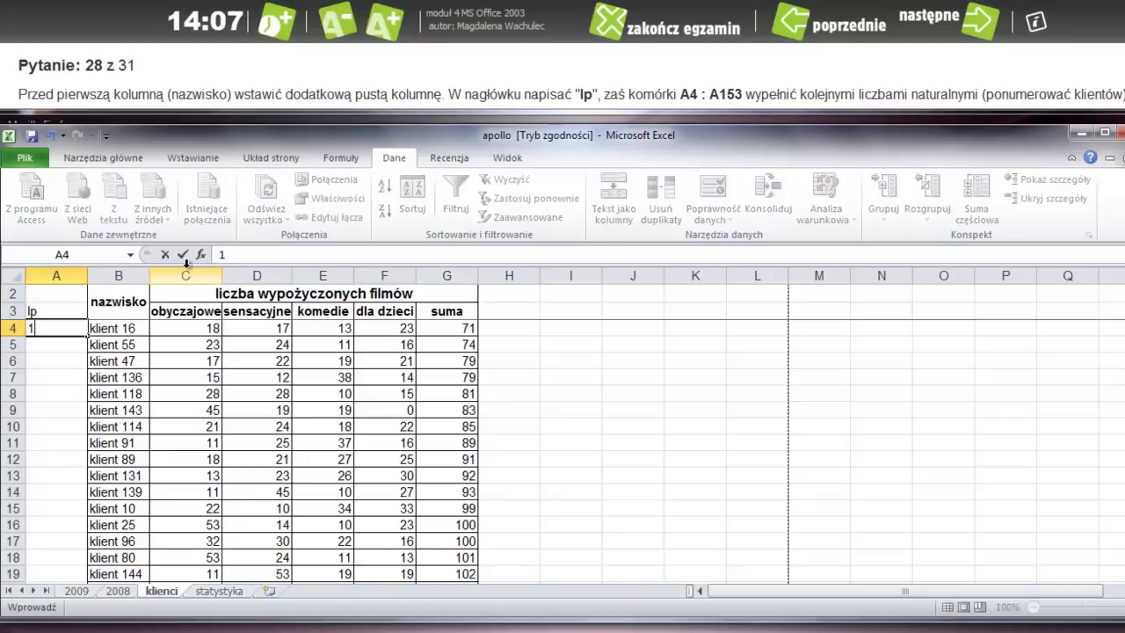
pyautogui.click(57, 343)
pyautogui.write('2')
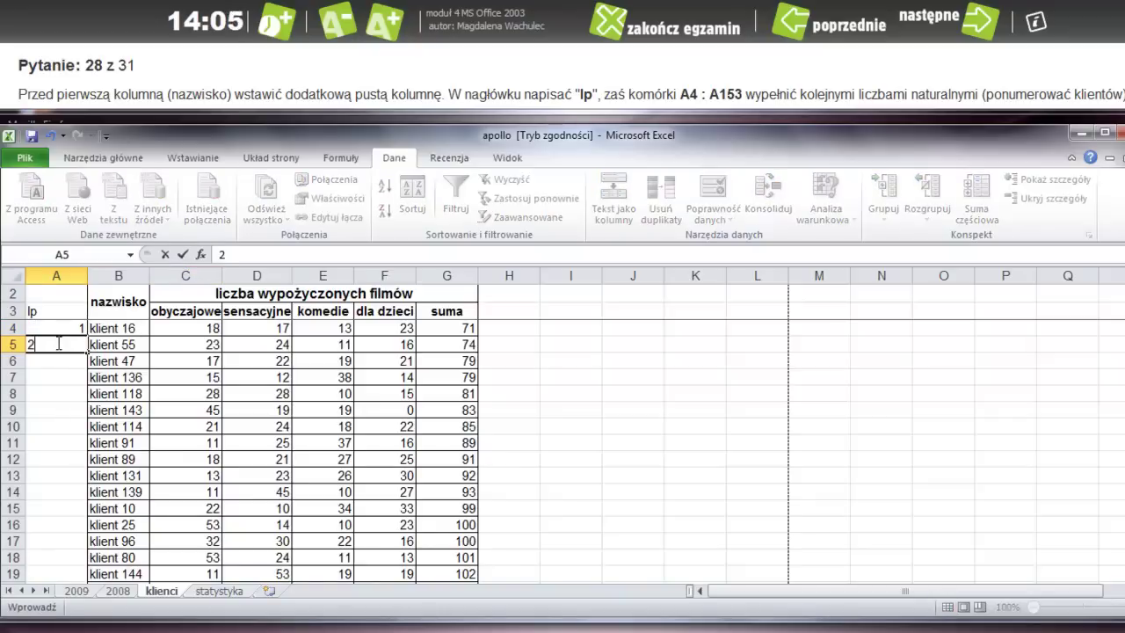
pyautogui.click(46, 330)
pyautogui.moveTo(46, 329); pyautogui.dragTo(53, 344)
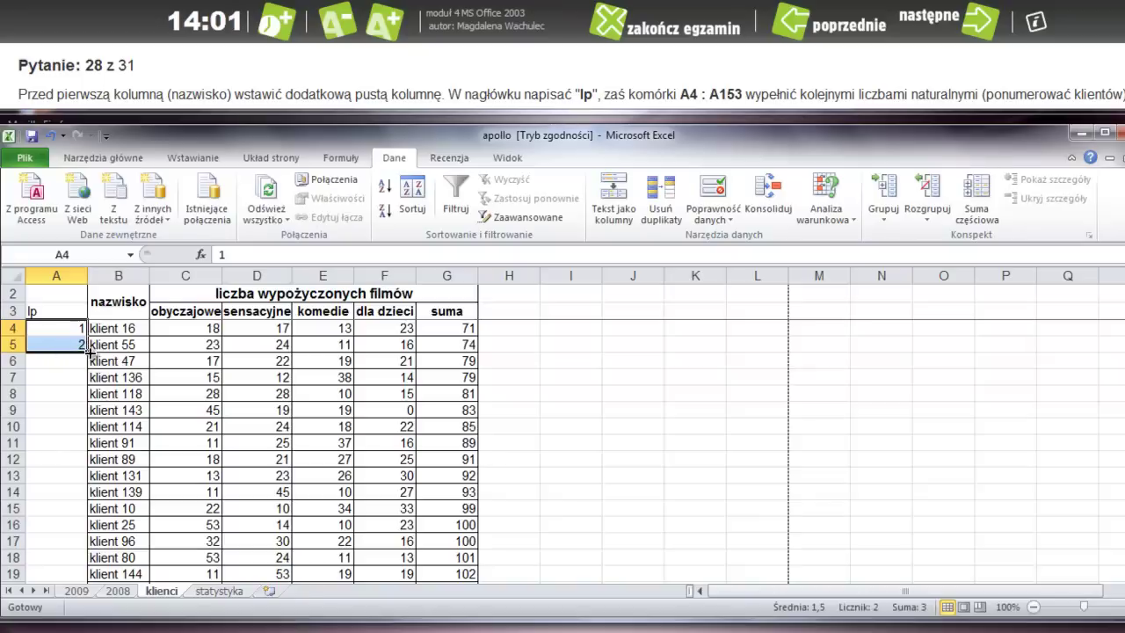
pyautogui.moveTo(88, 350); pyautogui.dragTo(90, 568)
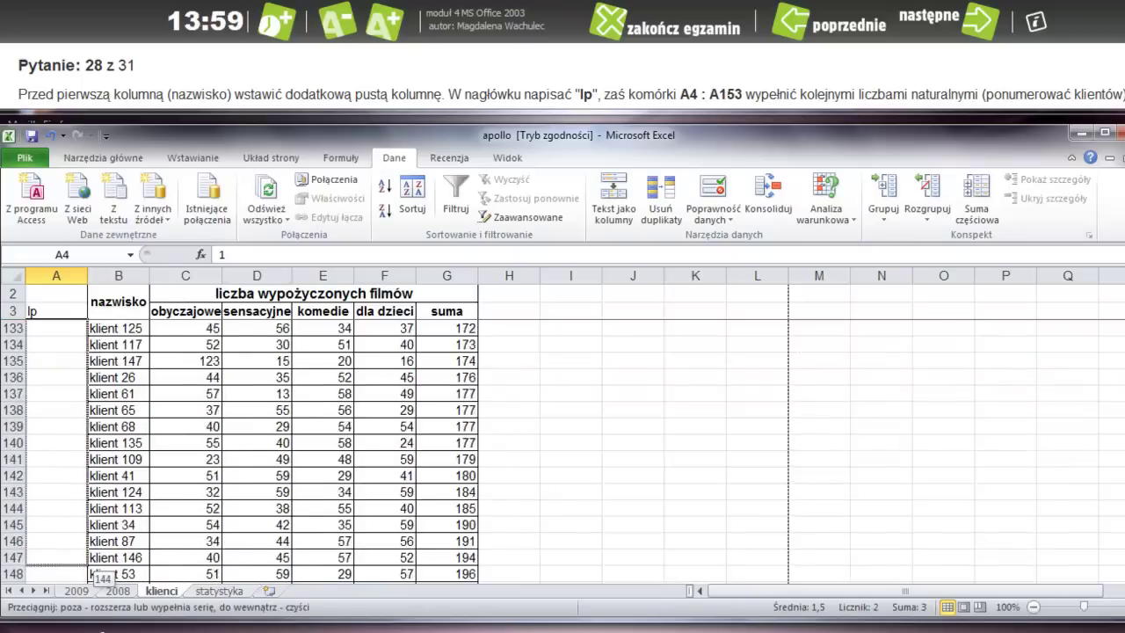
pyautogui.moveTo(92, 573); pyautogui.dragTo(94, 563)
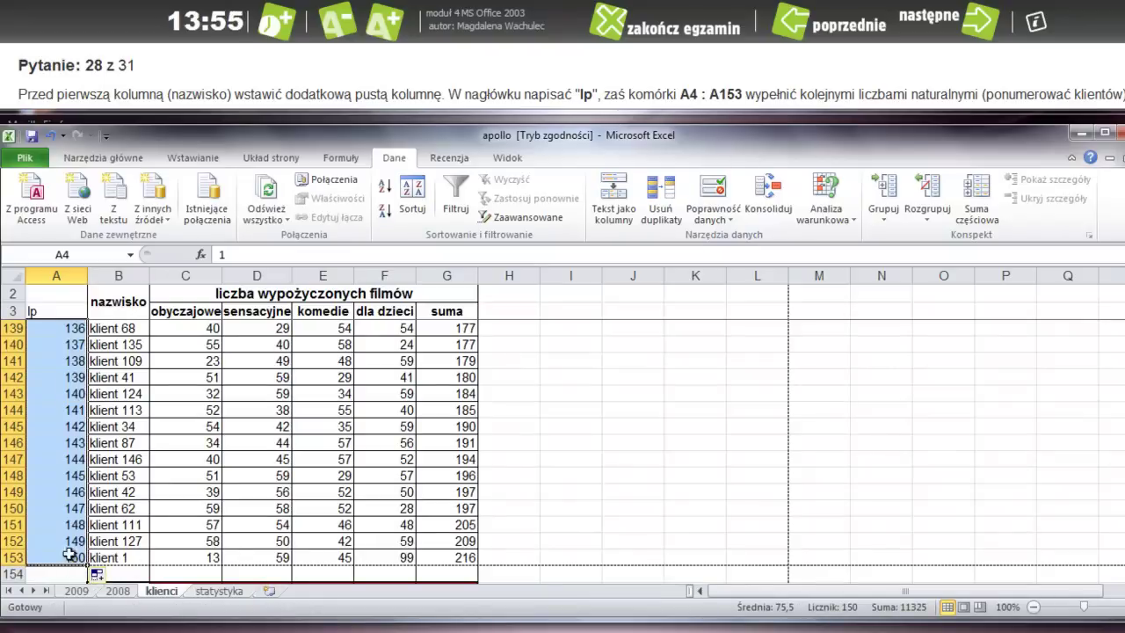
pyautogui.click(68, 557)
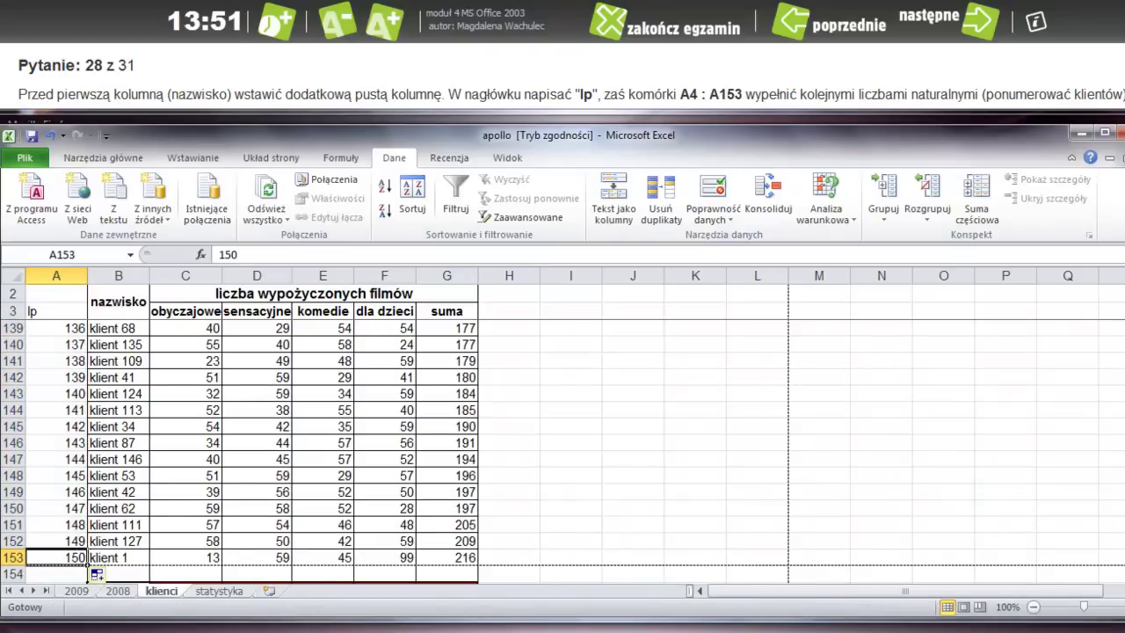
pyautogui.moveTo(1118, 550); pyautogui.dragTo(1118, 334)
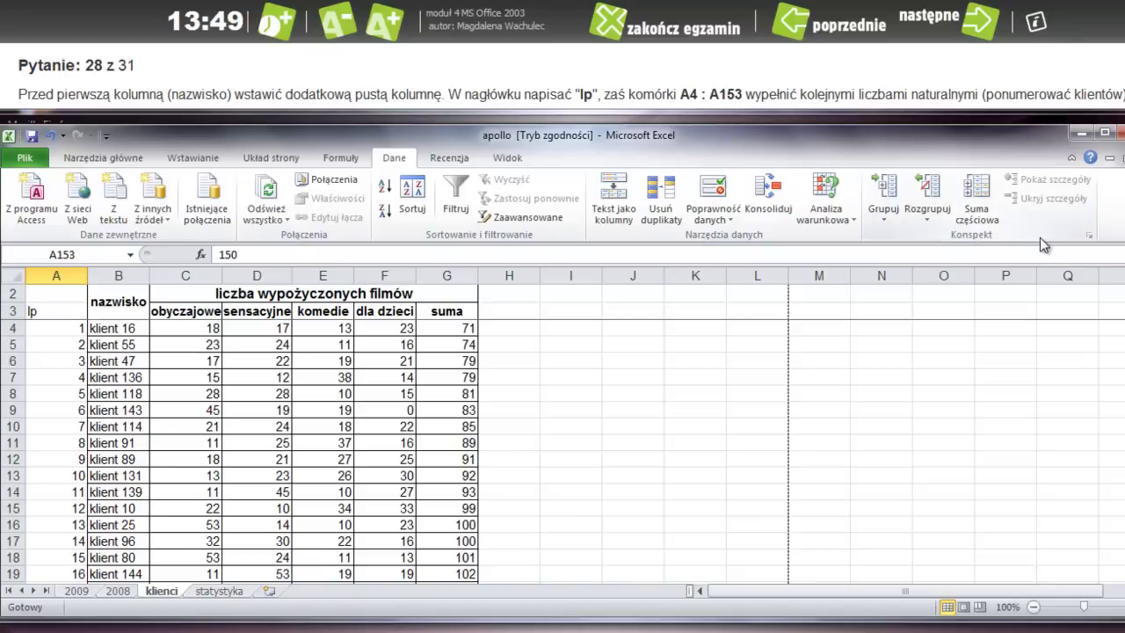
pyautogui.click(998, 31)
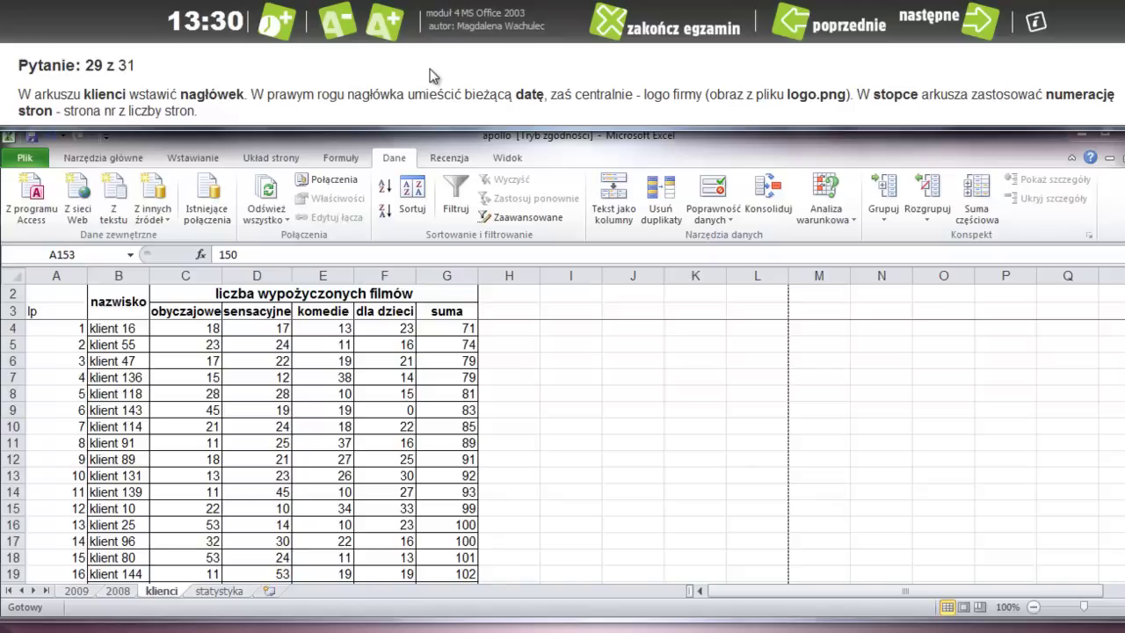
# - Switch klienci to Page Layout view, accept unfreezing panes, and scroll to the header
pyautogui.click(508, 159)
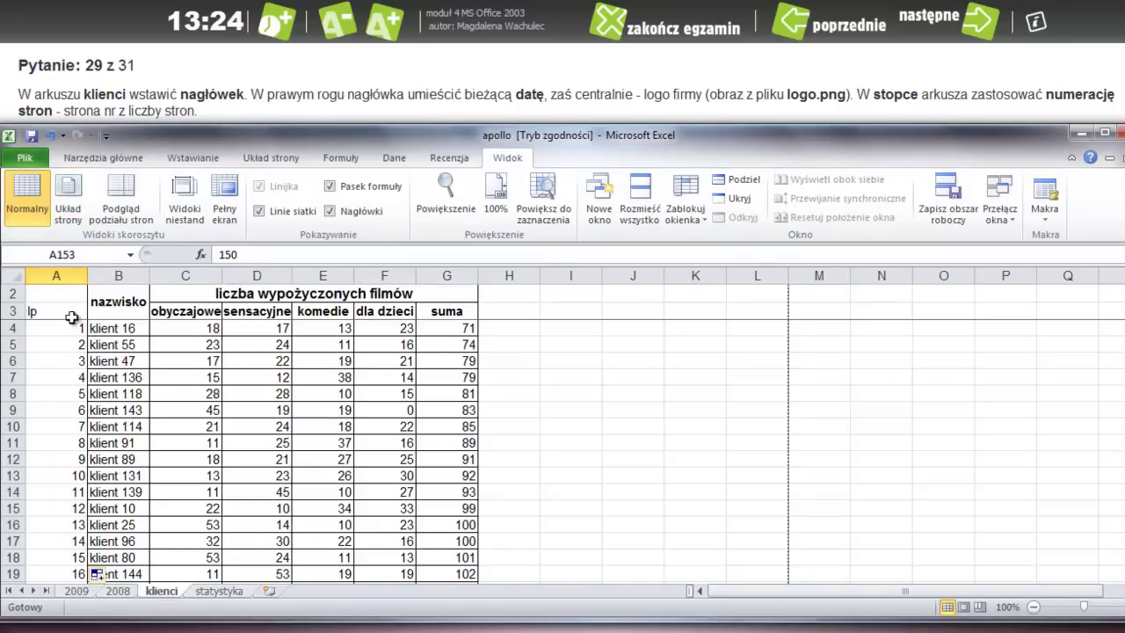
pyautogui.click(88, 216)
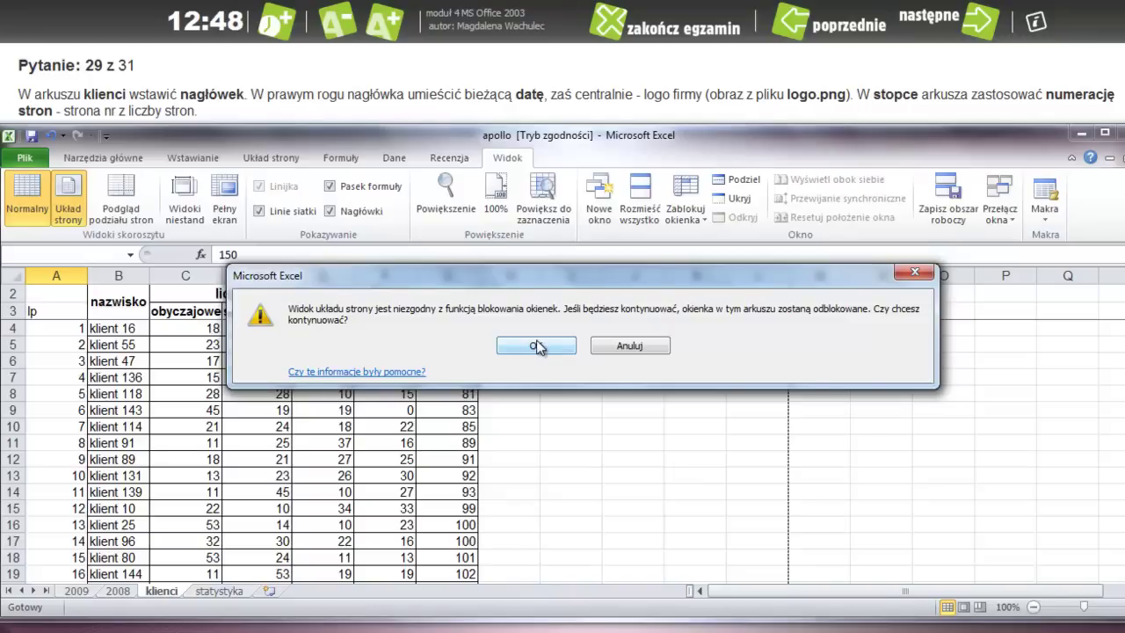
pyautogui.click(538, 348)
pyautogui.scroll(5, 210, 368)
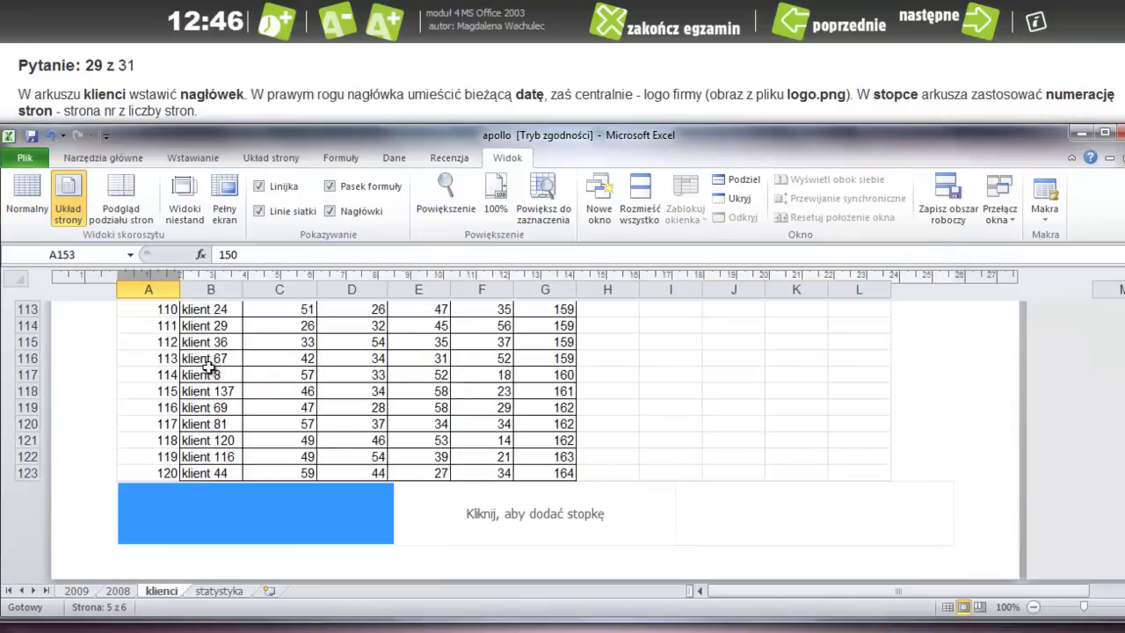
pyautogui.scroll(8, 209, 368)
pyautogui.scroll(6, 209, 368)
pyautogui.scroll(12, 209, 367)
pyautogui.scroll(7, 211, 368)
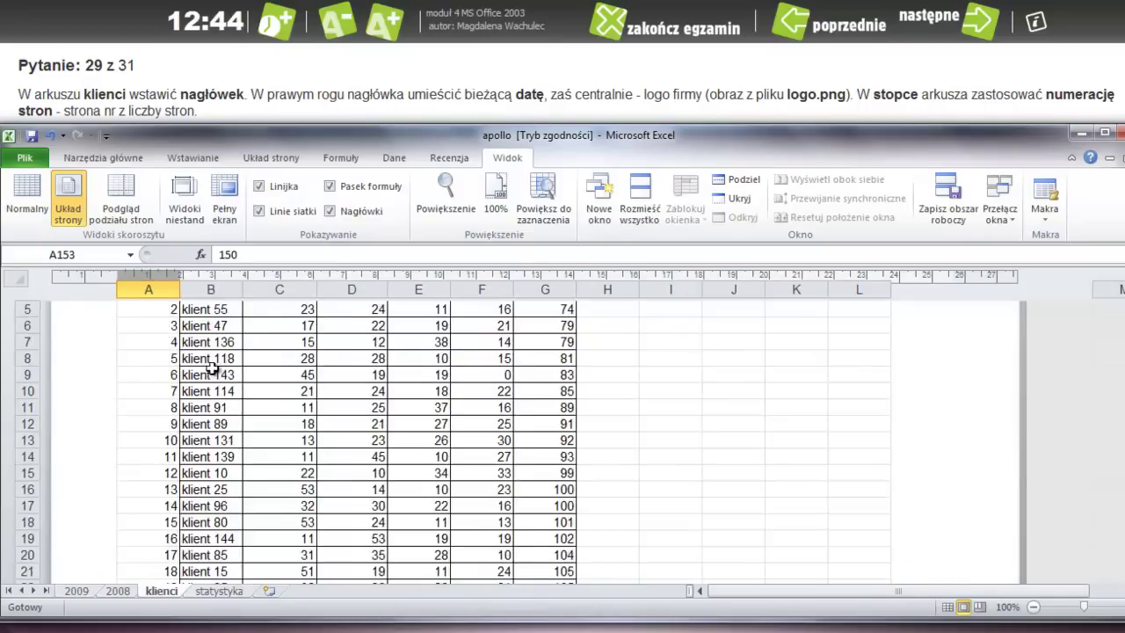
pyautogui.scroll(3, 211, 368)
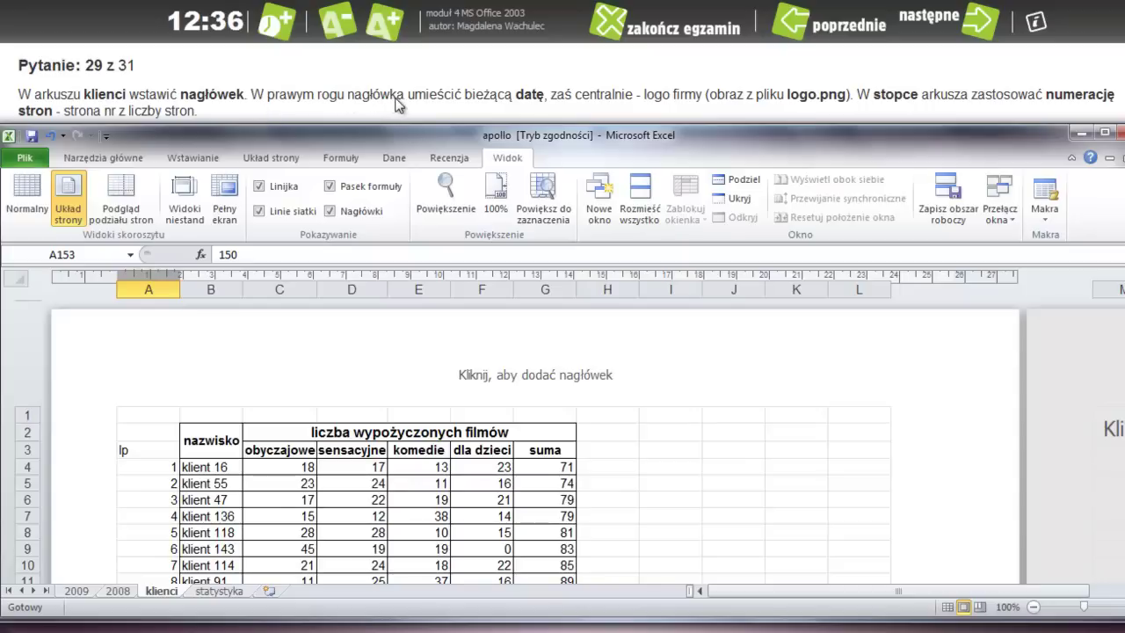
# - Insert the current date into the right section of the klienci page header
pyautogui.click(748, 372)
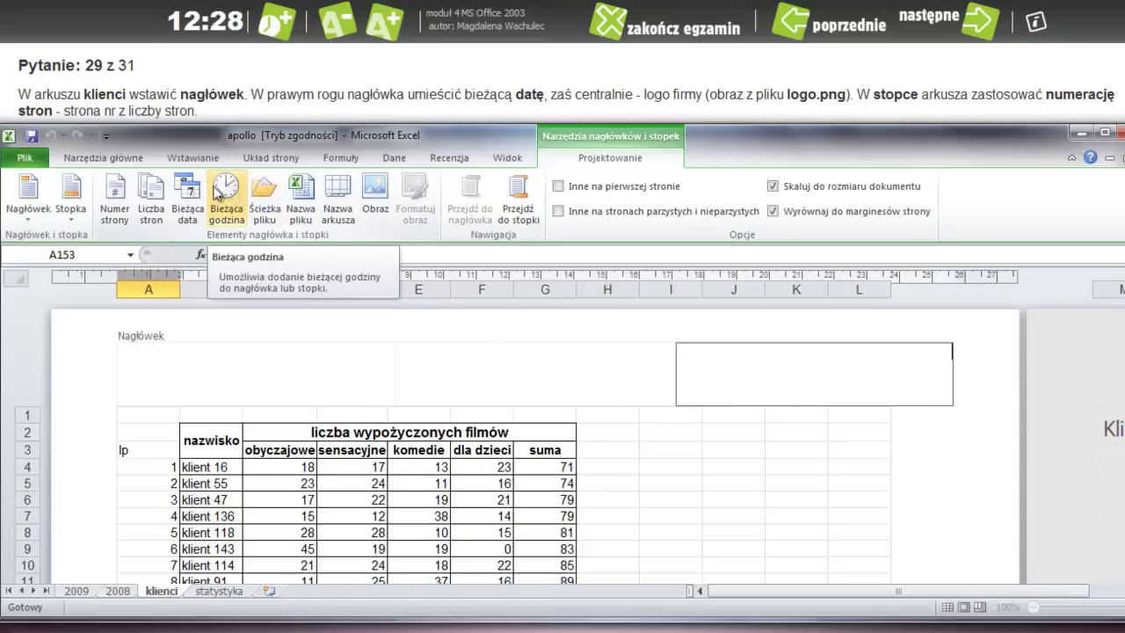
pyautogui.click(186, 196)
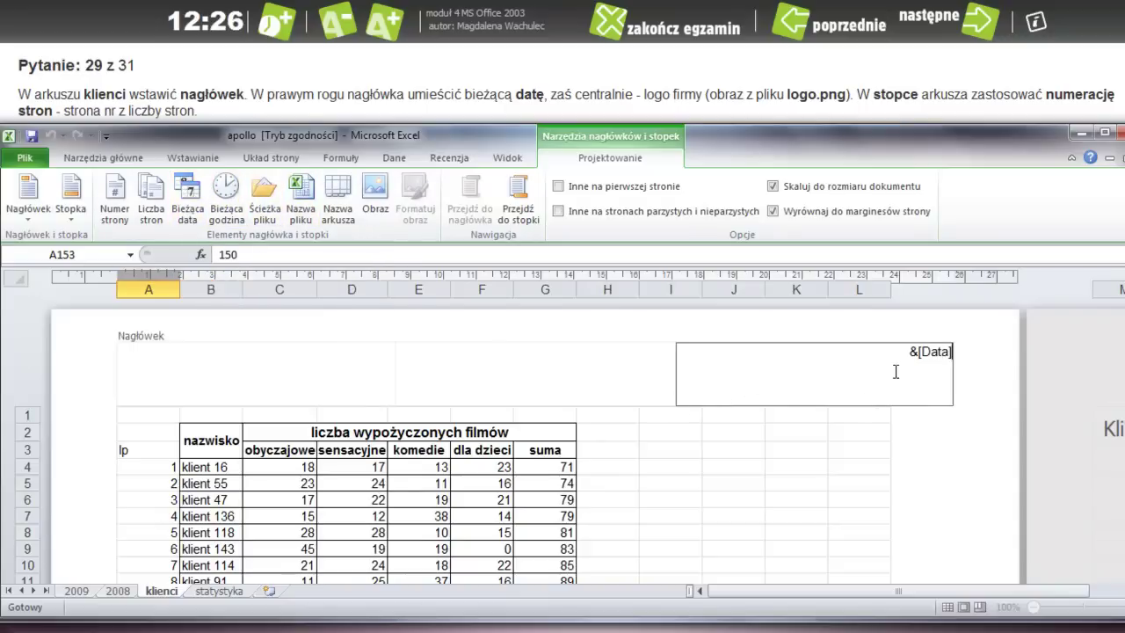
pyautogui.click(521, 369)
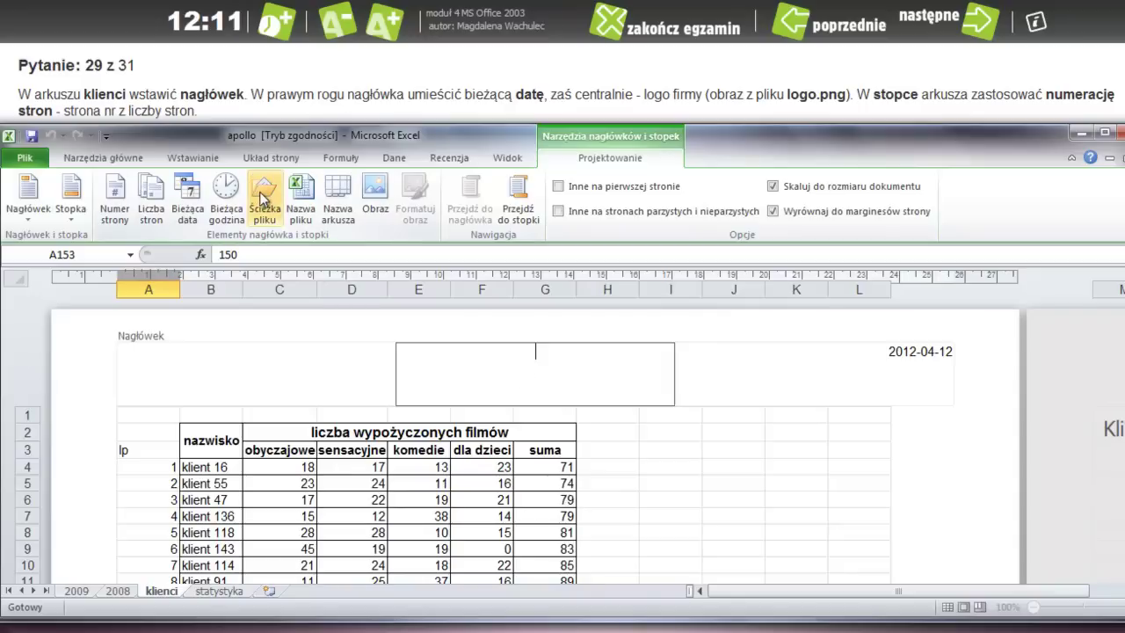
# - Browse from the desktop to the dysk_roboczy_m4 folder to pick a centre-header picture
pyautogui.click(376, 198)
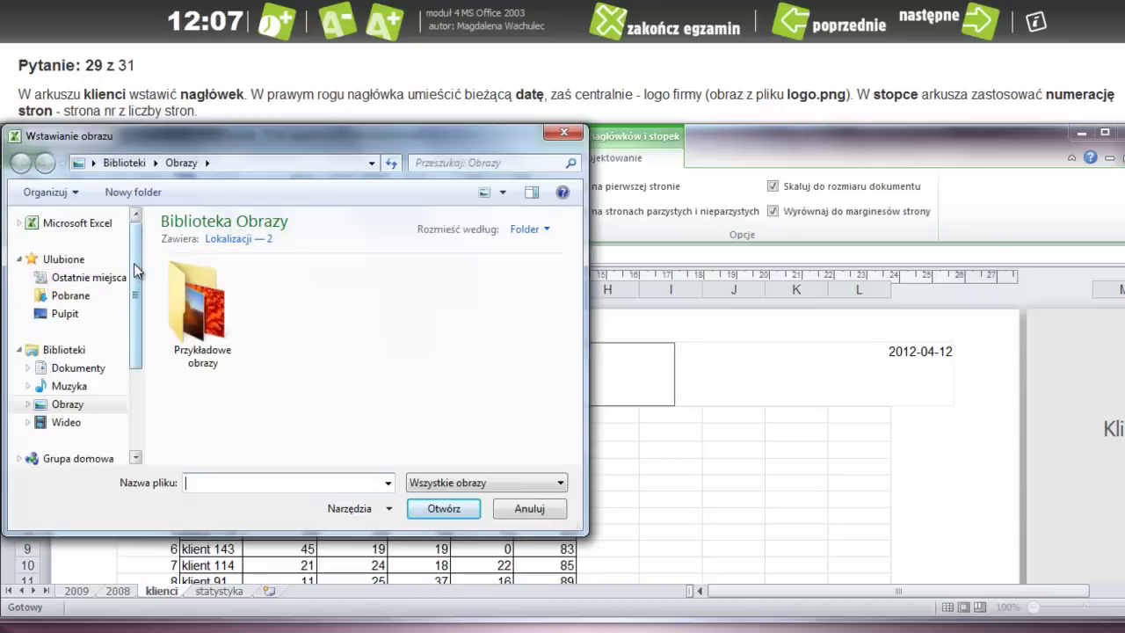
pyautogui.moveTo(136, 250); pyautogui.dragTo(143, 295)
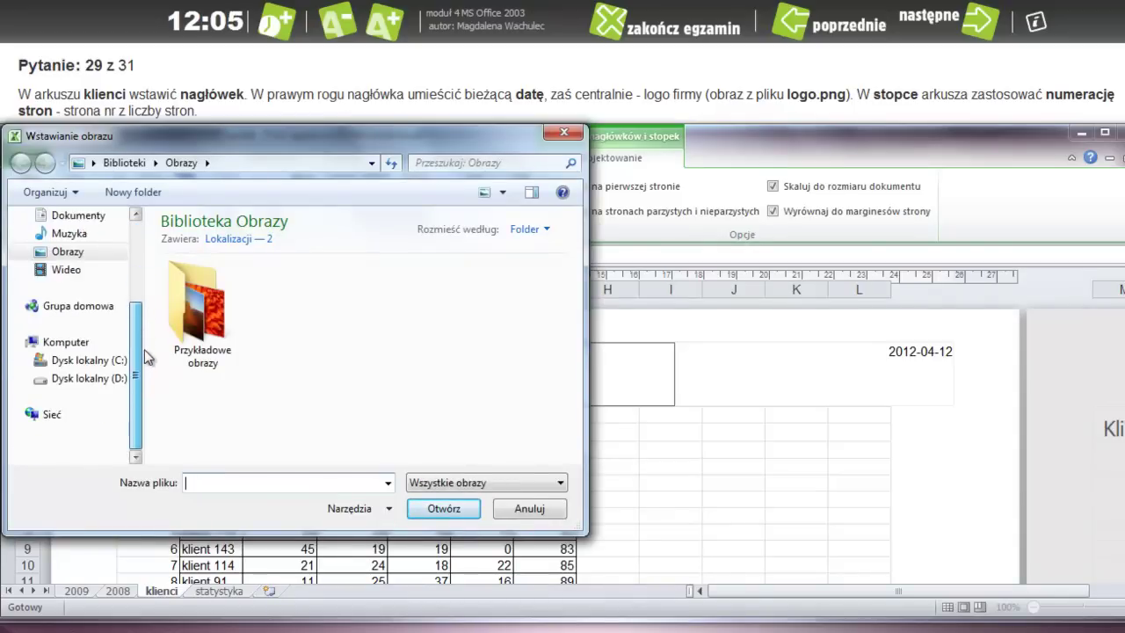
pyautogui.click(65, 287)
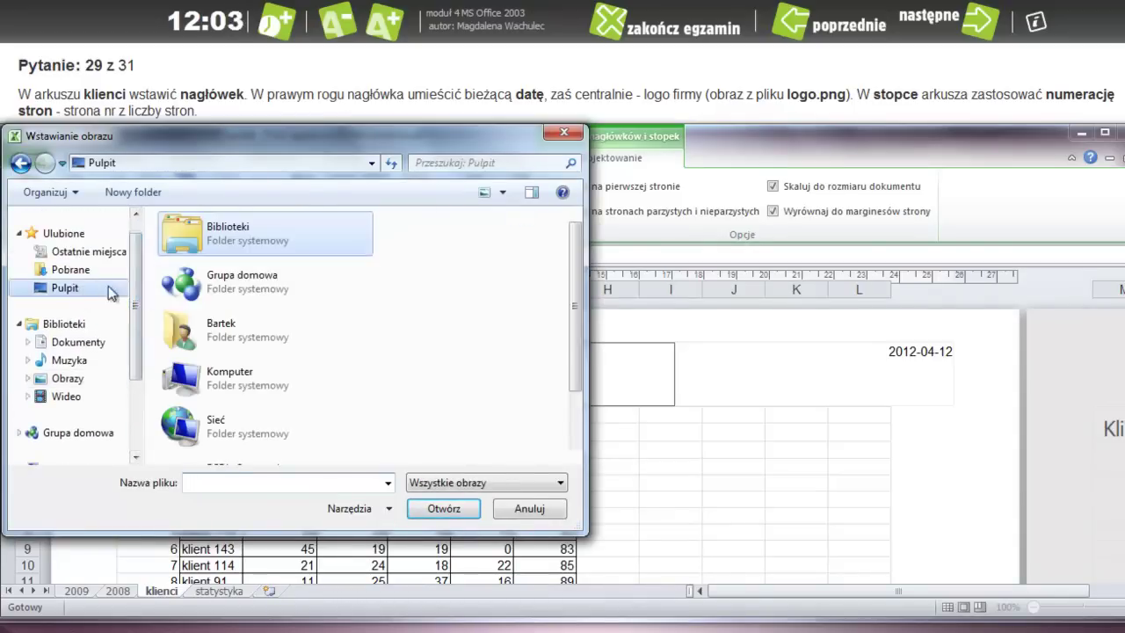
pyautogui.click(270, 363)
pyautogui.scroll(-2, 271, 363)
pyautogui.doubleClick(261, 435)
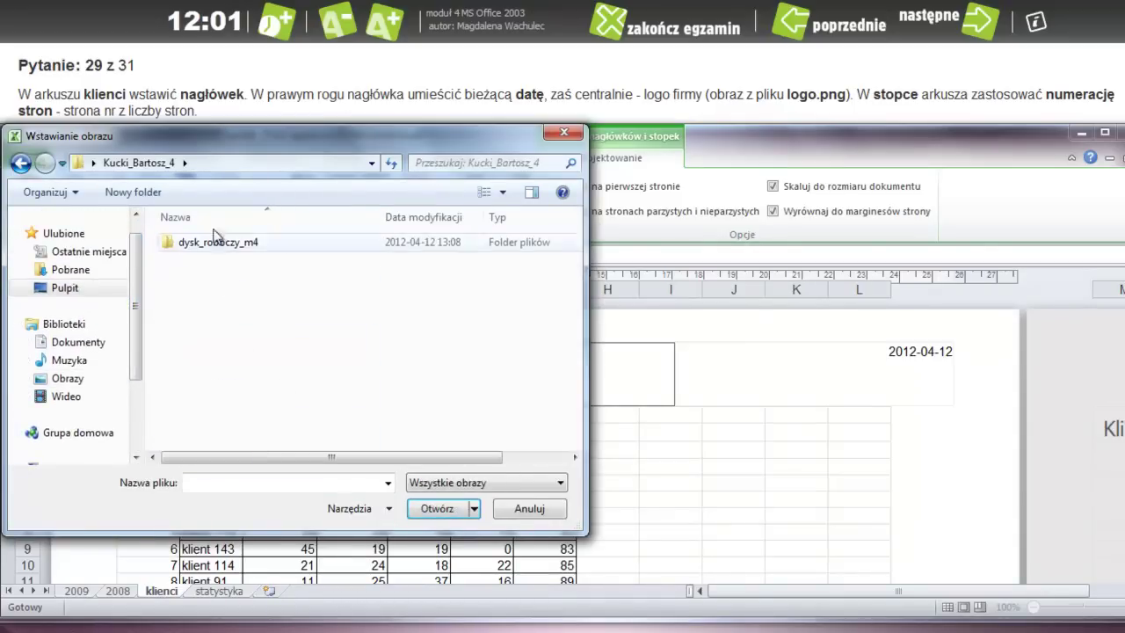
pyautogui.doubleClick(255, 244)
# - Insert logo.png into the centre header section and leave it so the logo renders
pyautogui.click(202, 277)
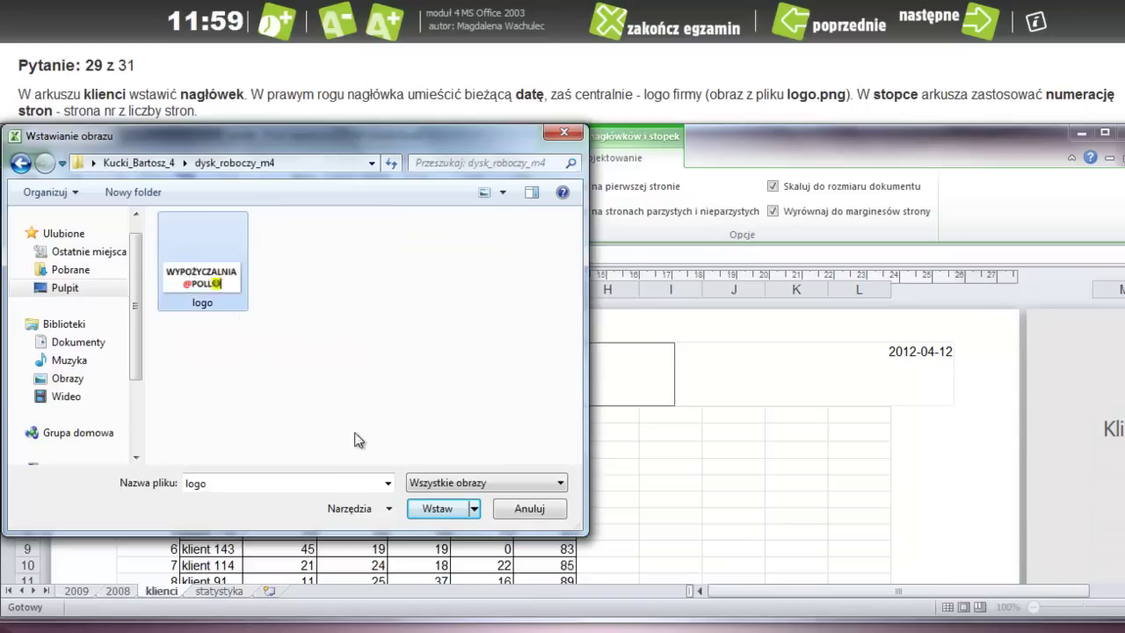
pyautogui.click(413, 505)
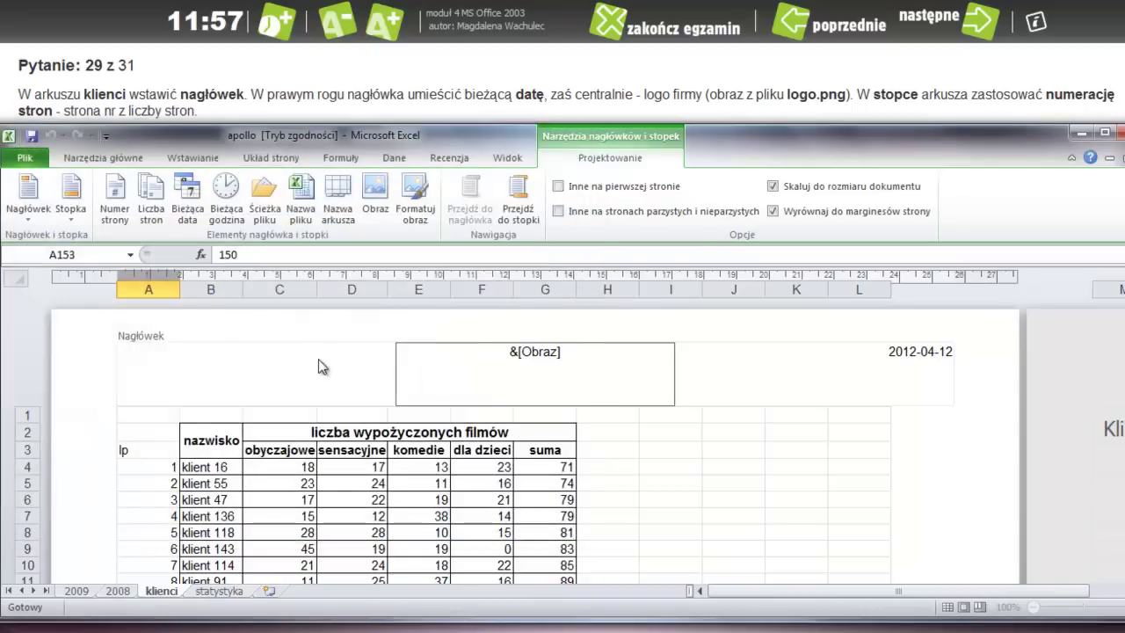
pyautogui.click(236, 362)
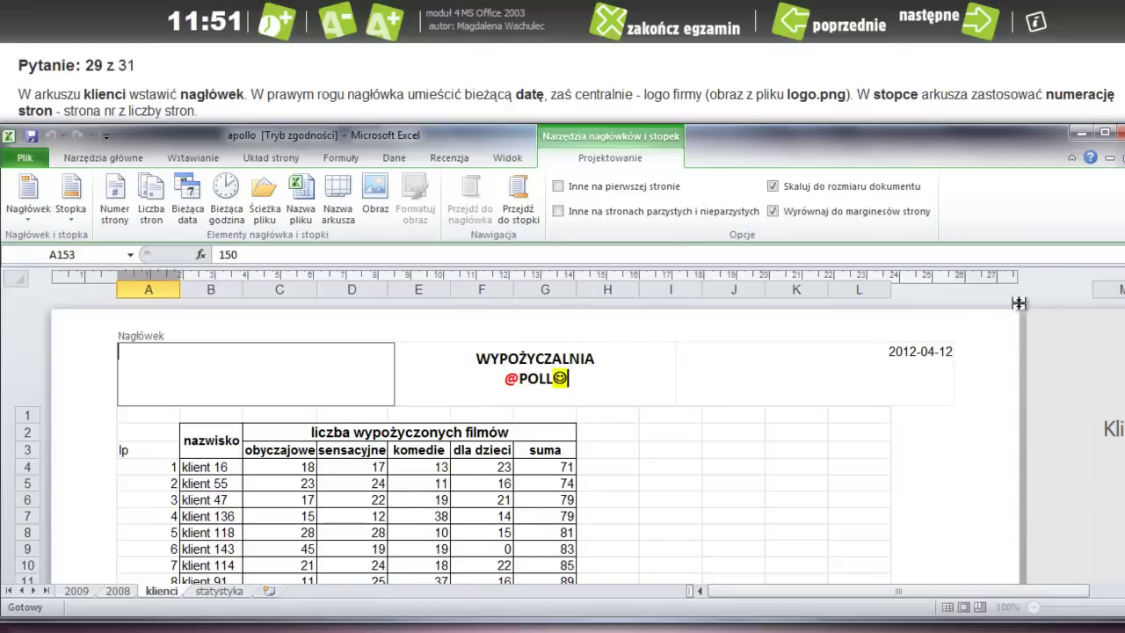
pyautogui.scroll(-3, 721, 425)
pyautogui.scroll(-3, 721, 425)
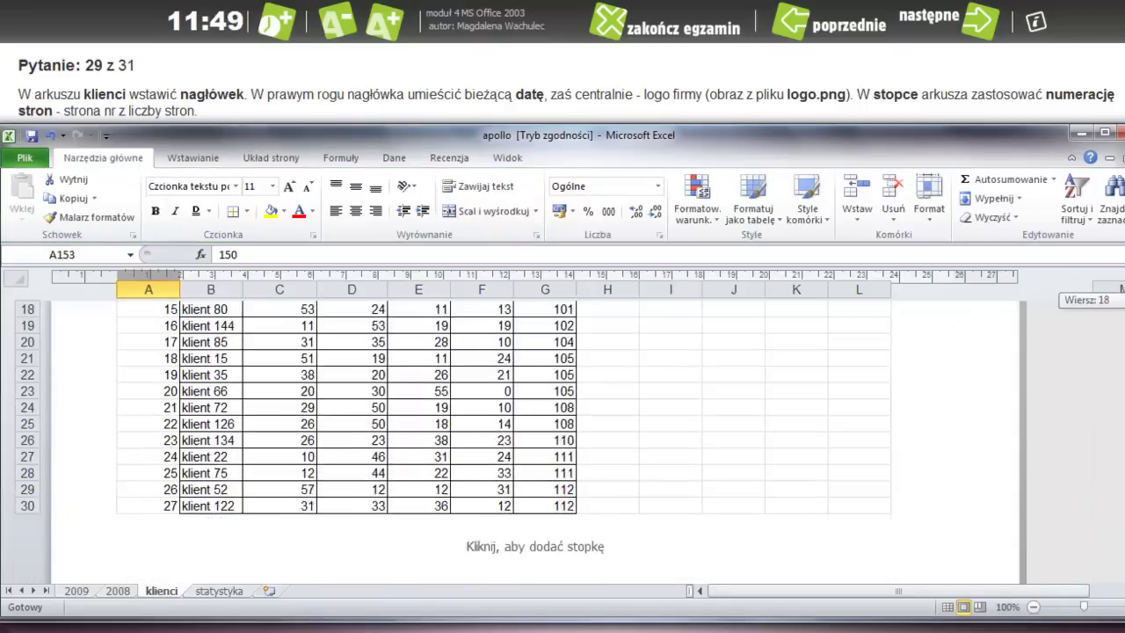
pyautogui.scroll(-3, 721, 425)
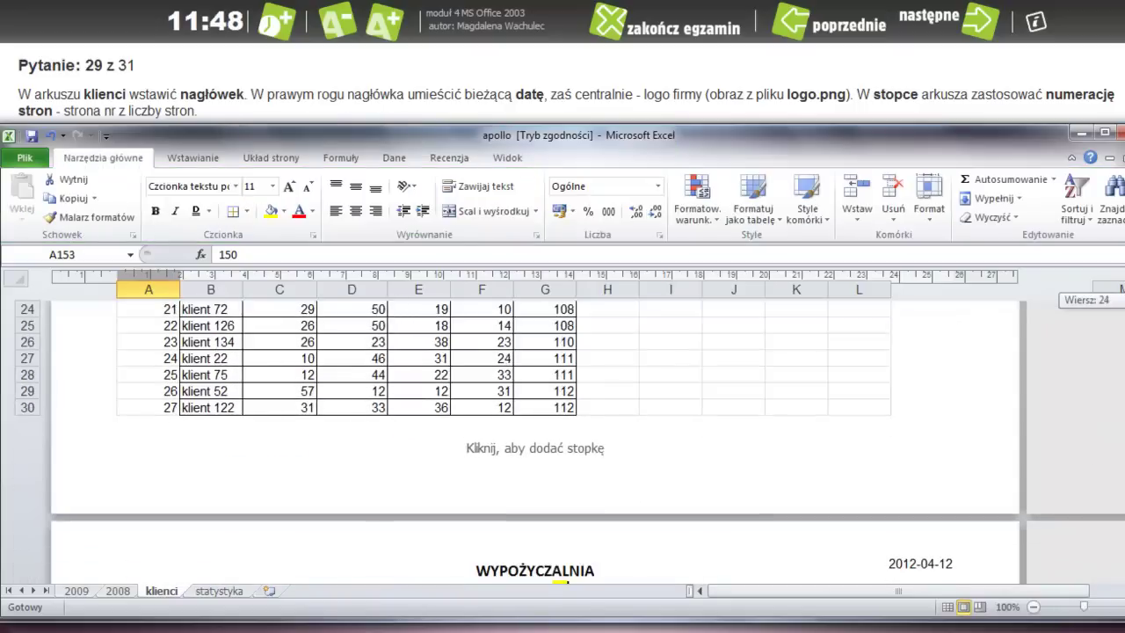
# - Make the centre footer read 'strona nr [page] z liczby stron [pages]', then advance to question 30
pyautogui.click(538, 469)
pyautogui.write('st')
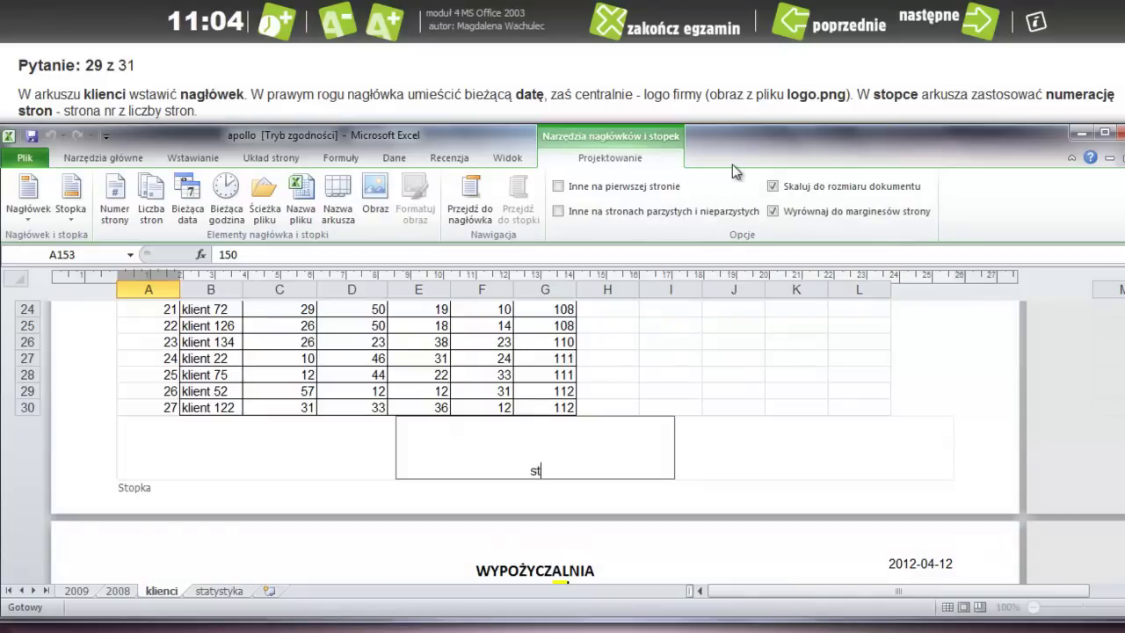
pyautogui.write('rona nr')
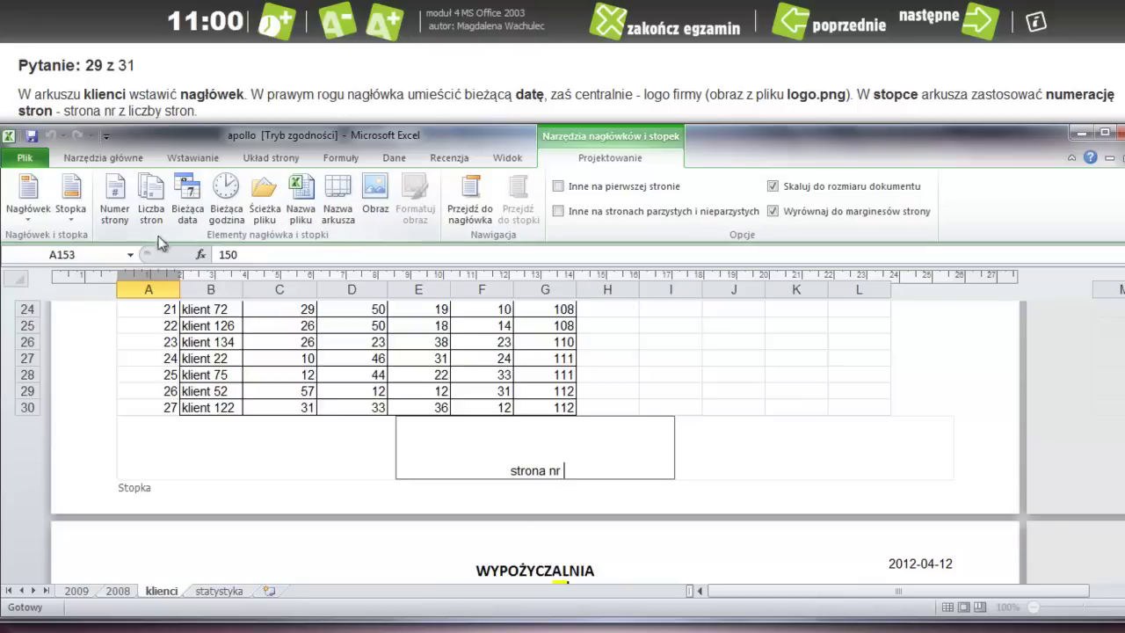
pyautogui.click(117, 203)
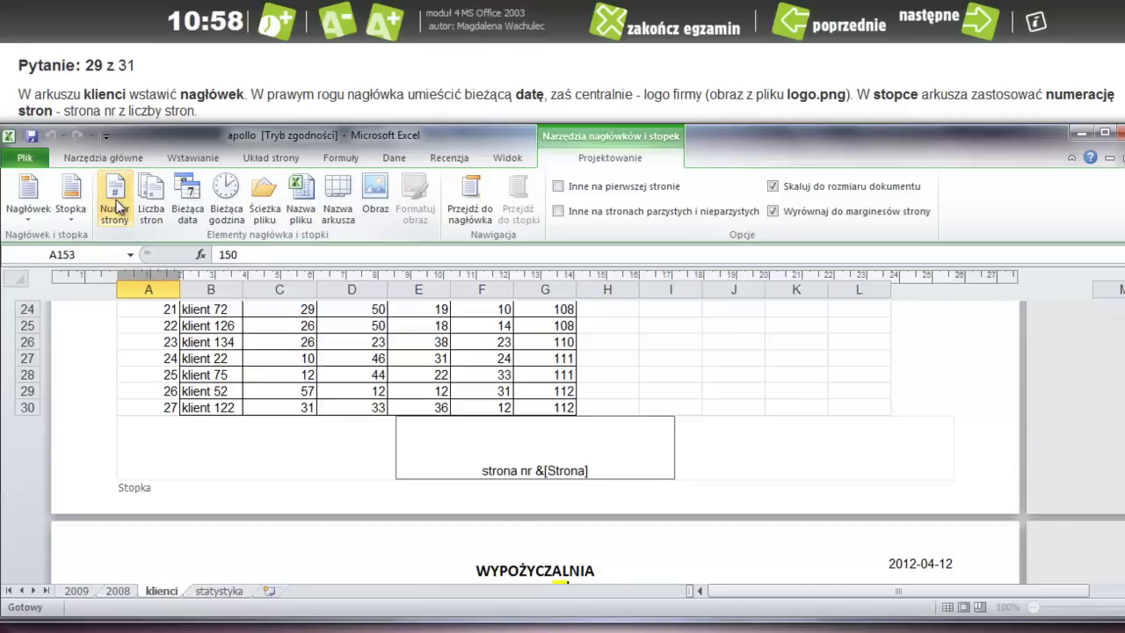
pyautogui.write('z l')
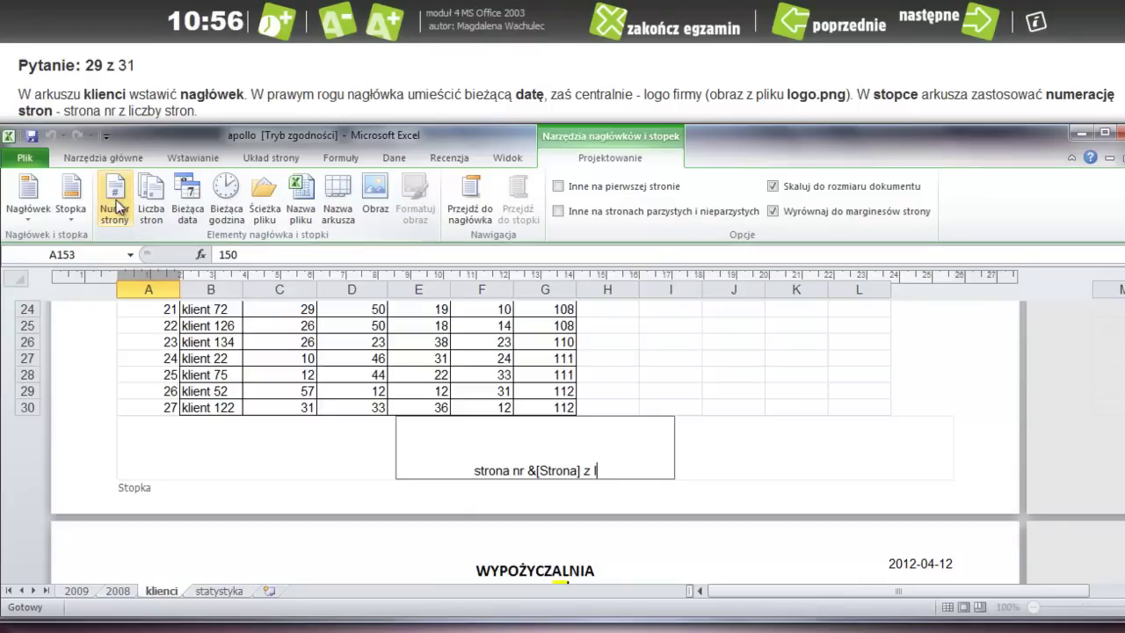
pyautogui.write('iczby stro')
pyautogui.write('n')
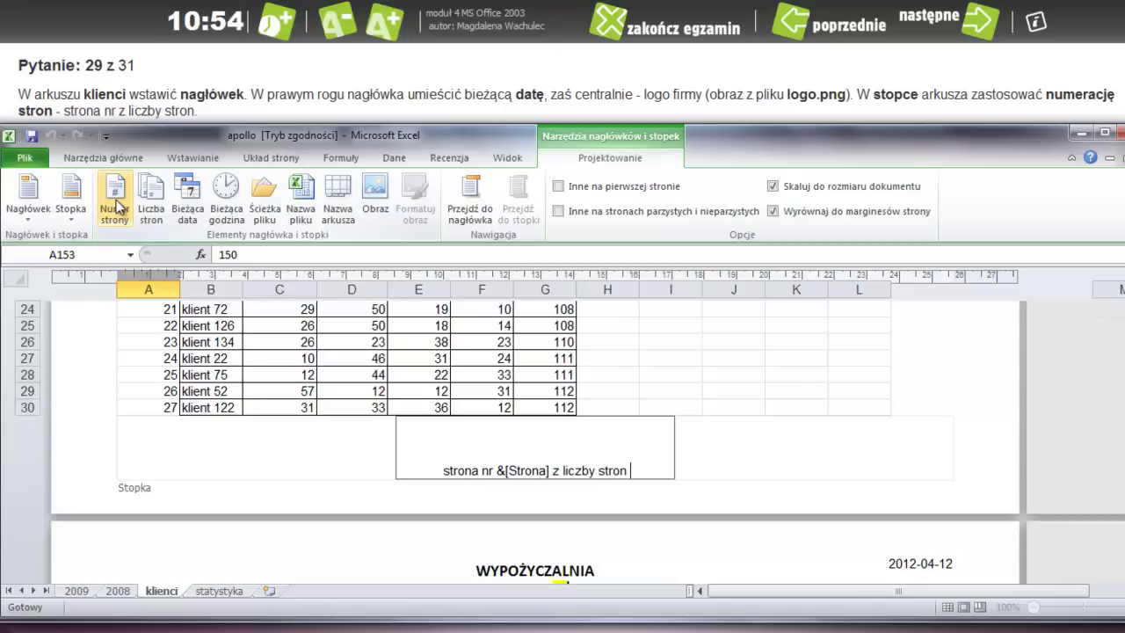
pyautogui.click(151, 191)
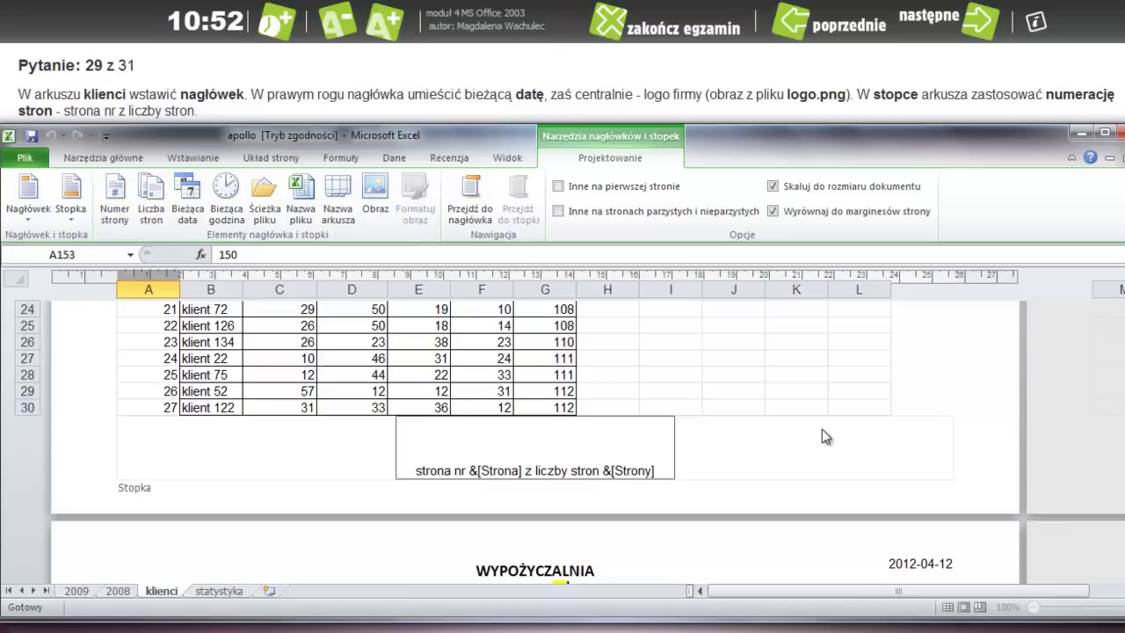
pyautogui.click(789, 449)
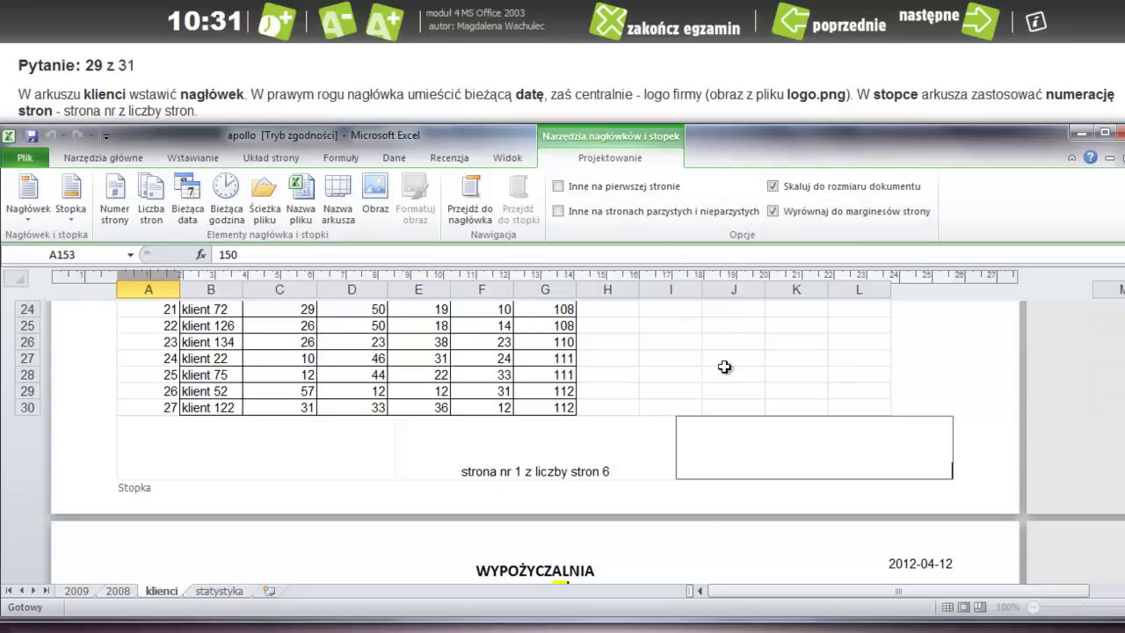
pyautogui.click(939, 21)
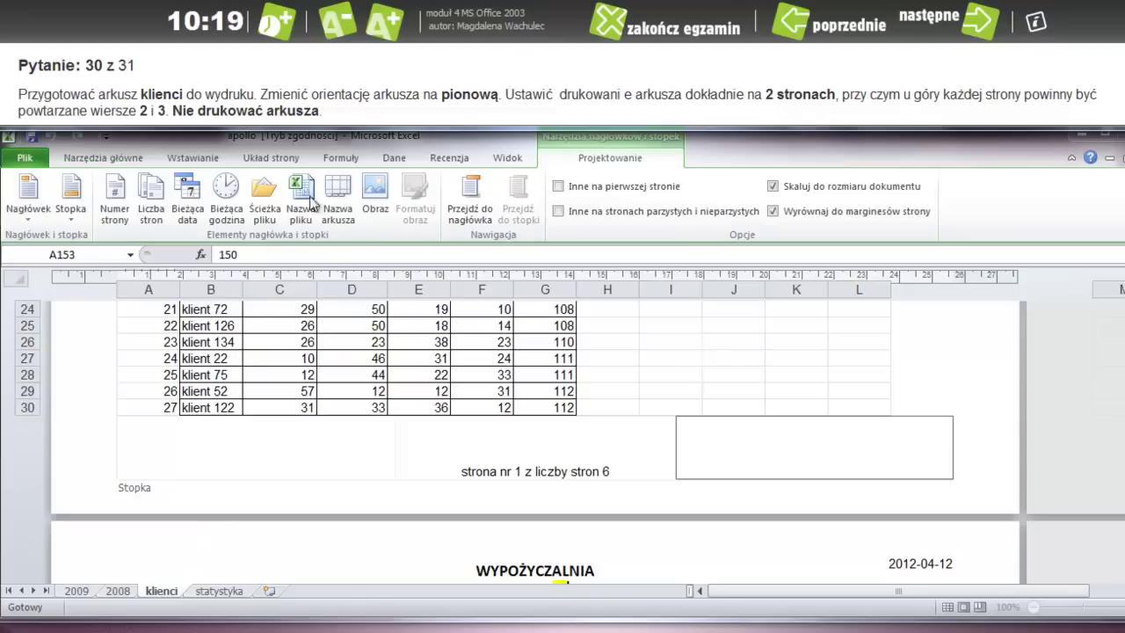
# - Switch the klienci sheet to portrait (Pionowa) orientation, bringing it to 4 pages
pyautogui.click(145, 159)
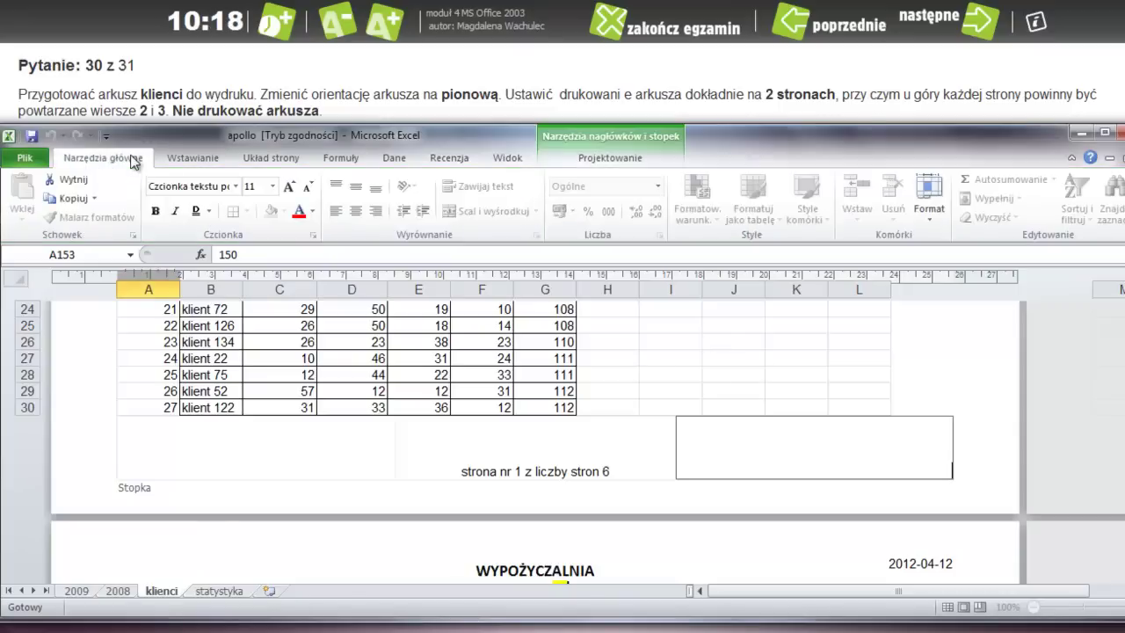
pyautogui.click(268, 158)
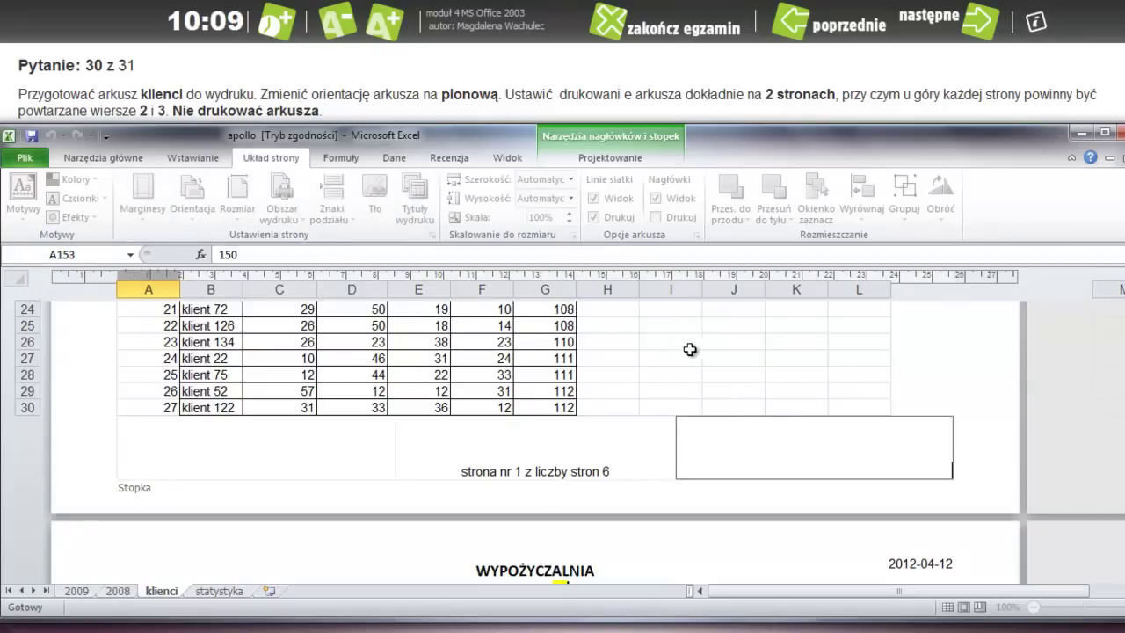
pyautogui.moveTo(666, 344); pyautogui.dragTo(670, 375)
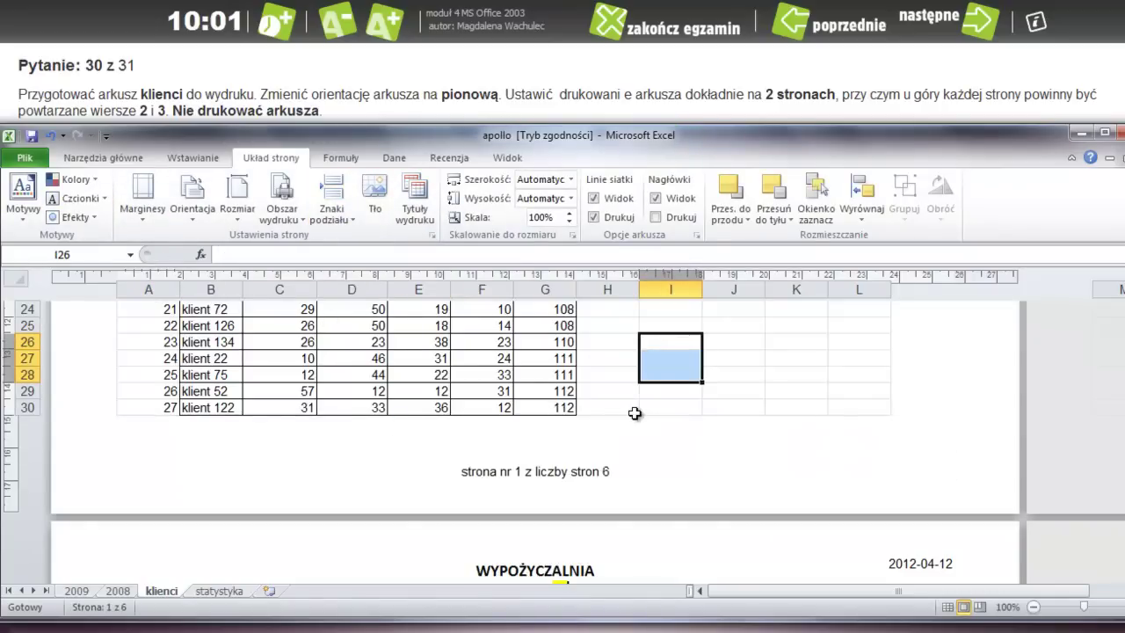
pyautogui.click(614, 349)
pyautogui.moveTo(614, 349)
pyautogui.mouseDown()
pyautogui.moveTo(663, 368)
pyautogui.moveTo(606, 390)
pyautogui.mouseUp()
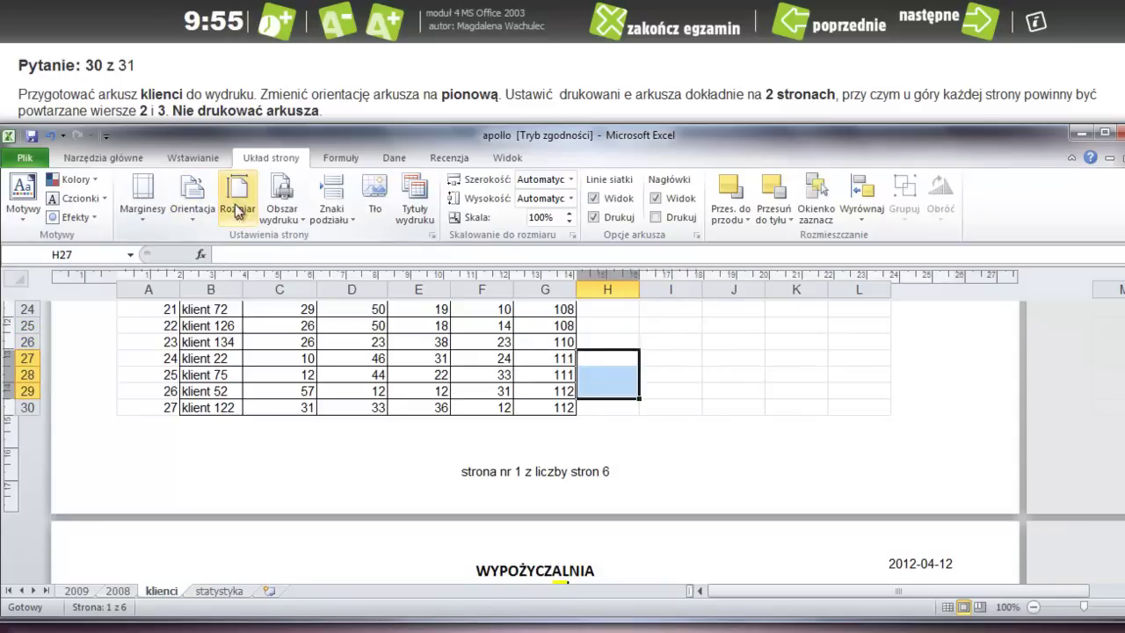
pyautogui.click(196, 211)
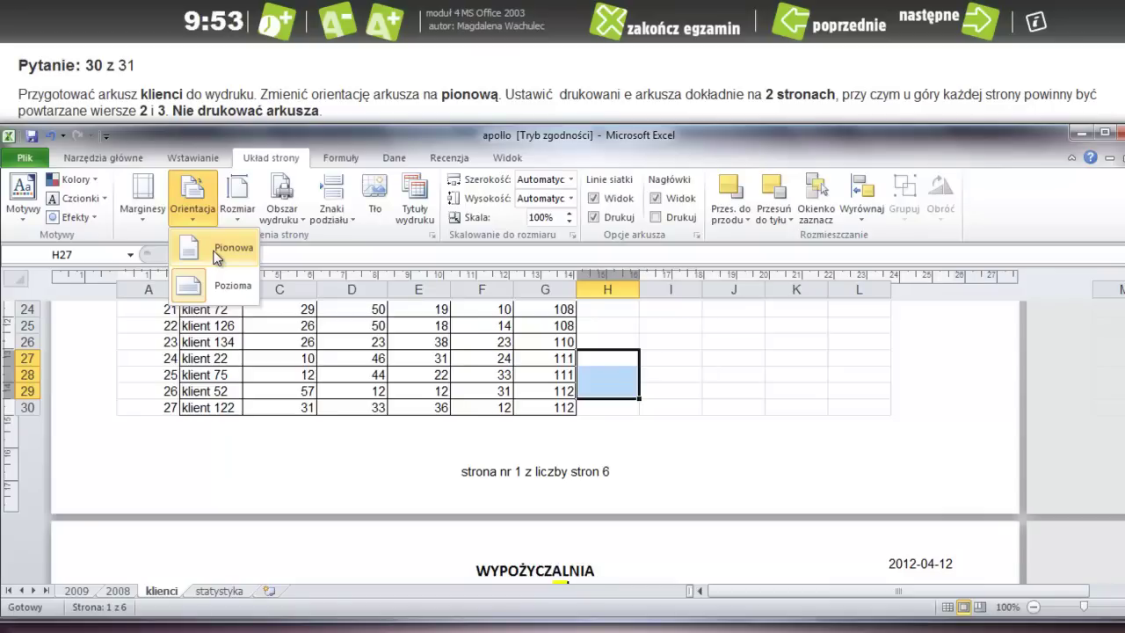
pyautogui.click(217, 253)
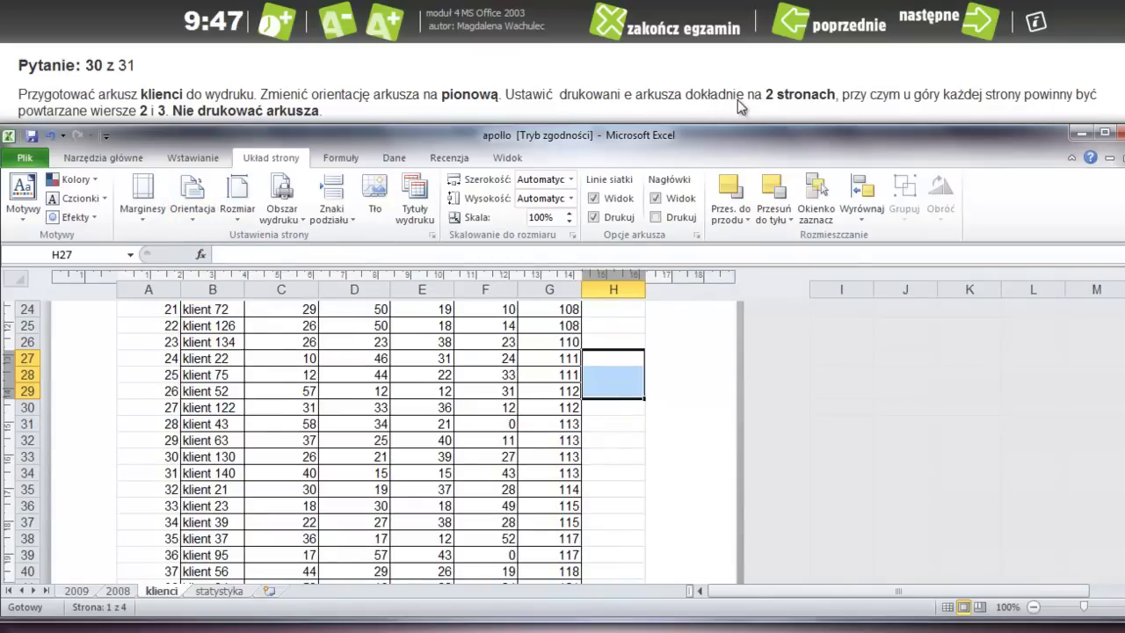
# - In Page Setup, fit the sheet to 1 page wide by 2 pages tall, then review it
pyautogui.click(431, 200)
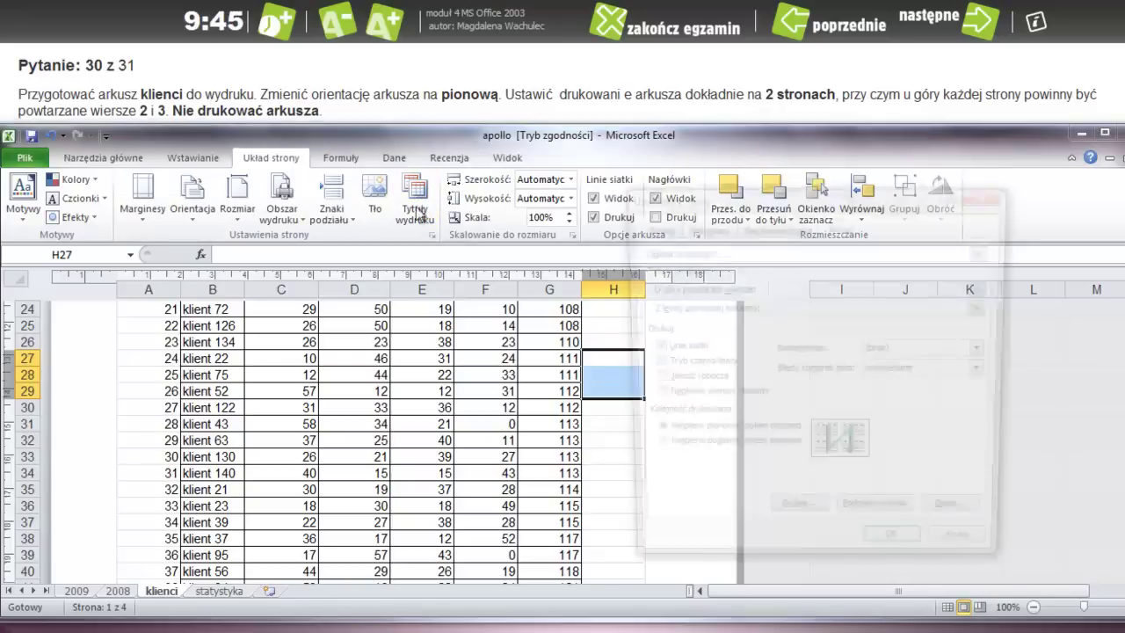
pyautogui.click(651, 227)
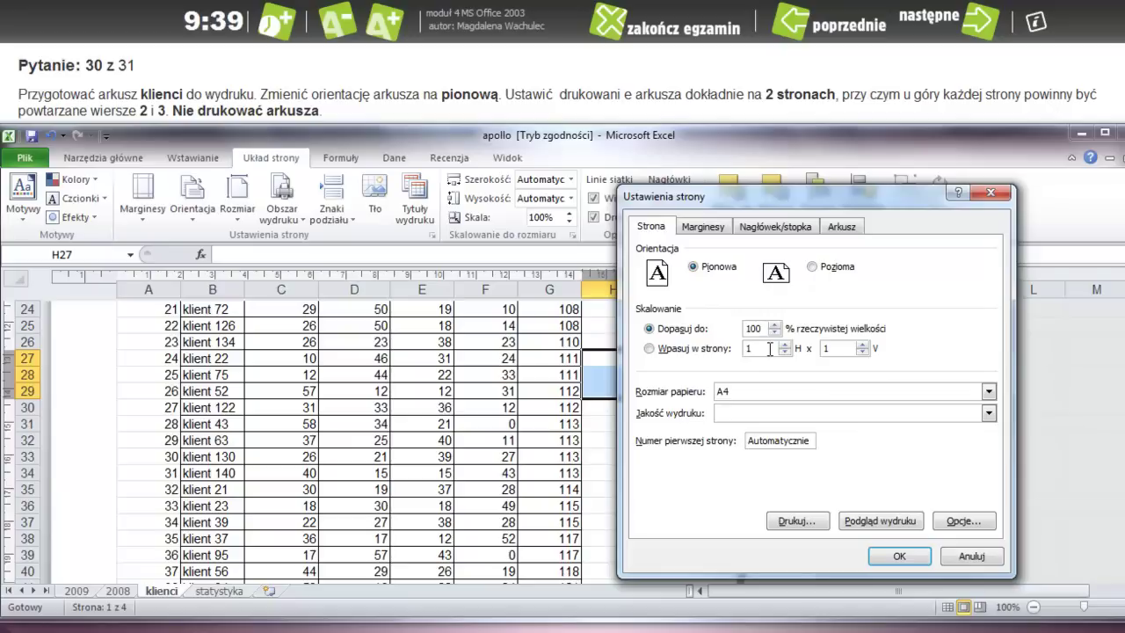
pyautogui.doubleClick(835, 348)
pyautogui.write('2')
pyautogui.click(909, 555)
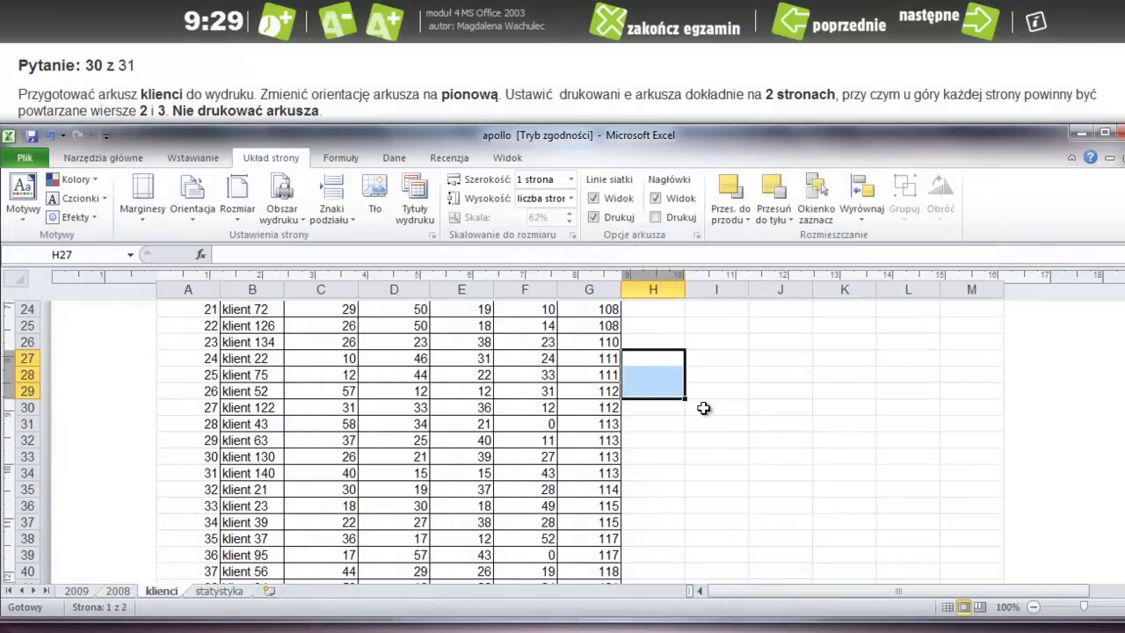
pyautogui.scroll(3, 703, 408)
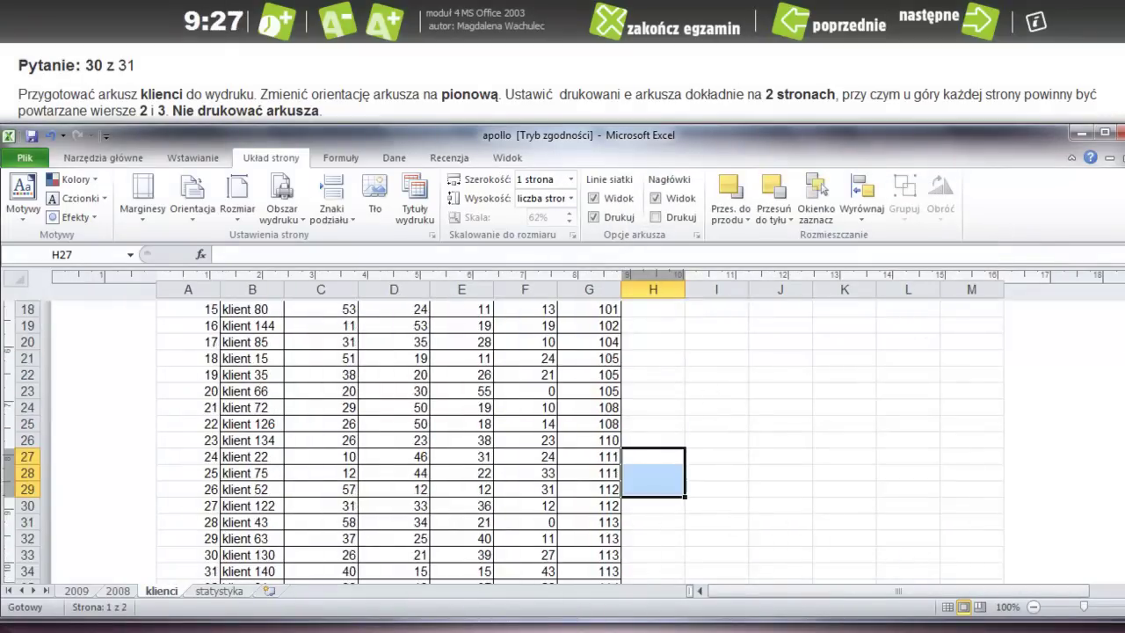
pyautogui.moveTo(1122, 369)
pyautogui.mouseDown()
pyautogui.moveTo(1121, 330)
pyautogui.moveTo(1121, 395)
pyautogui.mouseUp()
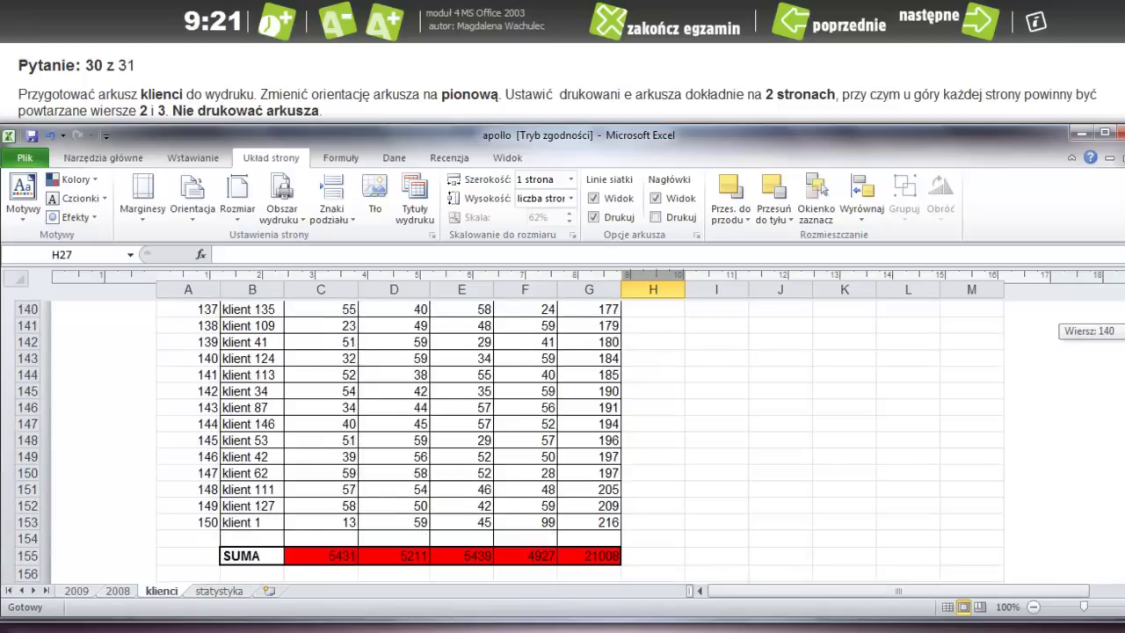
pyautogui.moveTo(1121, 394)
pyautogui.mouseDown()
pyautogui.moveTo(1122, 406)
pyautogui.moveTo(1122, 352)
pyautogui.mouseUp()
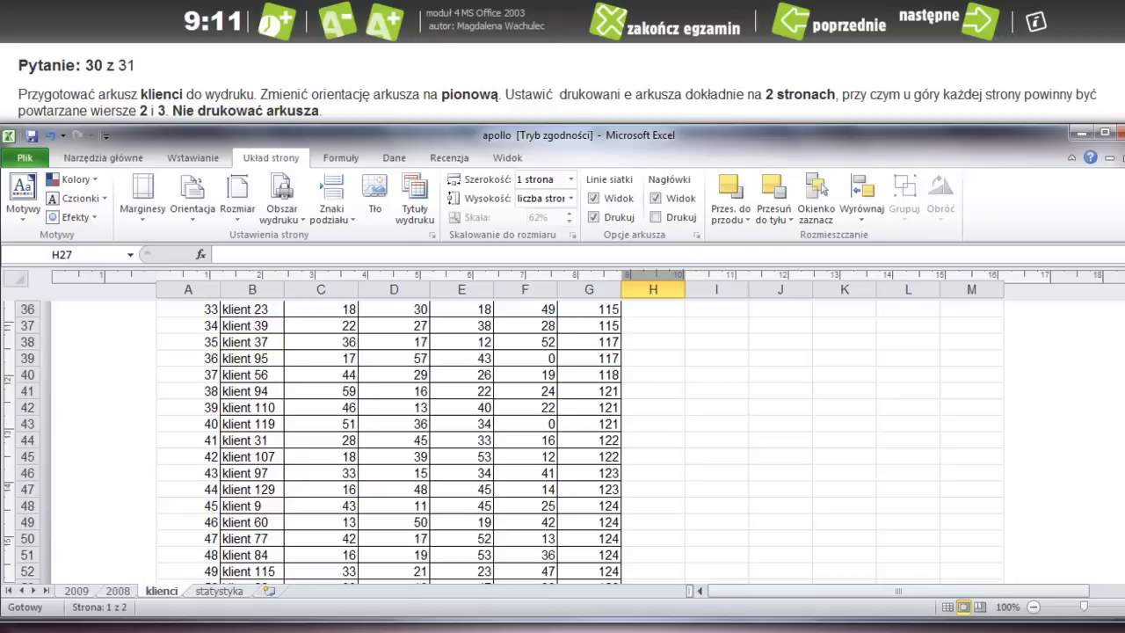
pyautogui.scroll(5, 213, 489)
pyautogui.scroll(7, 212, 489)
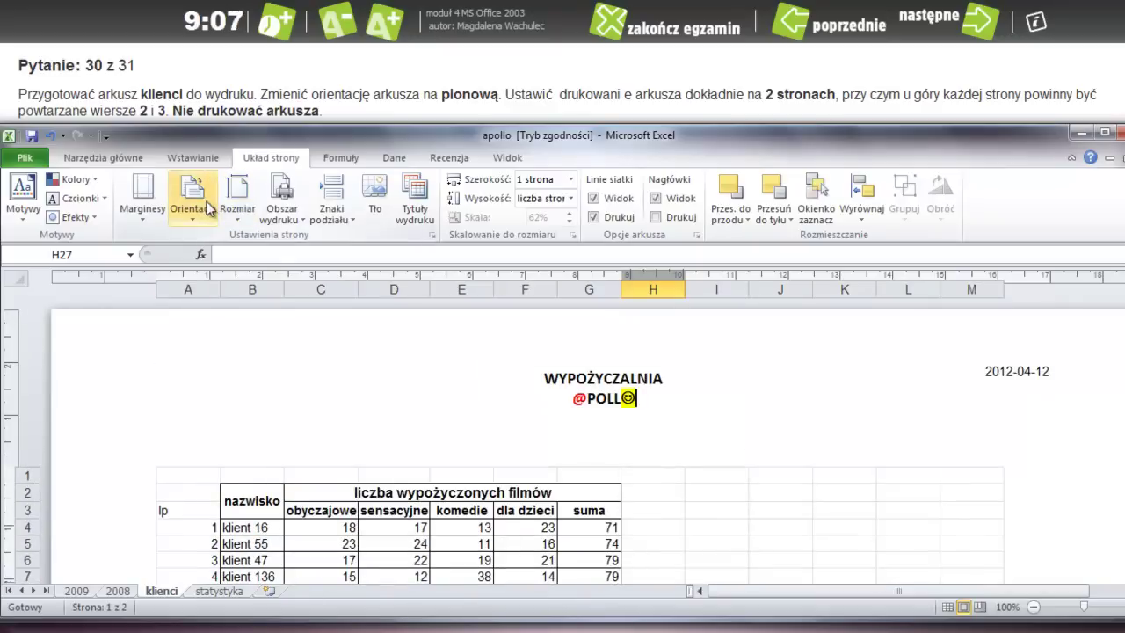
# - Set rows $2:$3 to repeat at the top of every printed page
pyautogui.click(430, 196)
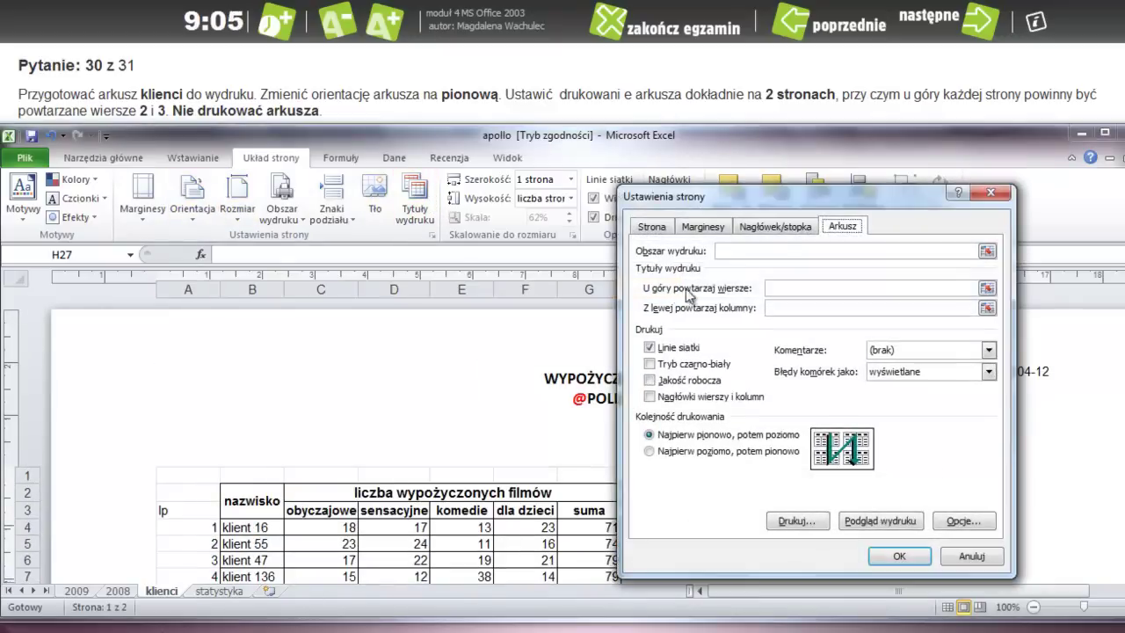
pyautogui.click(796, 288)
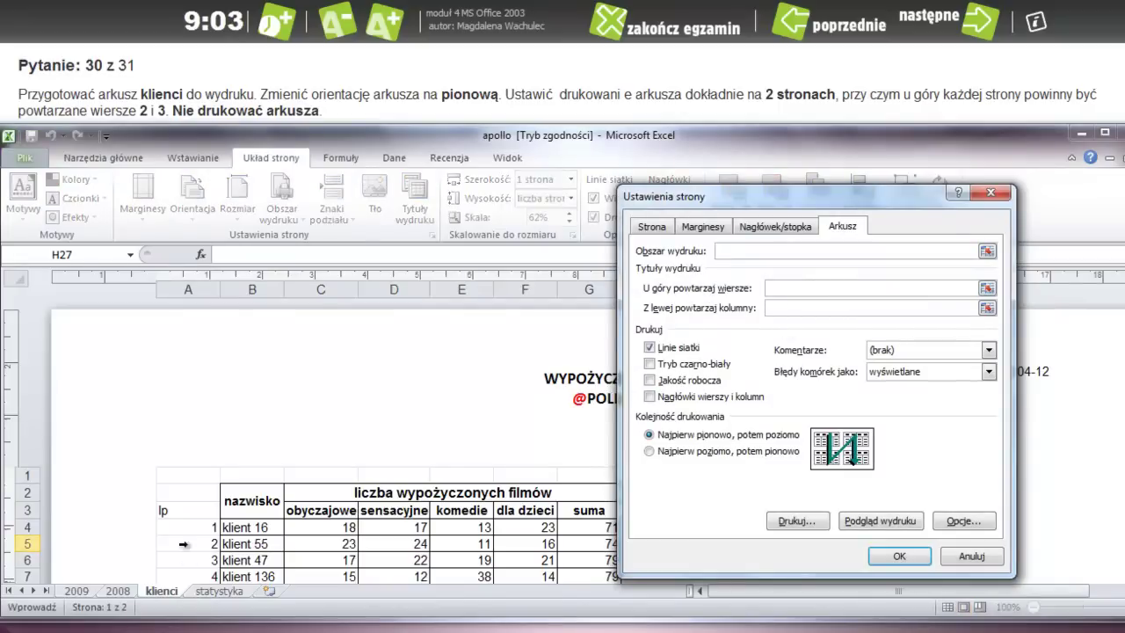
pyautogui.moveTo(180, 509); pyautogui.dragTo(179, 492)
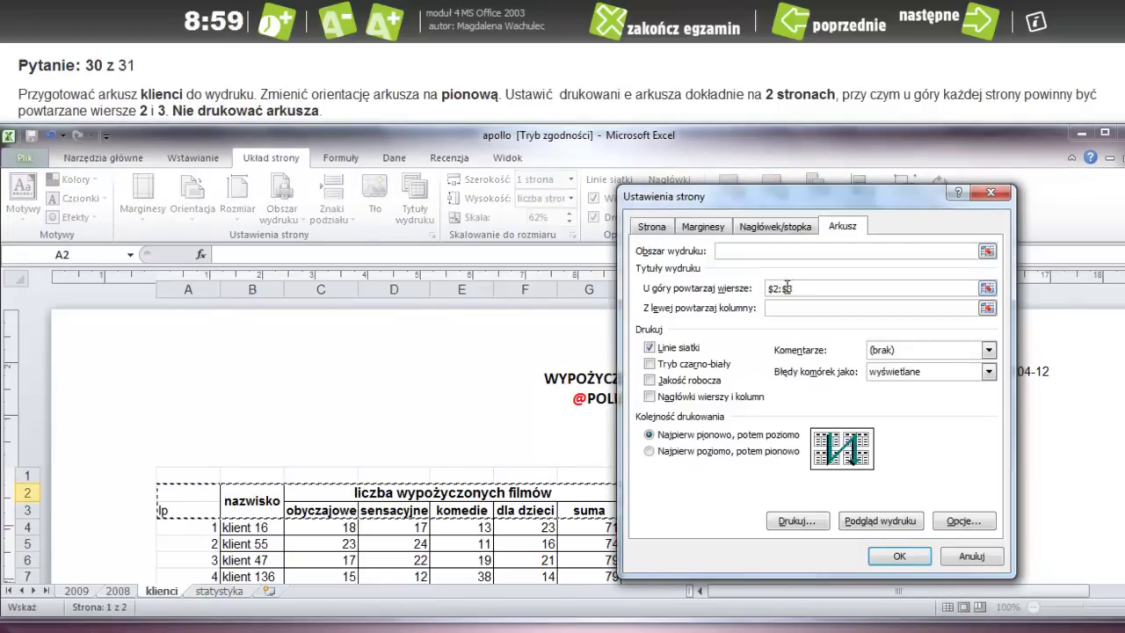
pyautogui.click(898, 556)
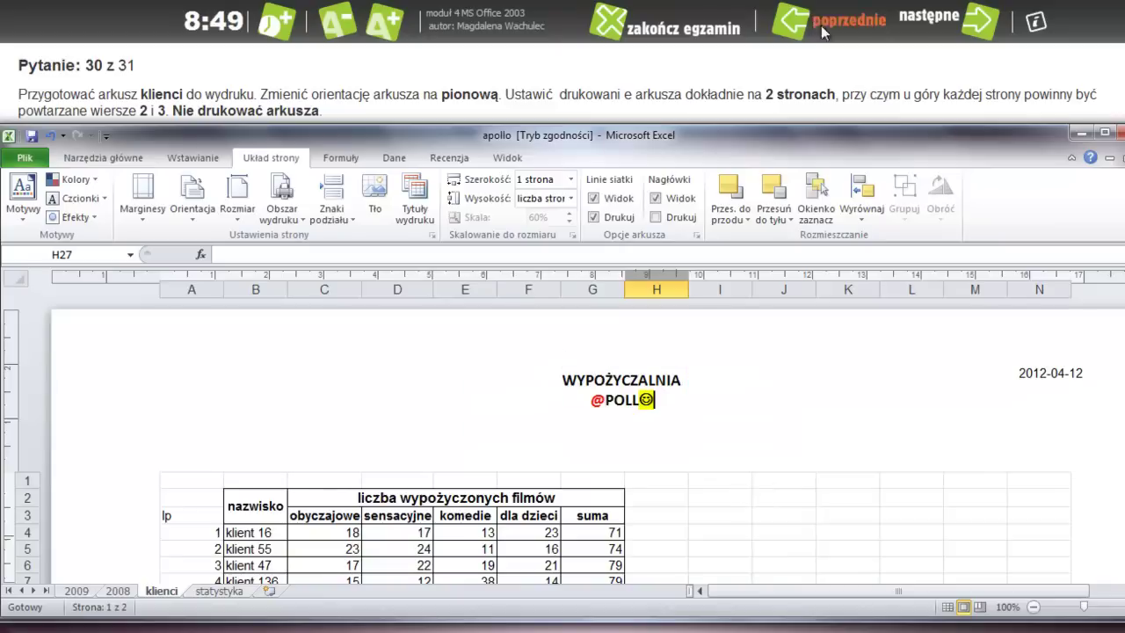
# - Go to question 31 and save apollo, keeping the older compatibility-mode format
pyautogui.click(958, 26)
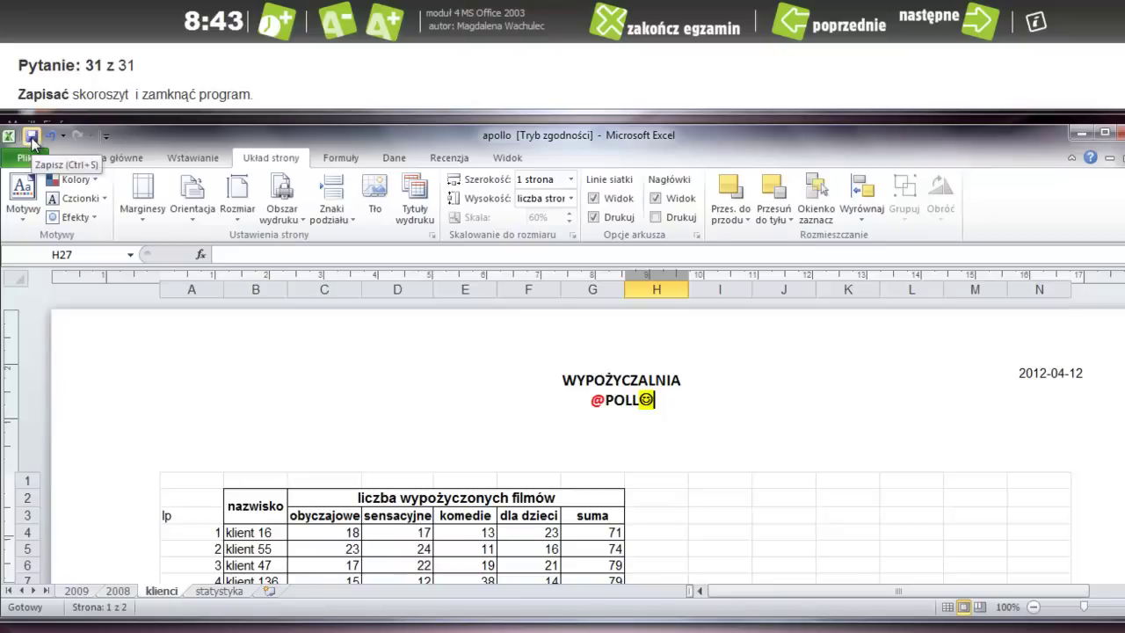
pyautogui.click(31, 137)
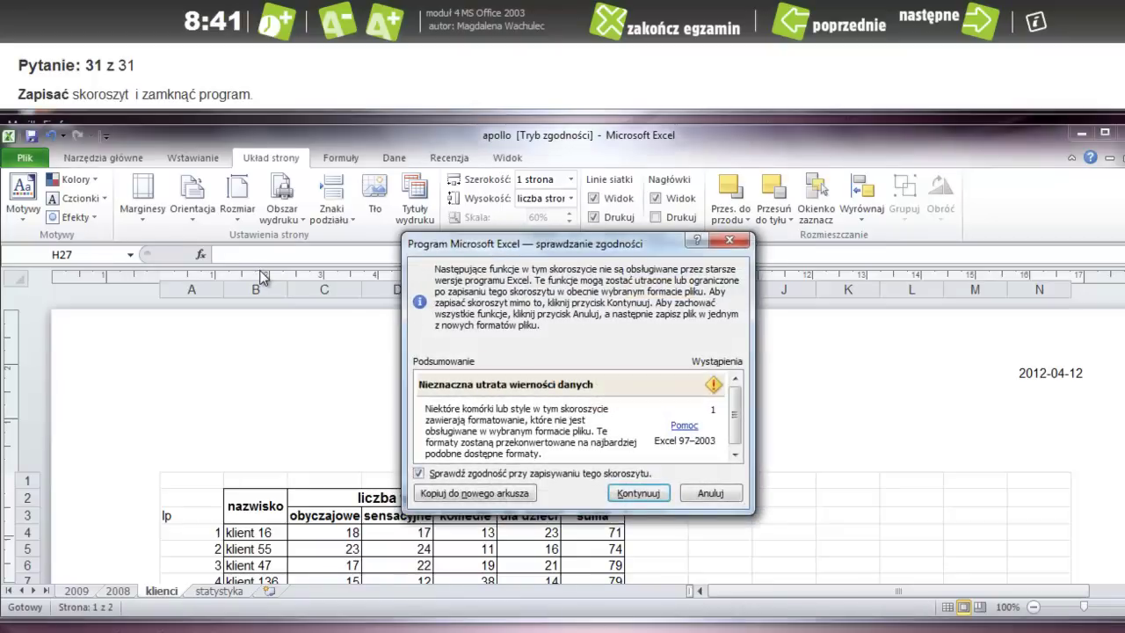
pyautogui.click(627, 497)
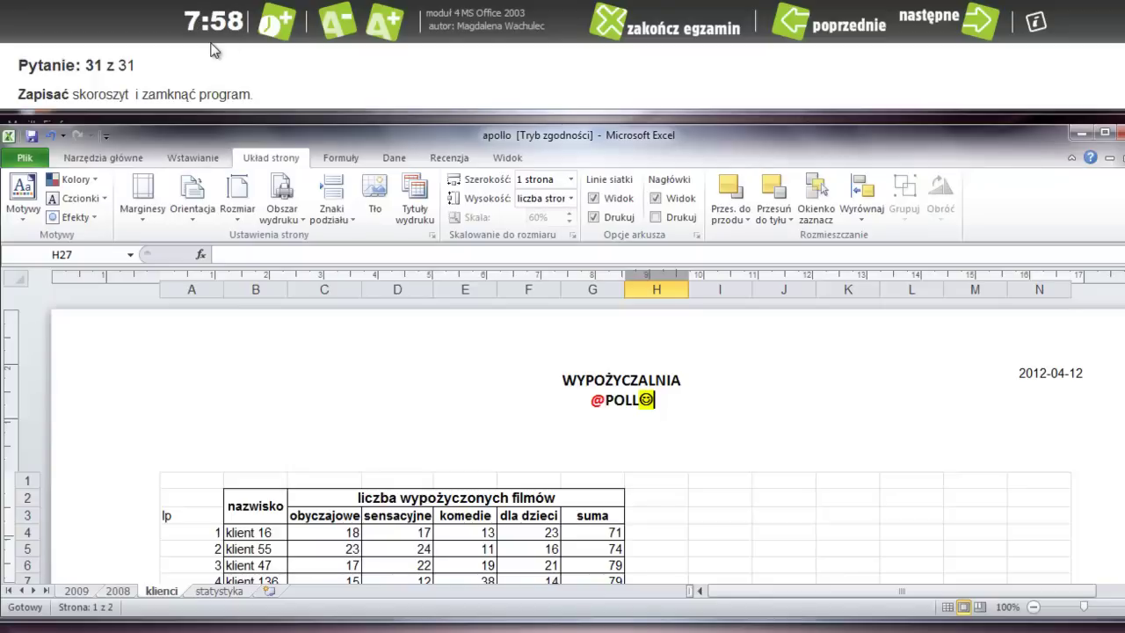
# - Go to KONIEC TESTU, end the exam confirming with TAK, and dismiss the finished notice
pyautogui.click(965, 34)
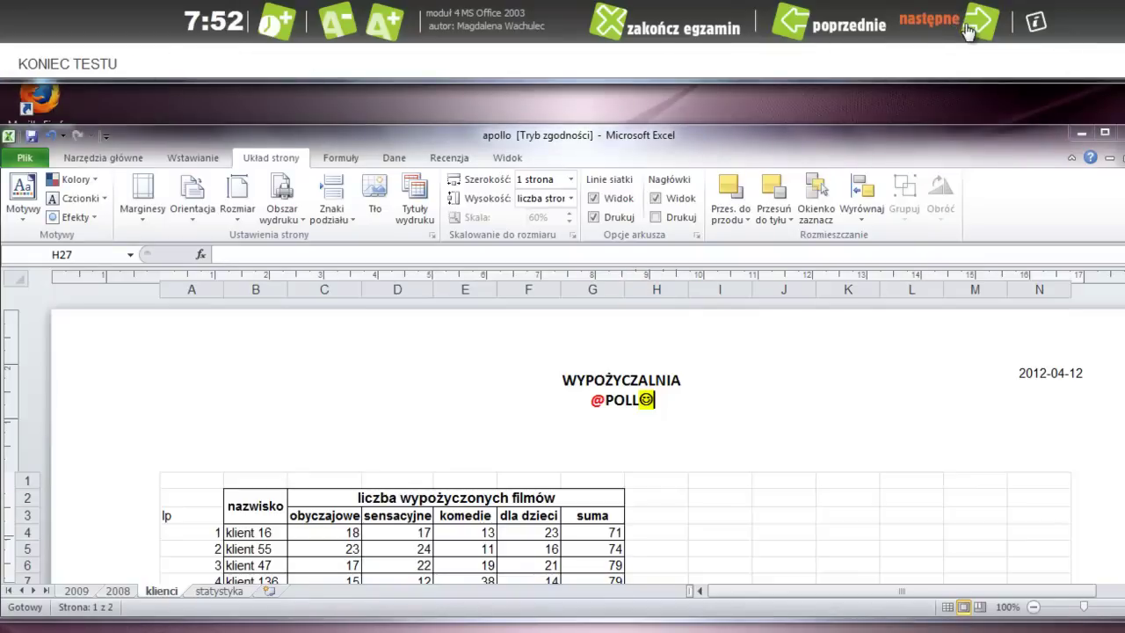
pyautogui.click(645, 36)
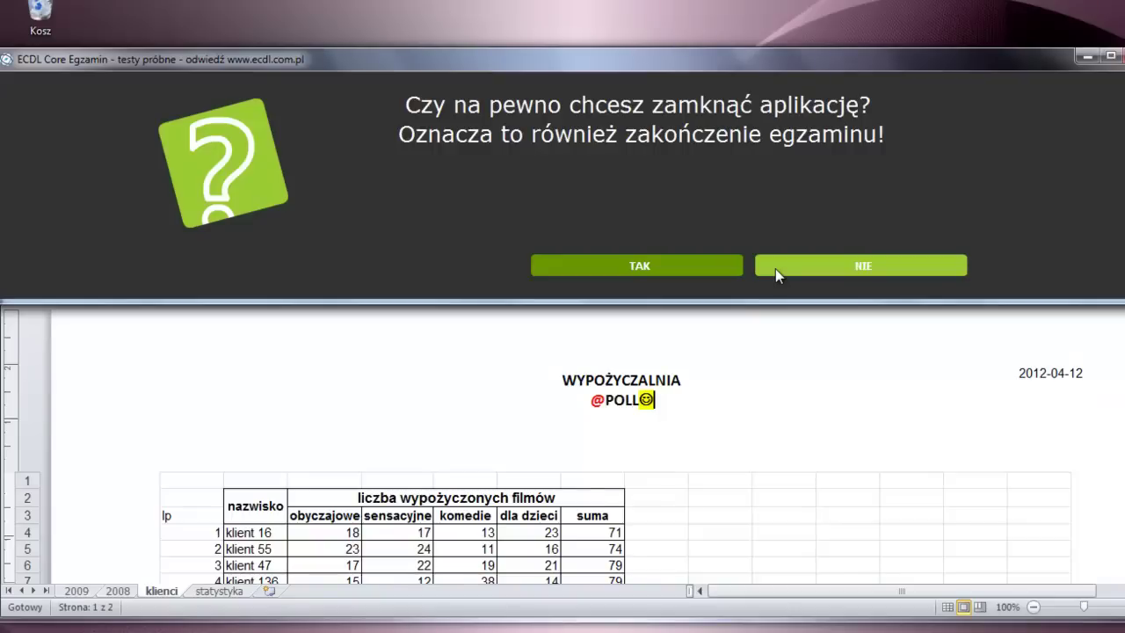
pyautogui.click(711, 266)
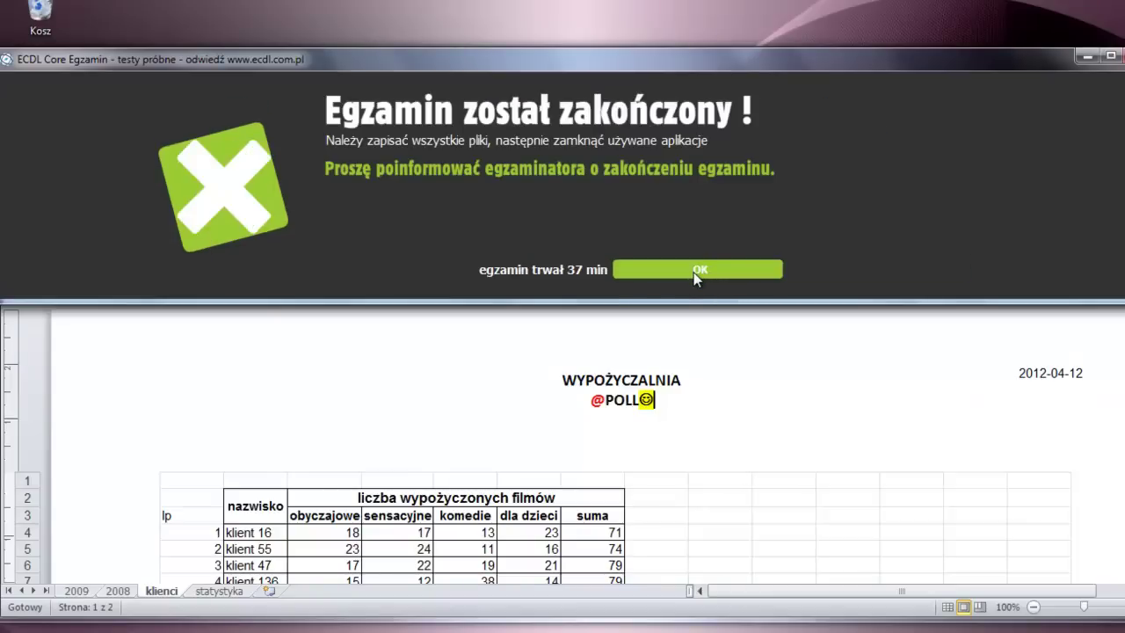
pyautogui.click(700, 271)
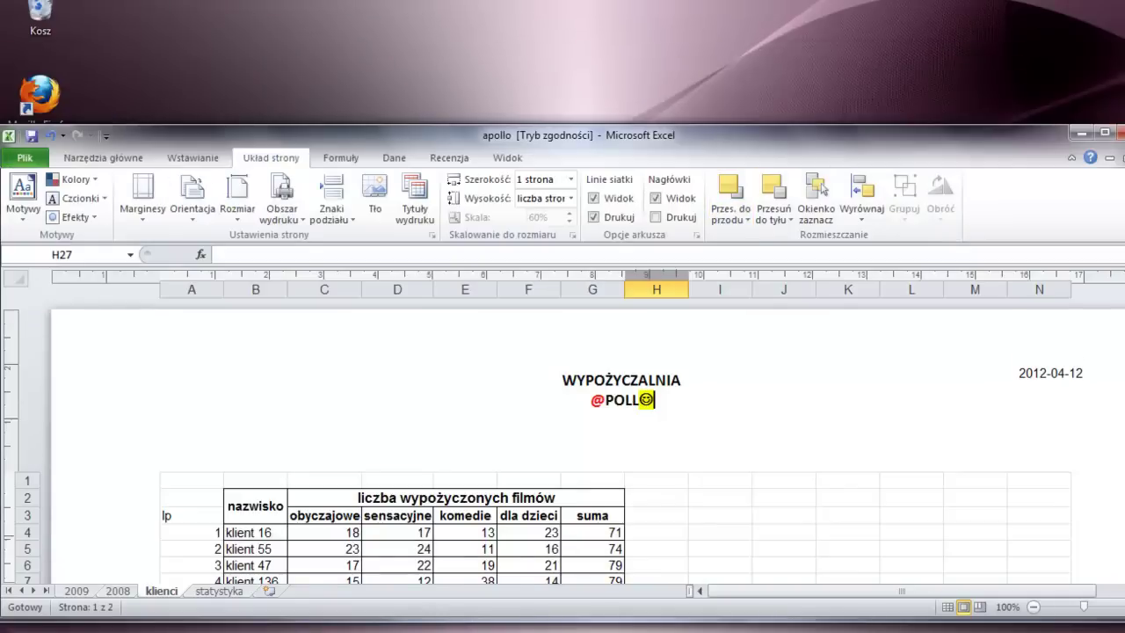
# - Close Excel and select the candidate's desktop folder containing dysk_roboczy_m4
pyautogui.click(1118, 132)
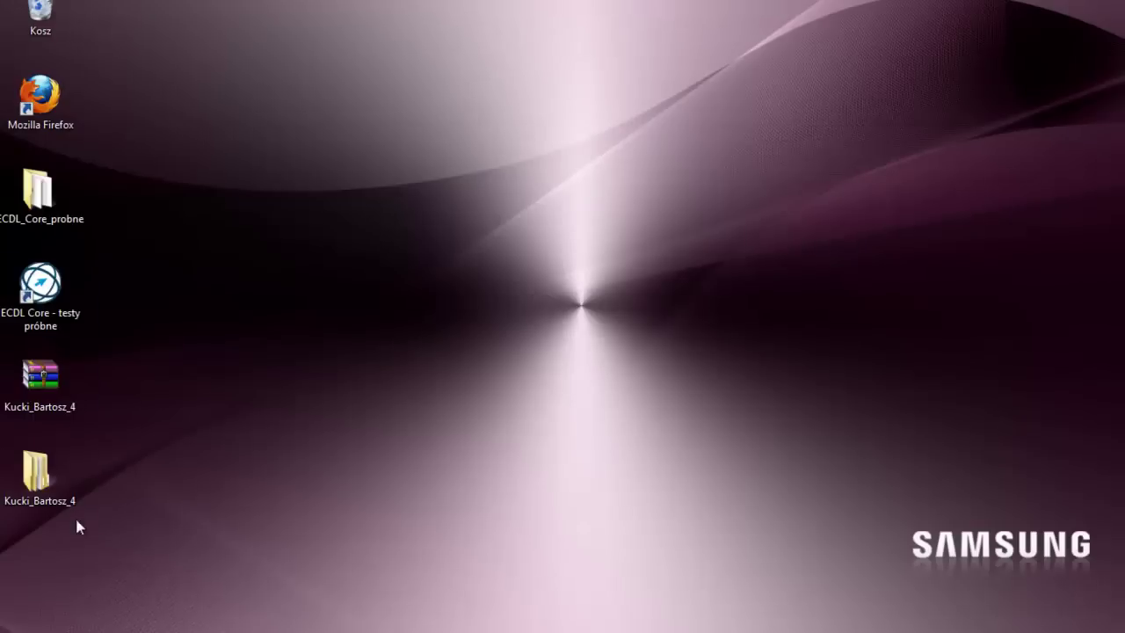
pyautogui.moveTo(108, 489); pyautogui.dragTo(9, 445)
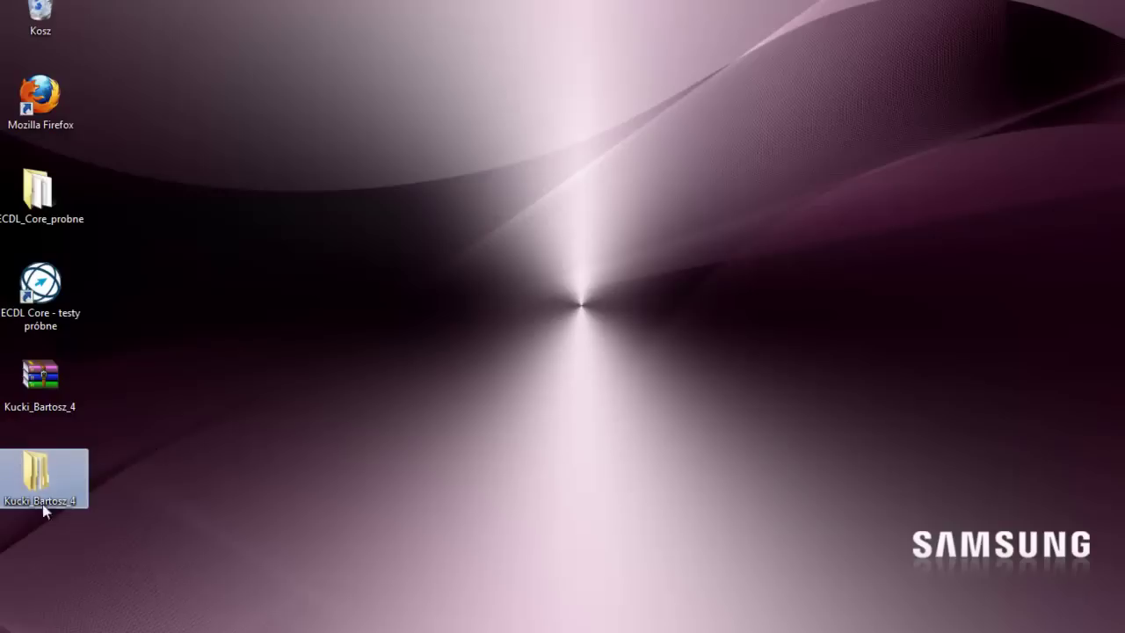
pyautogui.moveTo(48, 484)
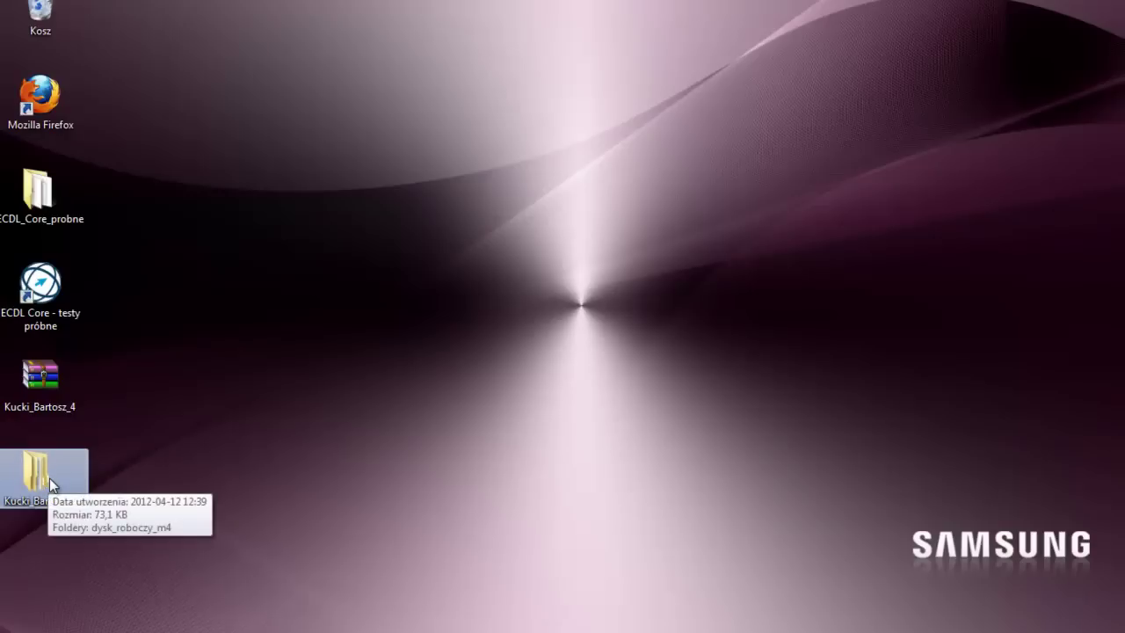